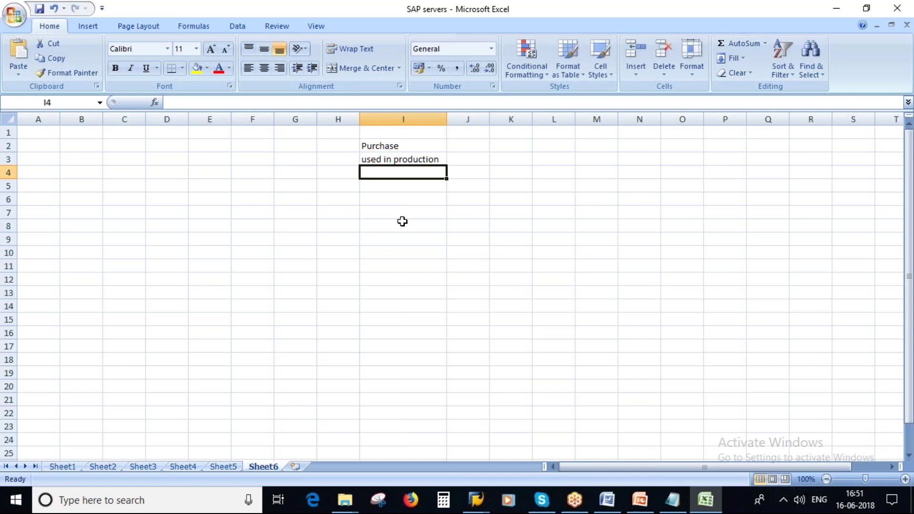
# Enter 'no sales' in I4 to complete the Purchase / used in production / no sales attributes
pyautogui.write('no sales')
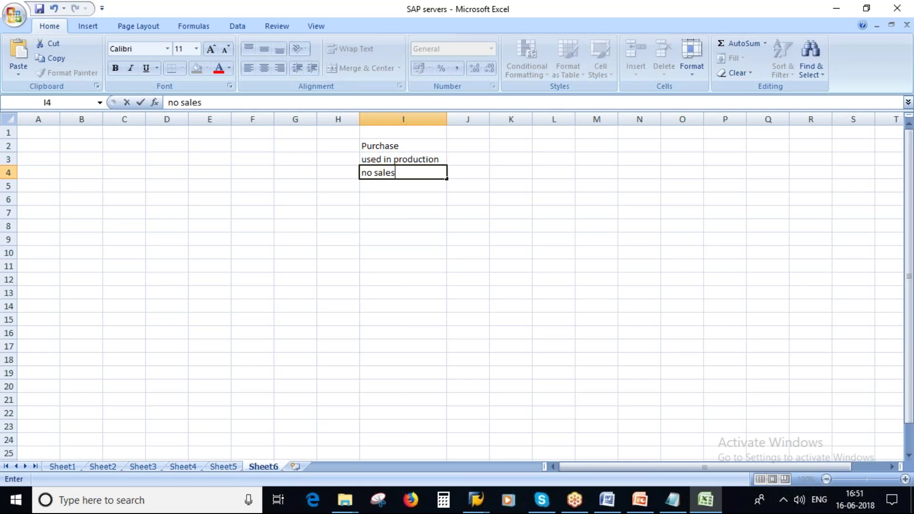
pyautogui.click(399, 255)
pyautogui.moveTo(386, 147); pyautogui.dragTo(391, 172)
pyautogui.click(391, 146)
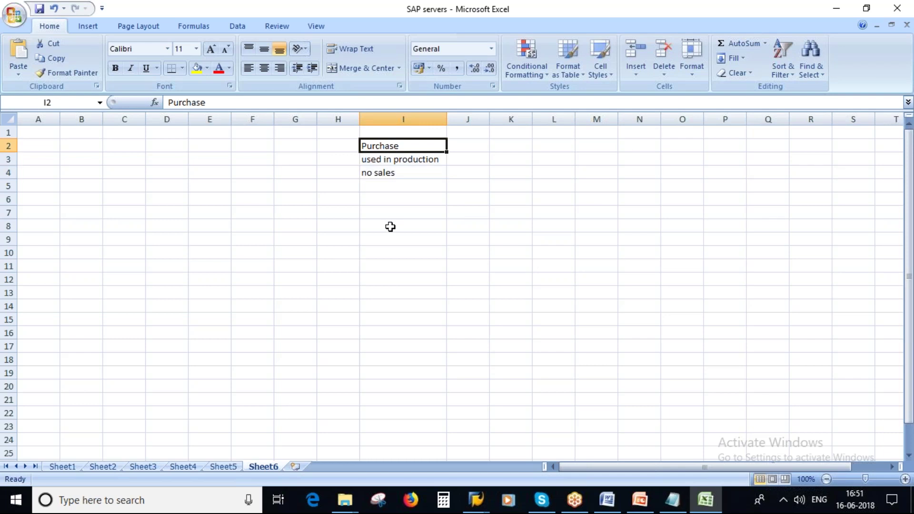
pyautogui.click(408, 162)
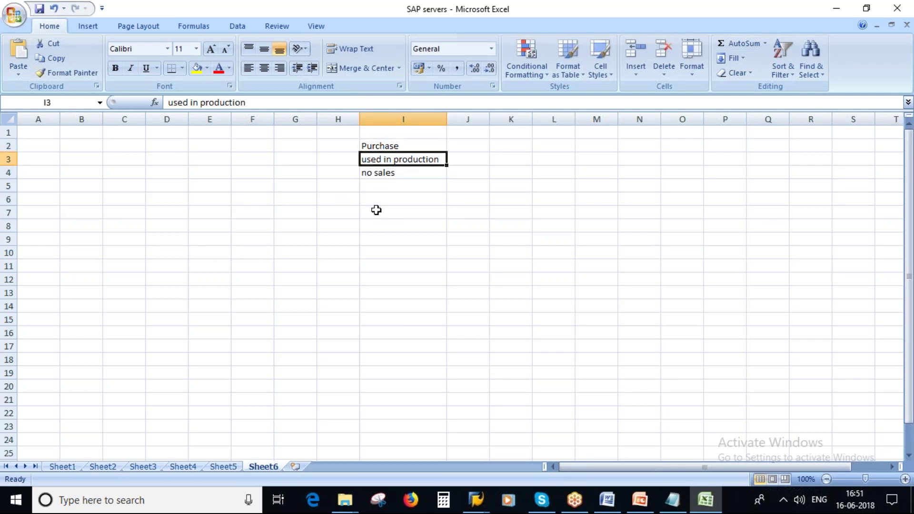
pyautogui.click(381, 173)
pyautogui.moveTo(386, 146); pyautogui.dragTo(392, 170)
# Enter 'Raw Materials' in D2 and widen column D to fit it
pyautogui.click(161, 145)
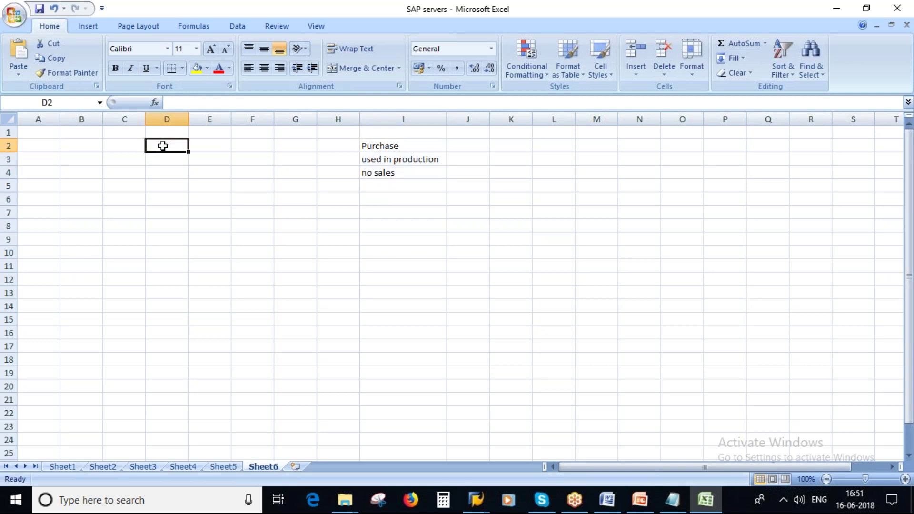
pyautogui.write('Raw Ma')
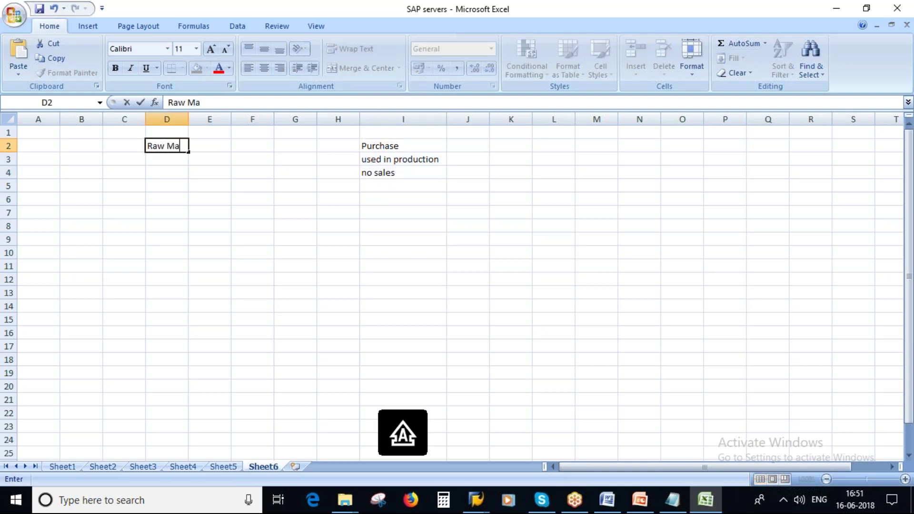
pyautogui.write('terials')
pyautogui.click(244, 195)
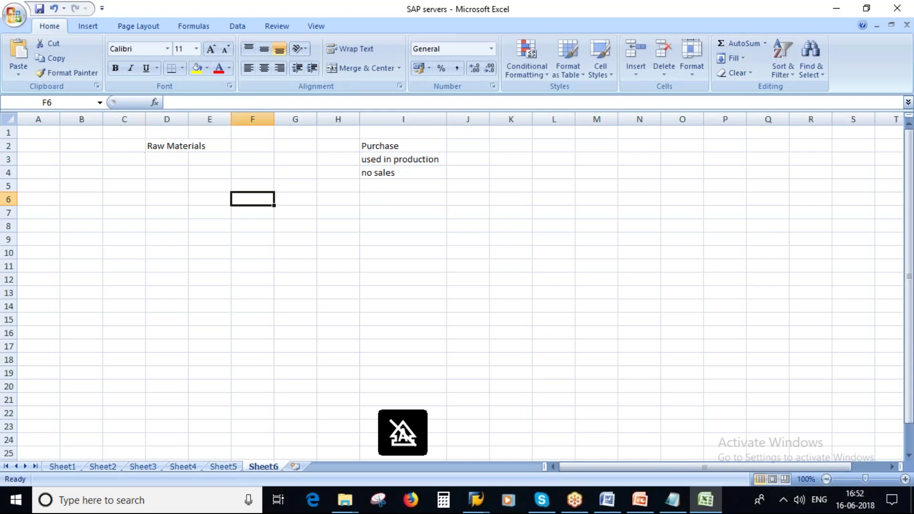
pyautogui.moveTo(188, 118); pyautogui.dragTo(216, 119)
pyautogui.click(180, 146)
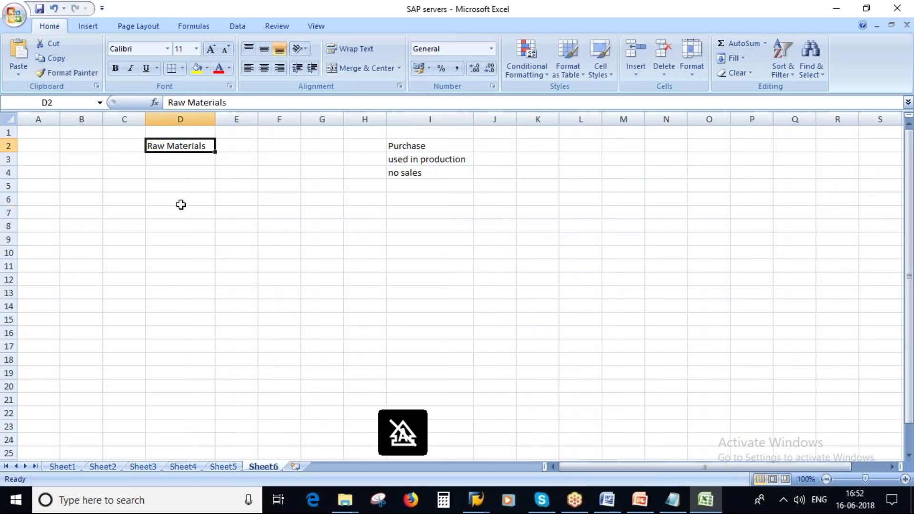
# Add the headings 'Material Type' in D1 and 'common features or attributes' in I1
pyautogui.click(167, 130)
pyautogui.write('M')
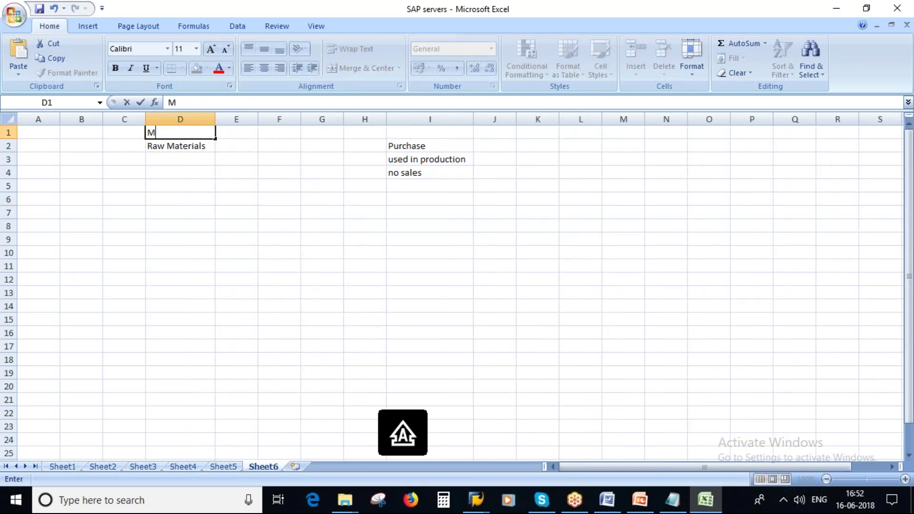
pyautogui.write('aterial Type')
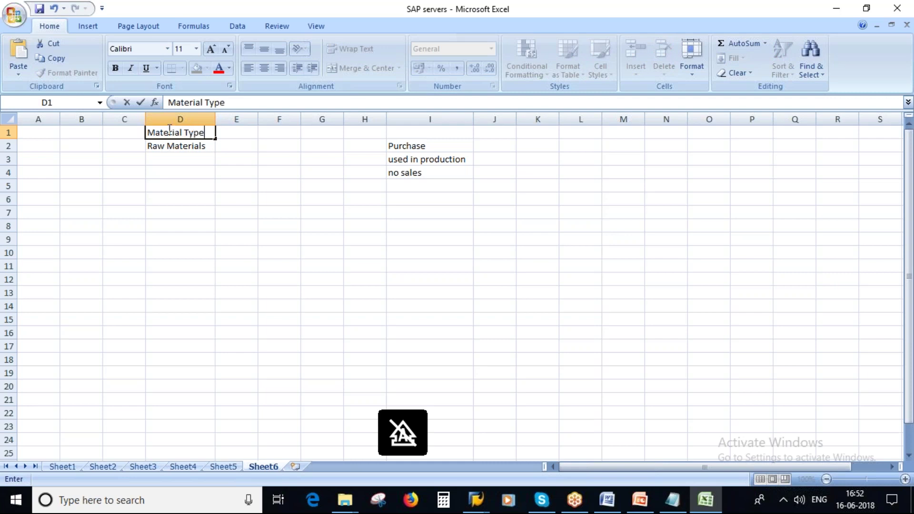
pyautogui.click(424, 136)
pyautogui.write('common ')
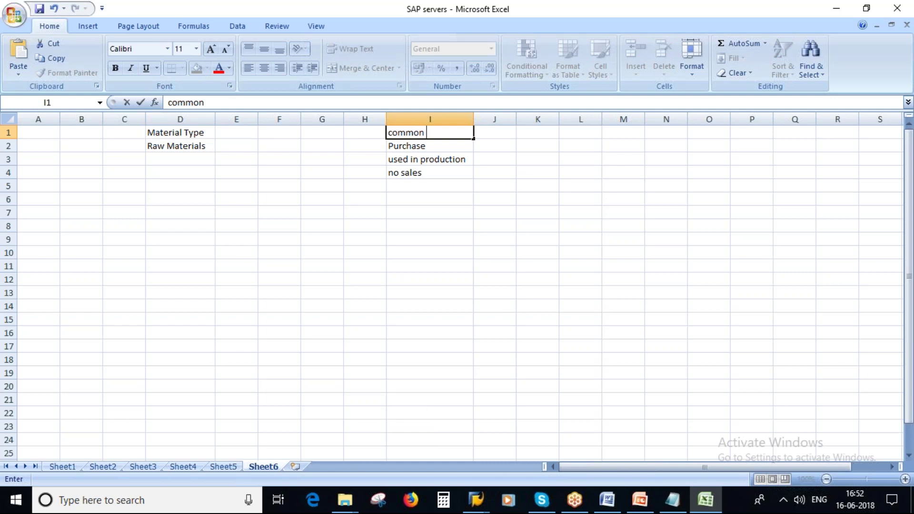
pyautogui.write('features or')
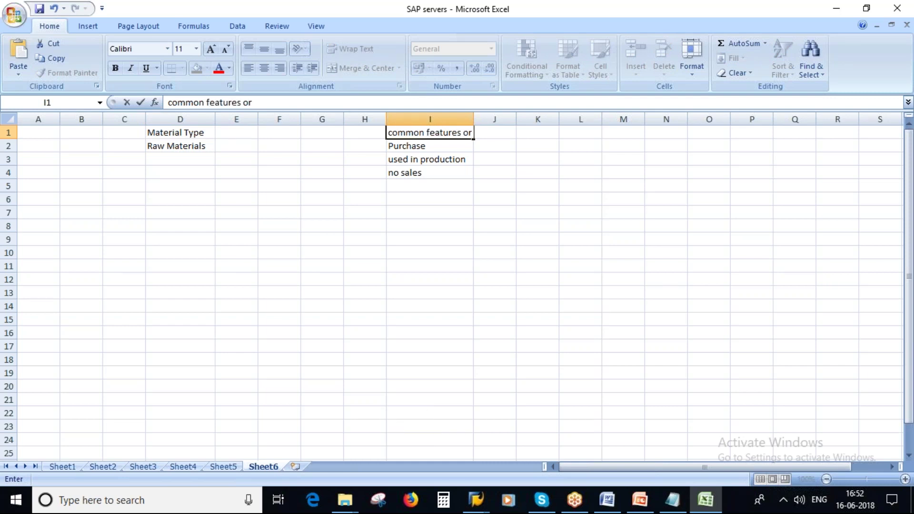
pyautogui.write(' attributes')
# Insert a blank row at row 2 and fit column I to its heading
pyautogui.click(497, 249)
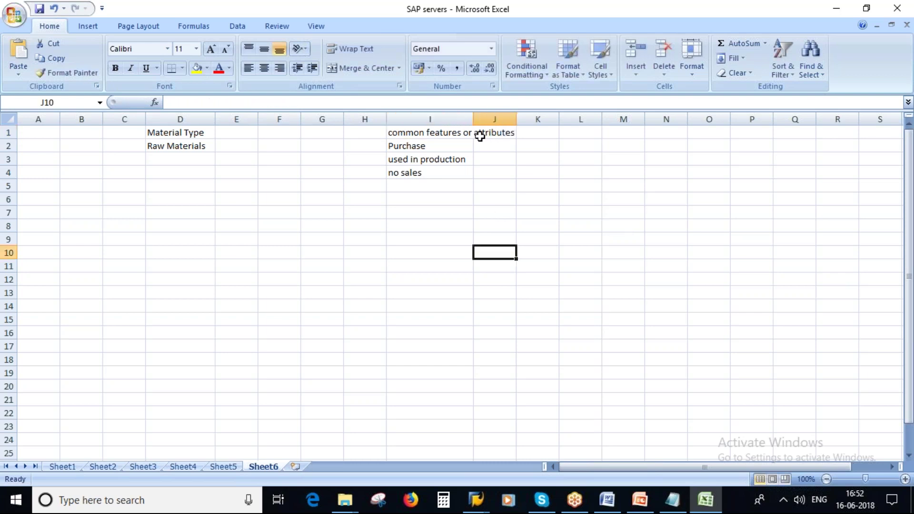
pyautogui.moveTo(472, 115); pyautogui.dragTo(501, 117)
pyautogui.click(9, 145)
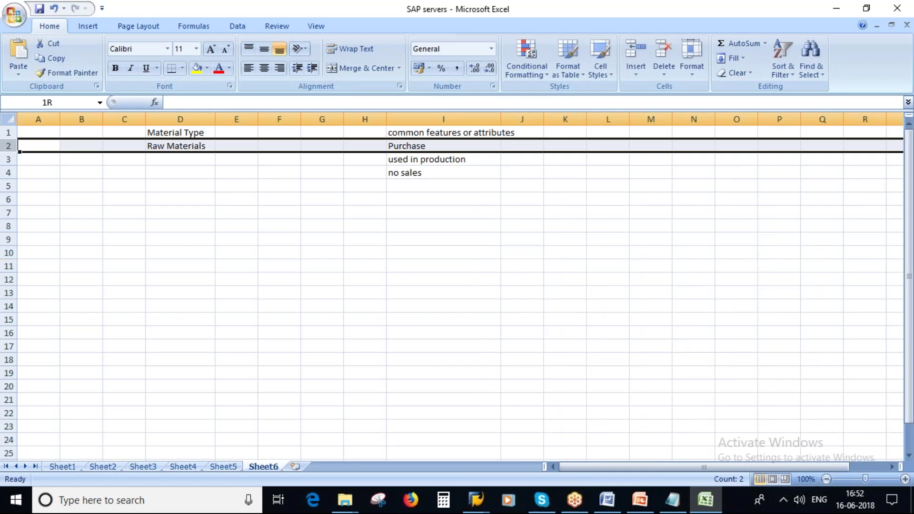
pyautogui.rightClick(10, 145)
pyautogui.click(49, 216)
pyautogui.click(365, 239)
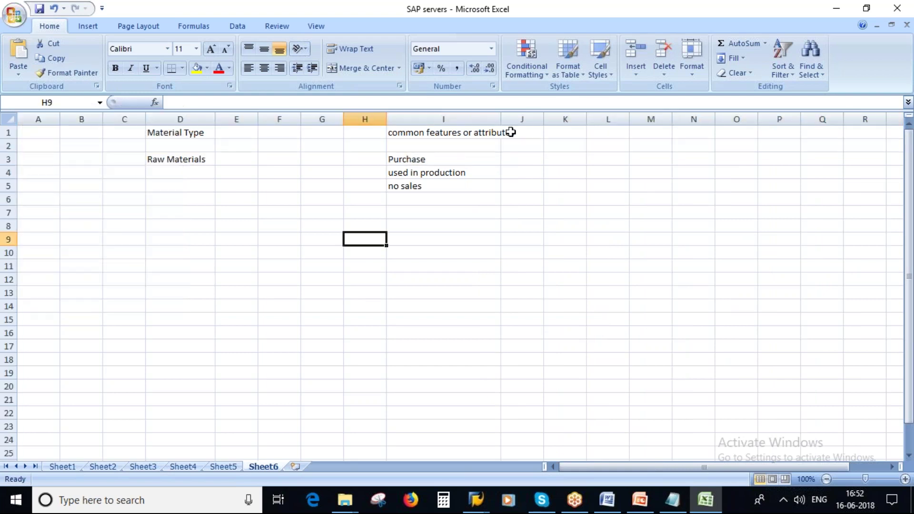
pyautogui.doubleClick(500, 119)
# Fill column D with yellow and column I with green
pyautogui.click(180, 119)
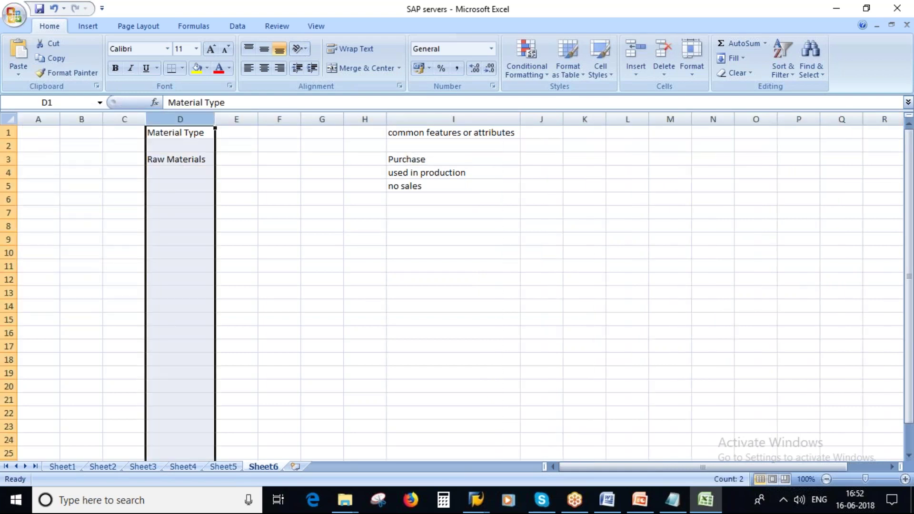
pyautogui.click(197, 68)
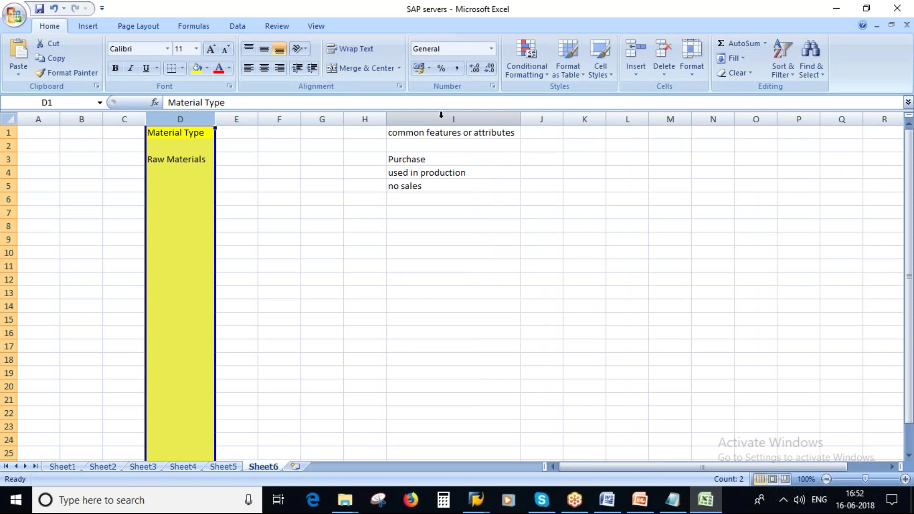
pyautogui.click(444, 118)
pyautogui.click(206, 68)
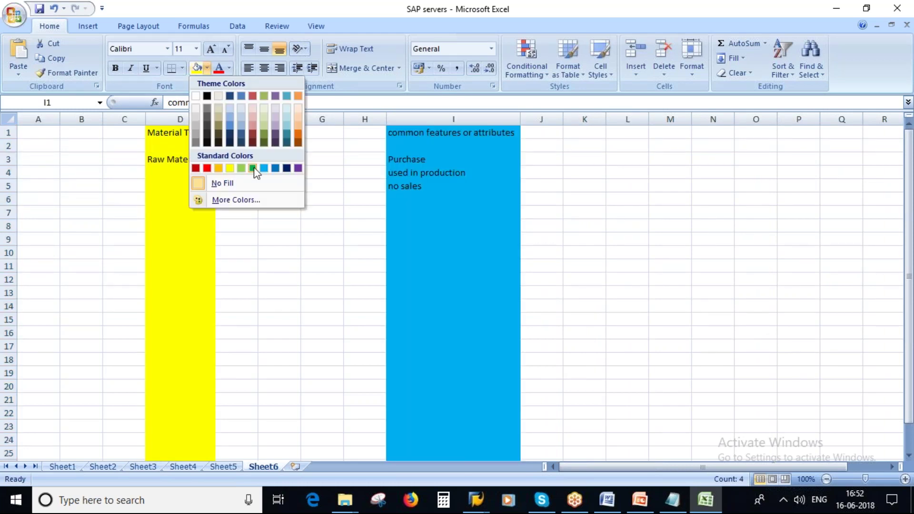
pyautogui.click(253, 168)
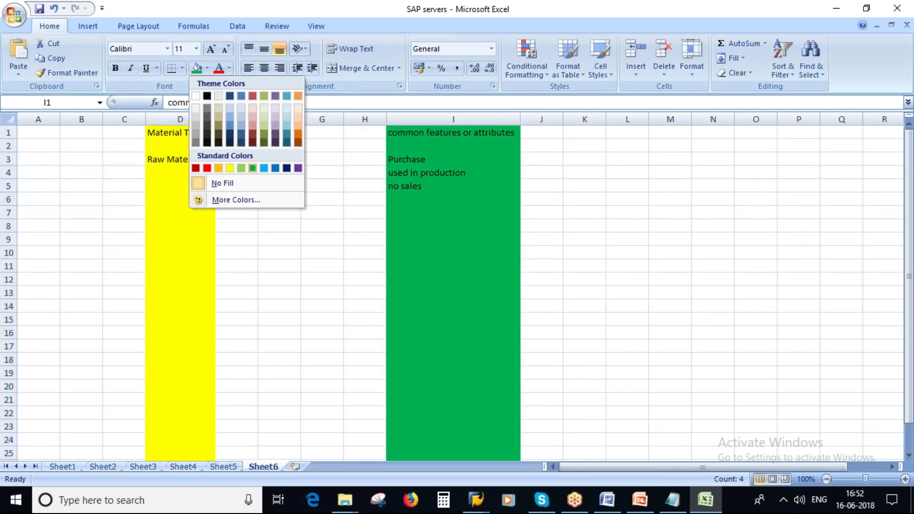
pyautogui.click(365, 239)
# Make the D1 and I1 headings bold
pyautogui.moveTo(173, 132); pyautogui.dragTo(466, 132)
pyautogui.click(115, 68)
pyautogui.click(448, 160)
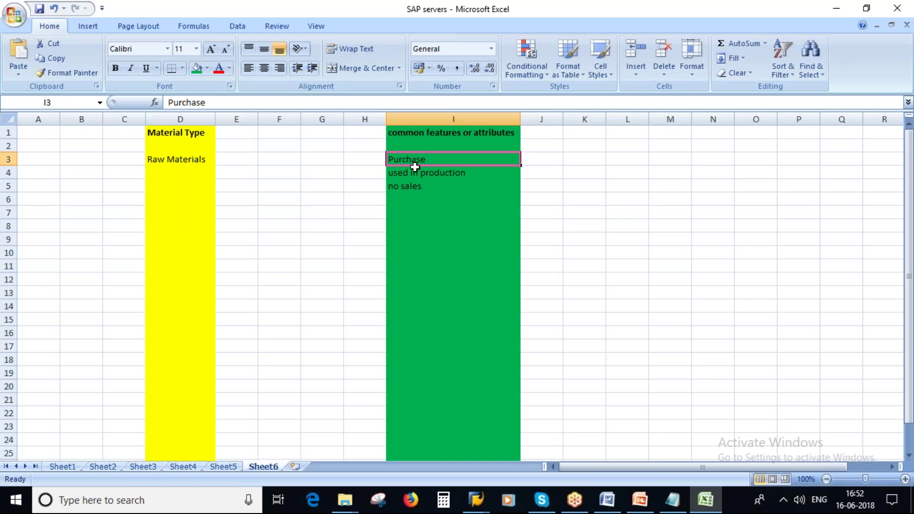
# Copy the I3:I5 attributes to I7:I9 and change I8 to 'packing actvity'
pyautogui.moveTo(414, 166); pyautogui.dragTo(412, 186)
pyautogui.hotkey('ctrl', 'c')
pyautogui.click(401, 210)
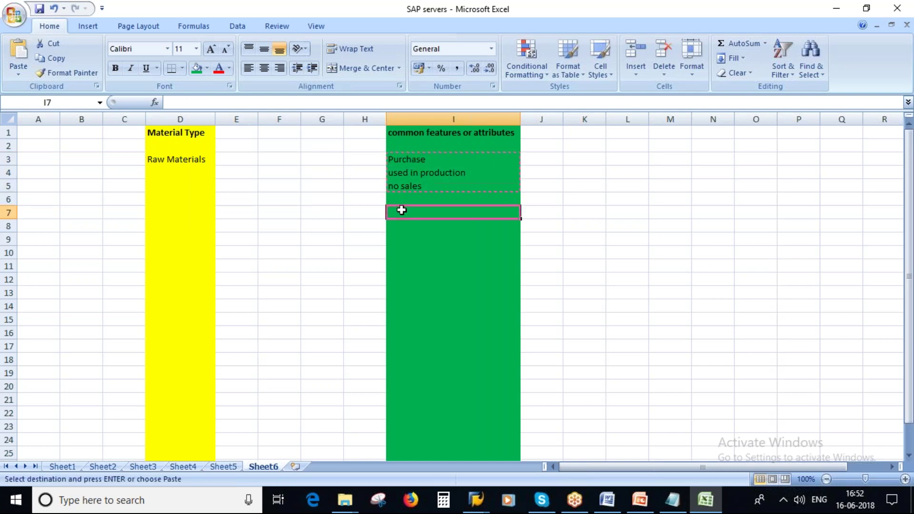
pyautogui.hotkey('ctrl', 'v')
pyautogui.doubleClick(428, 226)
pyautogui.moveTo(388, 226); pyautogui.dragTo(466, 226)
pyautogui.write('pac')
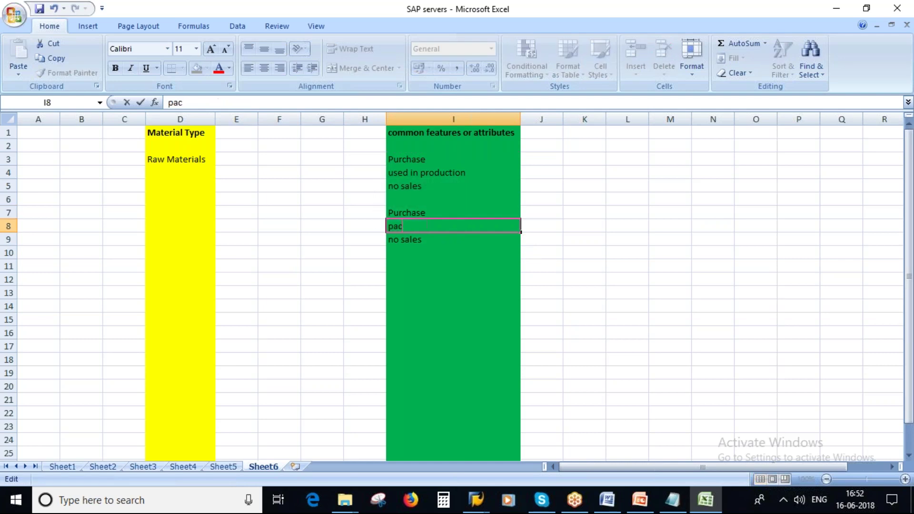
pyautogui.write('king actvity')
pyautogui.click(477, 294)
pyautogui.click(423, 240)
# Enter 'Packing materials' in D7 and widen column D to fit it
pyautogui.click(192, 212)
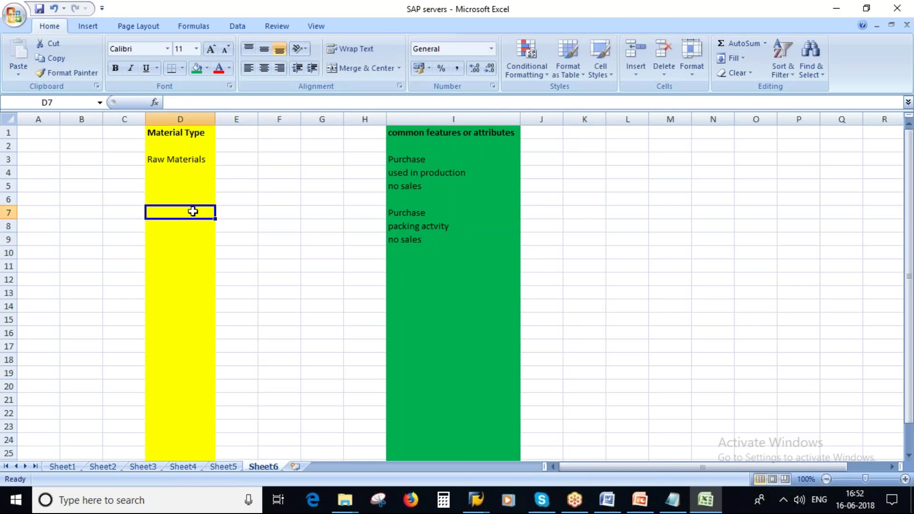
pyautogui.write('Packin')
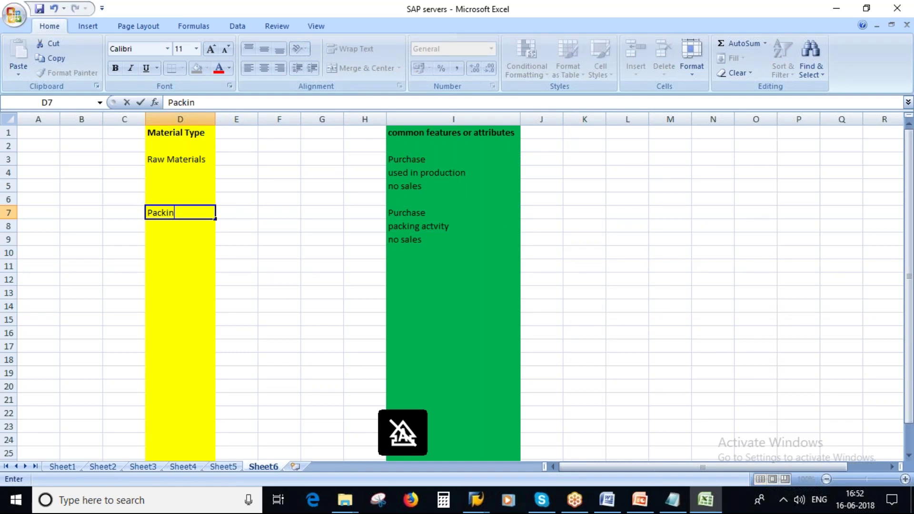
pyautogui.write('g materials')
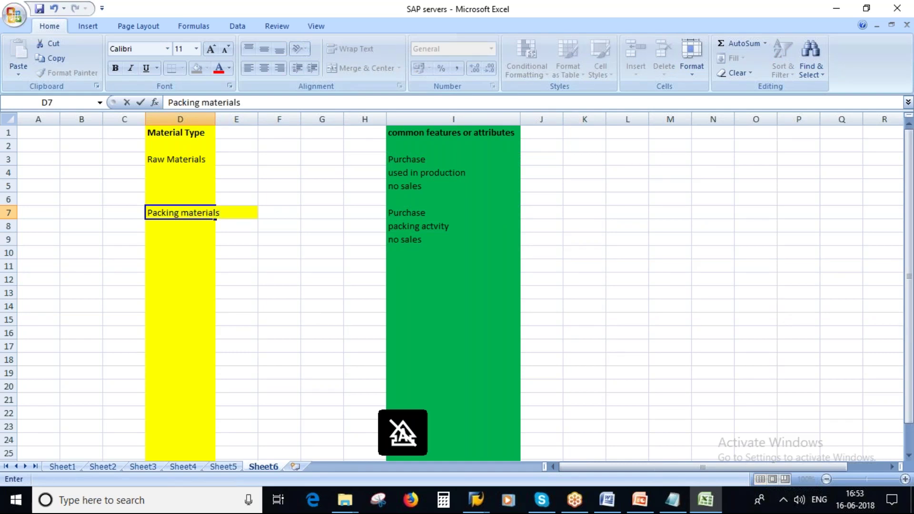
pyautogui.click(279, 238)
pyautogui.moveTo(215, 120); pyautogui.dragTo(234, 120)
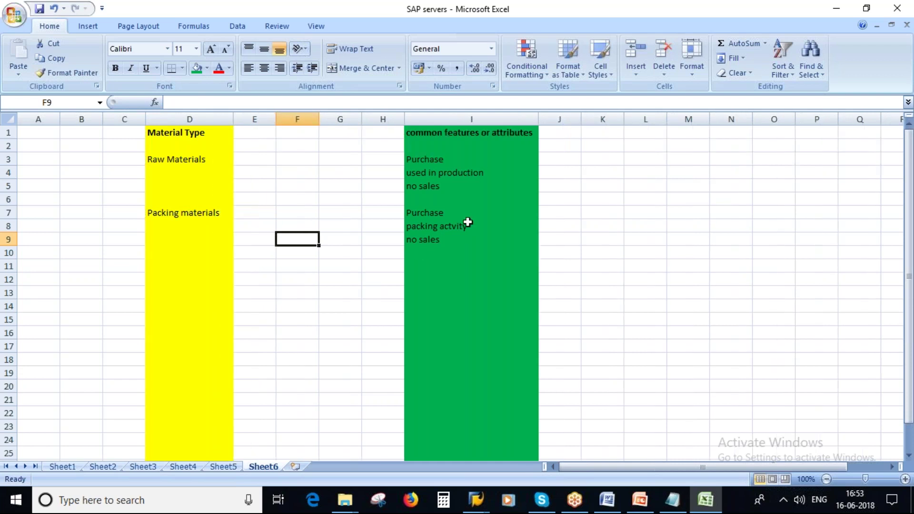
# Copy the packing attributes in I7:I9 into I12:I14
pyautogui.moveTo(435, 210); pyautogui.dragTo(436, 237)
pyautogui.hotkey('ctrl', 'c')
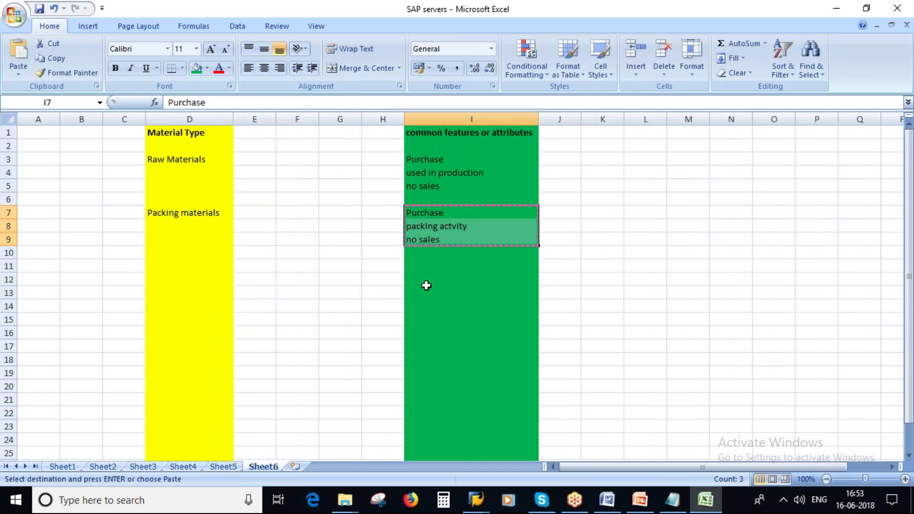
pyautogui.click(423, 277)
pyautogui.hotkey('ctrl', 'v')
# Change I12 to 'no Purchasing' and I13 to 'production'
pyautogui.doubleClick(407, 279)
pyautogui.write('no')
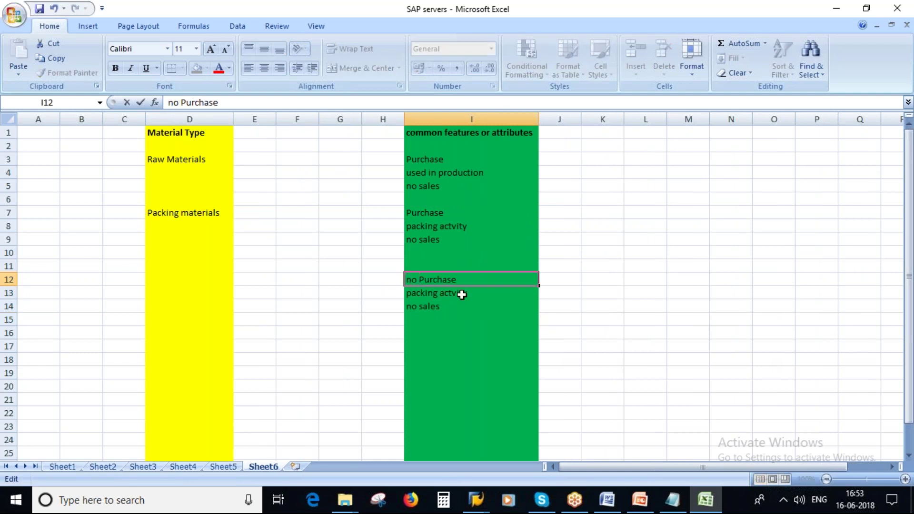
pyautogui.click(460, 281)
pyautogui.press('BackSpace')
pyautogui.write('ing')
pyautogui.click(462, 292)
pyautogui.write('production')
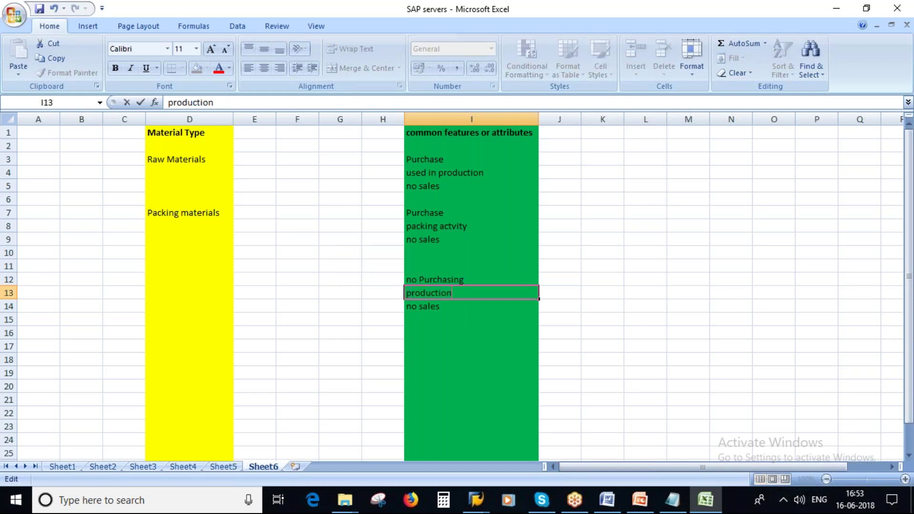
pyautogui.click(422, 307)
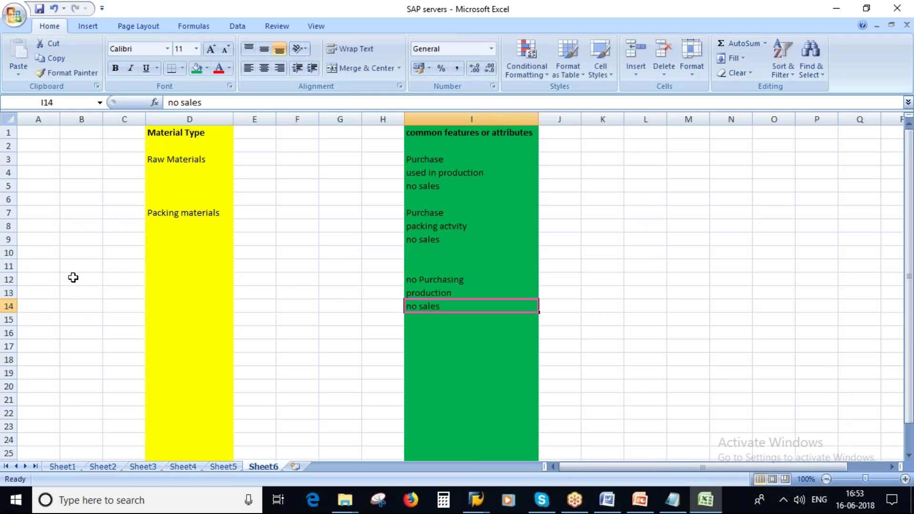
pyautogui.rightClick(8, 266)
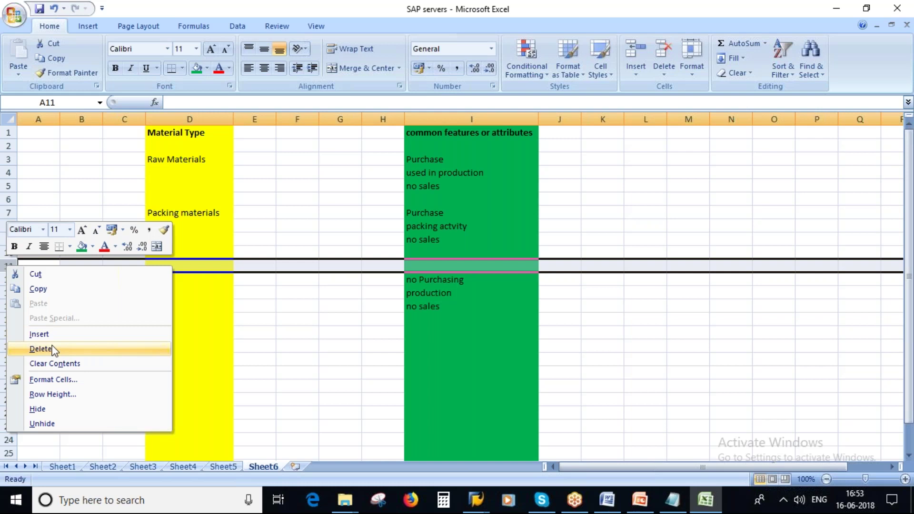
# Delete empty row 11 and enter 'Semi-Finished Materials' in D11
pyautogui.click(42, 349)
pyautogui.click(190, 266)
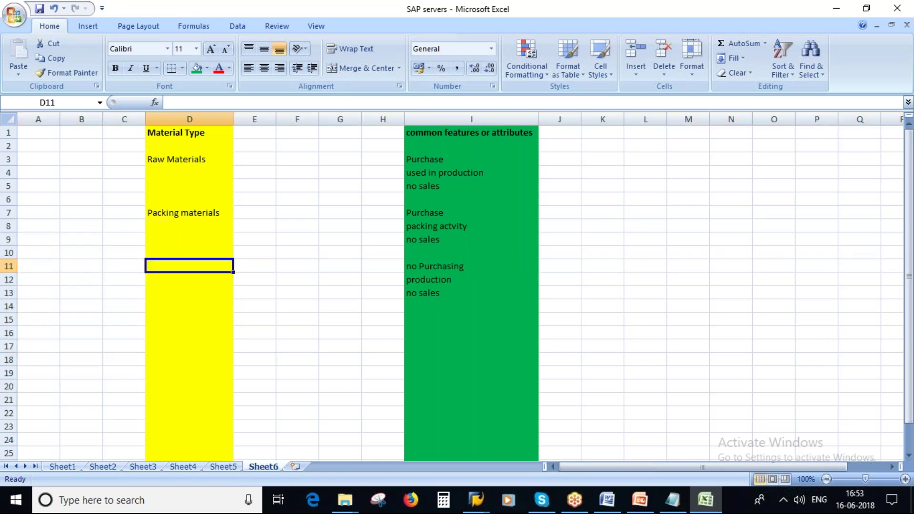
pyautogui.write('SEMI-')
pyautogui.press('BackSpace')
pyautogui.press('BackSpace')
pyautogui.press('BackSpace')
pyautogui.press('BackSpace')
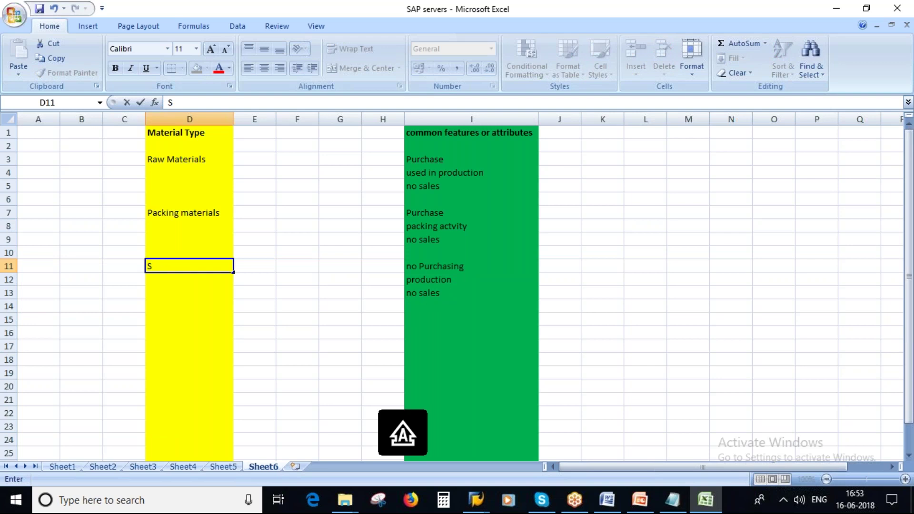
pyautogui.write('emi-Fiinished')
pyautogui.press('BackSpace')
pyautogui.press('BackSpace')
pyautogui.press('BackSpace')
pyautogui.press('BackSpace')
pyautogui.press('BackSpace')
pyautogui.press('BackSpace')
pyautogui.press('BackSpace')
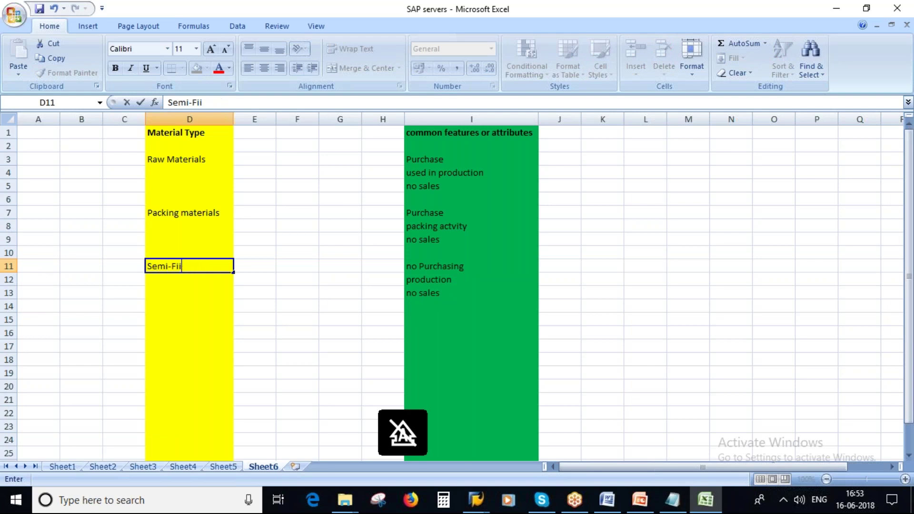
pyautogui.write('nished')
pyautogui.press('capslock')
pyautogui.write('M')
pyautogui.press('capslock')
pyautogui.write('ature')
pyautogui.press('BackSpace')
pyautogui.press('BackSpace')
pyautogui.press('BackSpace')
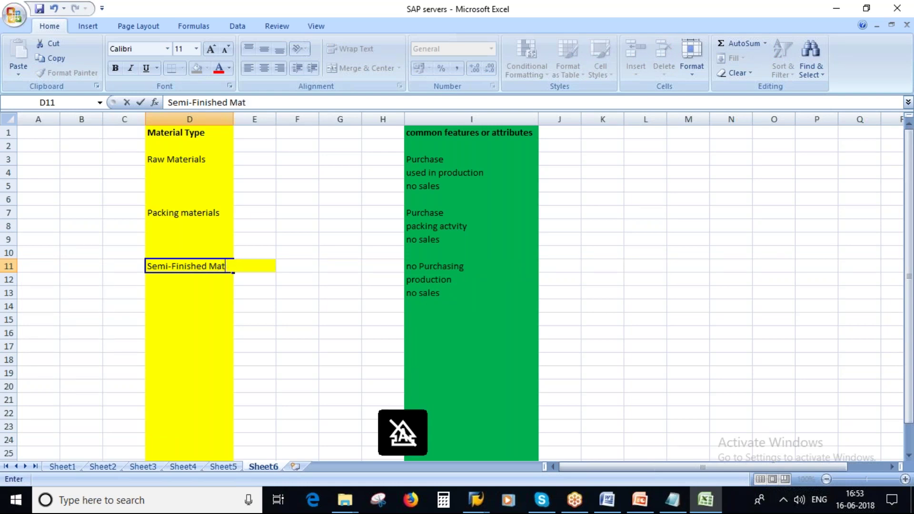
pyautogui.write('erials')
pyautogui.click(340, 358)
# Widen column D to fit 'Semi-Finished Materials' and check its attributes in I11:I13
pyautogui.moveTo(233, 119); pyautogui.dragTo(265, 122)
pyautogui.click(473, 265)
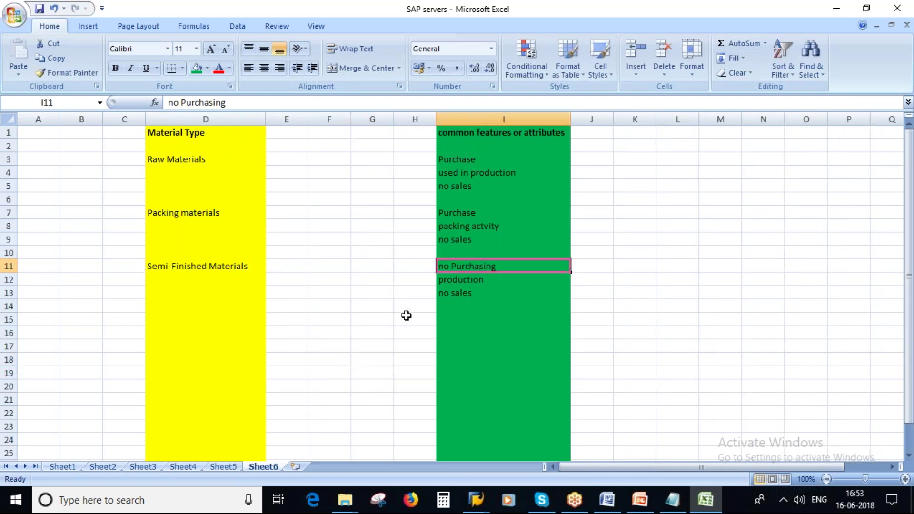
pyautogui.click(470, 277)
pyautogui.click(461, 295)
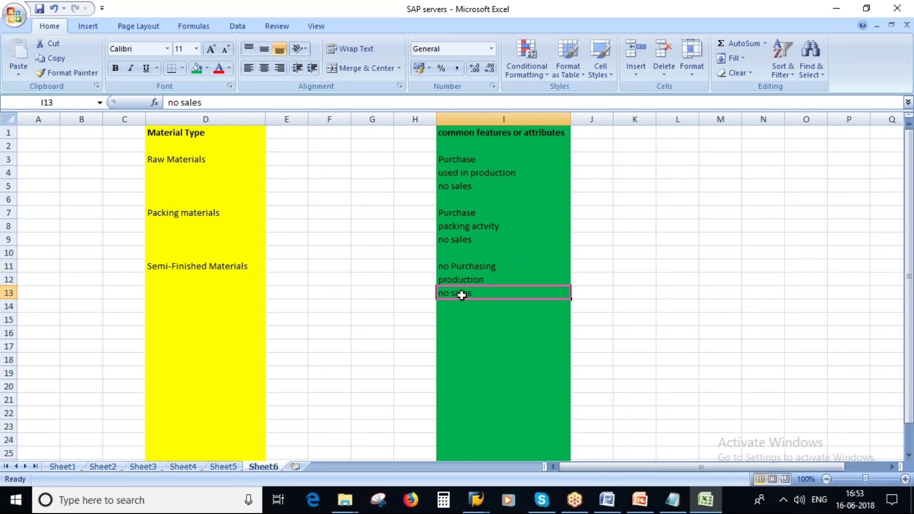
# Copy the I11:I13 attributes to I15:I17 and change I17 from 'no sales' to 'sales'
pyautogui.click(203, 265)
pyautogui.moveTo(477, 267); pyautogui.dragTo(478, 289)
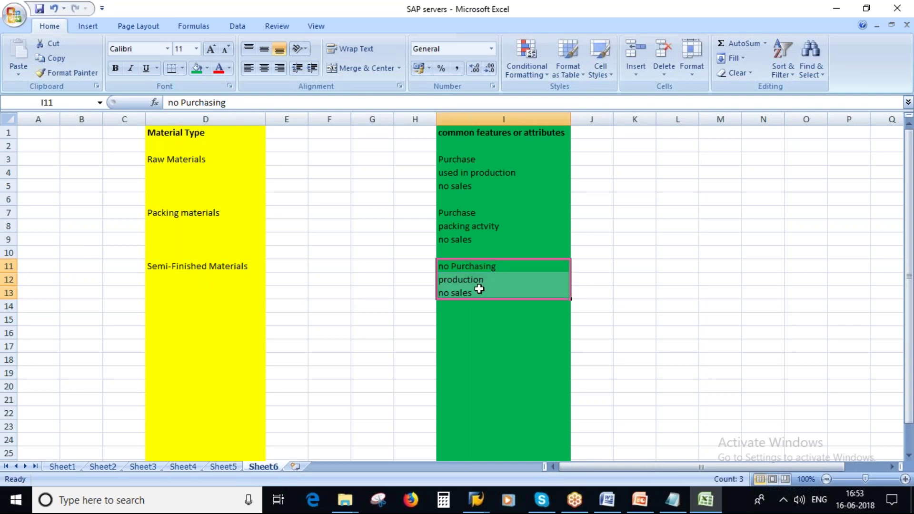
pyautogui.hotkey('ctrl', 'c')
pyautogui.click(463, 322)
pyautogui.hotkey('ctrl', 'v')
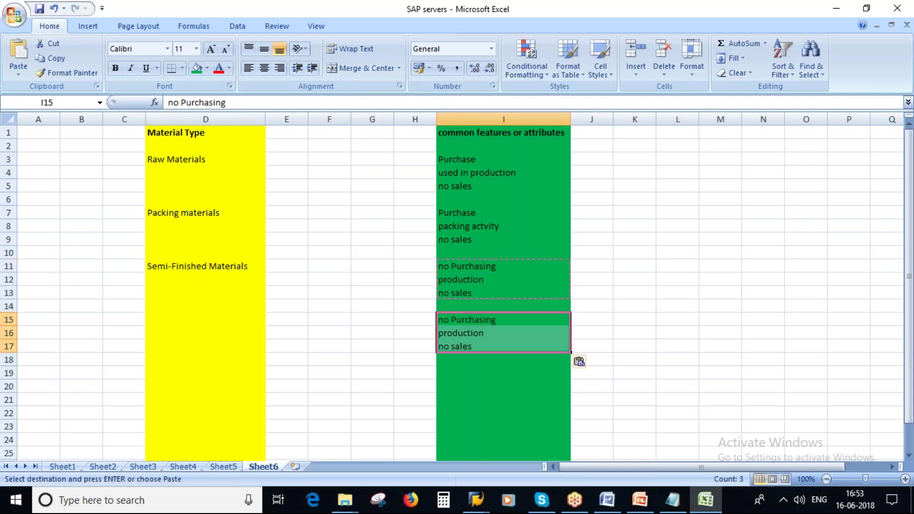
pyautogui.click(481, 321)
pyautogui.click(463, 333)
pyautogui.click(448, 345)
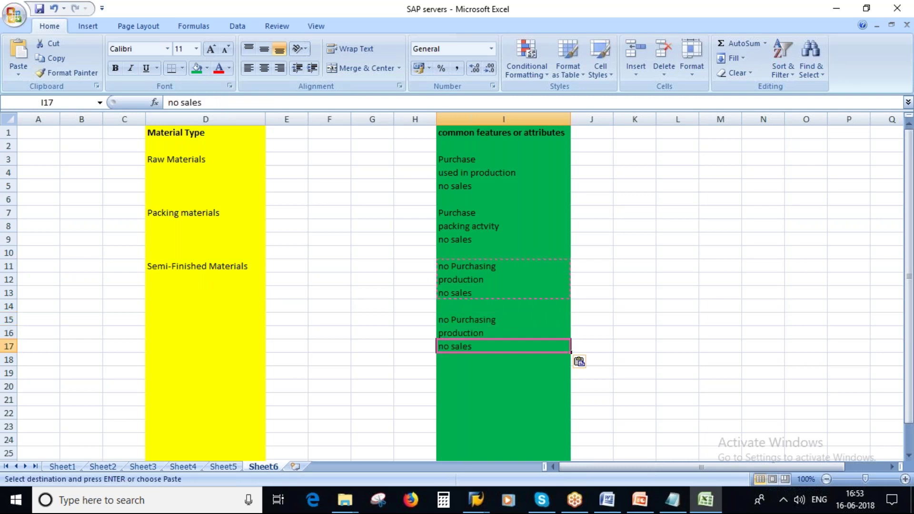
pyautogui.press('F2')
pyautogui.press('Home')
pyautogui.press('Delete')
pyautogui.press('Delete')
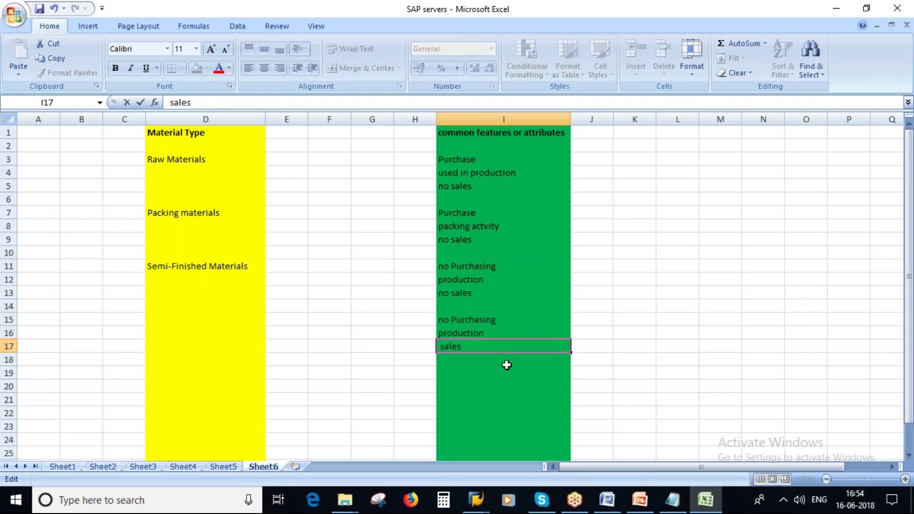
# Enter 'Finished Products' in D15, correcting the 'Prodcuts' typo
pyautogui.click(215, 316)
pyautogui.write('Finished Prodcuts')
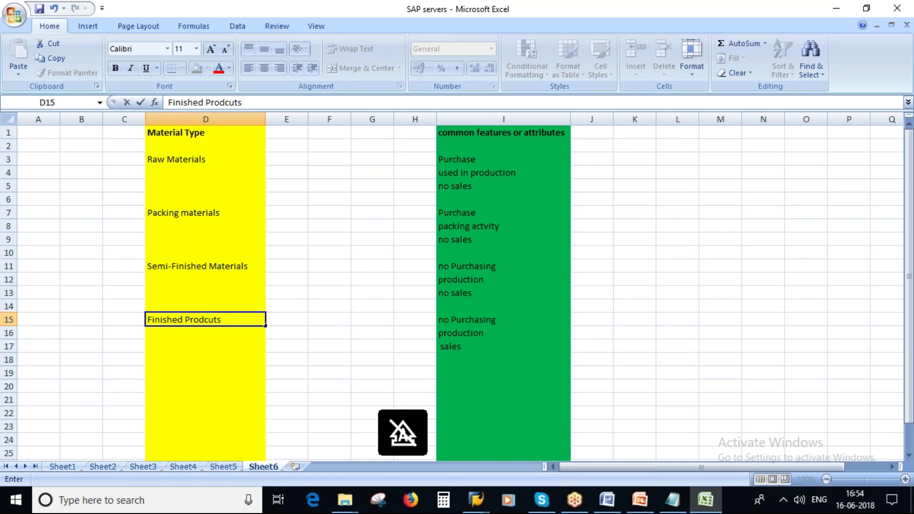
pyautogui.click(334, 305)
pyautogui.doubleClick(208, 319)
pyautogui.press('BackSpace')
pyautogui.write('c')
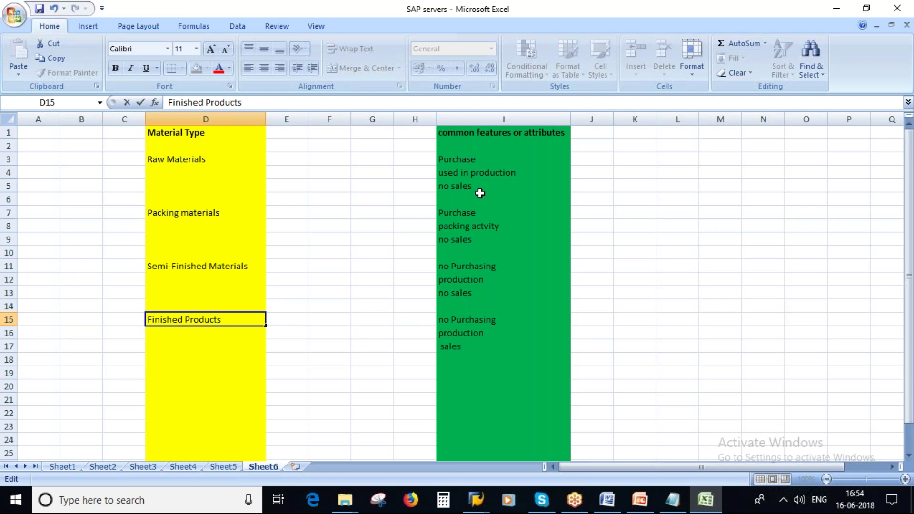
pyautogui.click(462, 158)
pyautogui.moveTo(461, 158); pyautogui.dragTo(462, 176)
pyautogui.hotkey('ctrl', 'Left')
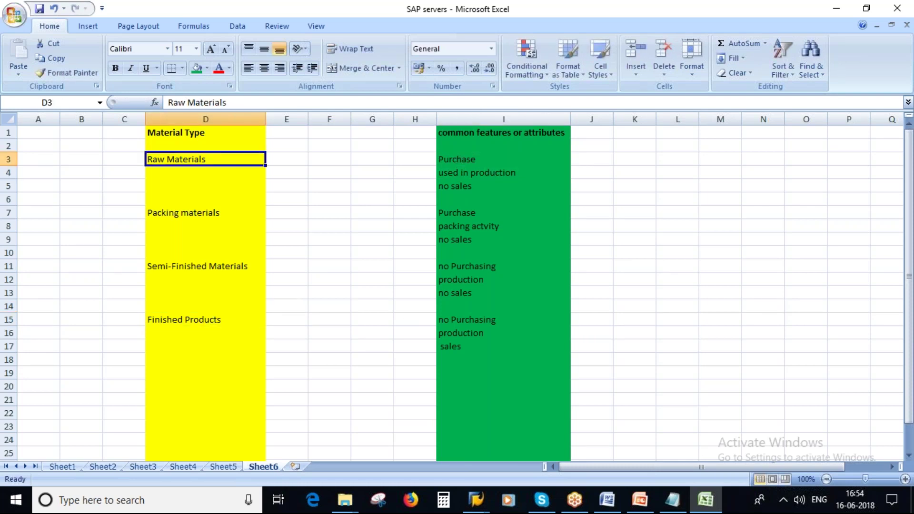
pyautogui.click(202, 321)
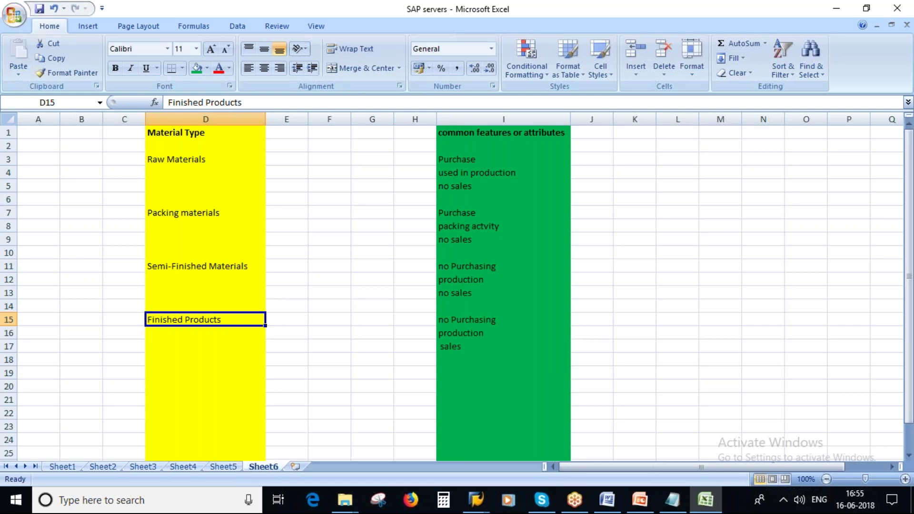
# Switch to the PowerPoint presentation and run it as a full-screen slide show
pyautogui.click(182, 157)
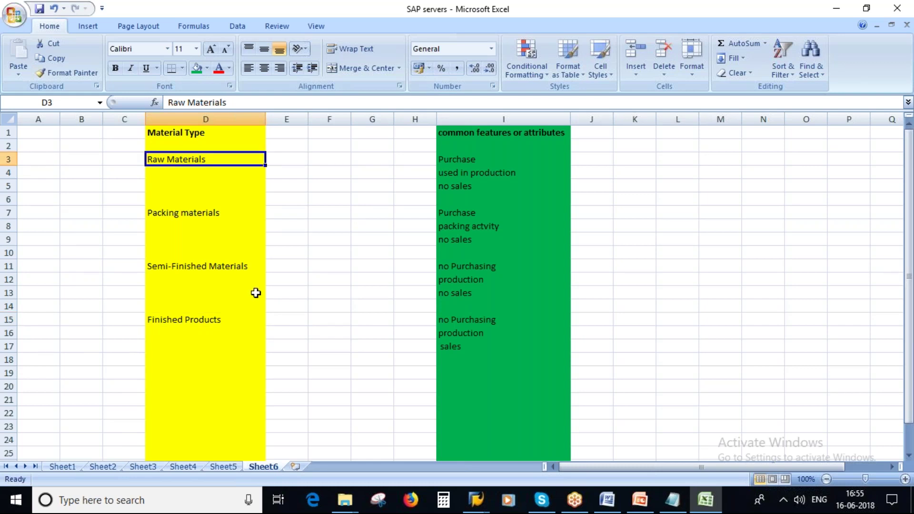
pyautogui.click(639, 499)
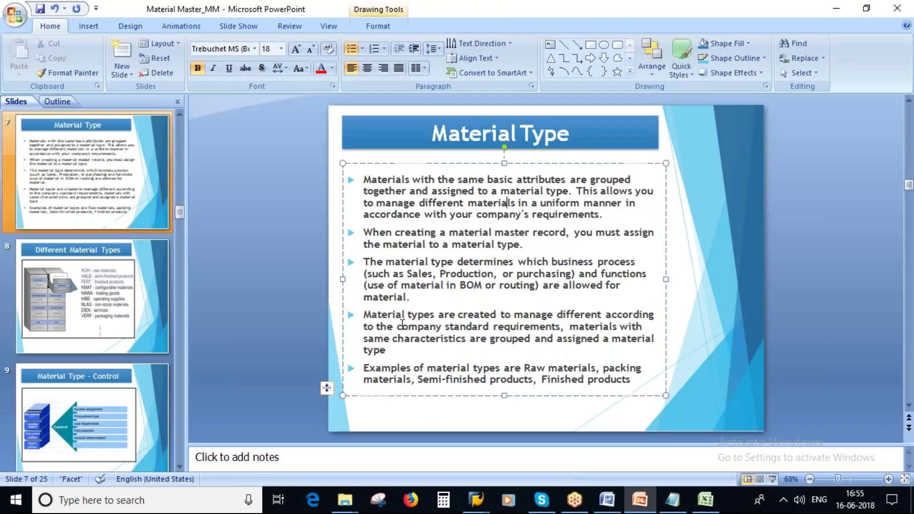
pyautogui.click(772, 479)
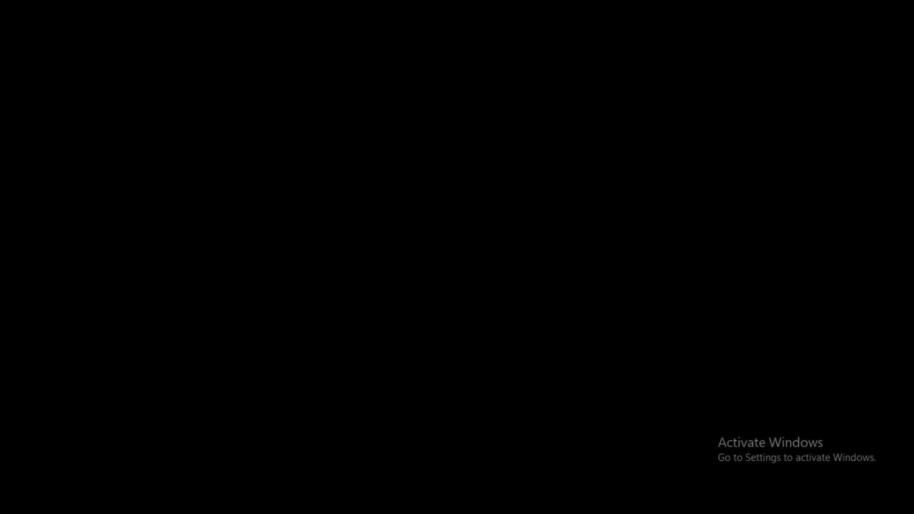
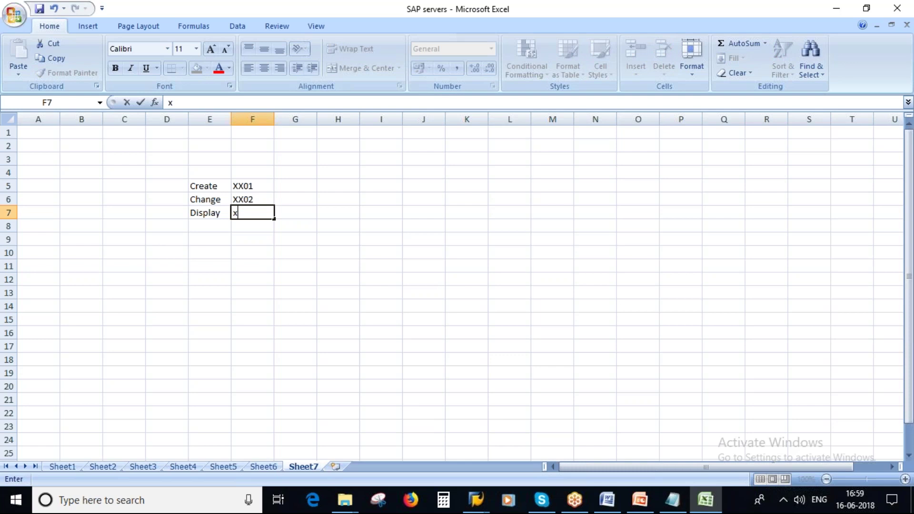
# Finish entering XX03 as the Display code in F7
pyautogui.write('XX03')
pyautogui.click(414, 245)
pyautogui.click(210, 185)
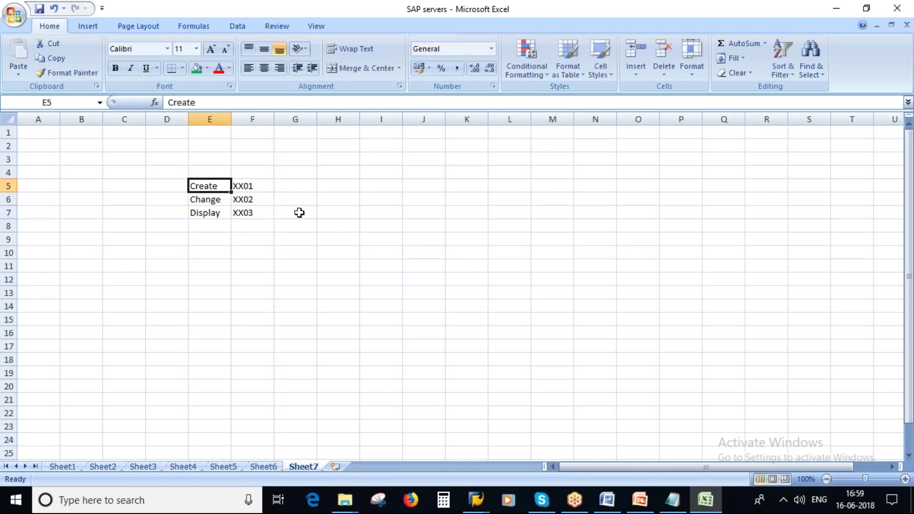
# Enter MM01, MM02 and MM03 in J5:J7 beside Create/Change/Display and select them
pyautogui.click(423, 186)
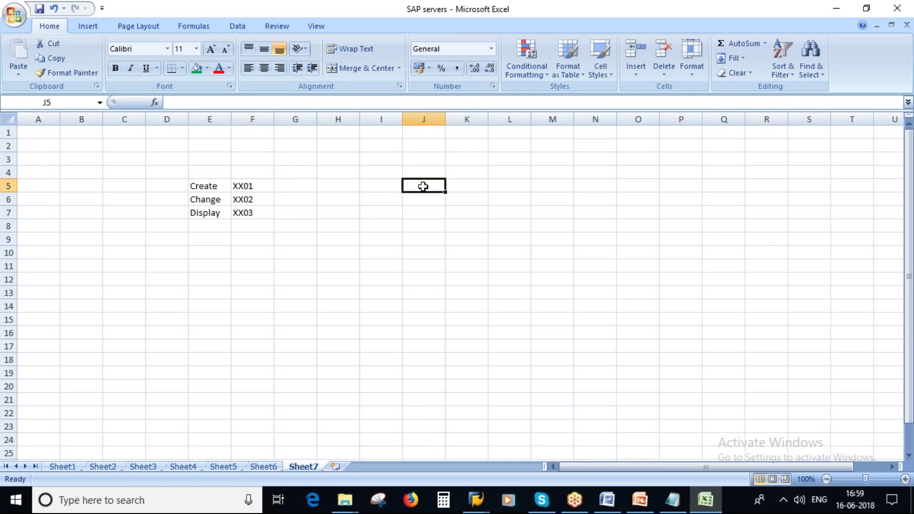
pyautogui.write('MM01')
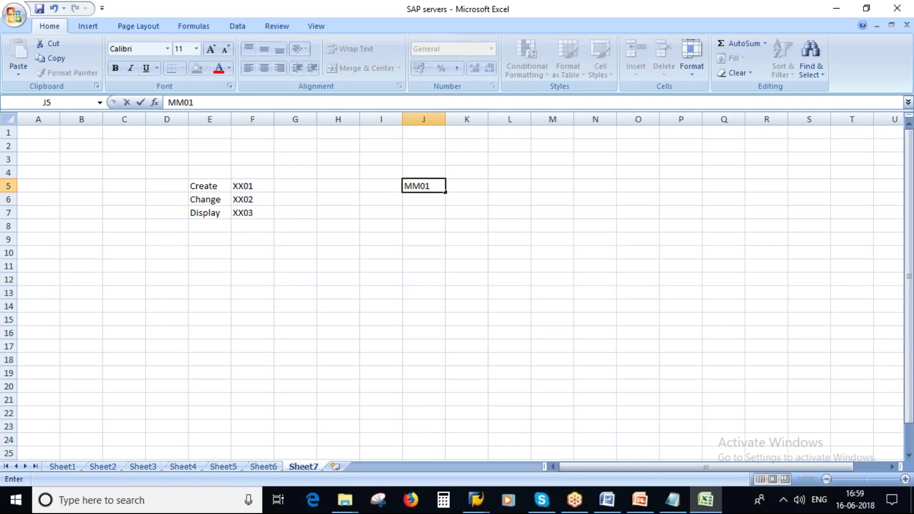
pyautogui.press('Return')
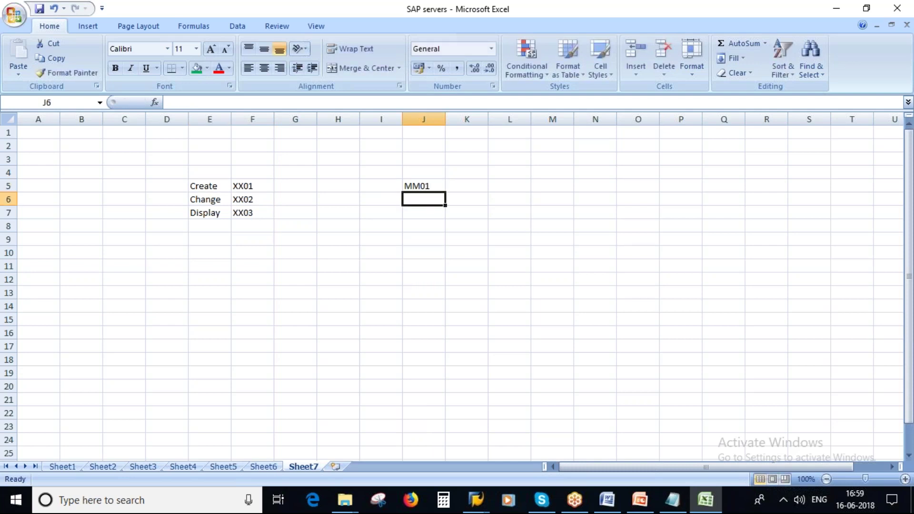
pyautogui.write('MM02')
pyautogui.press('Return')
pyautogui.write('MM03')
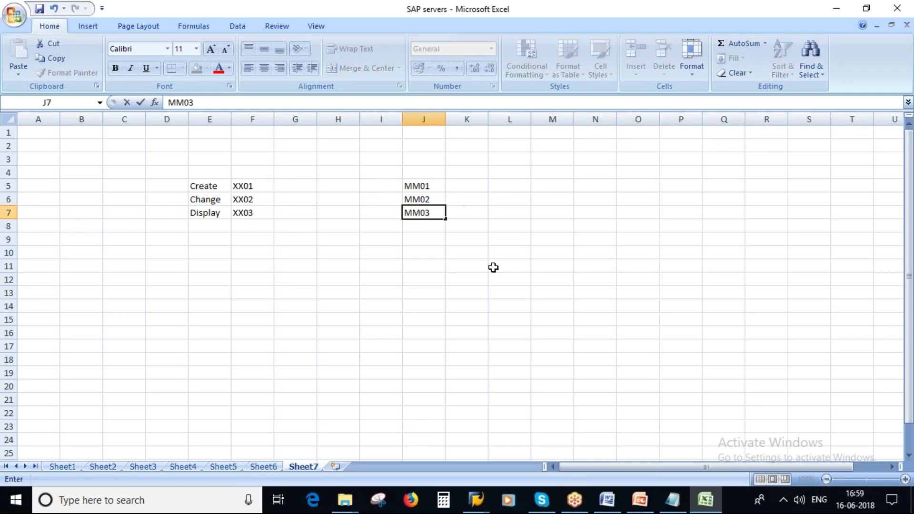
pyautogui.click(493, 266)
pyautogui.moveTo(418, 188); pyautogui.dragTo(420, 213)
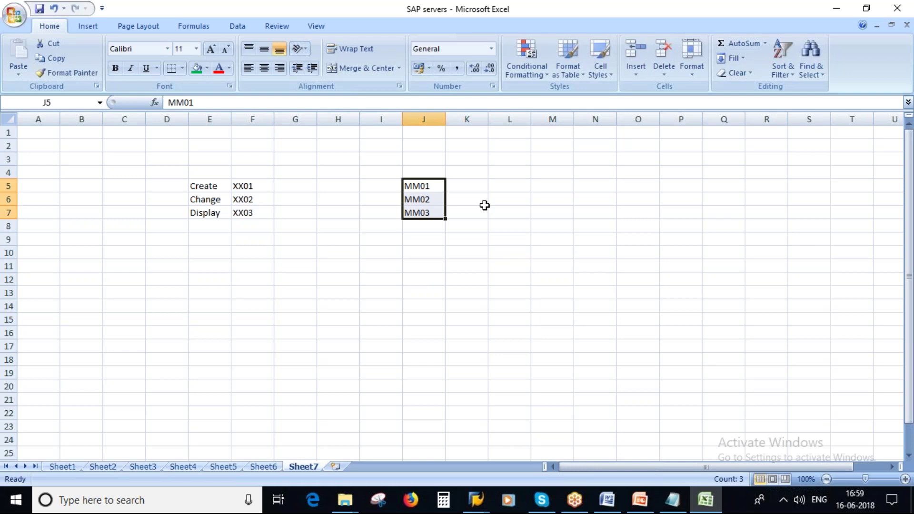
pyautogui.click(473, 508)
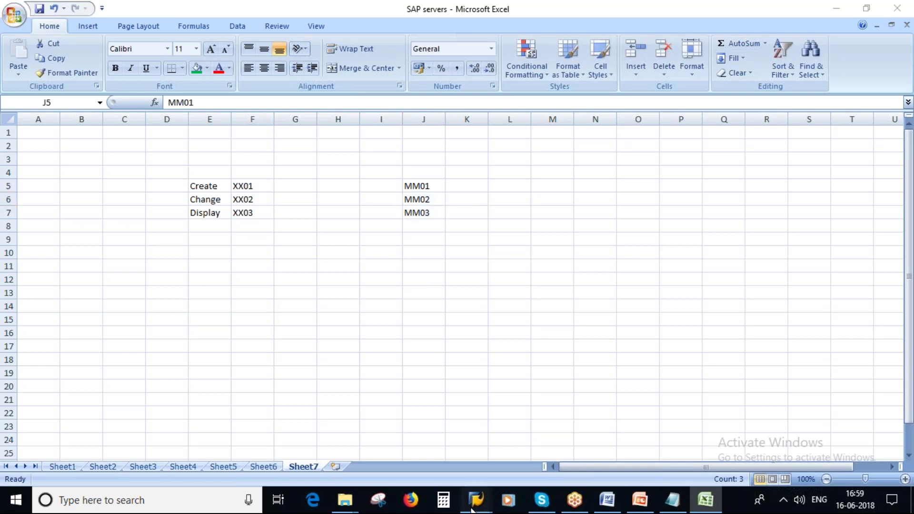
# Log off the SAP configuration session and the softnsol system's logon screen
pyautogui.moveTo(474, 508)
pyautogui.click(518, 450)
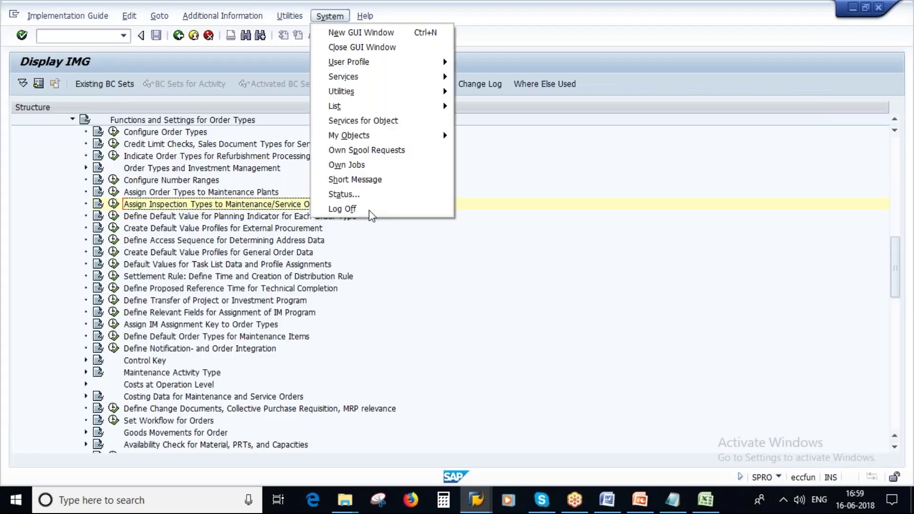
pyautogui.click(343, 209)
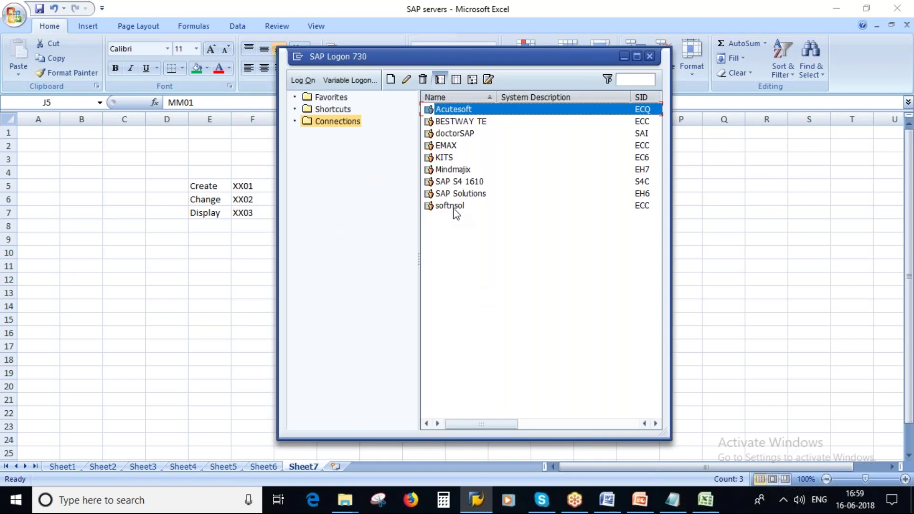
pyautogui.doubleClick(453, 205)
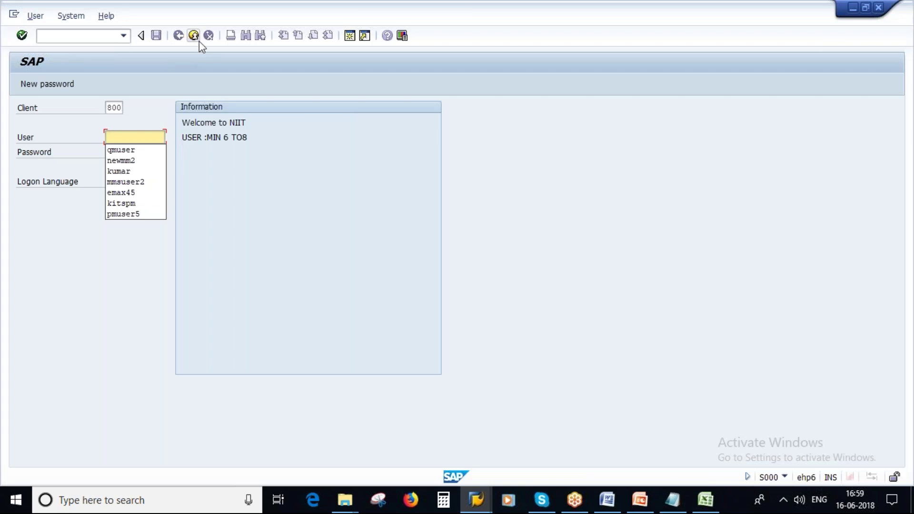
pyautogui.click(193, 38)
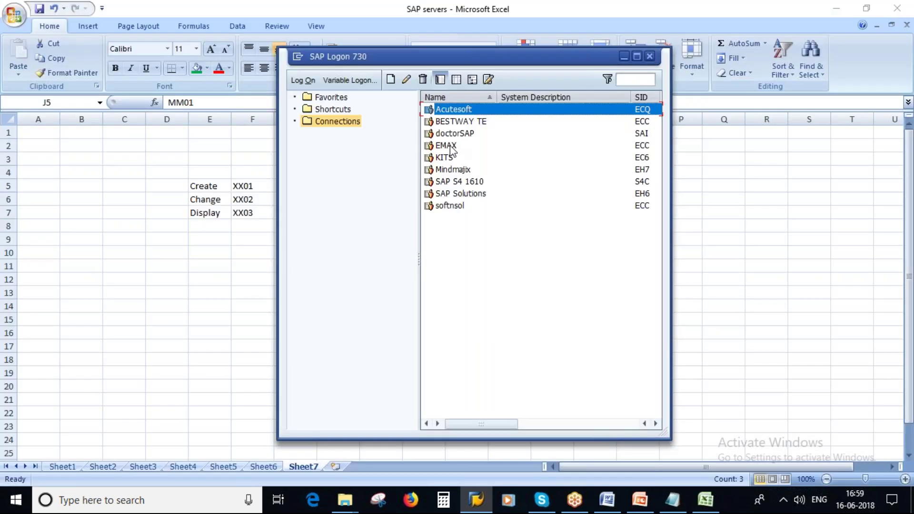
# Log on to the EMAX system with the saved user name and the account password
pyautogui.doubleClick(450, 145)
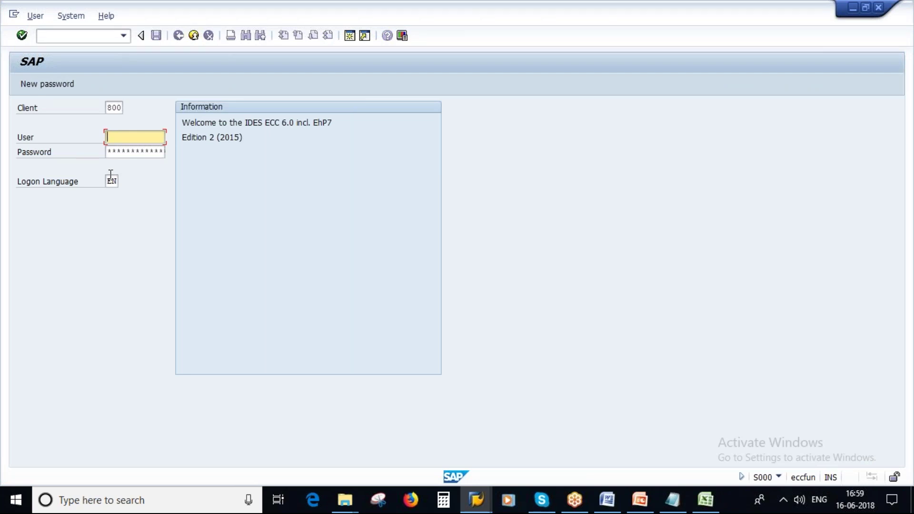
pyautogui.click(122, 151)
pyautogui.click(123, 151)
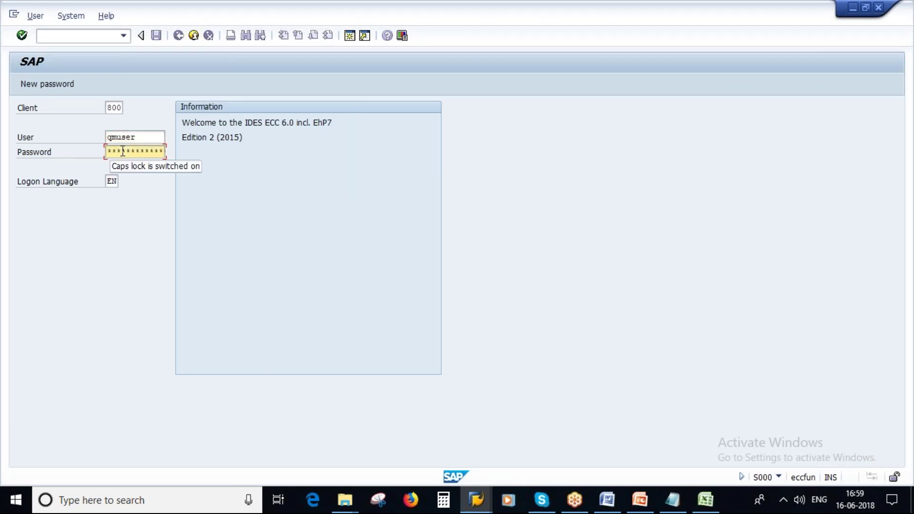
pyautogui.press('capslock')
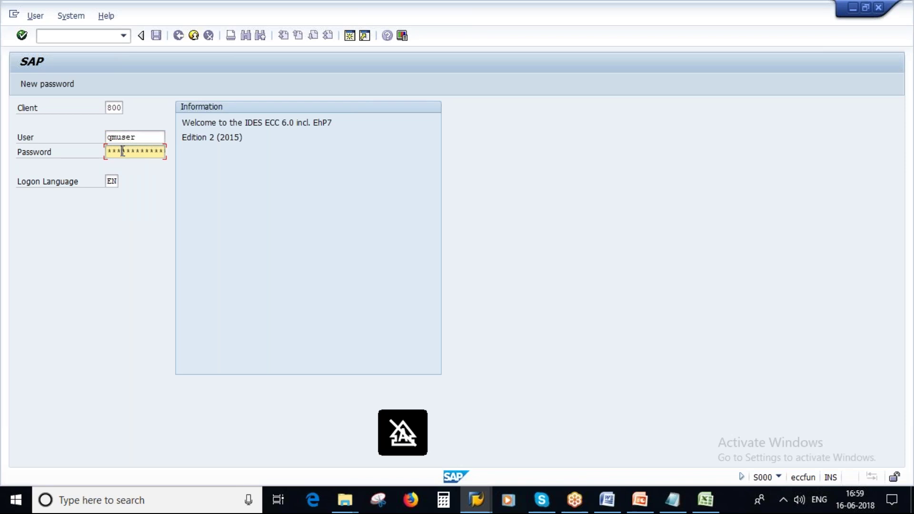
pyautogui.write('**')
pyautogui.press('Return')
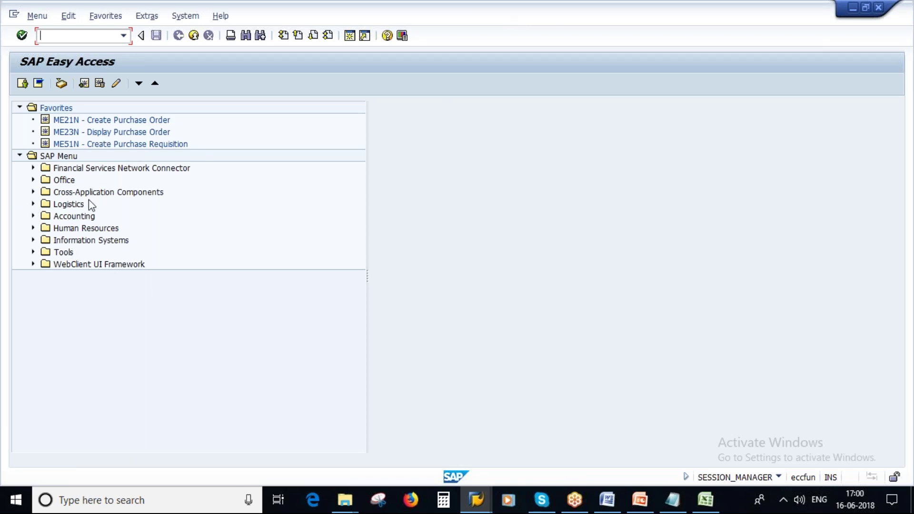
# Expand Logistics > Materials Management > Material Master > Material > Create (General) and launch MM01 - Immediately
pyautogui.click(32, 204)
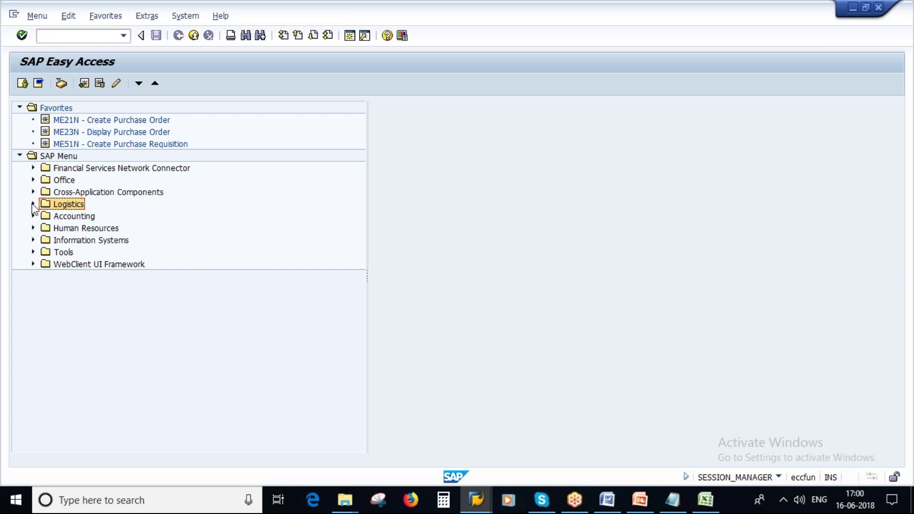
pyautogui.click(110, 215)
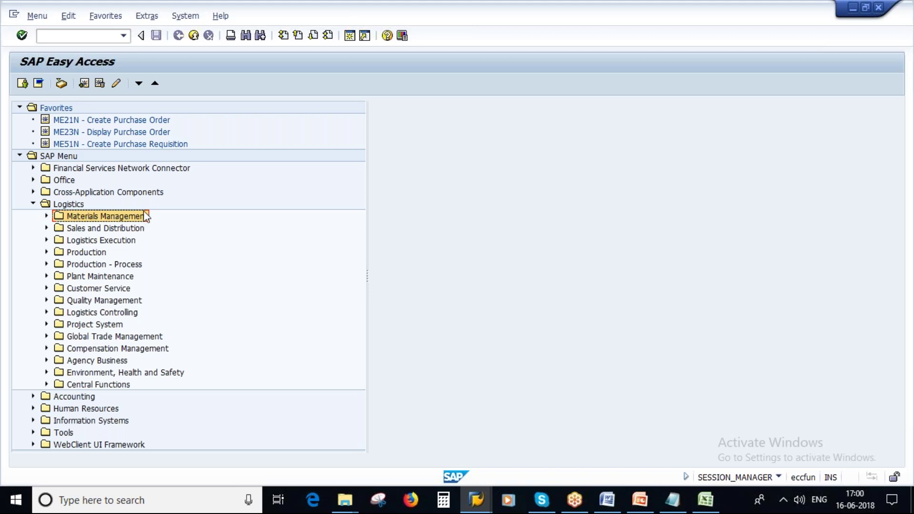
pyautogui.click(46, 216)
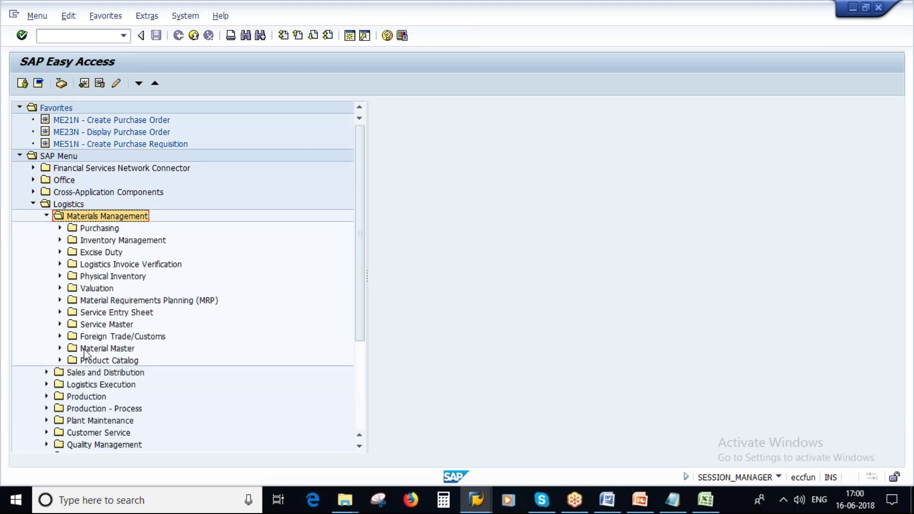
pyautogui.click(108, 349)
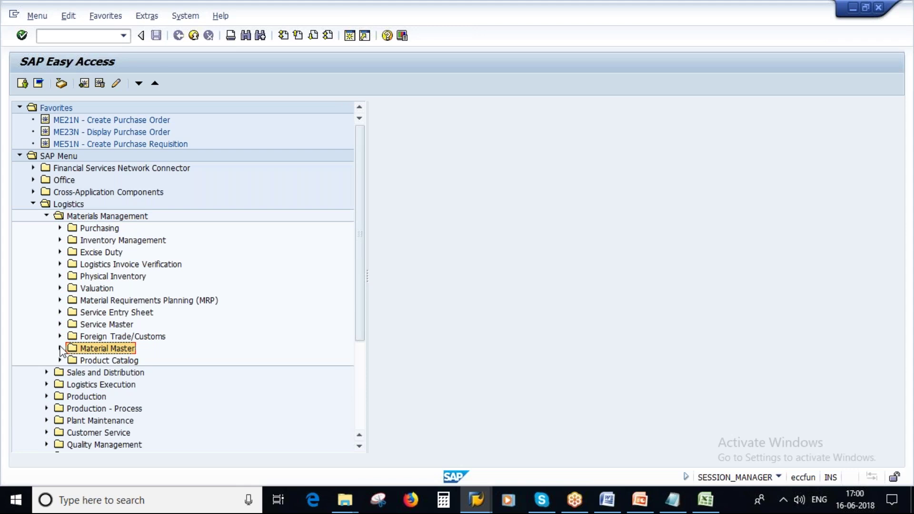
pyautogui.click(60, 348)
pyautogui.click(109, 360)
pyautogui.scroll(-3, 223, 361)
pyautogui.click(73, 324)
pyautogui.click(148, 349)
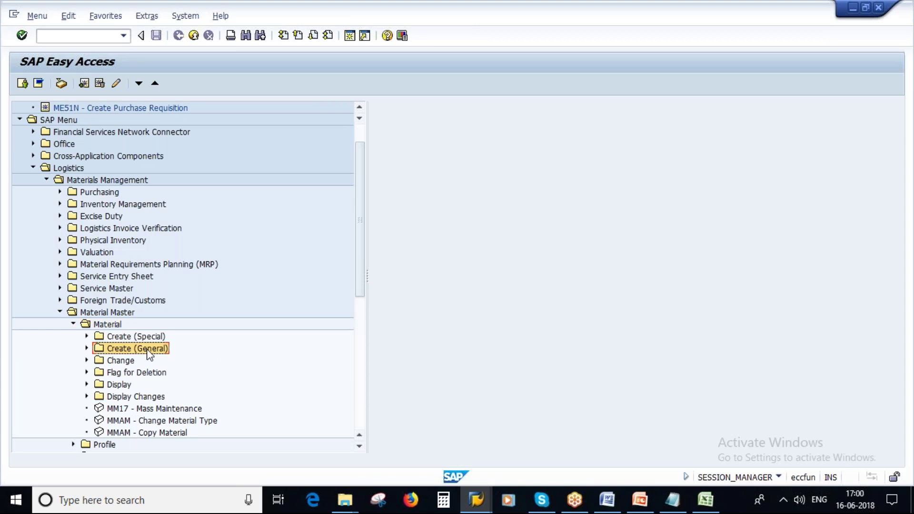
pyautogui.click(86, 348)
pyautogui.click(122, 361)
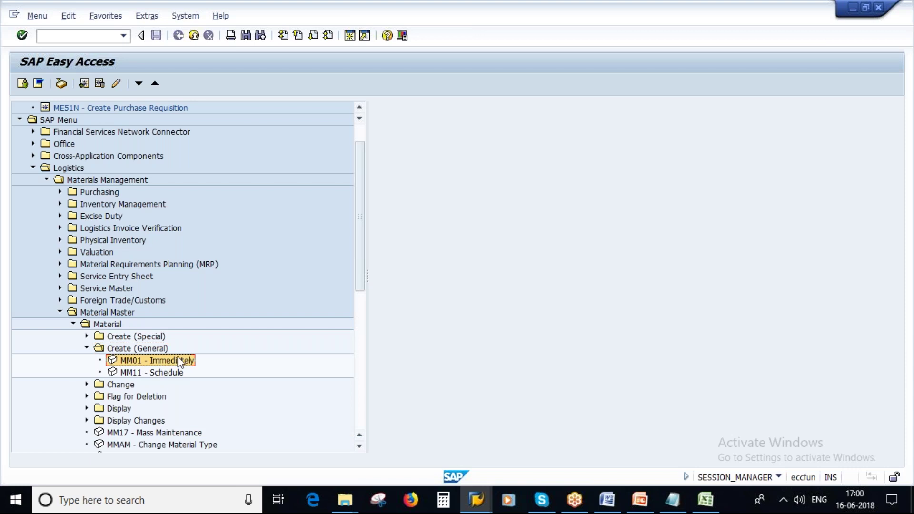
pyautogui.doubleClick(165, 362)
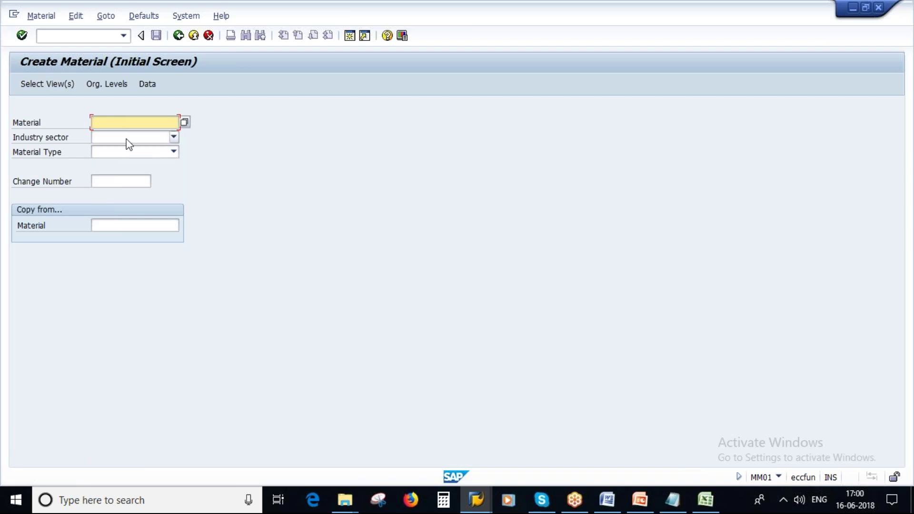
# Set industry sector Pharmaceuticals and material type Raw material, then bring up the PowerPoint slides
pyautogui.click(175, 137)
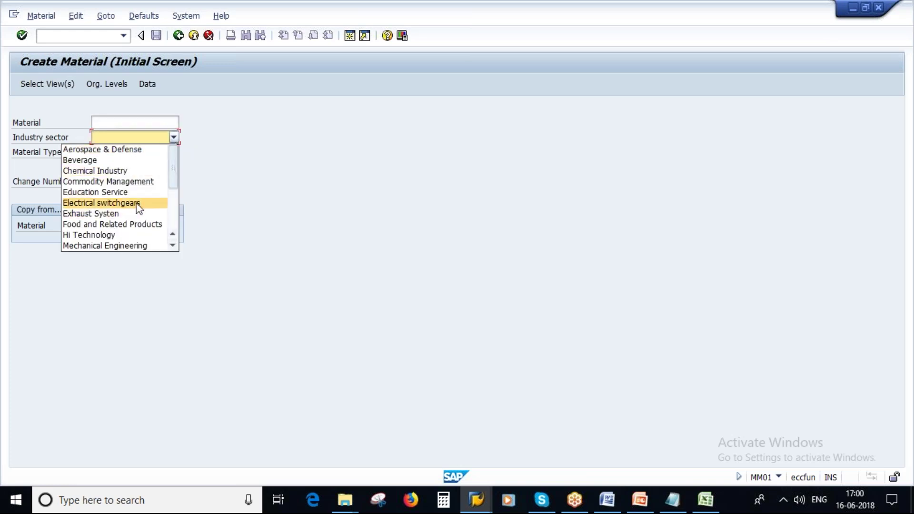
pyautogui.moveTo(177, 182); pyautogui.dragTo(176, 193)
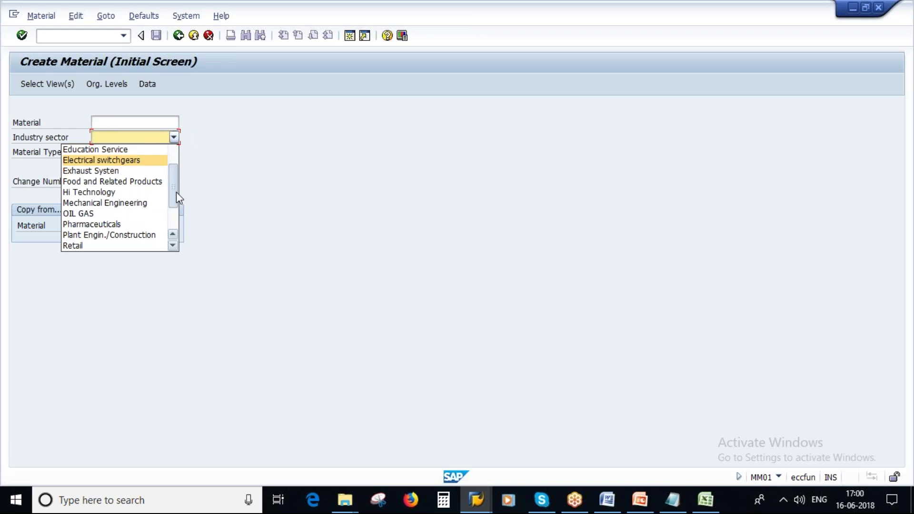
pyautogui.click(130, 223)
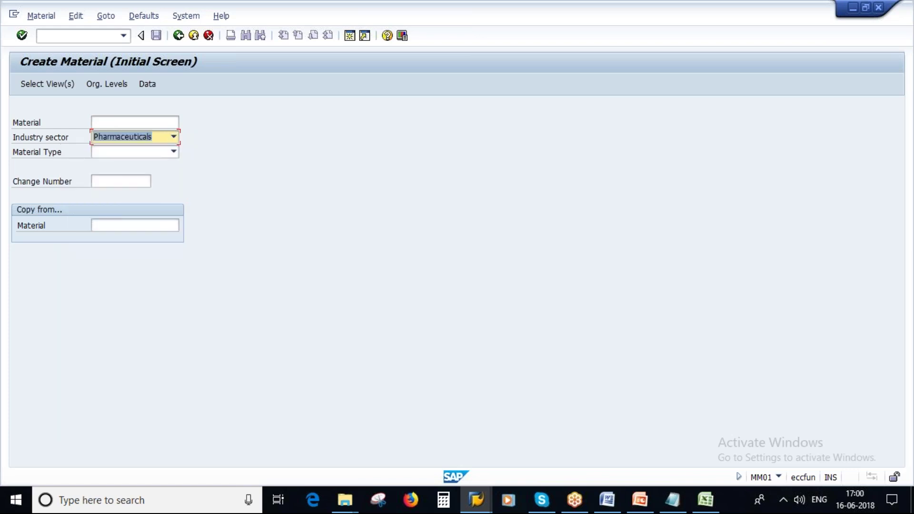
pyautogui.click(173, 152)
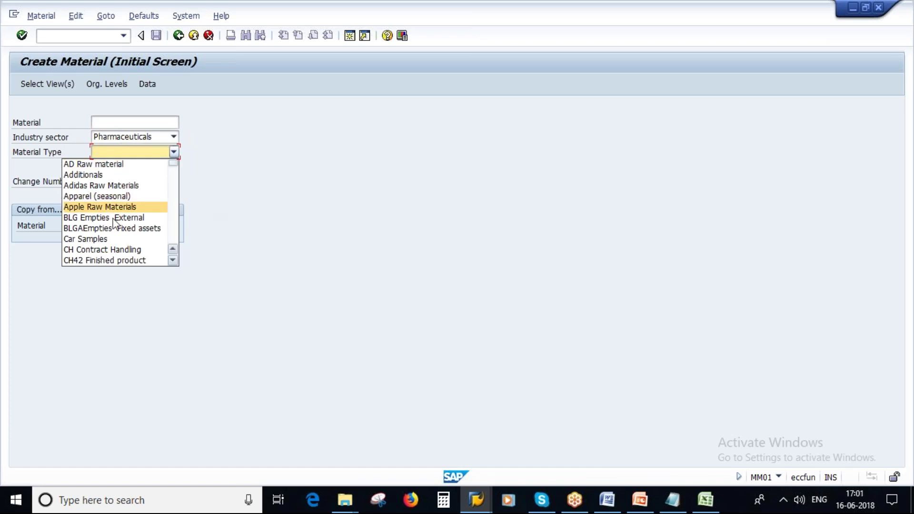
pyautogui.scroll(-3, 98, 240)
pyautogui.scroll(-5, 97, 245)
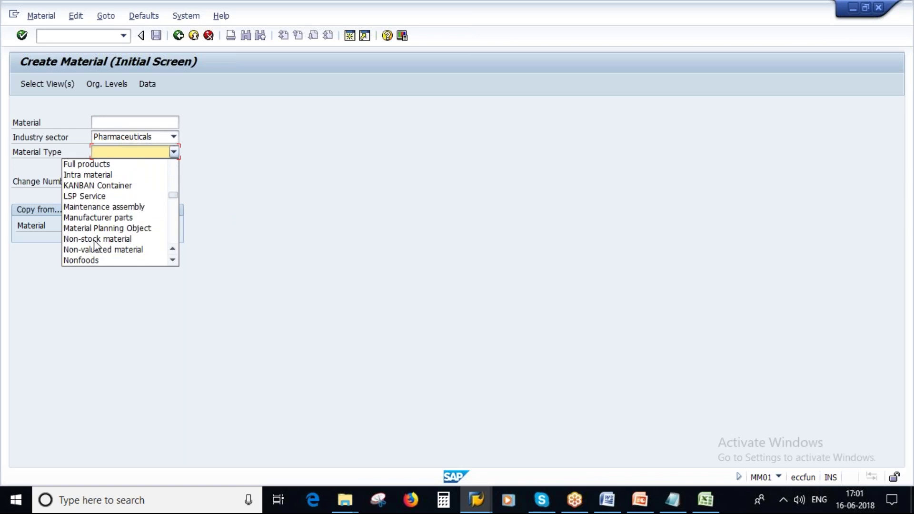
pyautogui.scroll(-4, 94, 244)
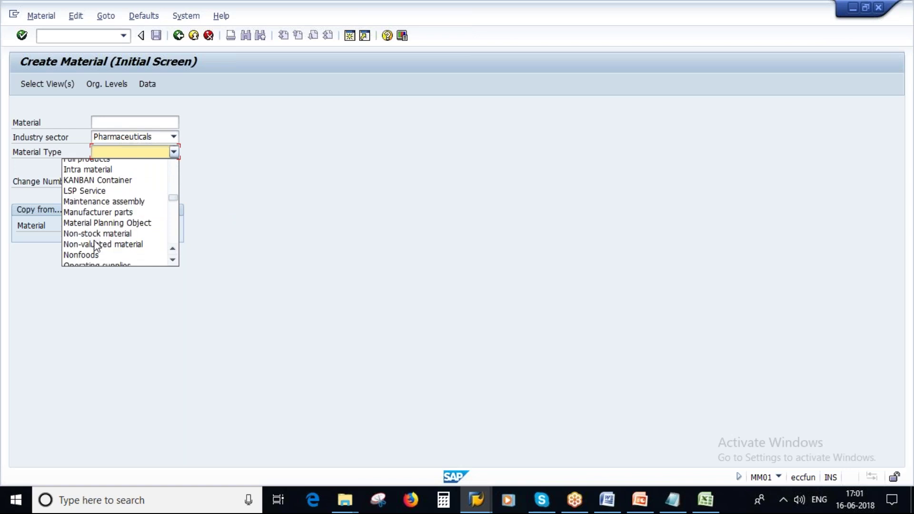
pyautogui.scroll(-3, 121, 252)
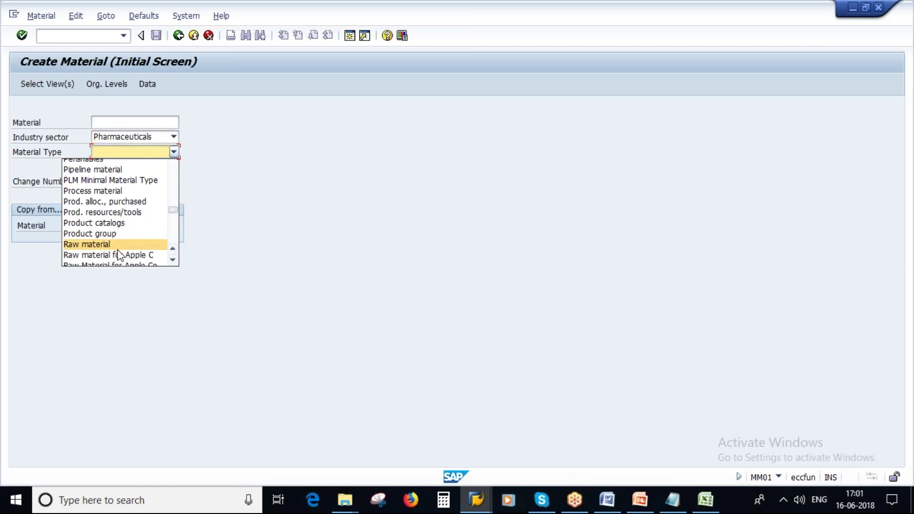
pyautogui.click(97, 219)
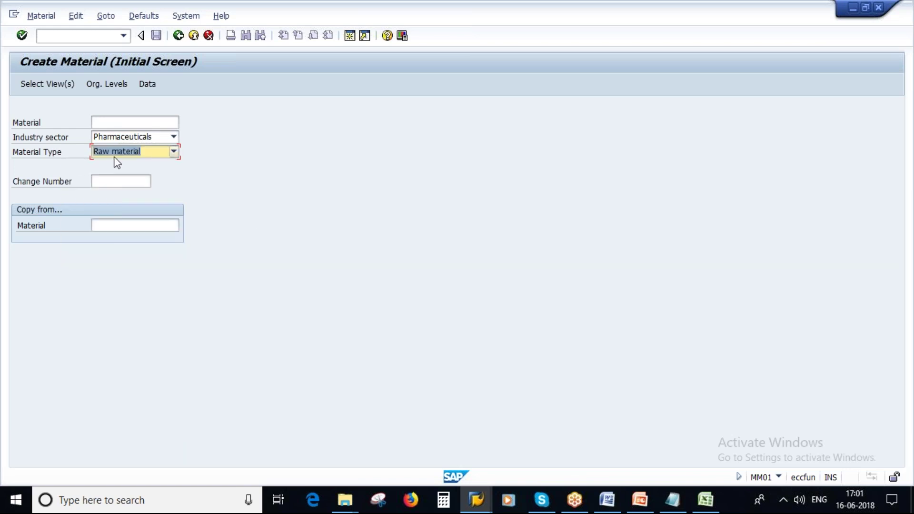
pyautogui.click(640, 510)
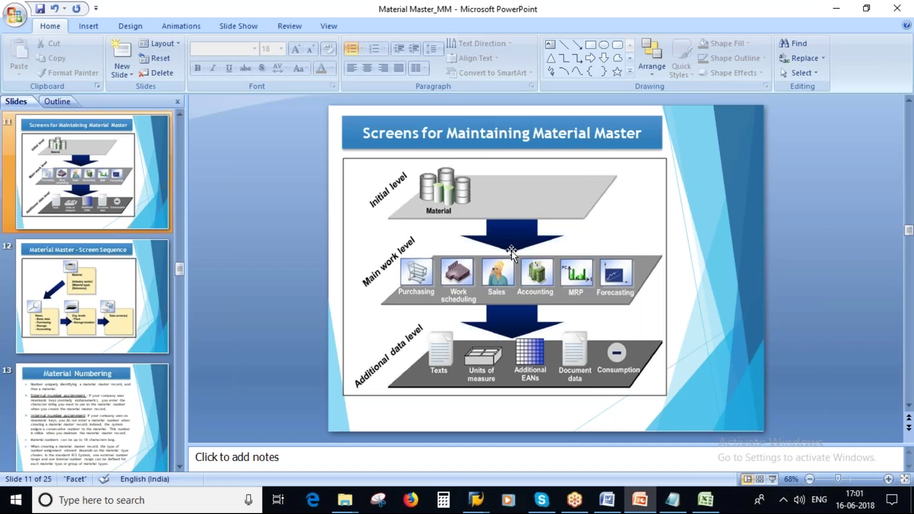
# Confirm the MM01 initial screen entries to open the Select View(s) dialog
pyautogui.hotkey('alt', 'Tab')
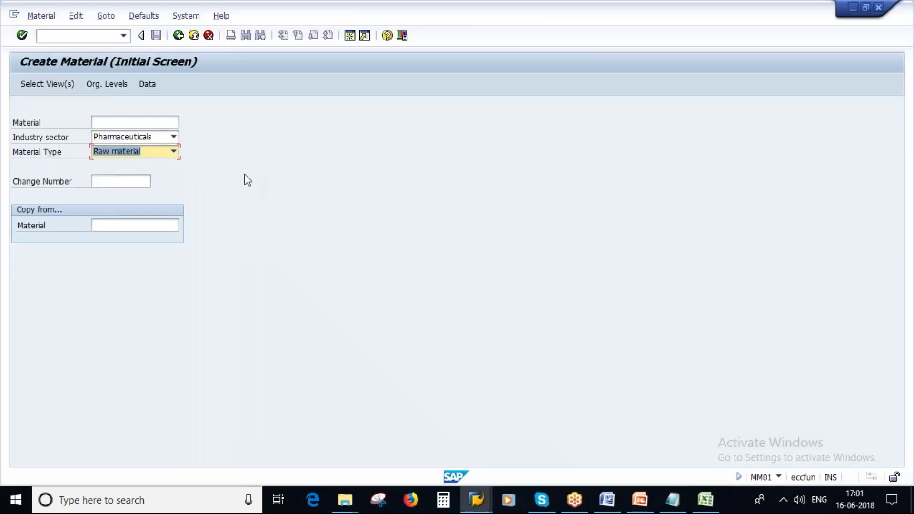
pyautogui.click(245, 175)
pyautogui.press('Return')
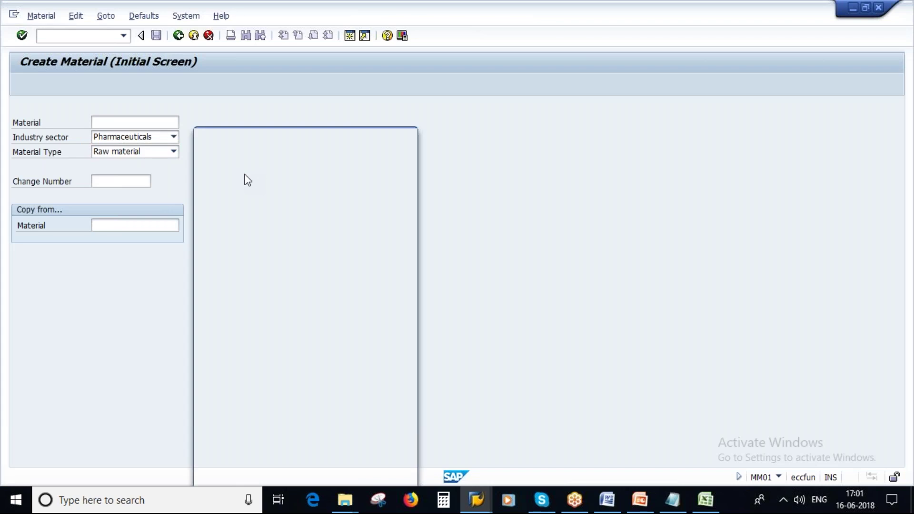
pyautogui.moveTo(326, 126); pyautogui.dragTo(358, 71)
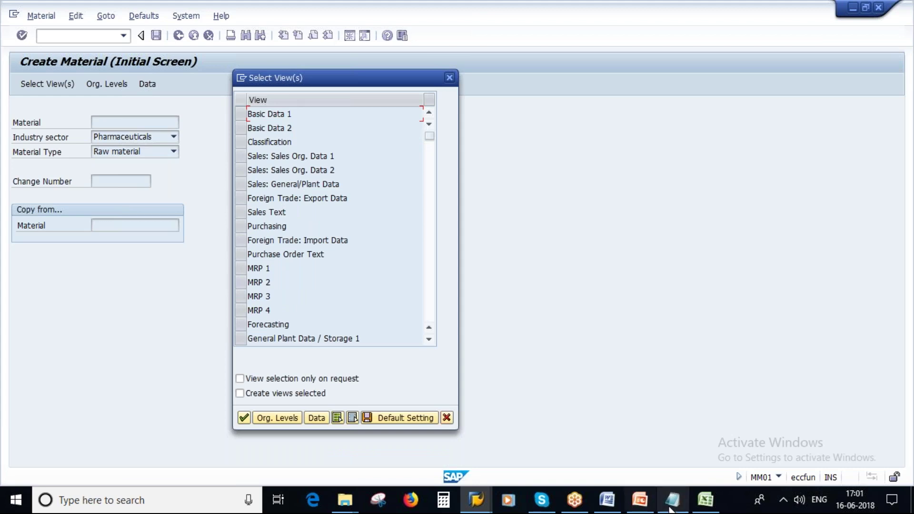
# Show the Material Master Record slide in PowerPoint, then return to the SAP views list
pyautogui.click(639, 499)
pyautogui.moveTo(179, 272); pyautogui.dragTo(184, 177)
pyautogui.scroll(1, 110, 182)
pyautogui.click(110, 181)
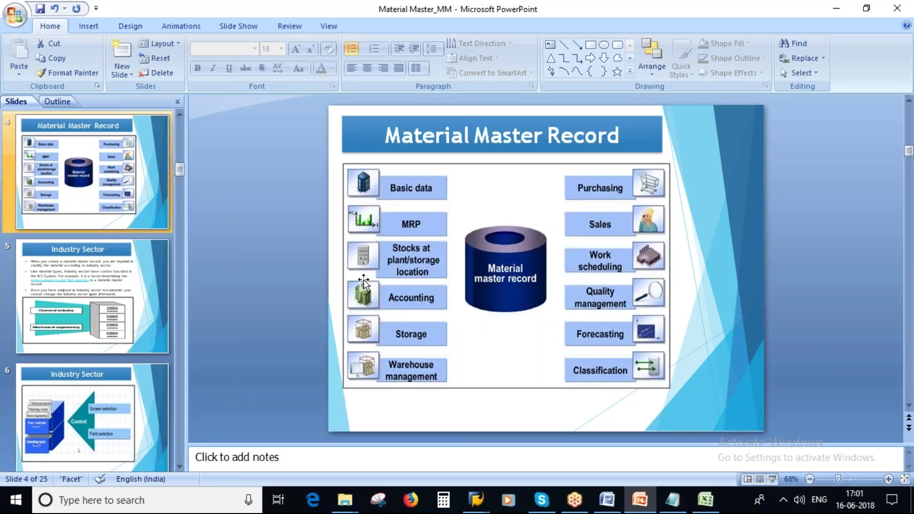
pyautogui.hotkey('alt', 'Tab')
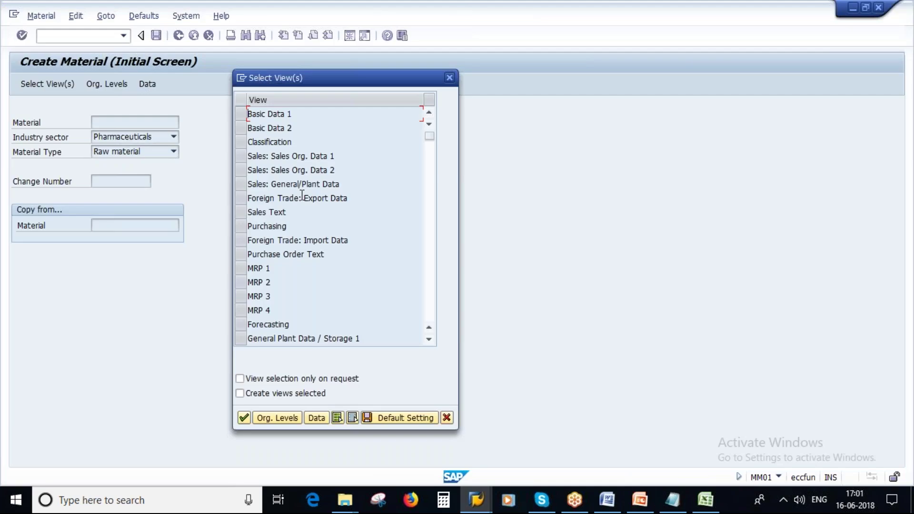
# Select the Basic Data 1–2, Classification, Purchasing and MRP 1–4 views
pyautogui.click(240, 113)
pyautogui.click(241, 128)
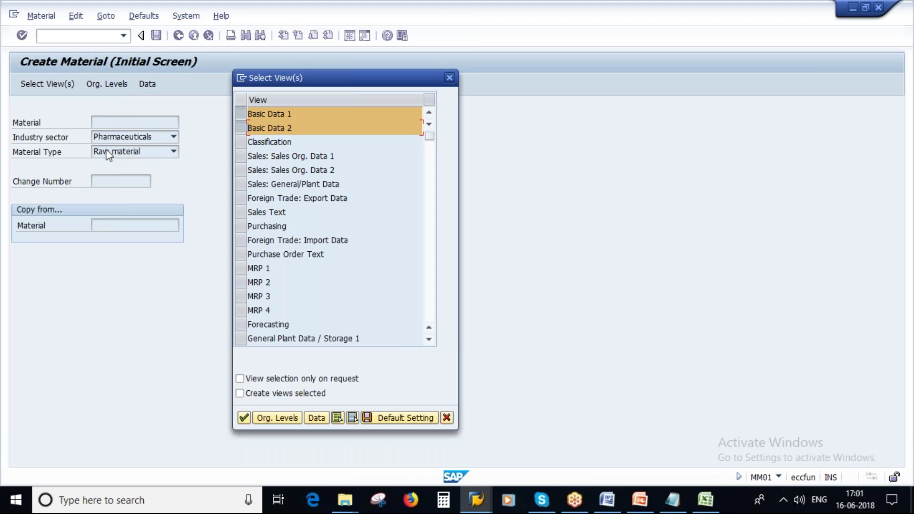
pyautogui.click(242, 143)
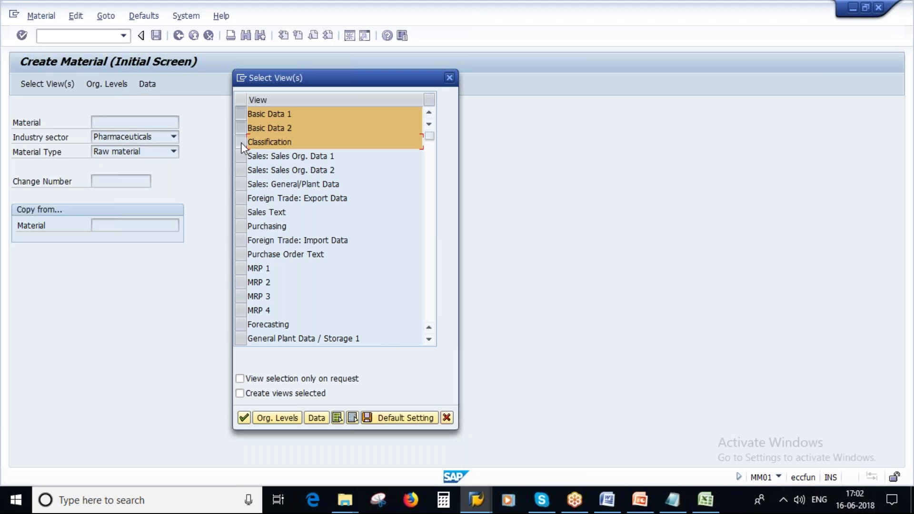
pyautogui.click(242, 228)
pyautogui.moveTo(239, 268); pyautogui.dragTo(242, 312)
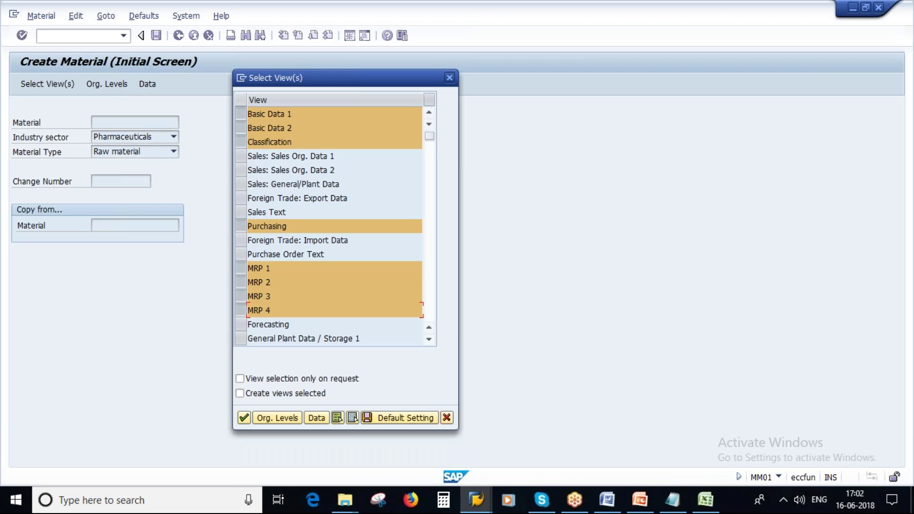
# Add General Plant Data 1–2, Quality Management, Accounting and Costing 1–2 views, then continue
pyautogui.scroll(-1, 241, 305)
pyautogui.click(241, 298)
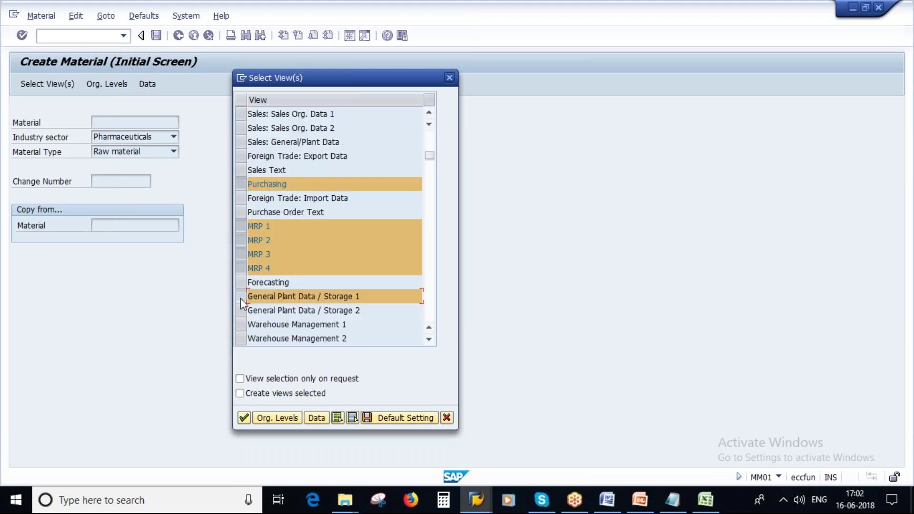
pyautogui.click(241, 312)
pyautogui.scroll(-1, 239, 310)
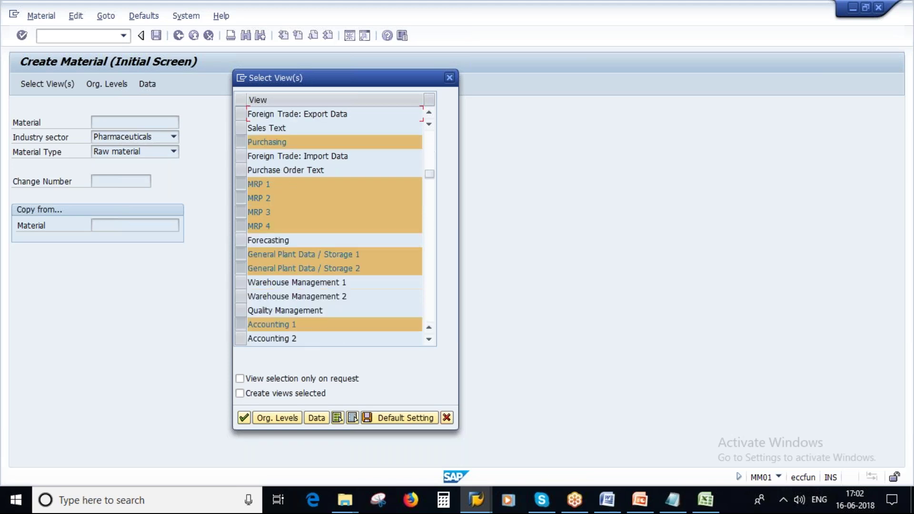
pyautogui.click(240, 310)
pyautogui.scroll(-1, 242, 305)
pyautogui.click(242, 296)
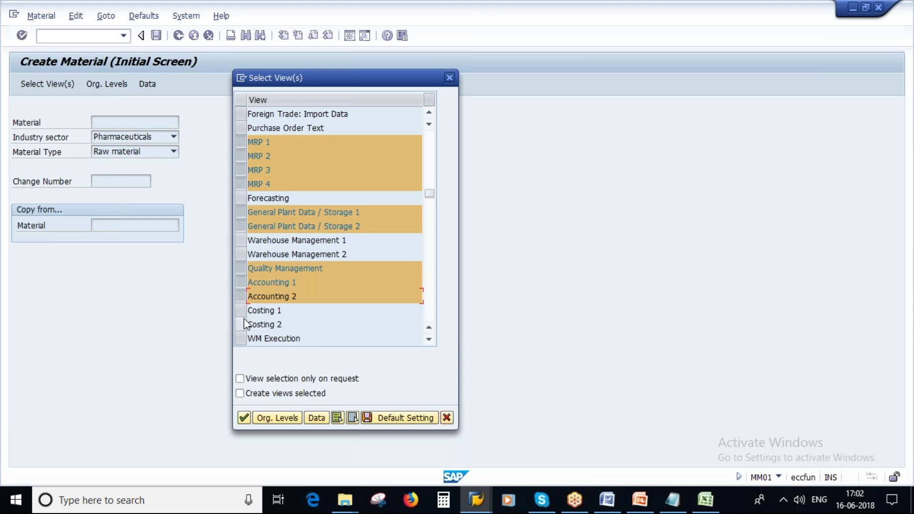
pyautogui.click(241, 309)
pyautogui.click(240, 324)
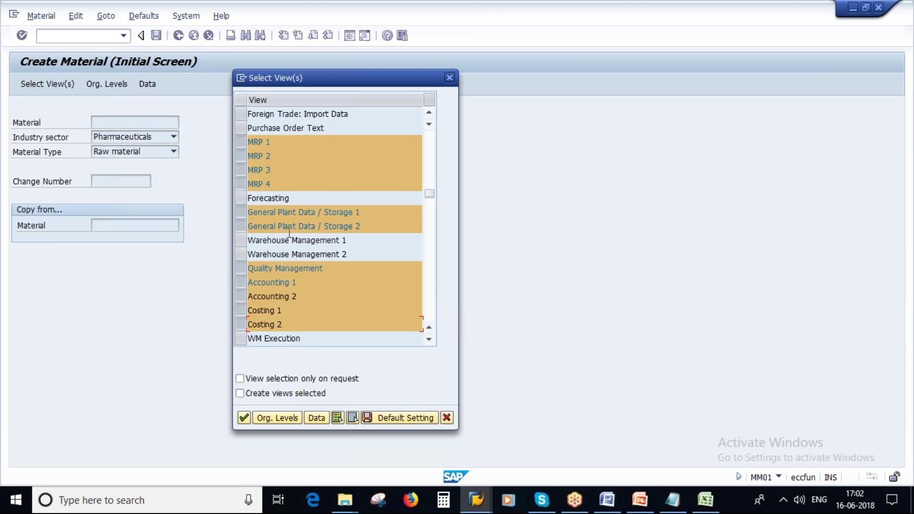
pyautogui.click(276, 419)
# Clear plant 1000 in SAP's Organizational Levels, then delete columns G:I in Excel's Sheet7
pyautogui.press('Delete')
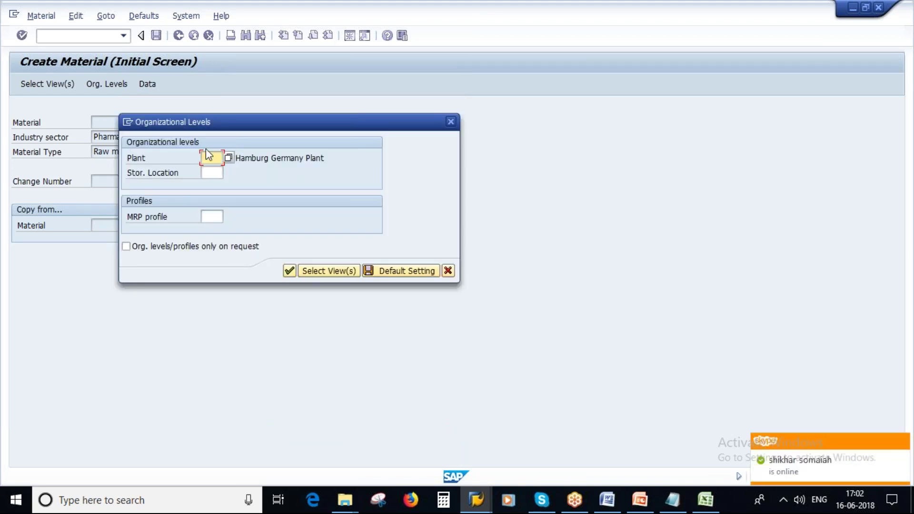
pyautogui.moveTo(244, 122); pyautogui.dragTo(324, 129)
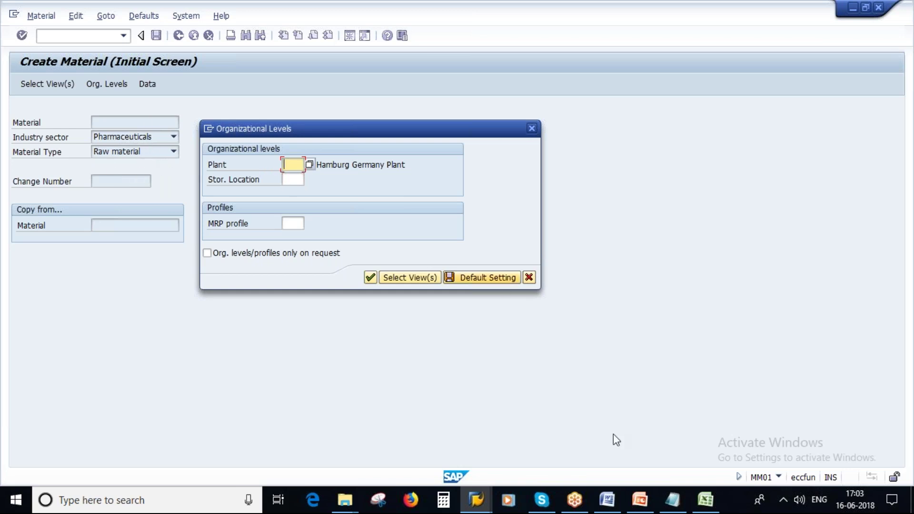
pyautogui.click(711, 507)
pyautogui.moveTo(288, 119); pyautogui.dragTo(367, 119)
pyautogui.rightClick(367, 118)
pyautogui.click(407, 202)
pyautogui.moveTo(38, 118); pyautogui.dragTo(155, 119)
# Delete columns A:D so the codes table moves to A5:C7
pyautogui.rightClick(155, 119)
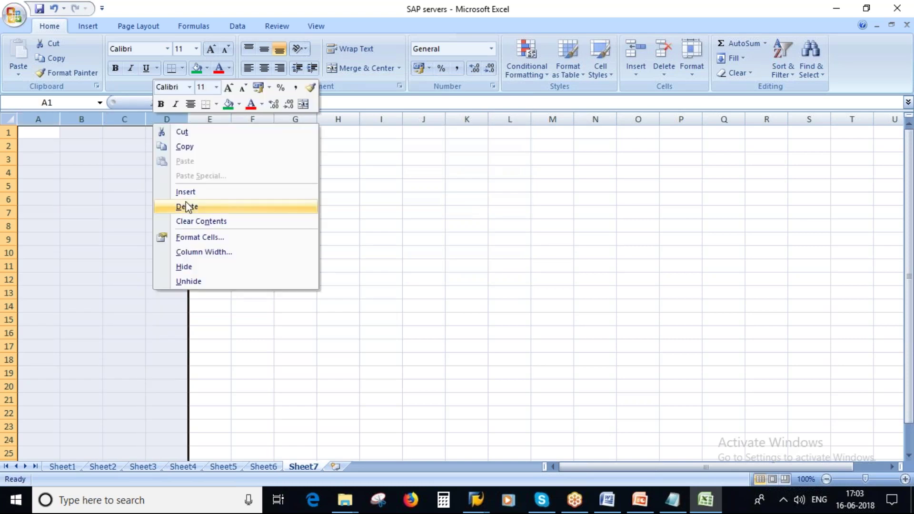
pyautogui.click(187, 206)
pyautogui.click(375, 198)
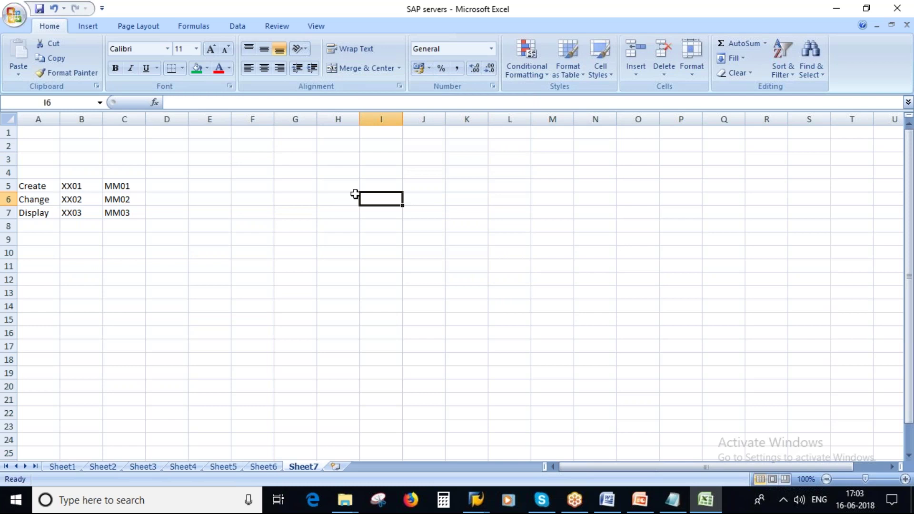
# Enter 'Dr Reddys' in J2 and widen column J to fit it
pyautogui.click(430, 144)
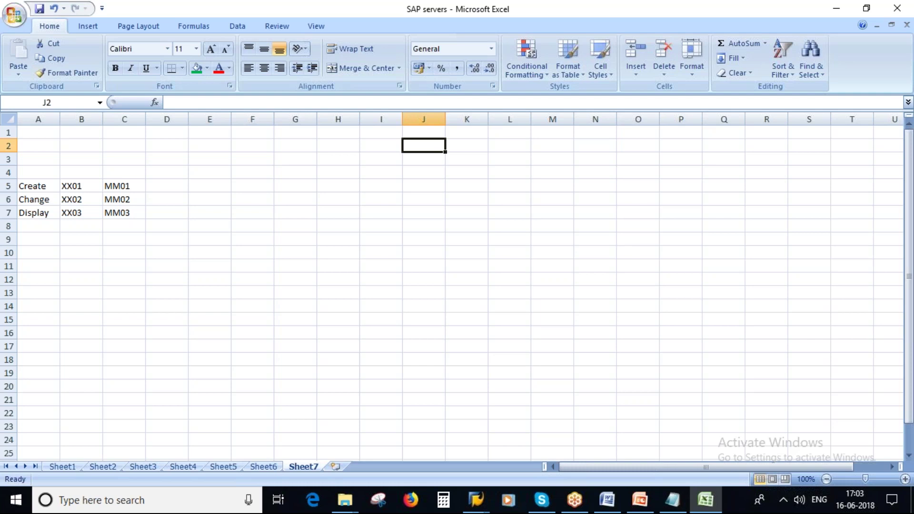
pyautogui.press('capslock')
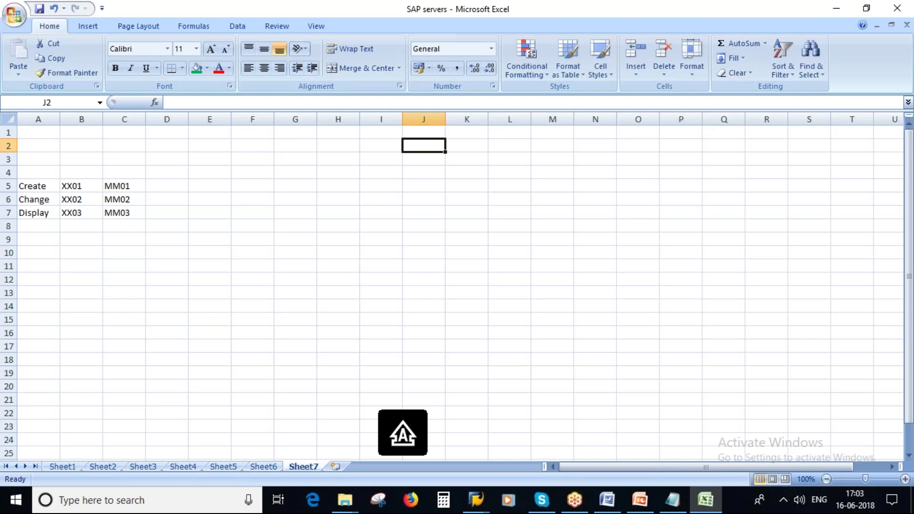
pyautogui.write('D')
pyautogui.press('capslock')
pyautogui.write('r Redys')
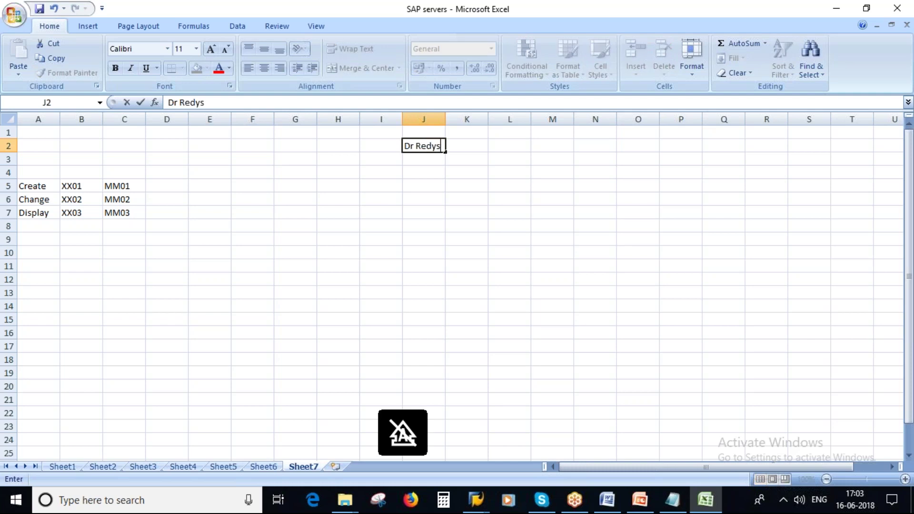
pyautogui.press('BackSpace')
pyautogui.press('BackSpace')
pyautogui.write('dys')
pyautogui.click(434, 212)
pyautogui.moveTo(445, 119); pyautogui.dragTo(458, 119)
# Enter Hyderabad in I4 and 1000 in I5, then centre column I
pyautogui.click(381, 175)
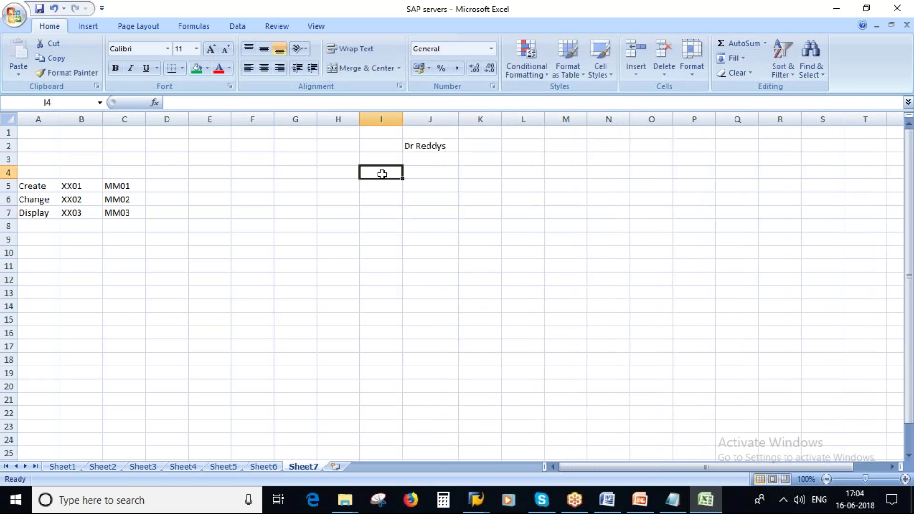
pyautogui.write('Hyderabad')
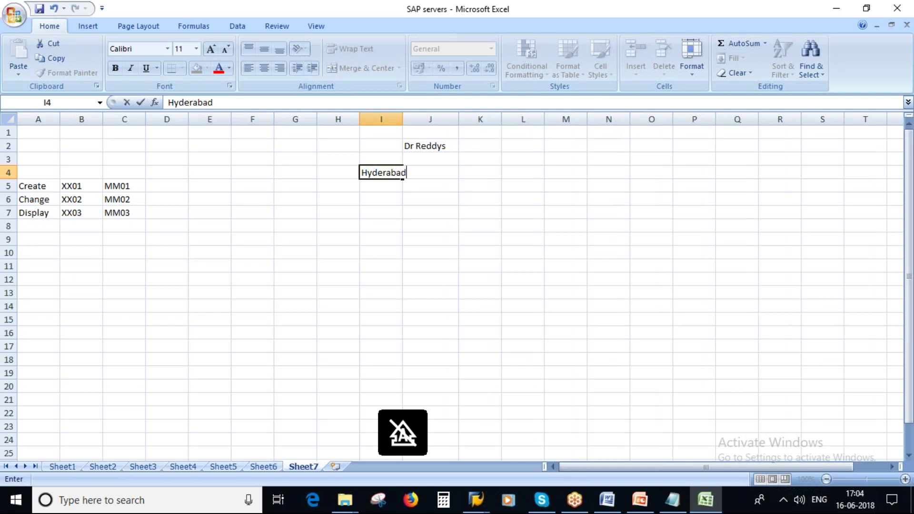
pyautogui.click(432, 211)
pyautogui.moveTo(403, 119); pyautogui.dragTo(421, 122)
pyautogui.click(385, 187)
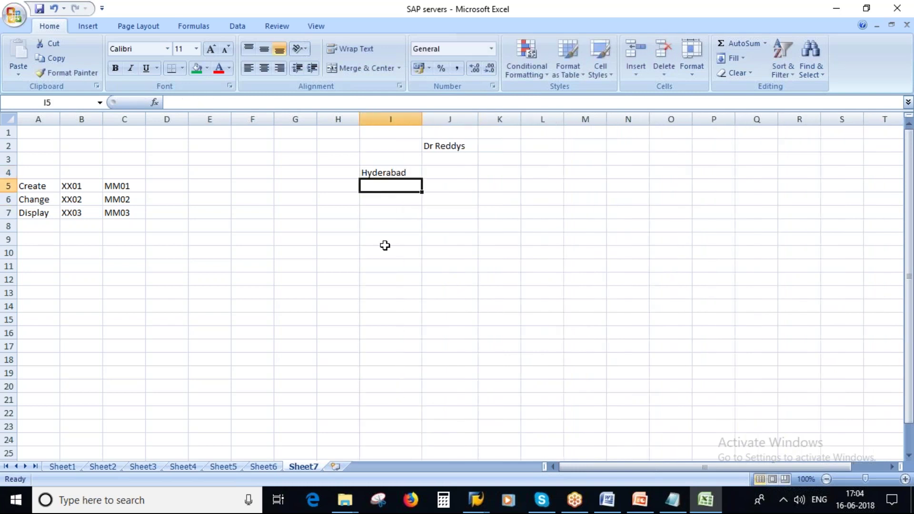
pyautogui.write('1000')
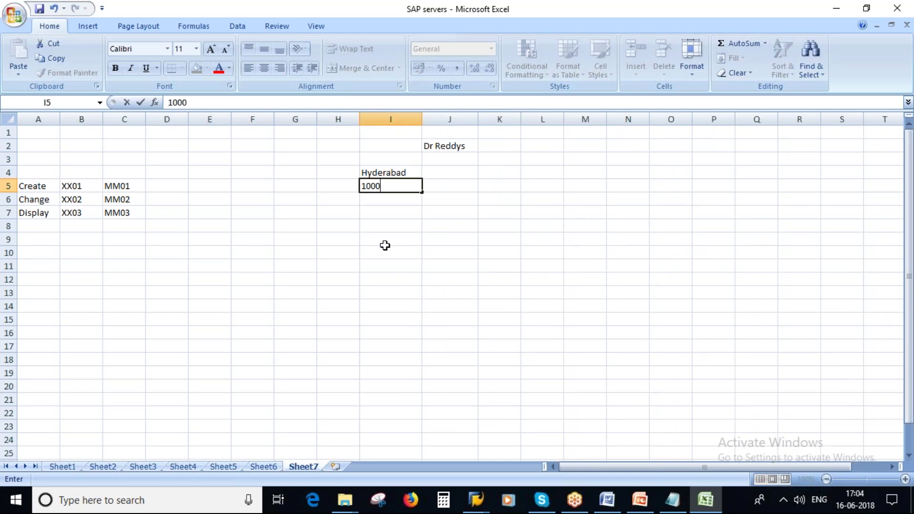
pyautogui.click(424, 248)
pyautogui.click(403, 189)
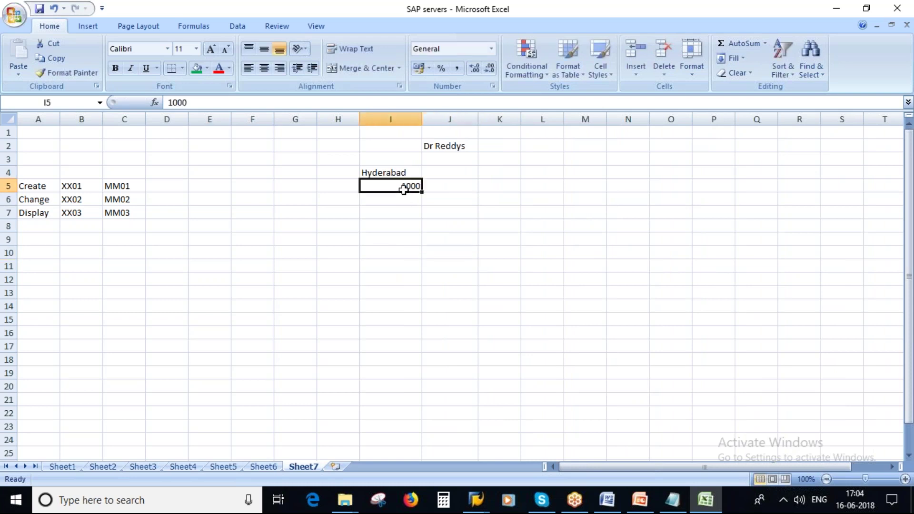
pyautogui.click(390, 119)
pyautogui.click(260, 69)
pyautogui.click(537, 202)
# Label H5 'Plant' and return to the SAP Create Material window
pyautogui.click(336, 190)
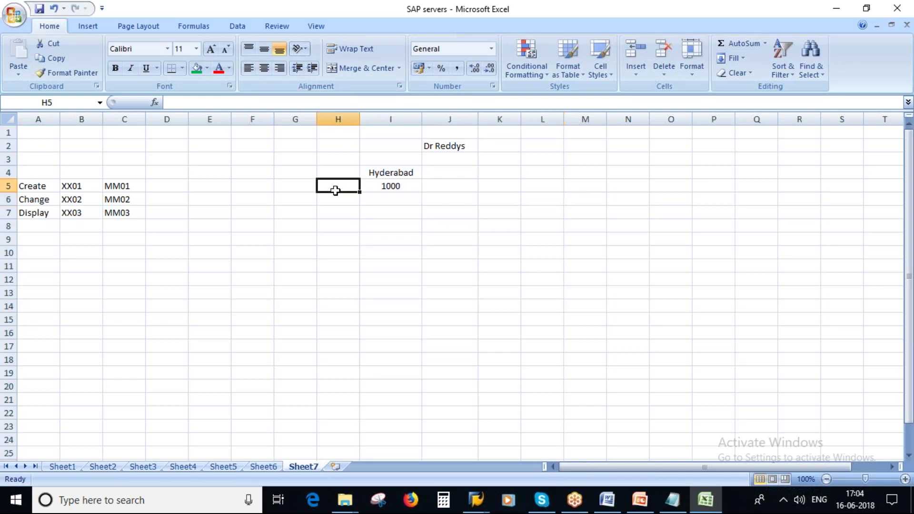
pyautogui.write('Plant')
pyautogui.click(413, 210)
pyautogui.click(395, 186)
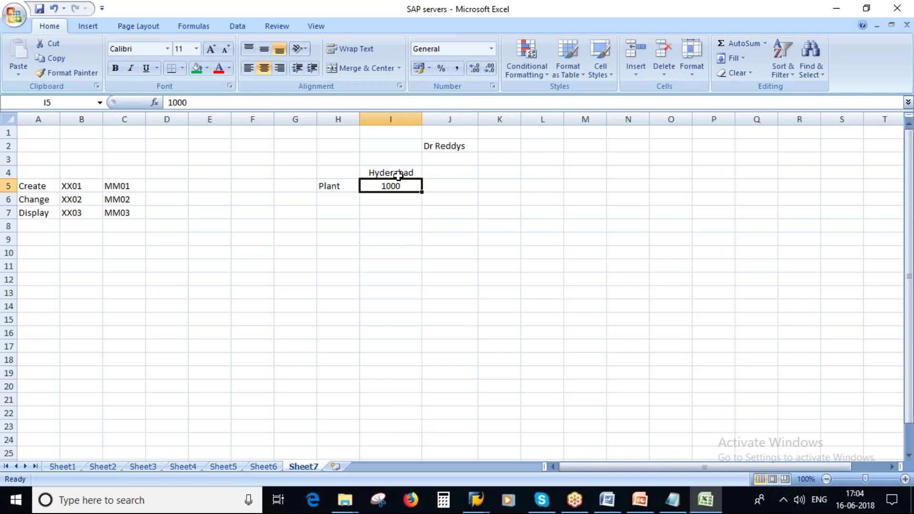
pyautogui.moveTo(476, 499)
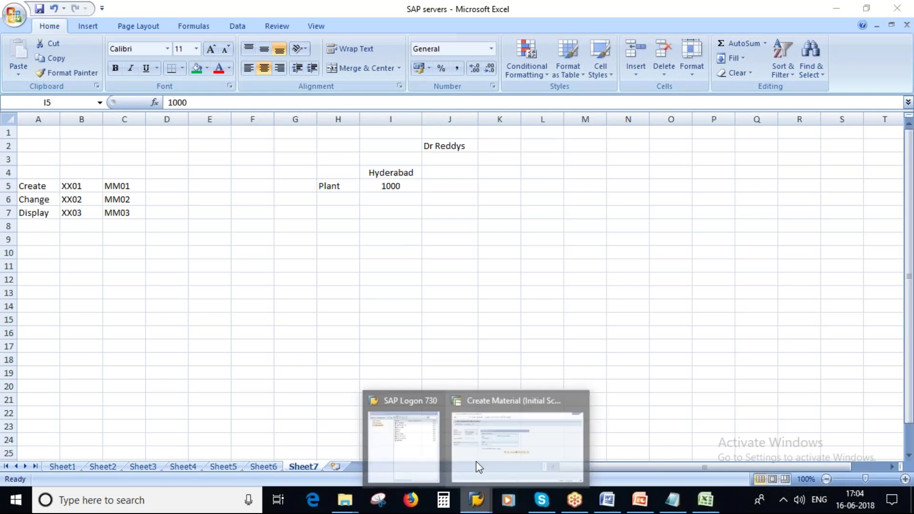
pyautogui.click(532, 432)
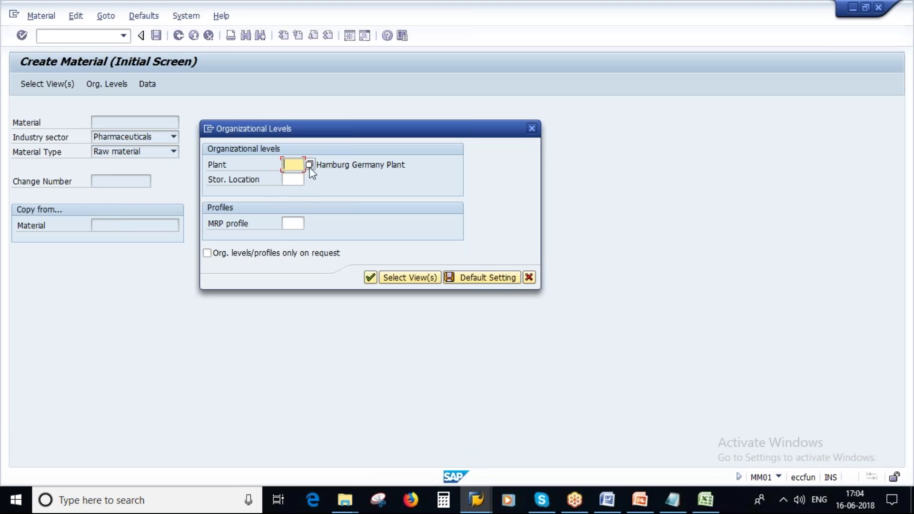
# Choose plant 1000 Hamburg Germany Plant from the Plants value help
pyautogui.click(309, 165)
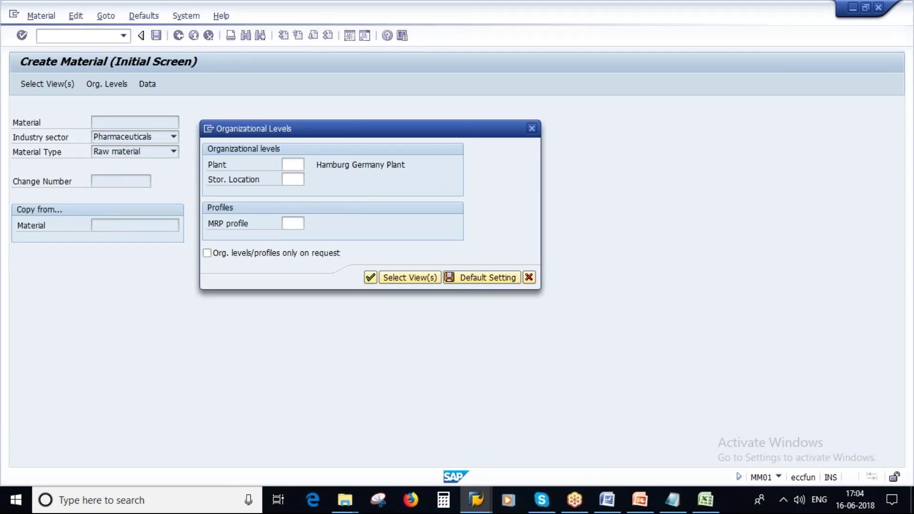
pyautogui.moveTo(235, 235); pyautogui.dragTo(529, 134)
pyautogui.scroll(-4, 443, 252)
pyautogui.scroll(1, 437, 250)
pyautogui.click(384, 211)
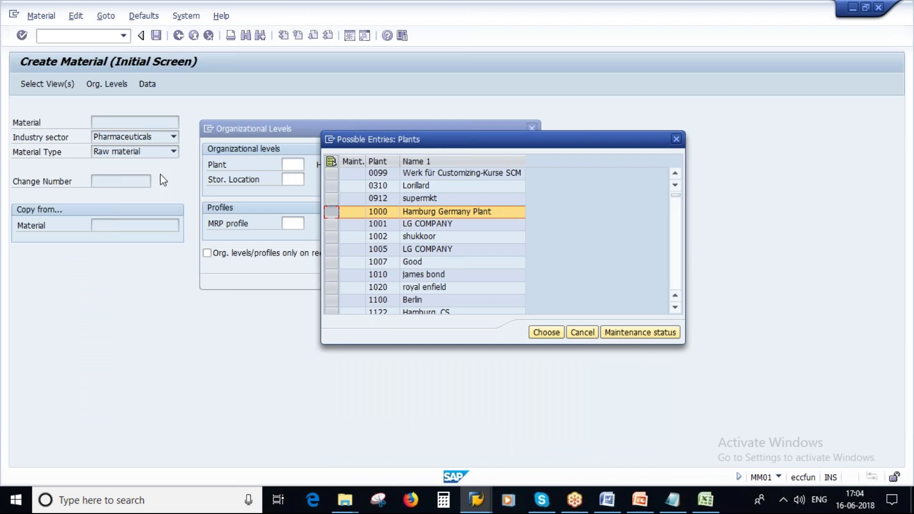
pyautogui.click(379, 212)
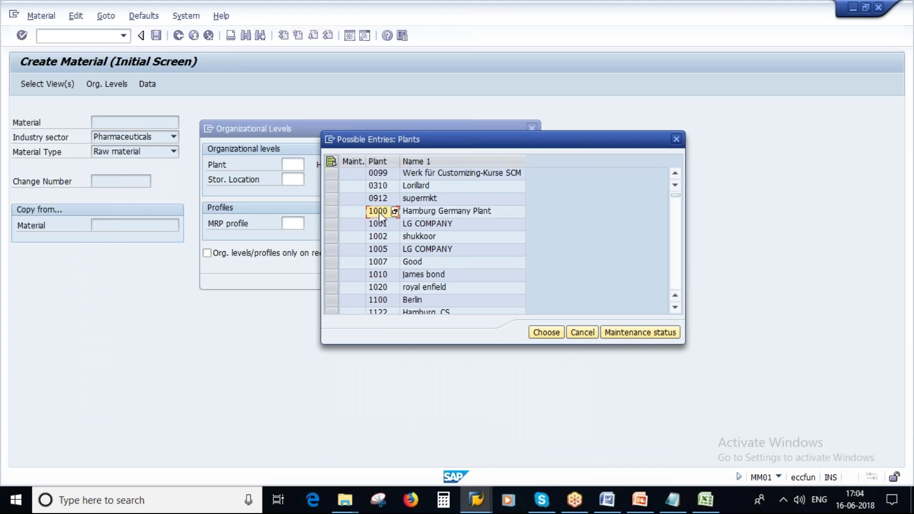
pyautogui.click(546, 333)
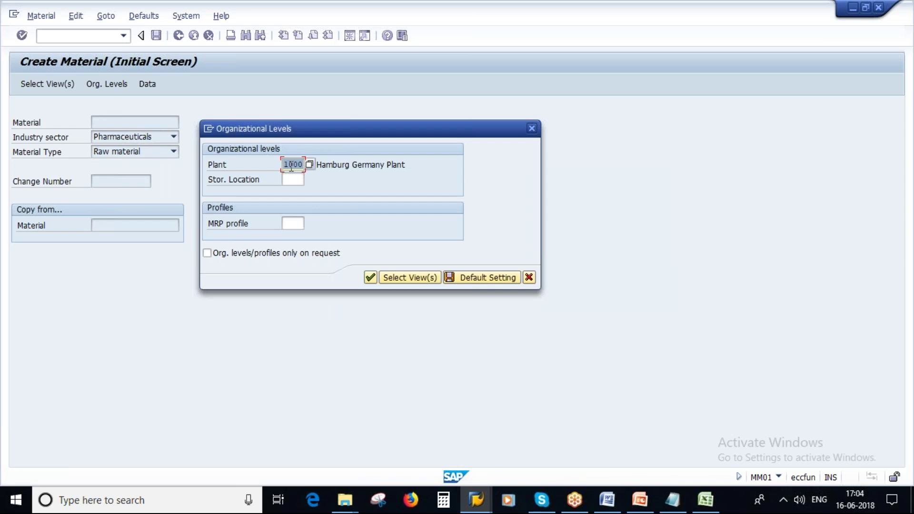
pyautogui.click(301, 175)
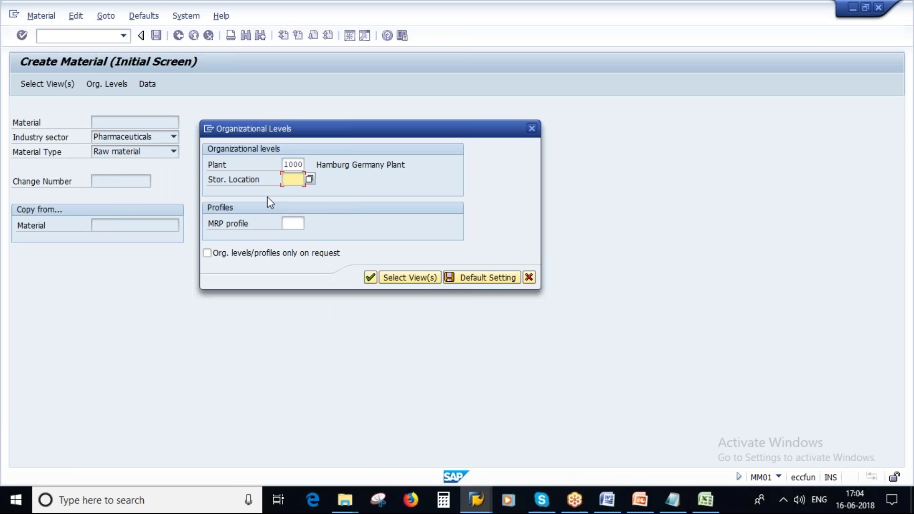
pyautogui.click(290, 224)
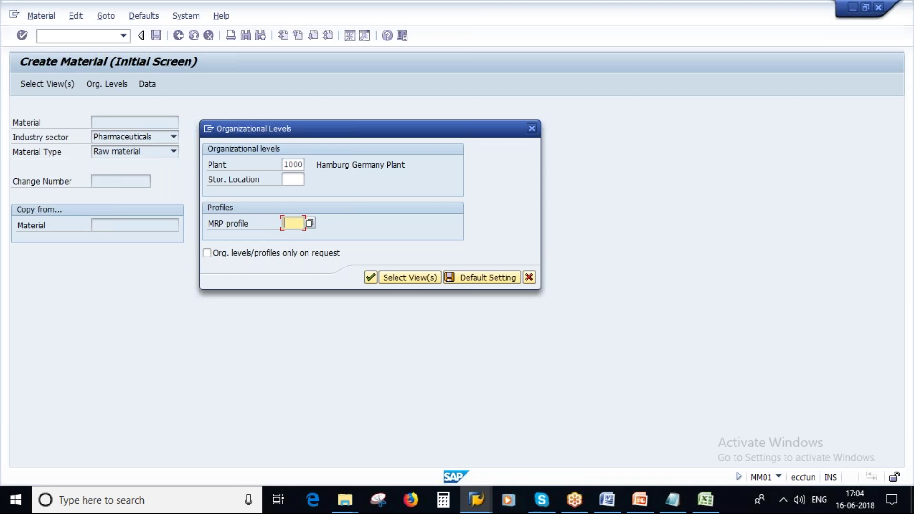
pyautogui.doubleClick(286, 167)
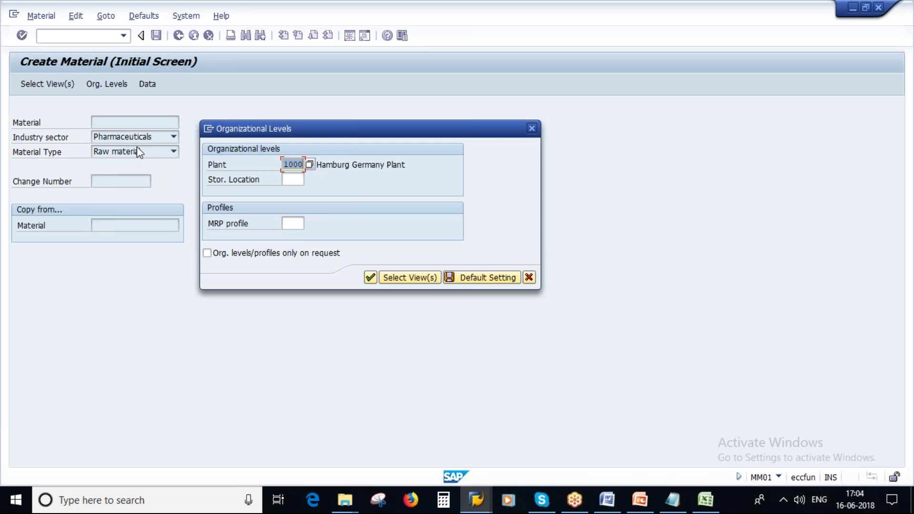
pyautogui.click(370, 278)
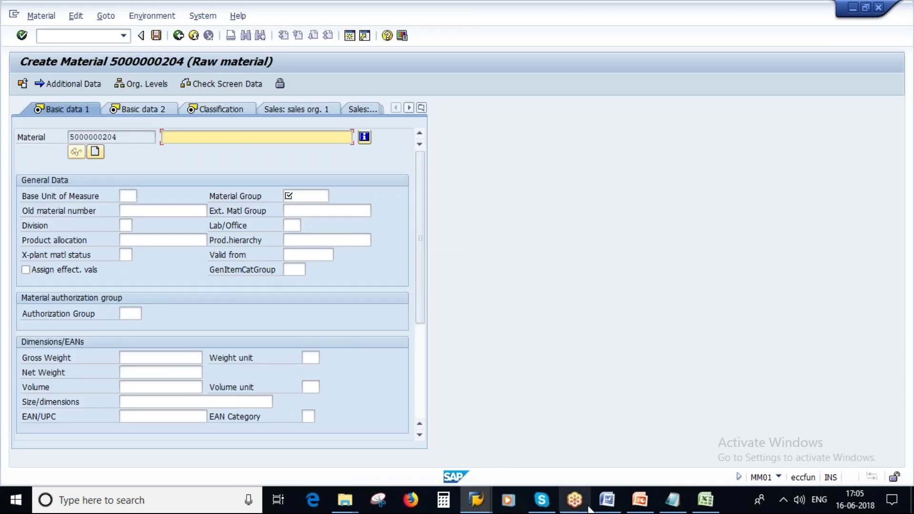
# Start the slide show on slide 11, 'Screens for Maintaining Material Master'
pyautogui.click(635, 507)
pyautogui.scroll(-10, 67, 362)
pyautogui.scroll(3, 66, 363)
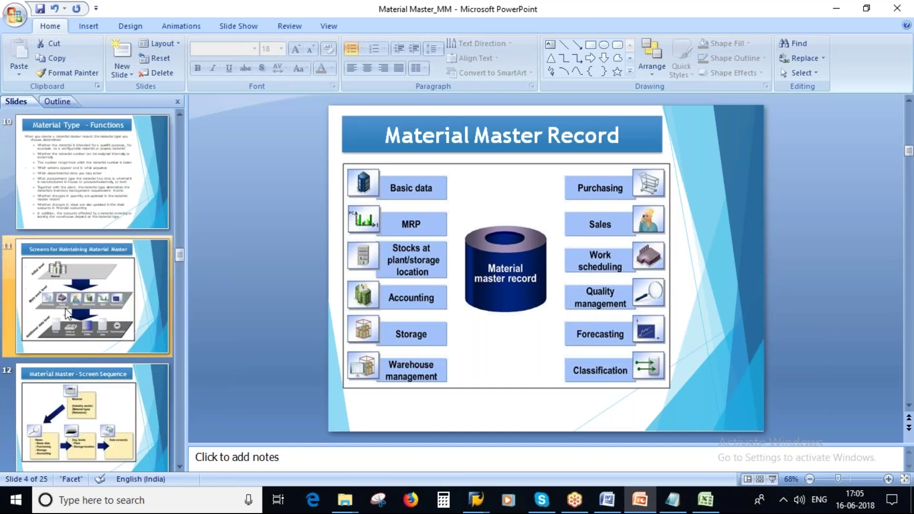
pyautogui.click(66, 315)
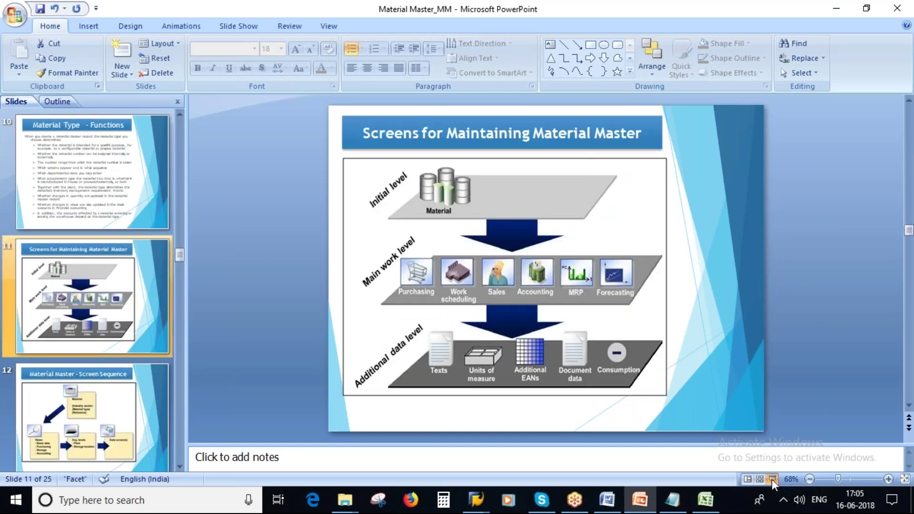
pyautogui.click(772, 479)
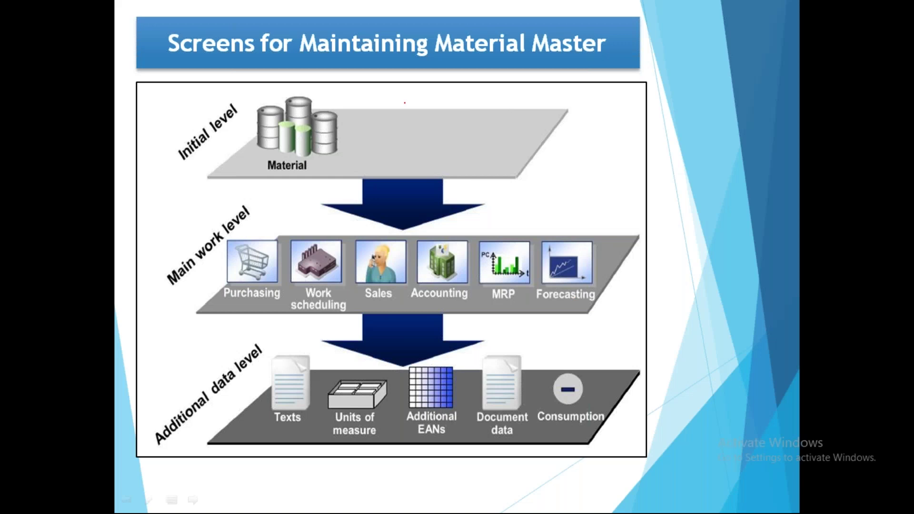
# Mark the Initial and Main work levels in red ink, then erase it and end the show
pyautogui.moveTo(234, 77)
pyautogui.mouseDown()
pyautogui.moveTo(166, 143)
pyautogui.moveTo(319, 193)
pyautogui.moveTo(554, 90)
pyautogui.moveTo(253, 81)
pyautogui.mouseUp()
pyautogui.moveTo(274, 213)
pyautogui.mouseDown()
pyautogui.moveTo(191, 277)
pyautogui.moveTo(406, 339)
pyautogui.moveTo(650, 286)
pyautogui.moveTo(467, 200)
pyautogui.moveTo(188, 225)
pyautogui.moveTo(495, 328)
pyautogui.moveTo(666, 232)
pyautogui.moveTo(552, 201)
pyautogui.mouseUp()
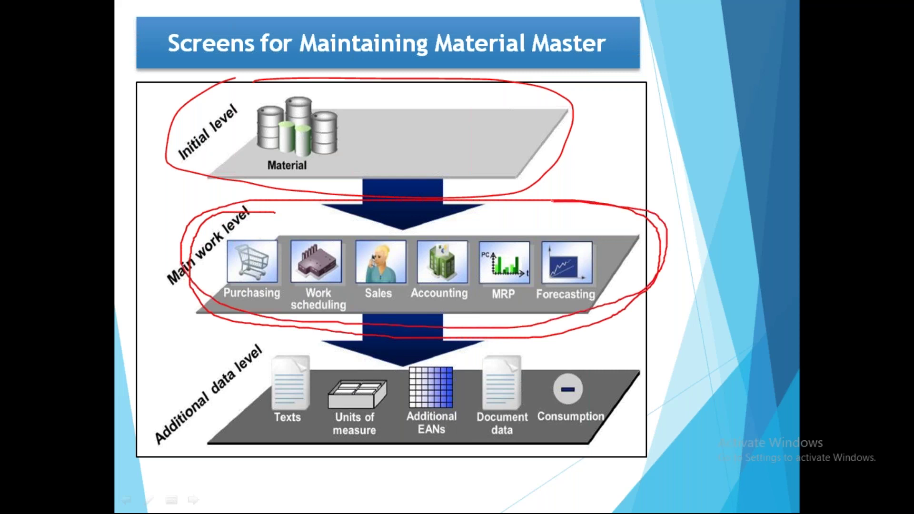
pyautogui.moveTo(242, 267)
pyautogui.mouseDown()
pyautogui.moveTo(285, 250)
pyautogui.moveTo(326, 261)
pyautogui.moveTo(338, 249)
pyautogui.moveTo(404, 251)
pyautogui.moveTo(472, 255)
pyautogui.moveTo(499, 277)
pyautogui.moveTo(528, 254)
pyautogui.moveTo(608, 249)
pyautogui.mouseUp()
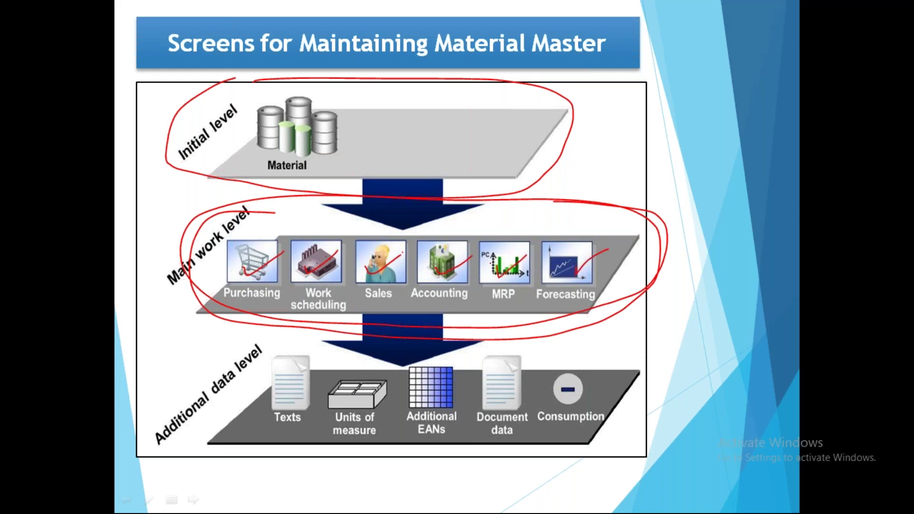
pyautogui.press('e')
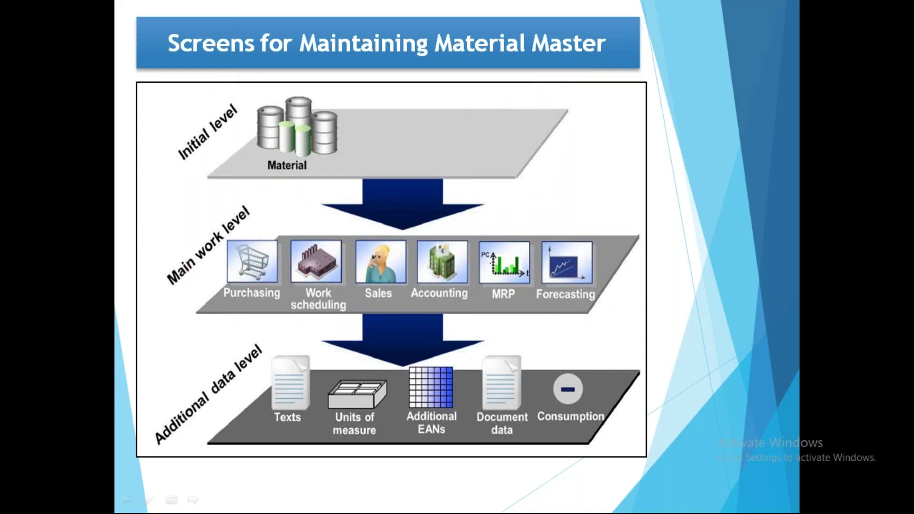
pyautogui.press('Escape')
# Enter 'Hydrochloric Acid' as the material description
pyautogui.moveTo(482, 509)
pyautogui.click(528, 447)
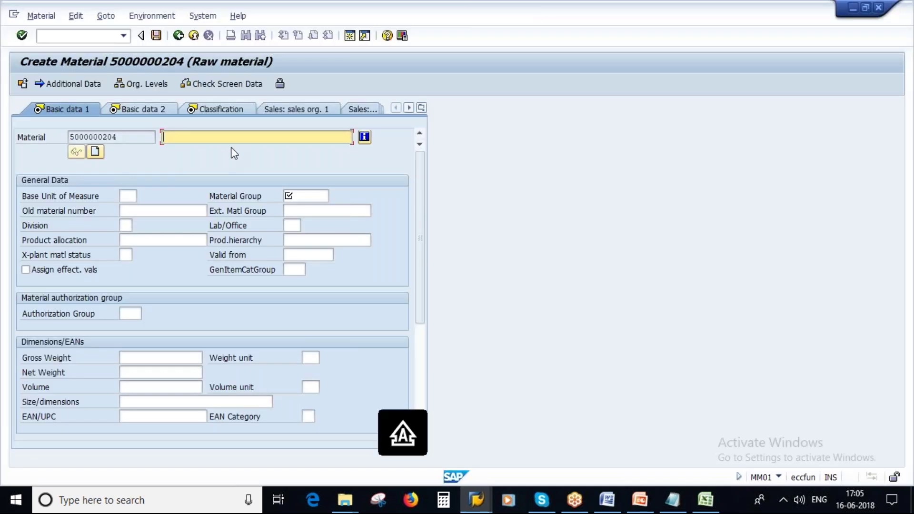
pyautogui.write('Hy')
pyautogui.click(225, 149)
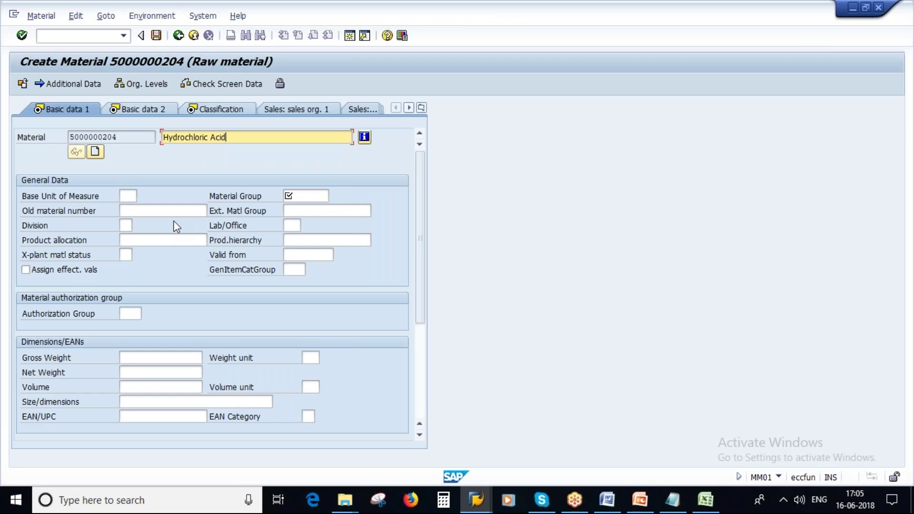
pyautogui.moveTo(230, 137); pyautogui.dragTo(161, 137)
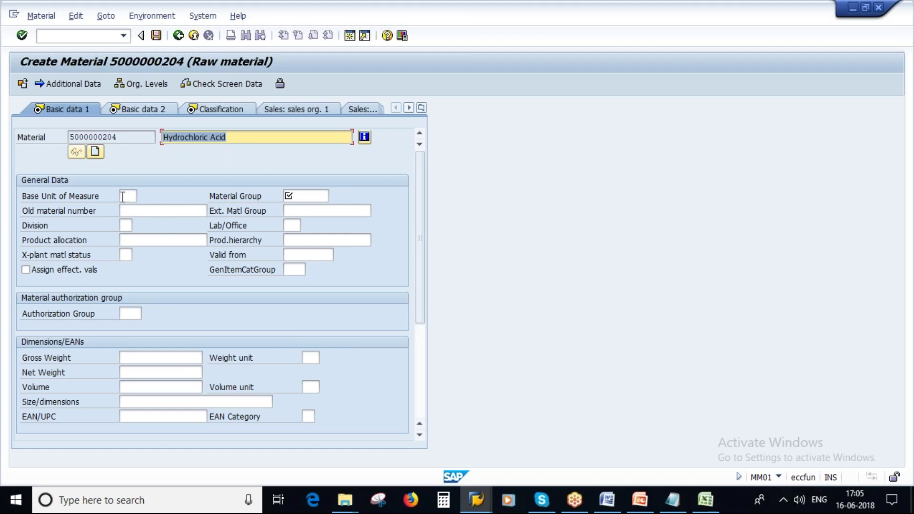
# Try L and then PC as the base unit of measure, browsing the unit list
pyautogui.click(124, 196)
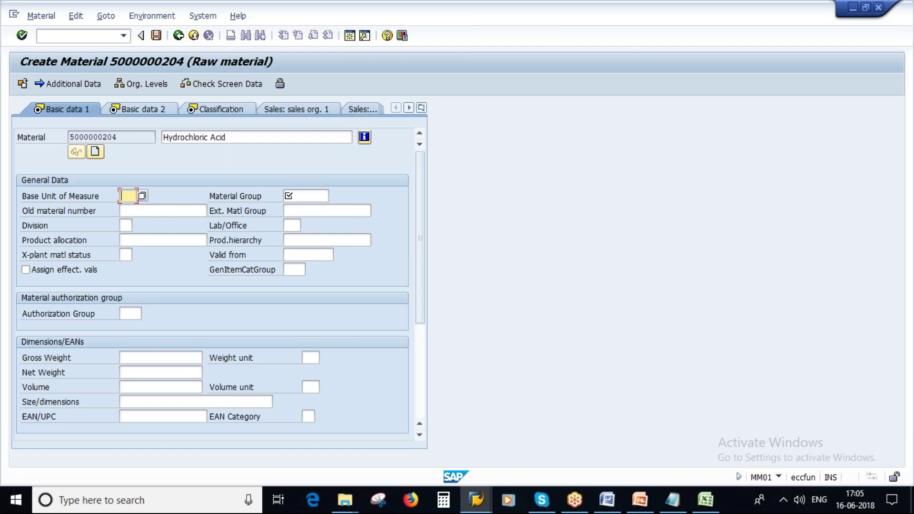
pyautogui.press('capslock')
pyautogui.press('Return')
pyautogui.press('F4')
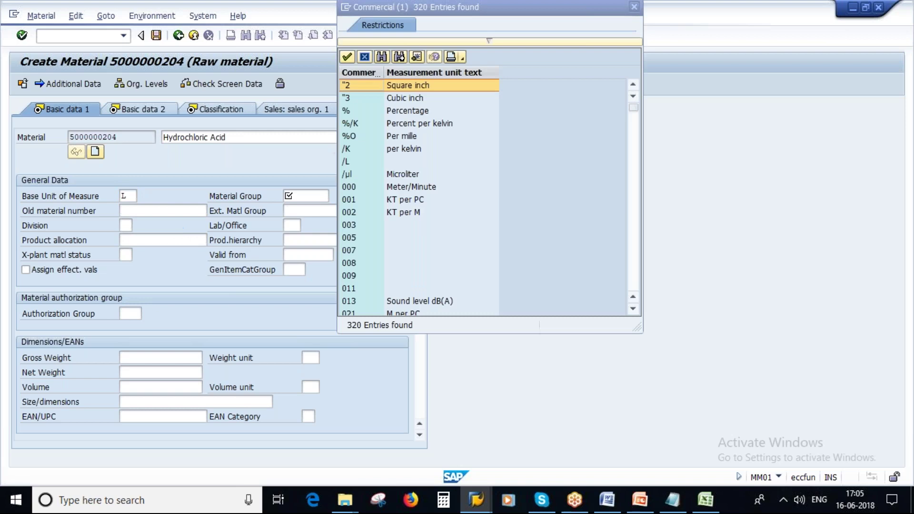
pyautogui.scroll(-6, 447, 210)
pyautogui.press('Escape')
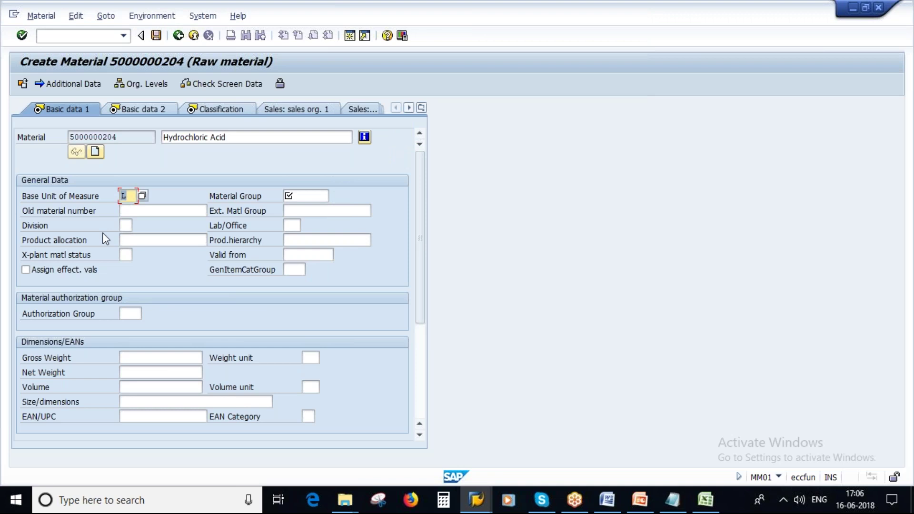
pyautogui.press('BackSpace')
pyautogui.write('PC')
pyautogui.press('Return')
# Replace PC with SAV and pick material group 00706 from the history
pyautogui.press('BackSpace')
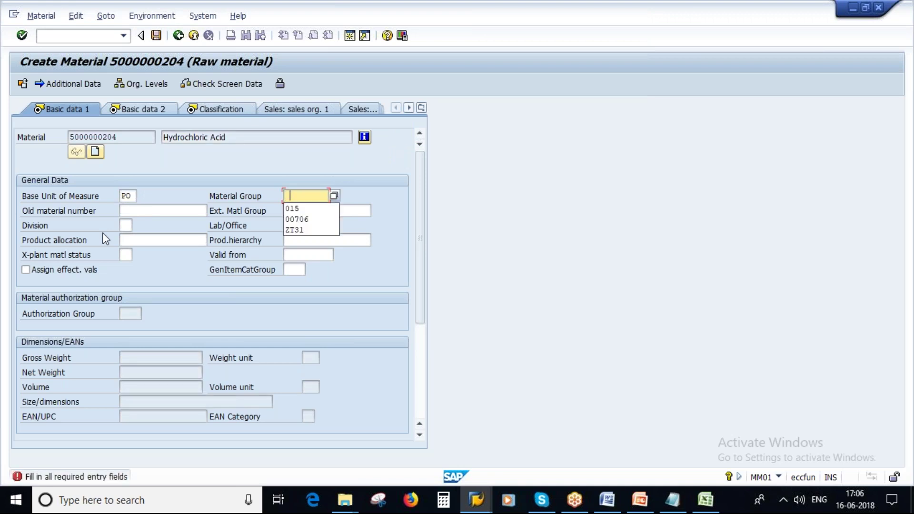
pyautogui.click(125, 196)
pyautogui.press('Delete')
pyautogui.press('Delete')
pyautogui.write('SAV')
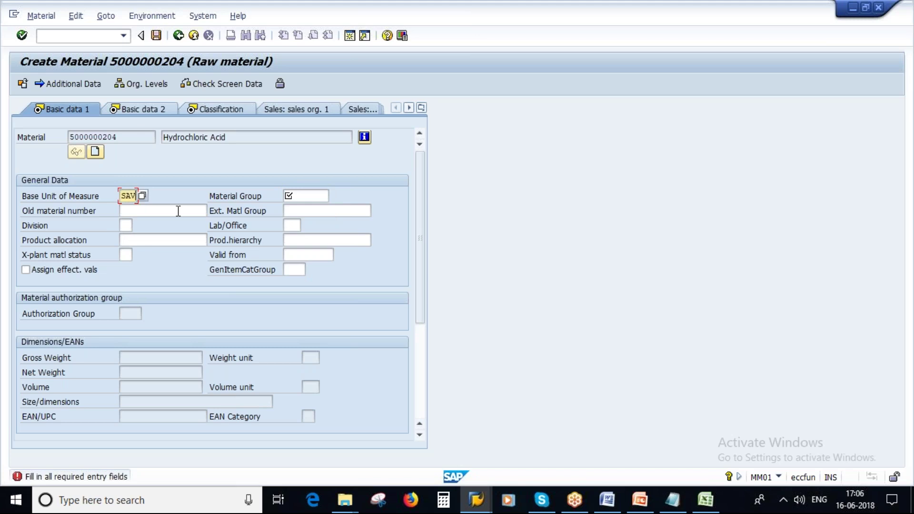
pyautogui.press('Tab')
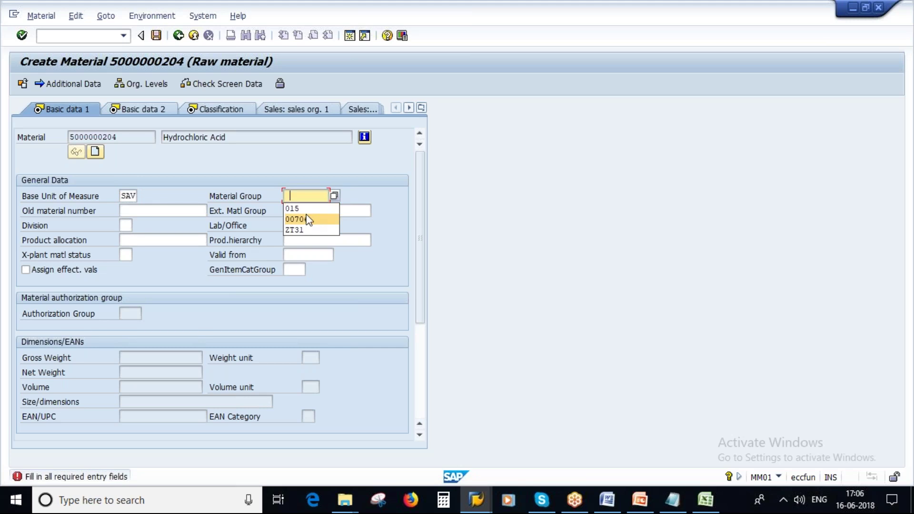
pyautogui.click(307, 219)
pyautogui.press('Return')
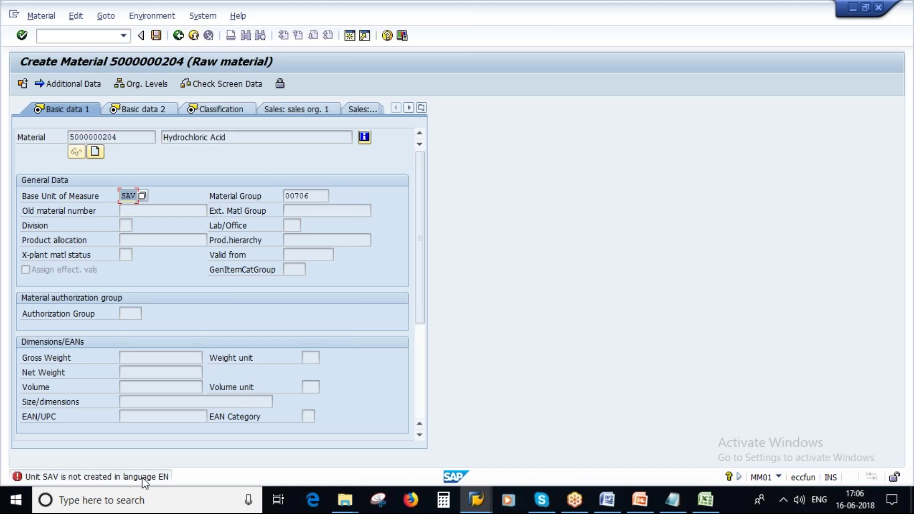
# Replace the invalid SAV unit with base unit L (Liter), then switch to Excel's Sheet6
pyautogui.doubleClick(129, 196)
pyautogui.press('F4')
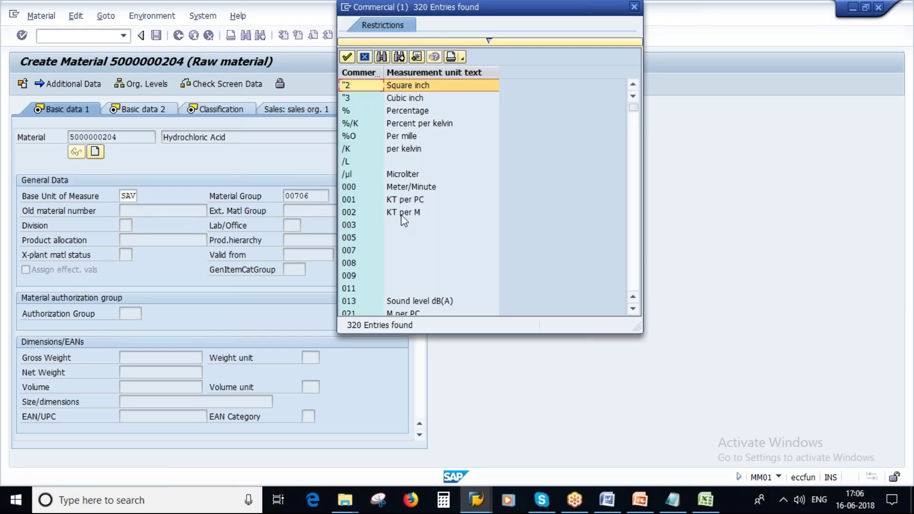
pyautogui.scroll(-15, 403, 220)
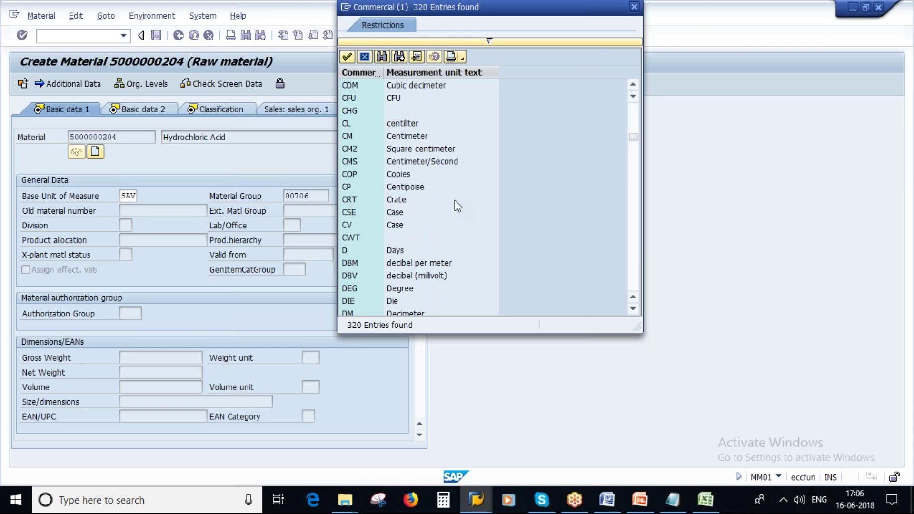
pyautogui.scroll(-10, 455, 200)
pyautogui.click(634, 7)
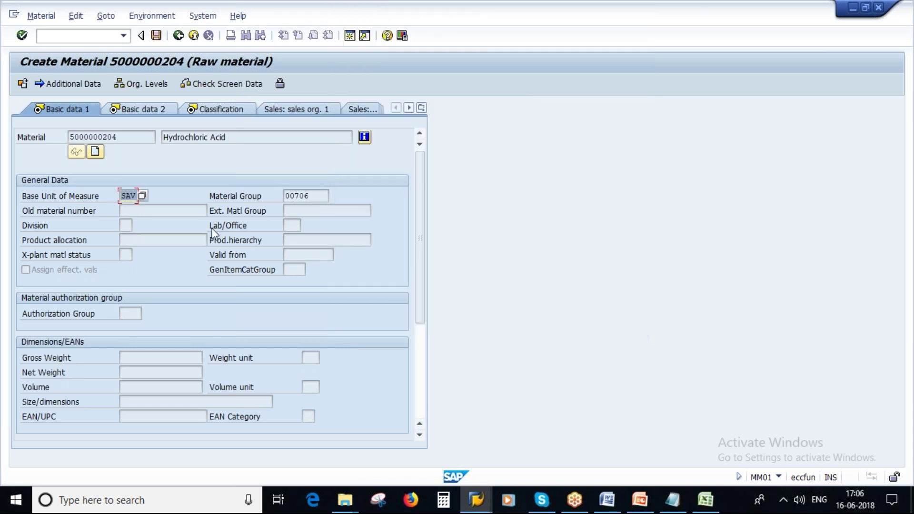
pyautogui.press('BackSpace')
pyautogui.press('capslock')
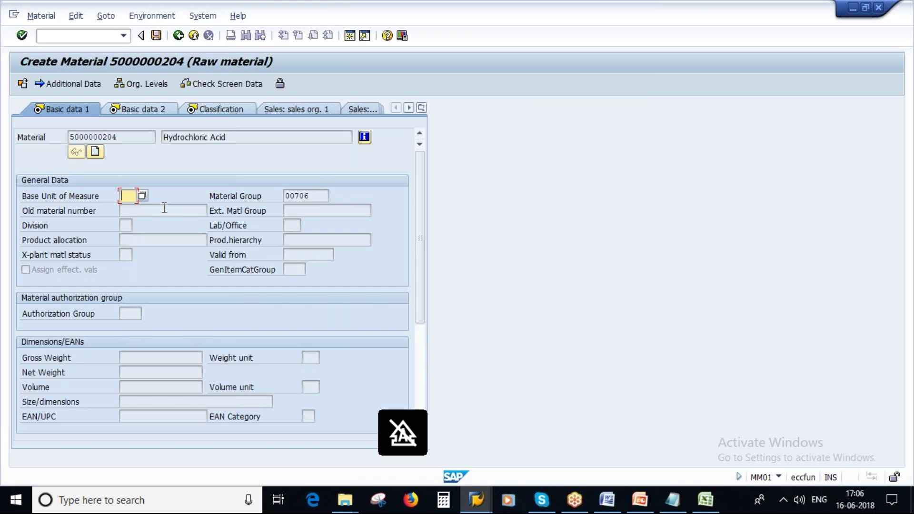
pyautogui.write('L')
pyautogui.press('Return')
pyautogui.click(132, 194)
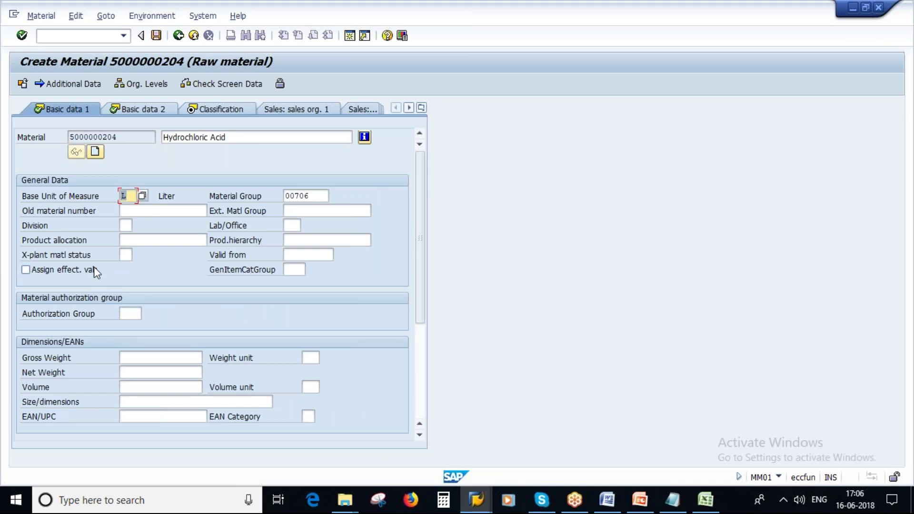
pyautogui.click(304, 195)
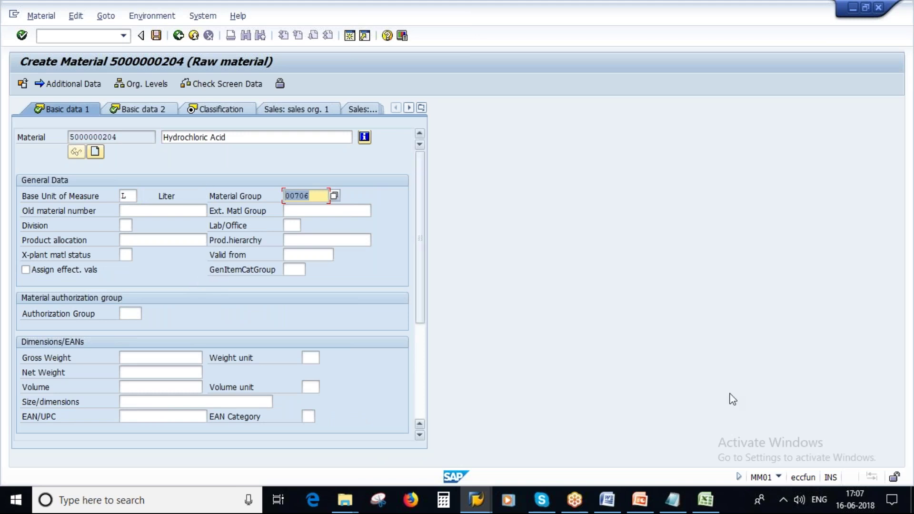
pyautogui.click(700, 508)
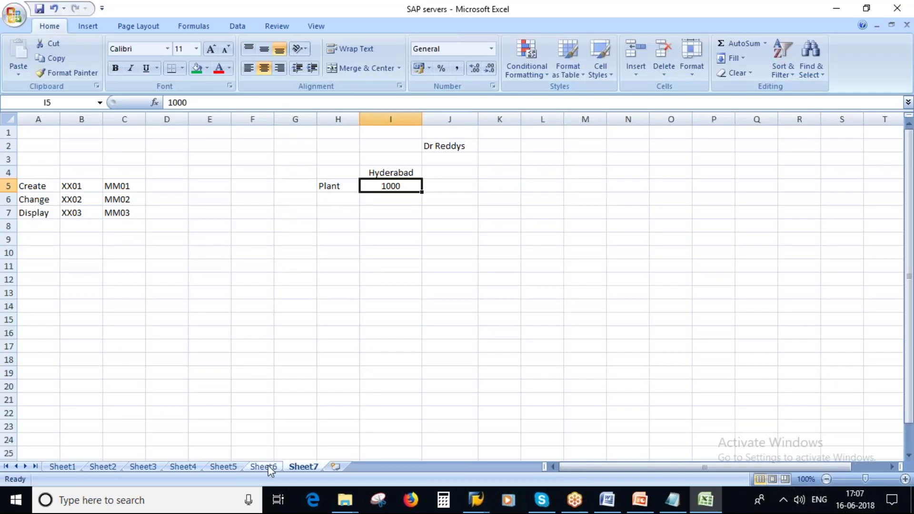
pyautogui.click(264, 467)
# Widen column E and enter POWDERS, LIQUIDS and SEMI-SOLIDS in E3:E5 beside Raw Materials
pyautogui.click(253, 160)
pyautogui.moveTo(309, 119); pyautogui.dragTo(340, 119)
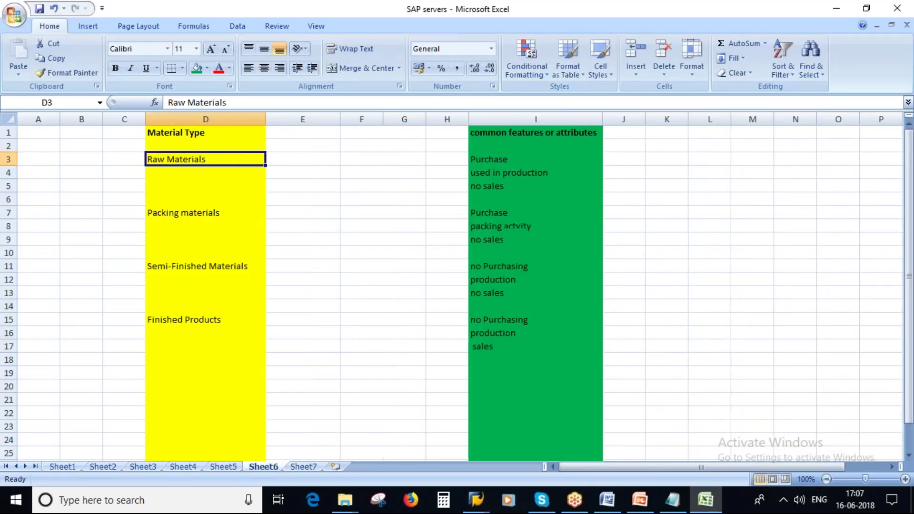
pyautogui.press('Right')
pyautogui.write('PO')
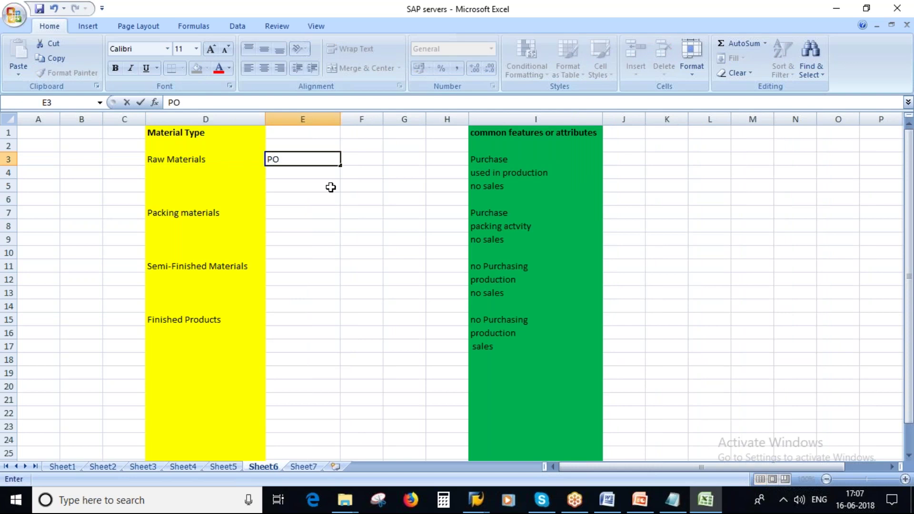
pyautogui.write('WDERS')
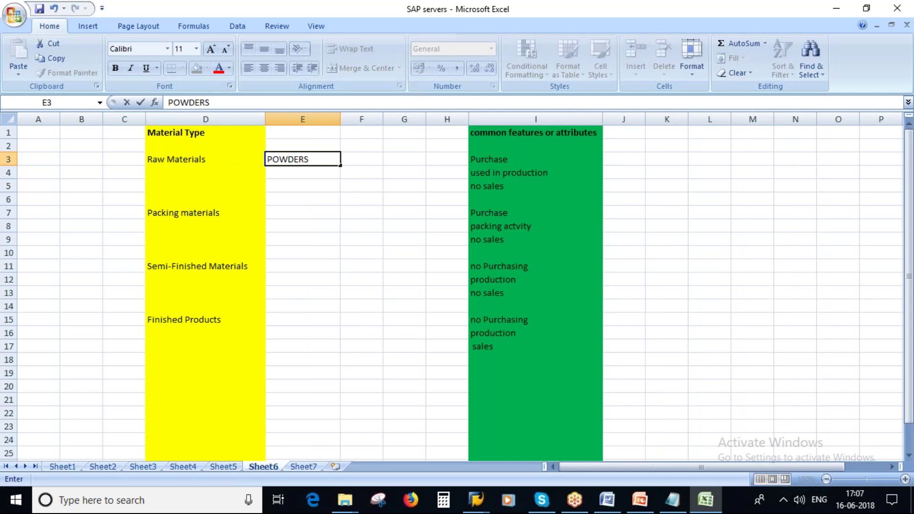
pyautogui.click(349, 212)
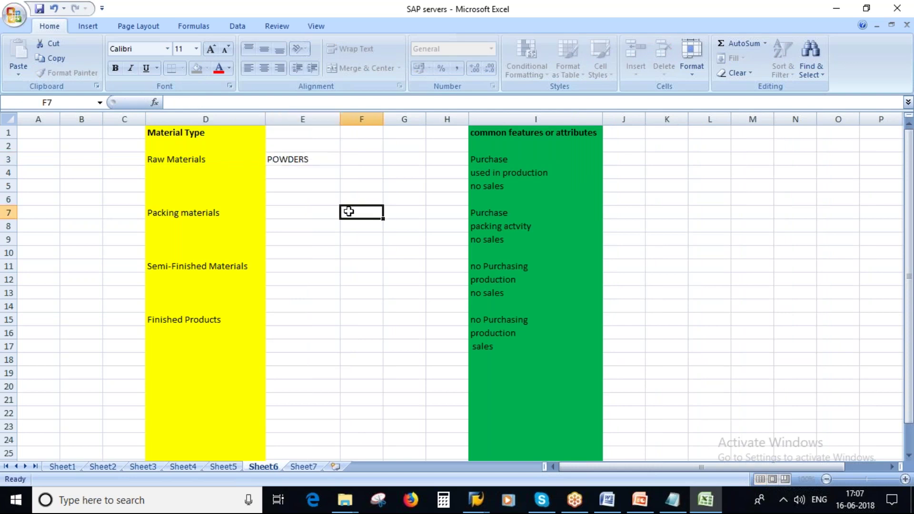
pyautogui.click(297, 173)
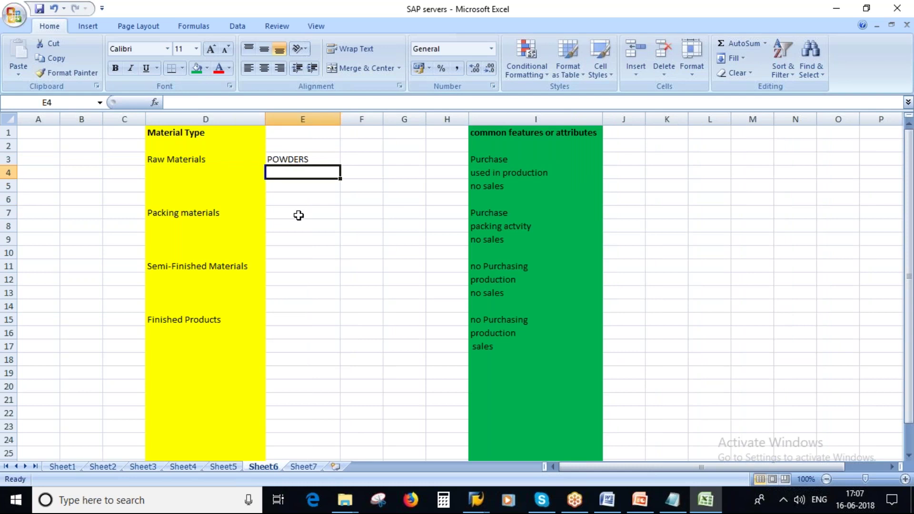
pyautogui.write('LIQUIDS')
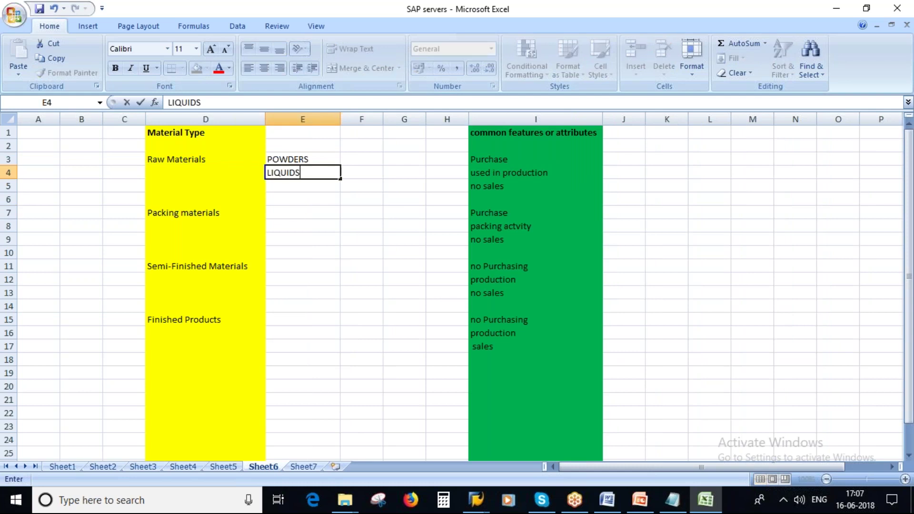
pyautogui.click(300, 213)
pyautogui.click(285, 183)
pyautogui.write('SEMI-SOLIDS')
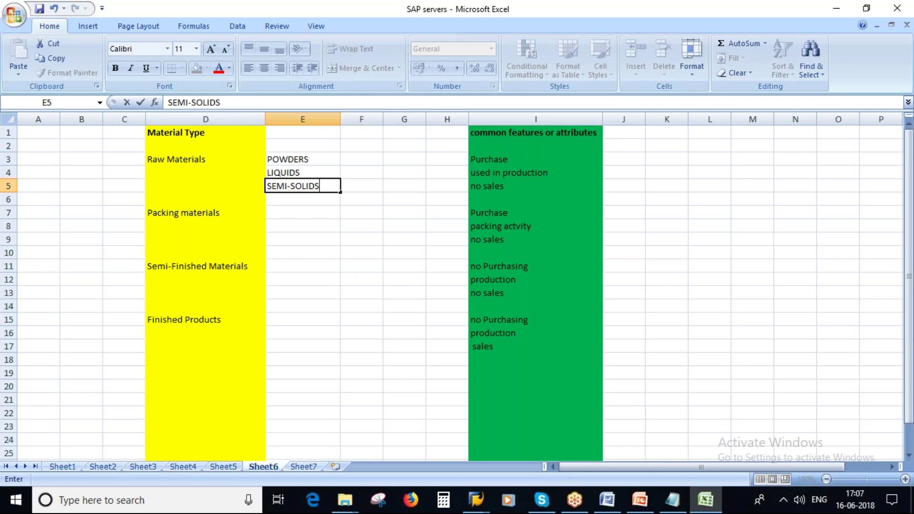
pyautogui.click(322, 204)
# Select the new subtypes in E3:E5, then return to SAP GUI
pyautogui.moveTo(309, 159); pyautogui.dragTo(312, 183)
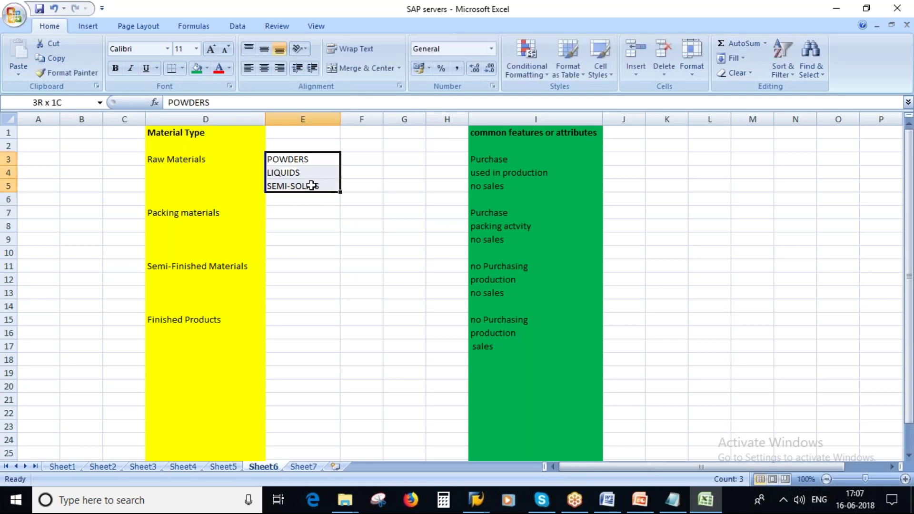
pyautogui.click(192, 160)
pyautogui.click(292, 160)
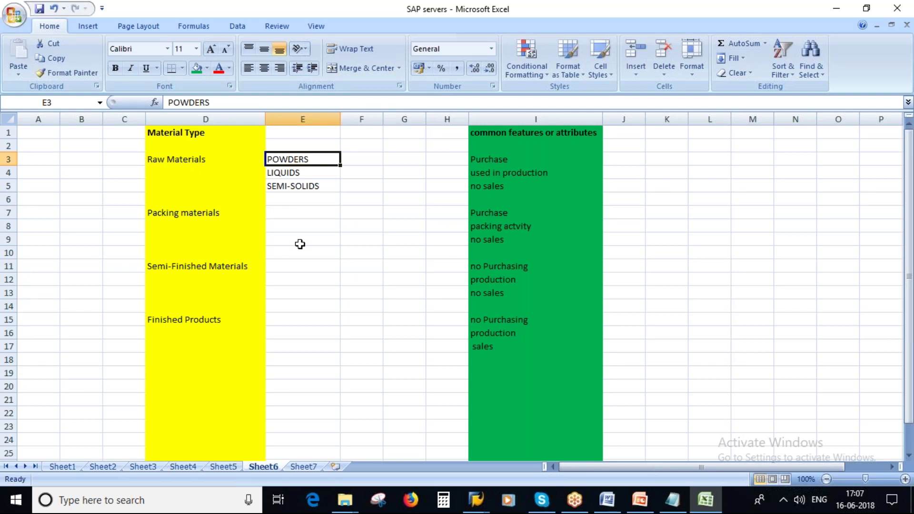
pyautogui.hotkey('alt', 'Tab')
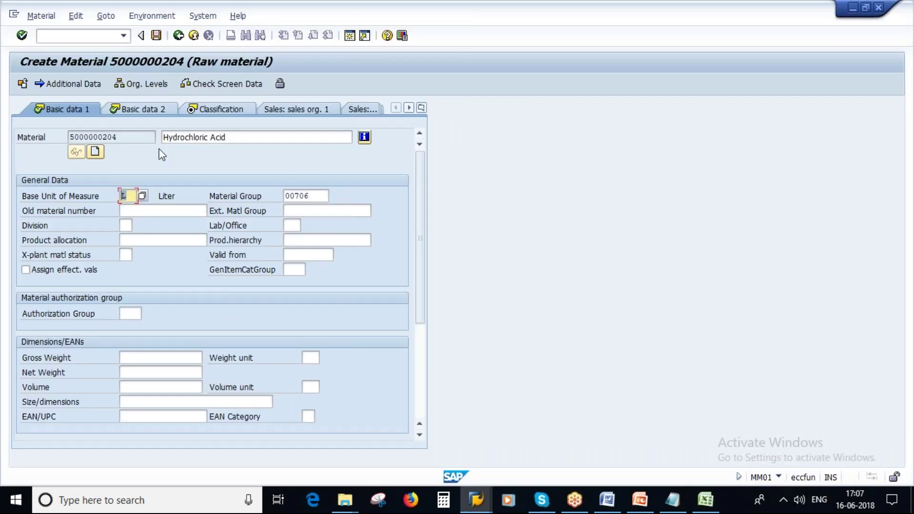
# Choose 011 Solvent from the Material Group list instead of 00706
pyautogui.press('F4')
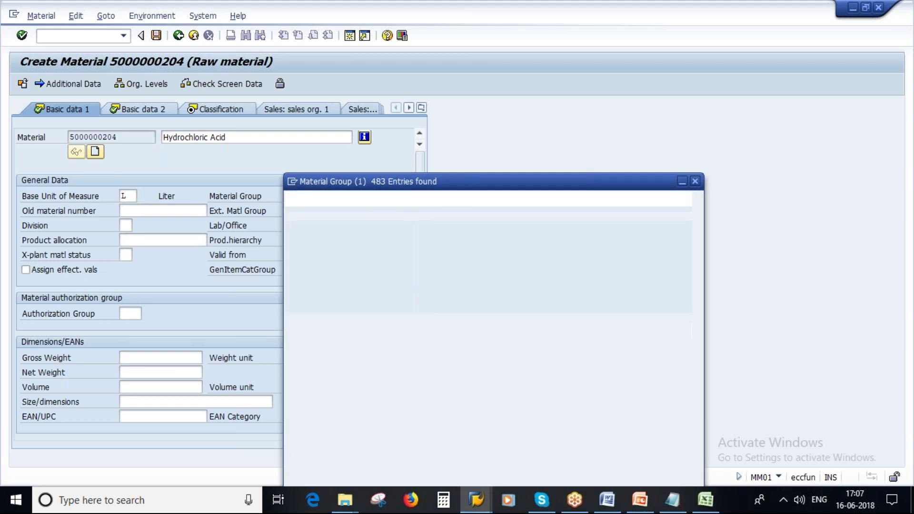
pyautogui.scroll(-3, 374, 305)
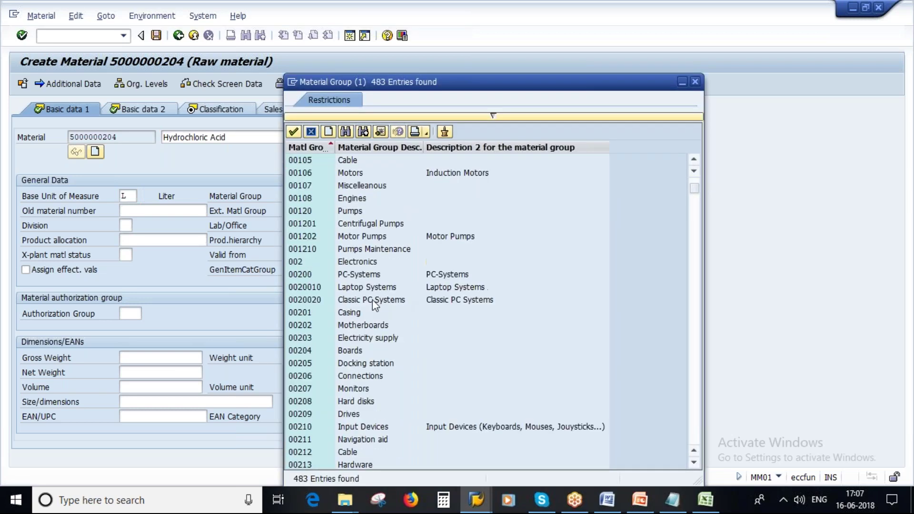
pyautogui.scroll(-7, 373, 302)
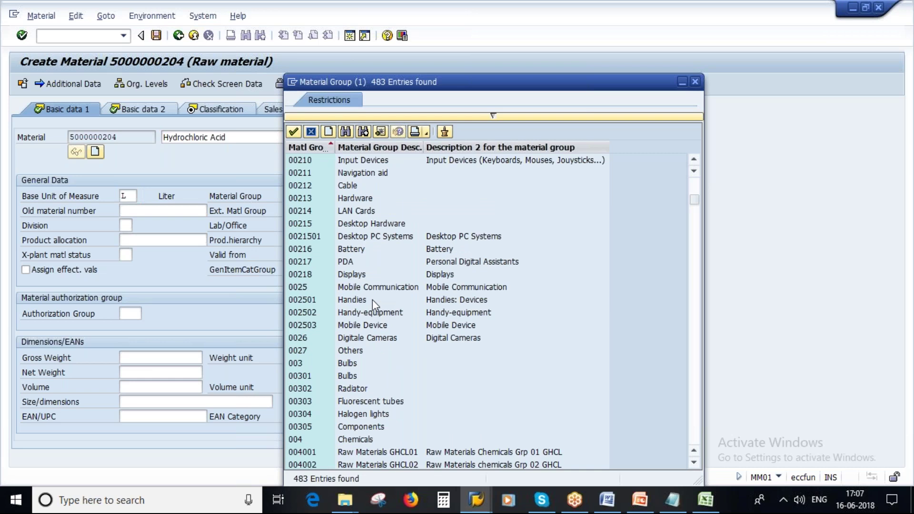
pyautogui.scroll(-15, 372, 299)
pyautogui.scroll(-8, 372, 298)
pyautogui.scroll(-2, 372, 299)
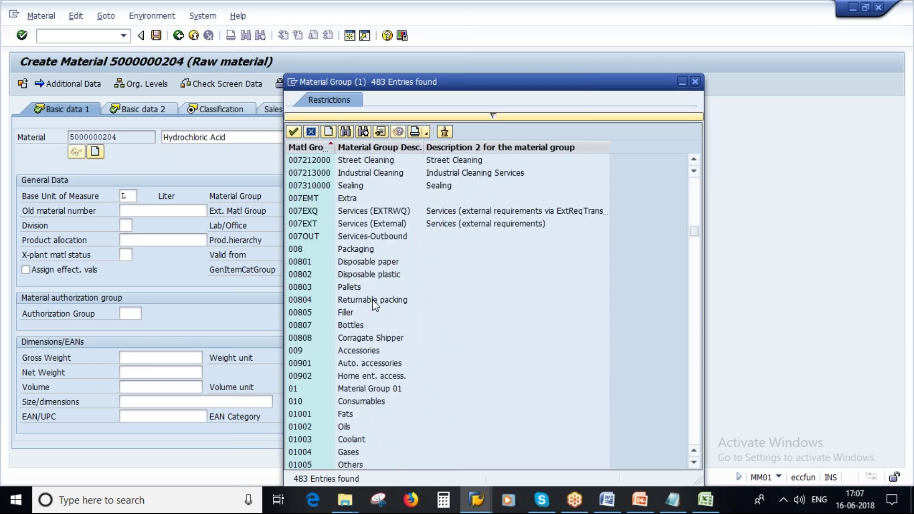
pyautogui.scroll(-2, 372, 298)
pyautogui.click(345, 353)
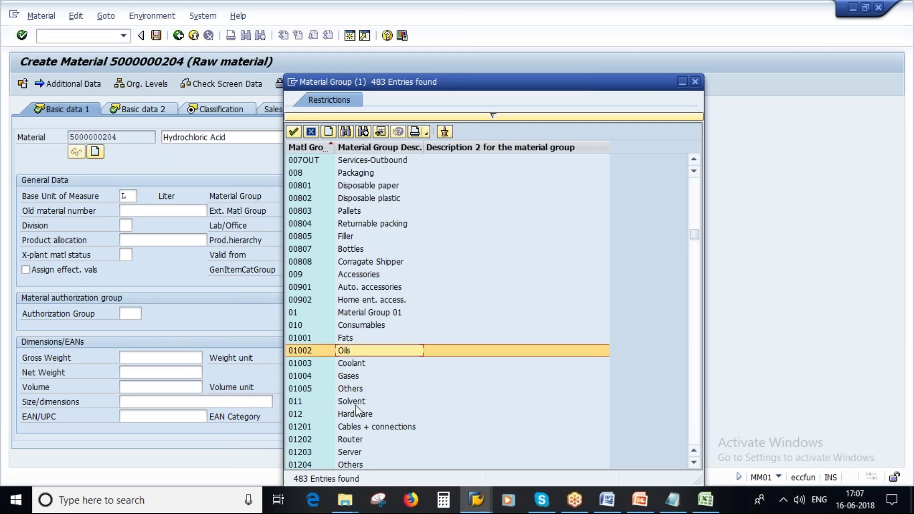
pyautogui.click(353, 403)
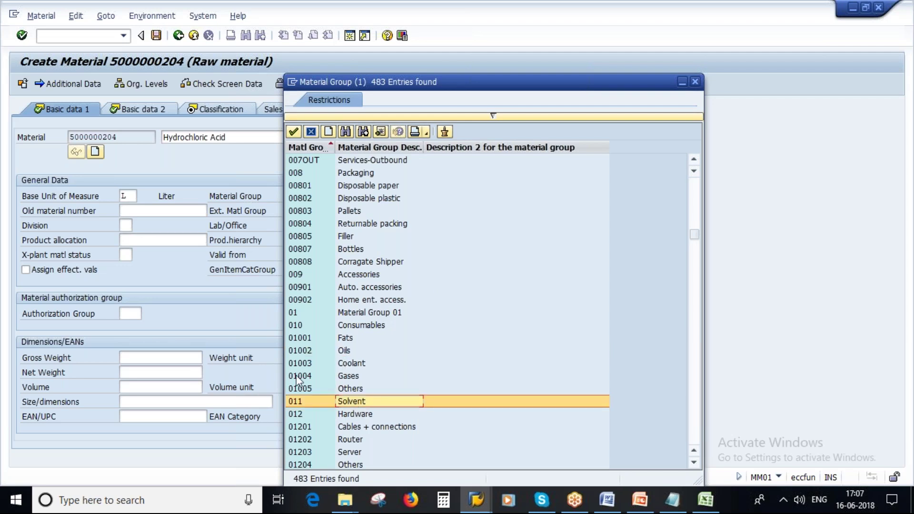
pyautogui.doubleClick(355, 399)
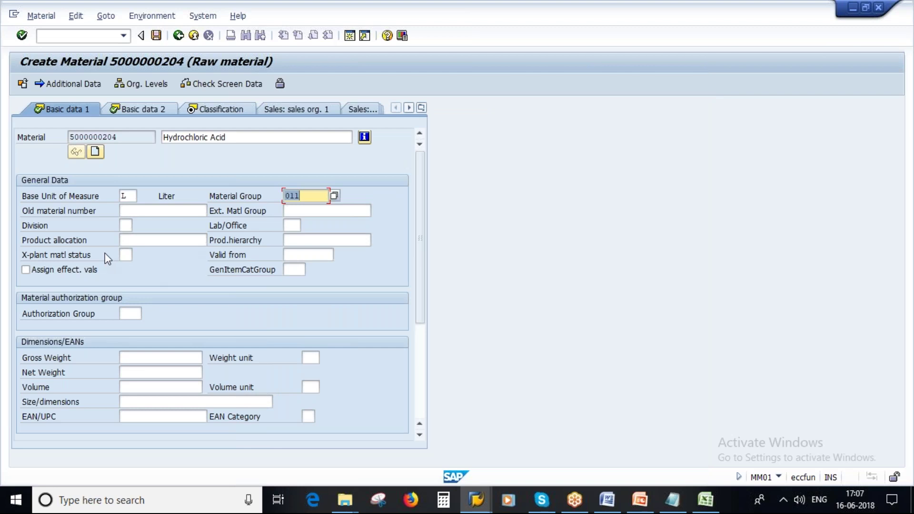
pyautogui.moveTo(421, 275); pyautogui.dragTo(420, 302)
pyautogui.scroll(3, 88, 339)
# Pass through Basic data 2 and choose class type 023 Batch
pyautogui.press('Return')
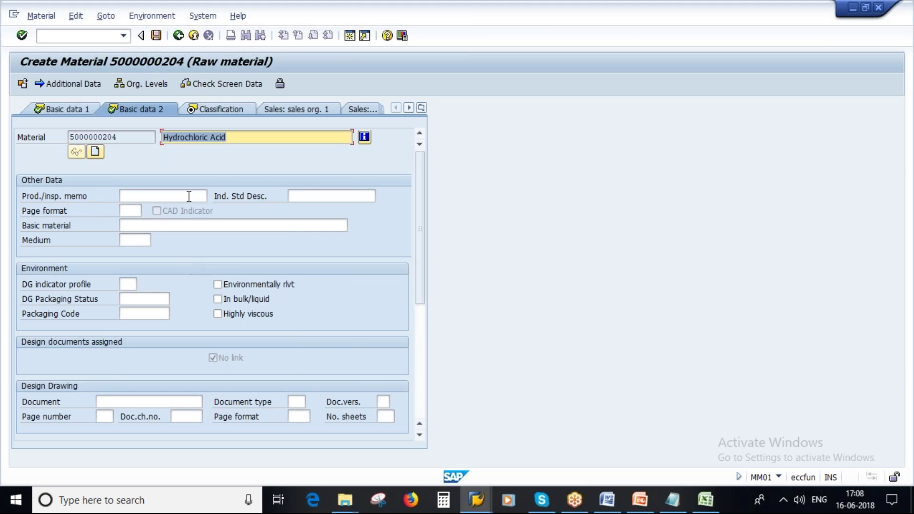
pyautogui.press('Tab')
pyautogui.press('Tab')
pyautogui.press('Tab')
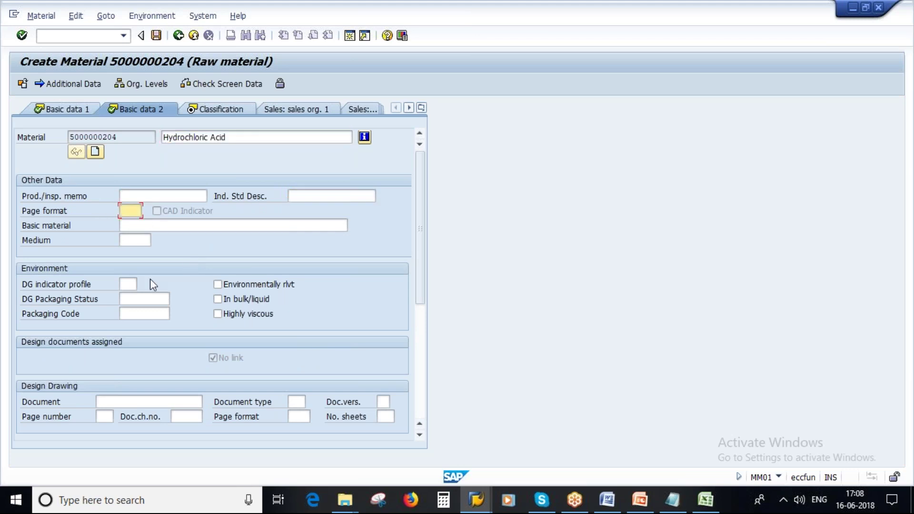
pyautogui.press('Return')
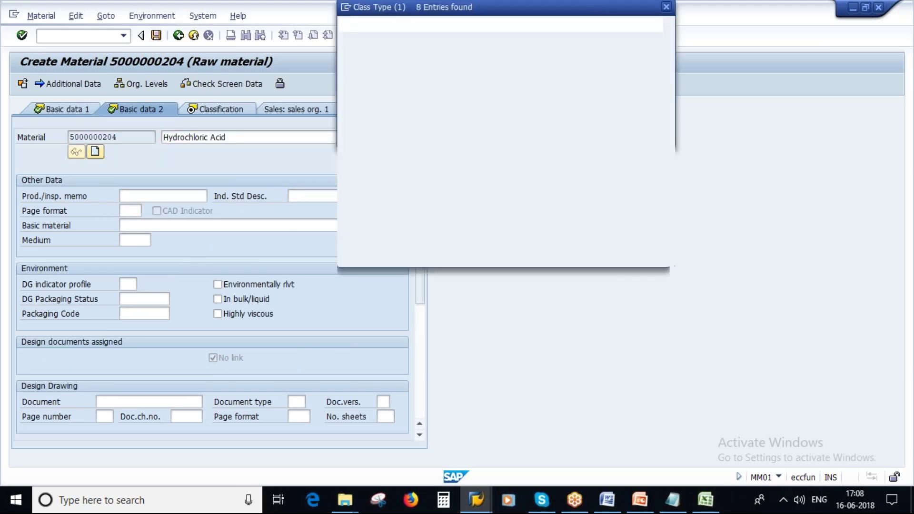
pyautogui.doubleClick(482, 98)
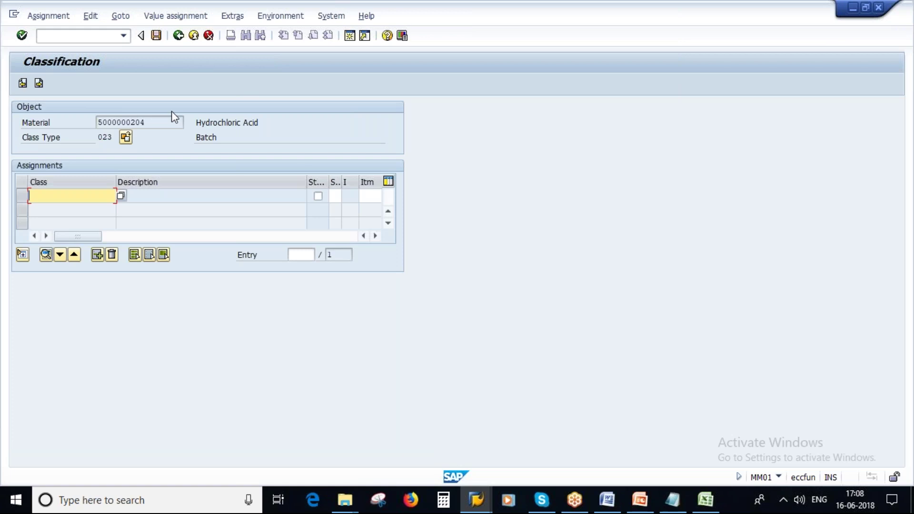
# Scroll through the Word course syllabus, then return to SAP and continue to Purchasing
pyautogui.click(611, 502)
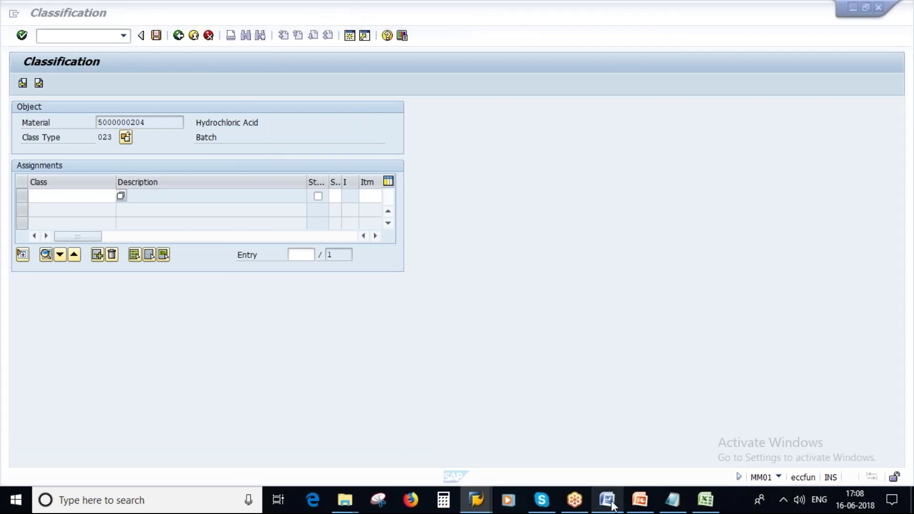
pyautogui.scroll(-12, 464, 329)
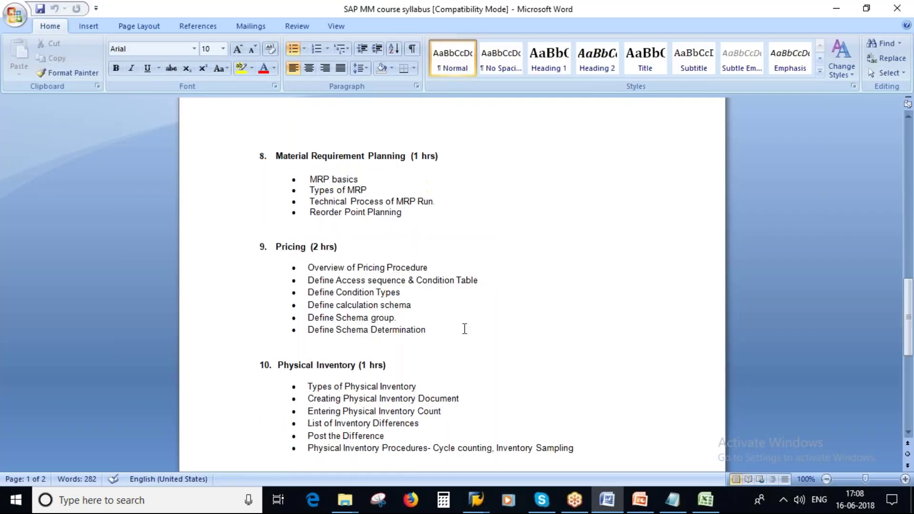
pyautogui.scroll(-4, 464, 329)
pyautogui.scroll(5, 464, 328)
pyautogui.hotkey('alt', 'Tab')
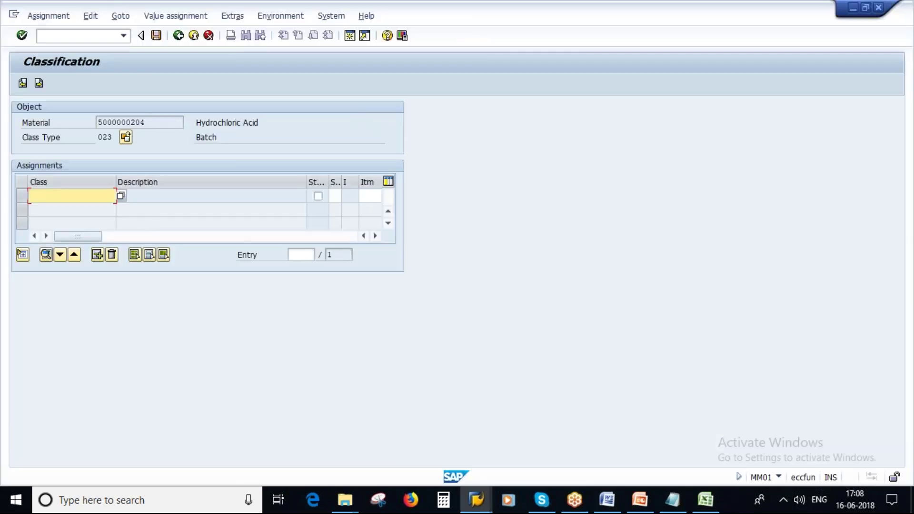
pyautogui.click(39, 84)
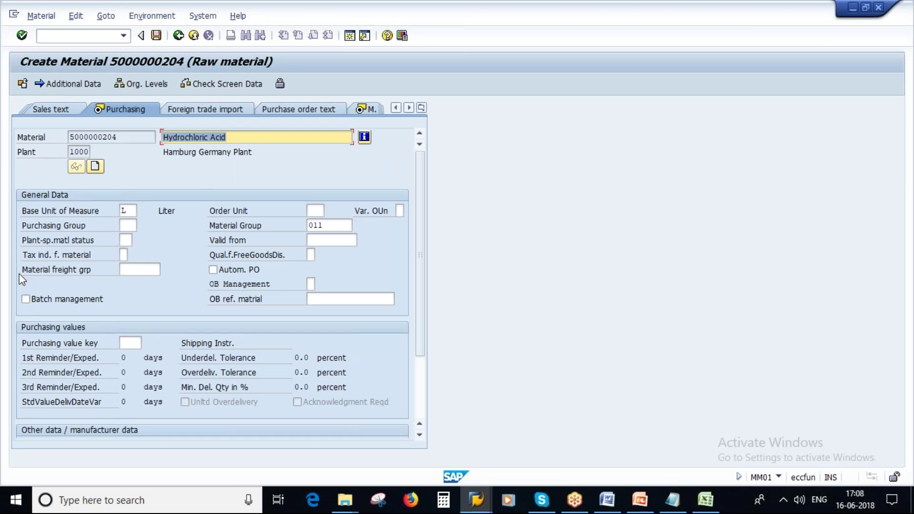
# Tick batch management and choose purchasing group 3AA, then continue to MRP 1
pyautogui.click(57, 301)
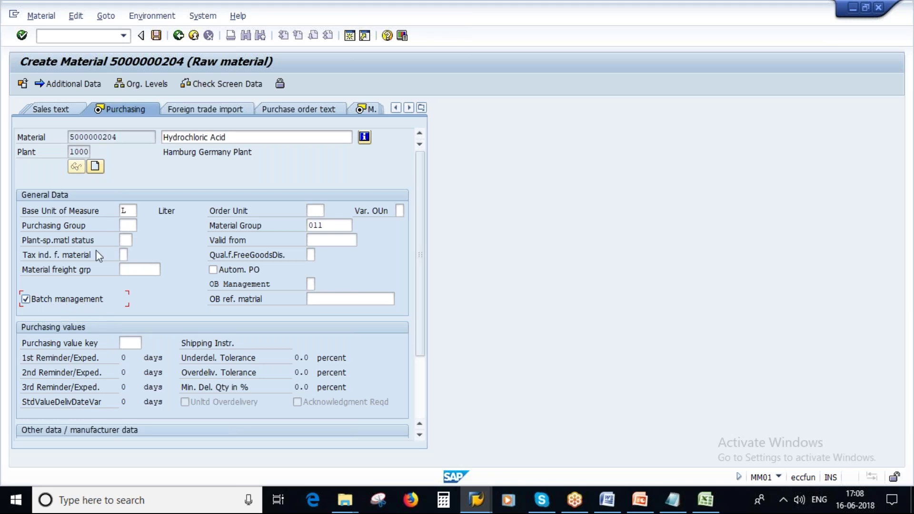
pyautogui.click(125, 225)
pyautogui.doubleClick(135, 139)
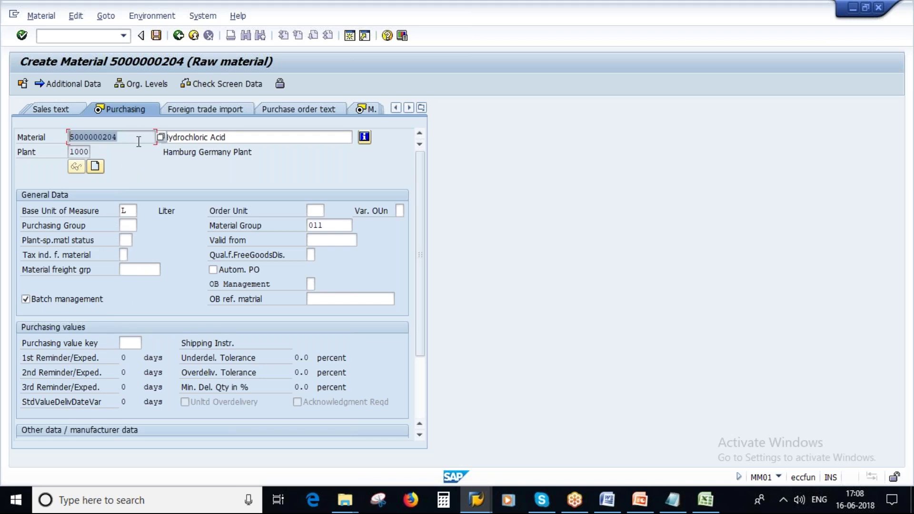
pyautogui.click(131, 226)
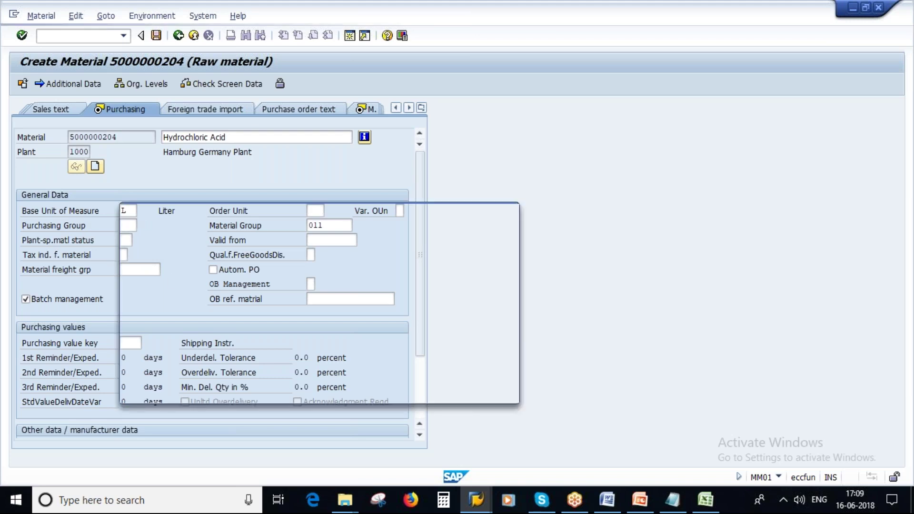
pyautogui.scroll(-8, 229, 374)
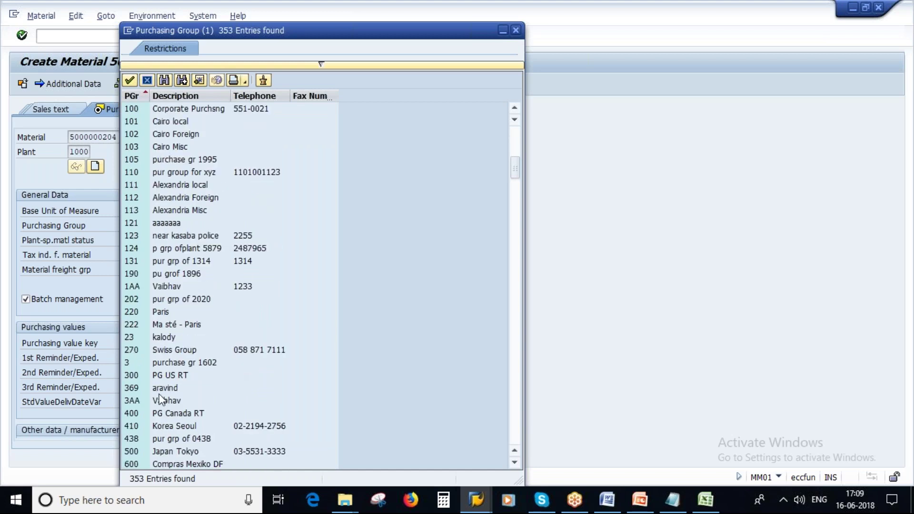
pyautogui.click(169, 401)
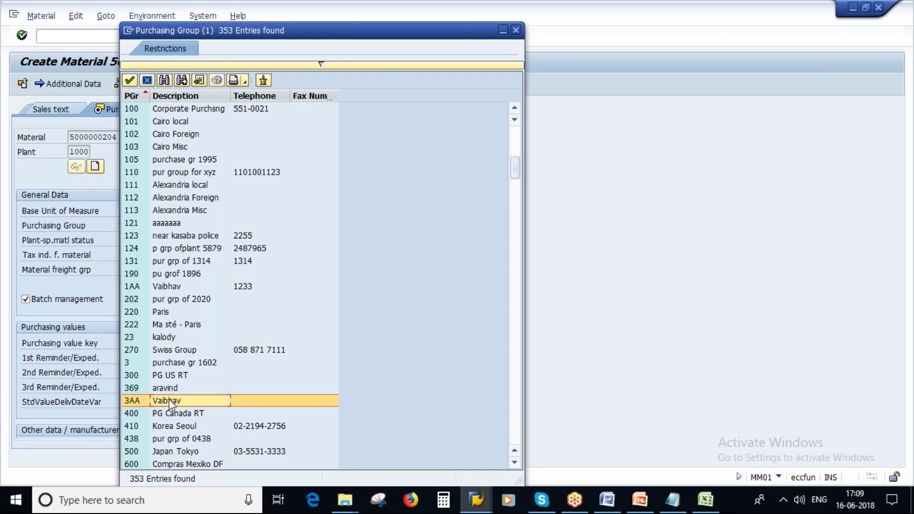
pyautogui.doubleClick(169, 398)
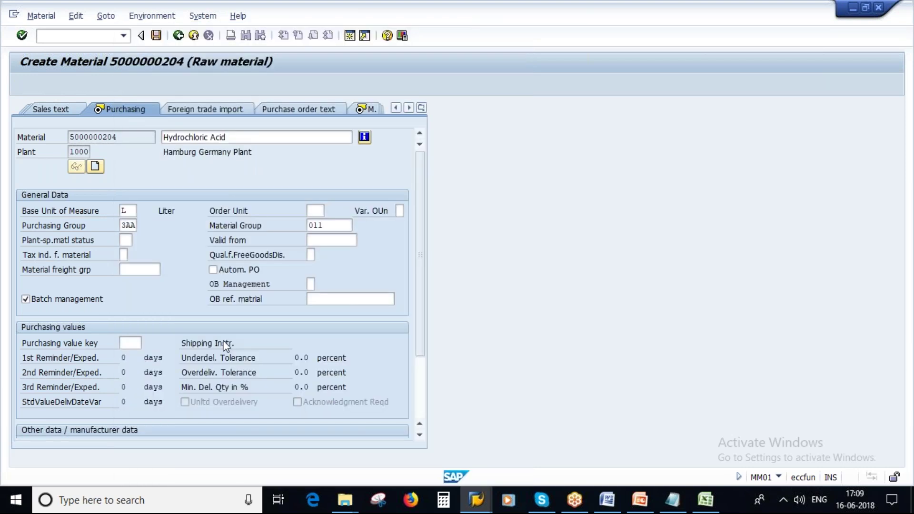
pyautogui.press('Return')
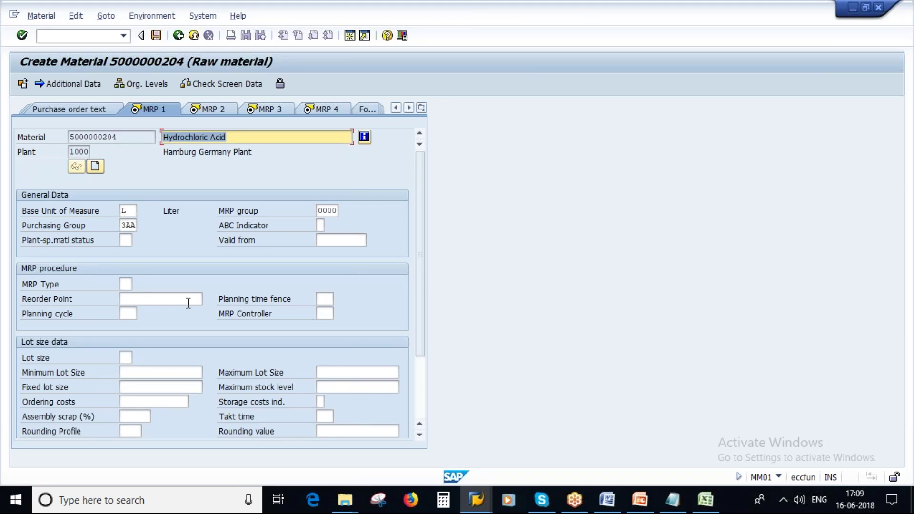
# In MRP 1, enter MRP type PD and lot size EX, then continue to MRP 2
pyautogui.click(124, 284)
pyautogui.write('PD')
pyautogui.click(326, 313)
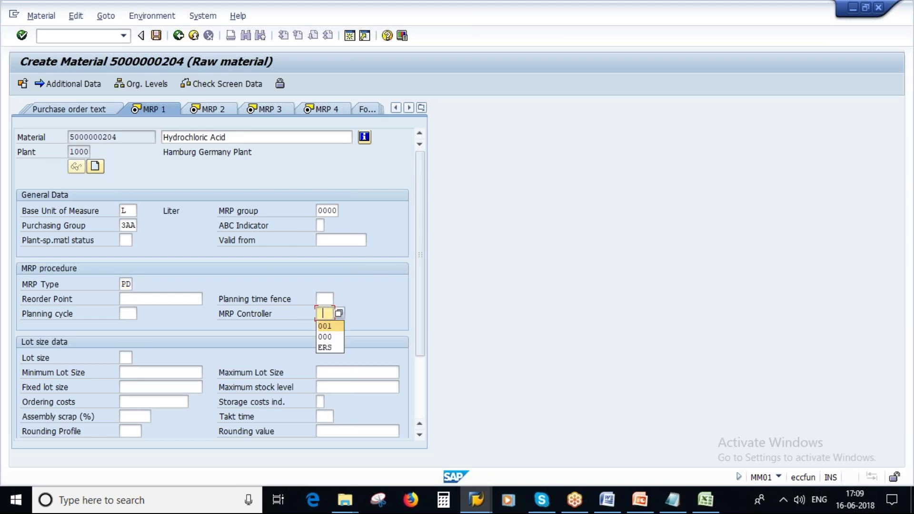
pyautogui.click(126, 359)
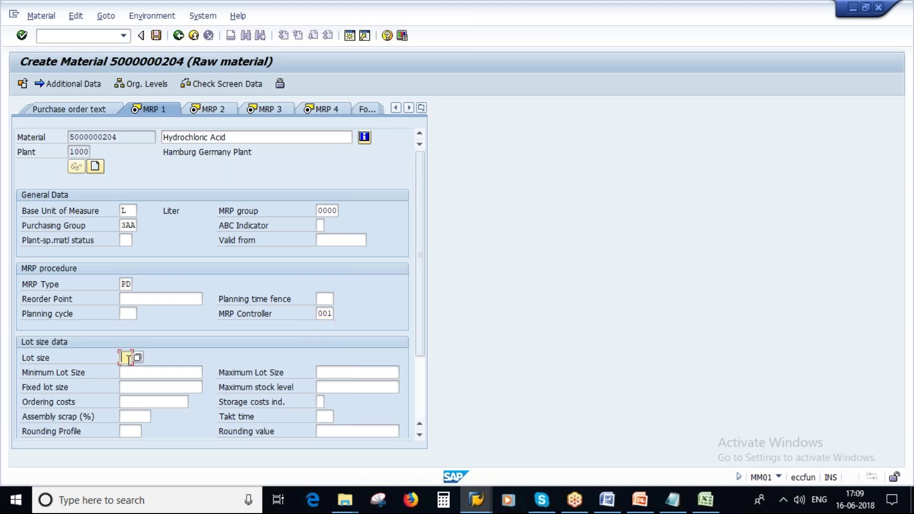
pyautogui.click(126, 370)
pyautogui.press('Return')
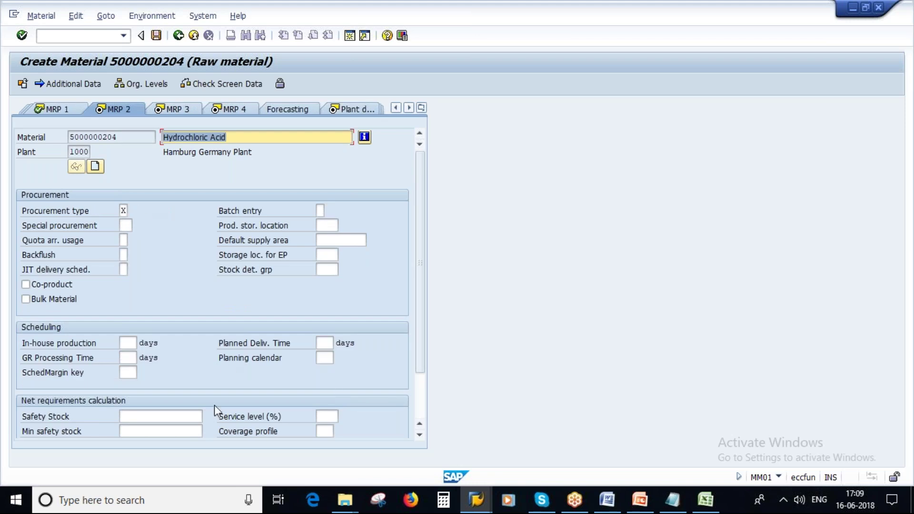
# Set planned delivery time 5 days and scheduling margin key 000, then continue to MRP 3
pyautogui.click(322, 343)
pyautogui.write('5')
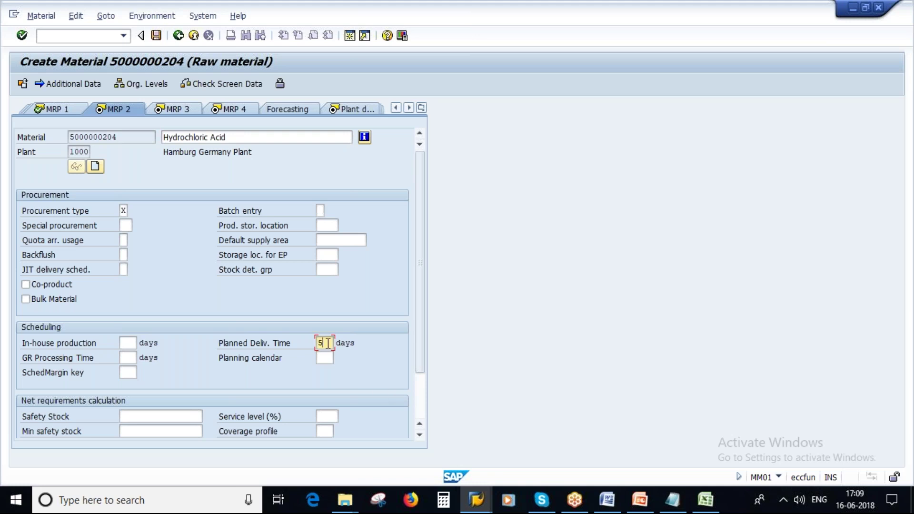
pyautogui.doubleClick(126, 136)
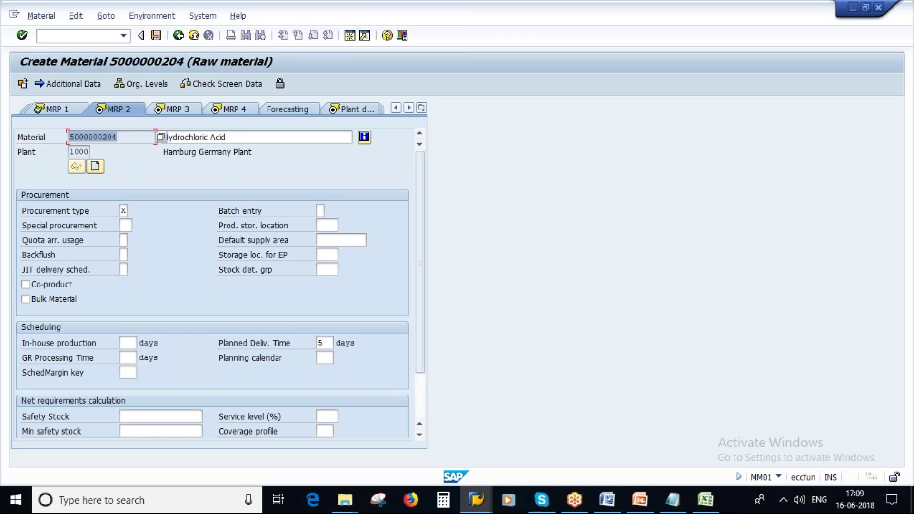
pyautogui.doubleClick(323, 342)
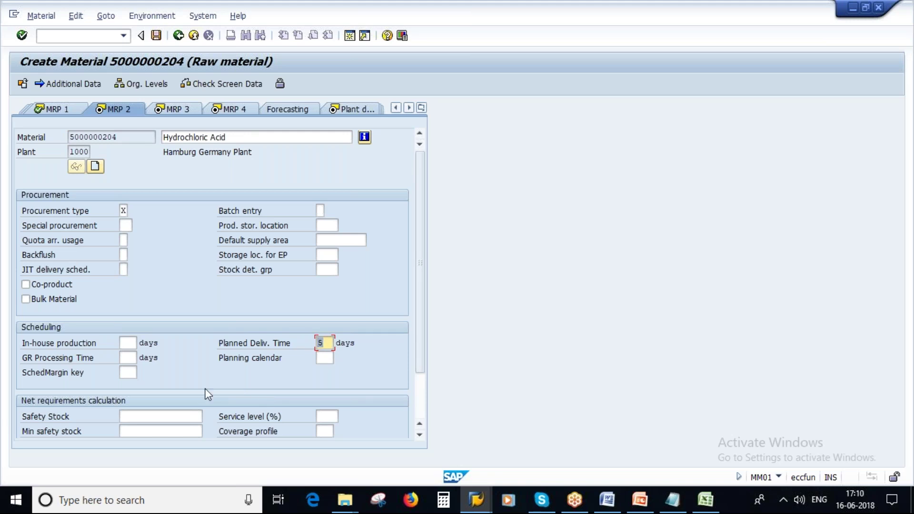
pyautogui.click(128, 372)
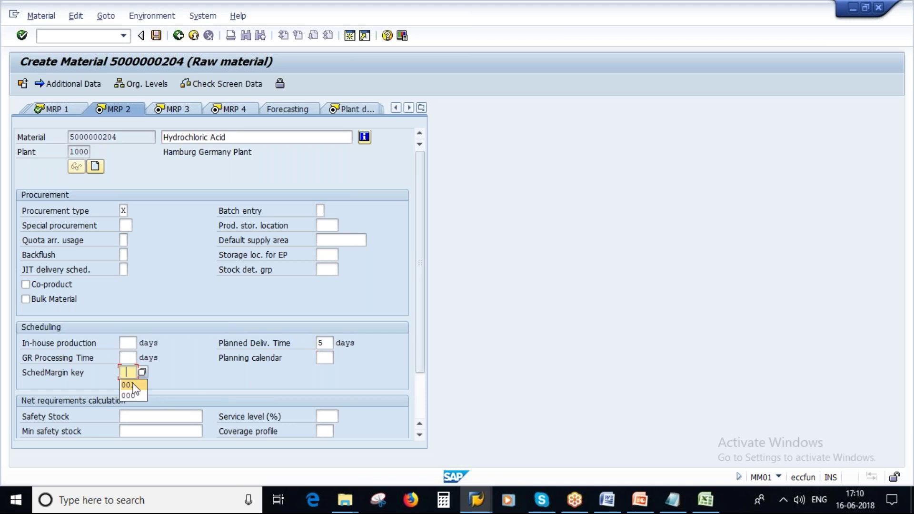
pyautogui.write('001')
pyautogui.press('BackSpace')
pyautogui.write('0')
pyautogui.press('Return')
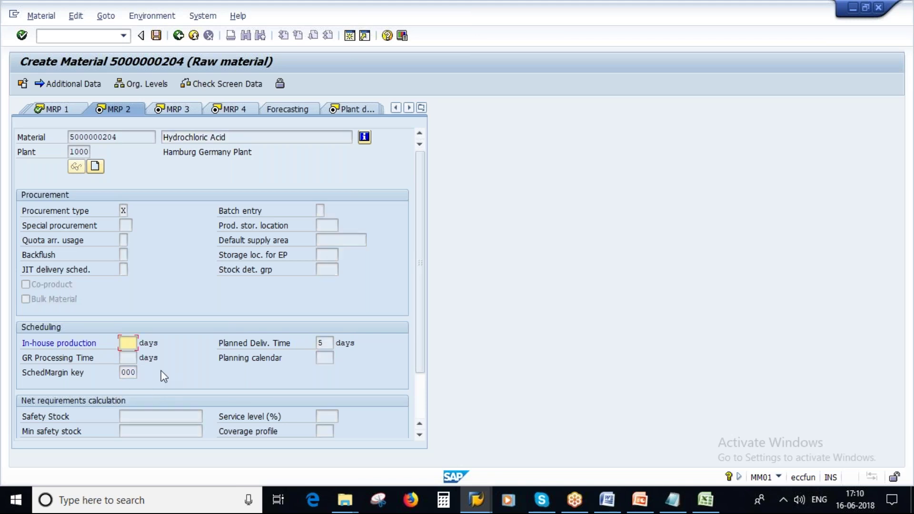
pyautogui.press('Return')
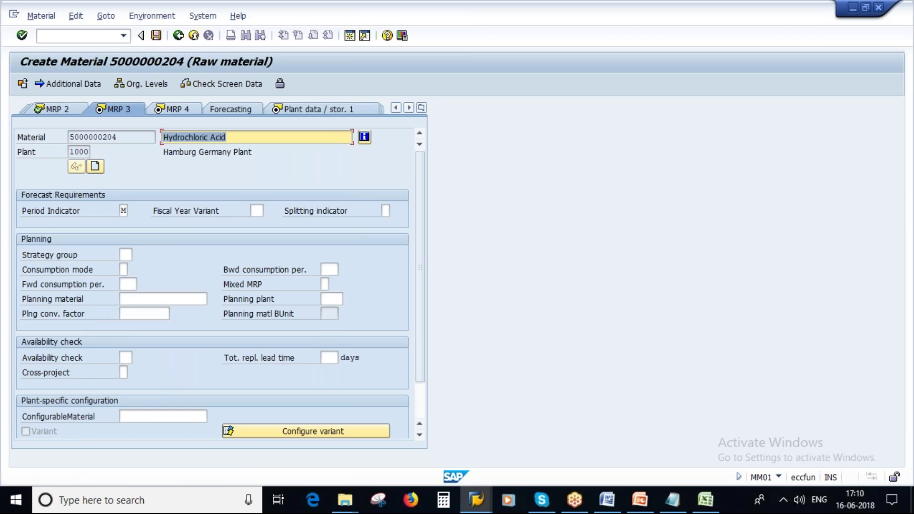
# Enter availability check 02 and pass MRP 4, plant storage and quality views to Accounting 1
pyautogui.click(125, 357)
pyautogui.write('02')
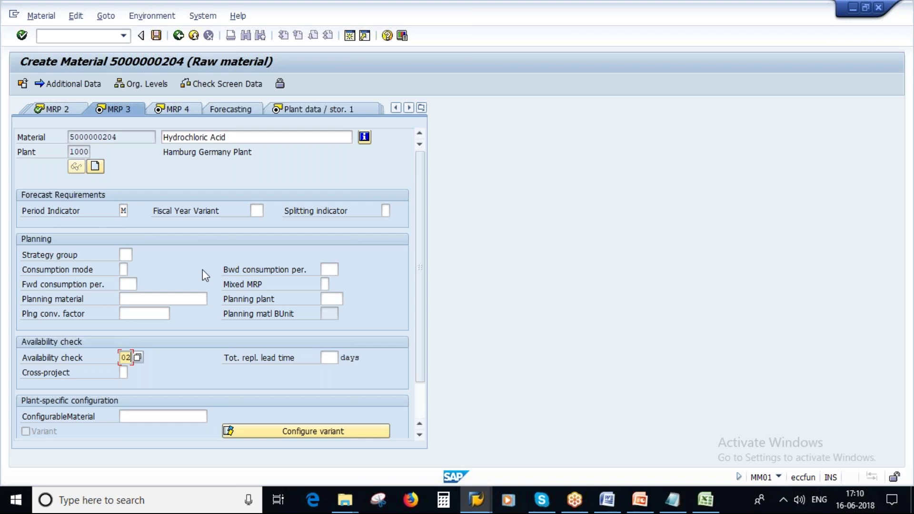
pyautogui.click(114, 210)
pyautogui.press('Return')
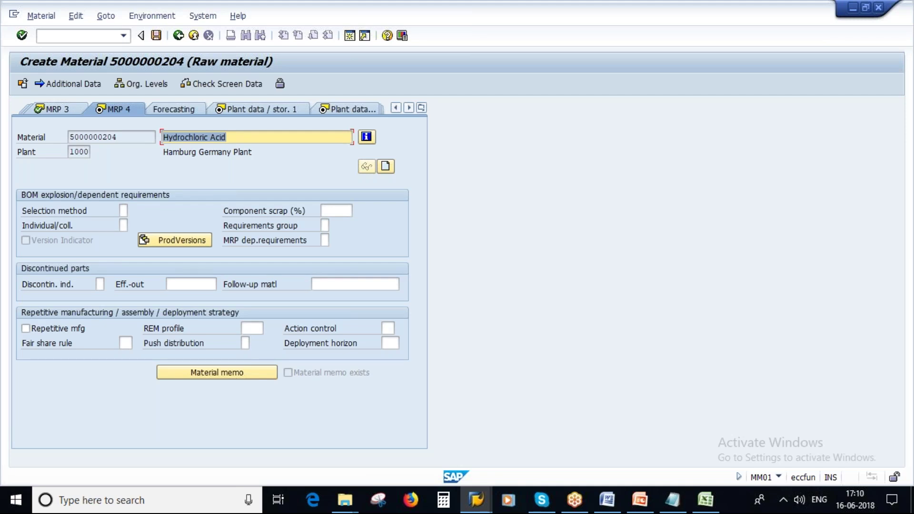
pyautogui.press('Return')
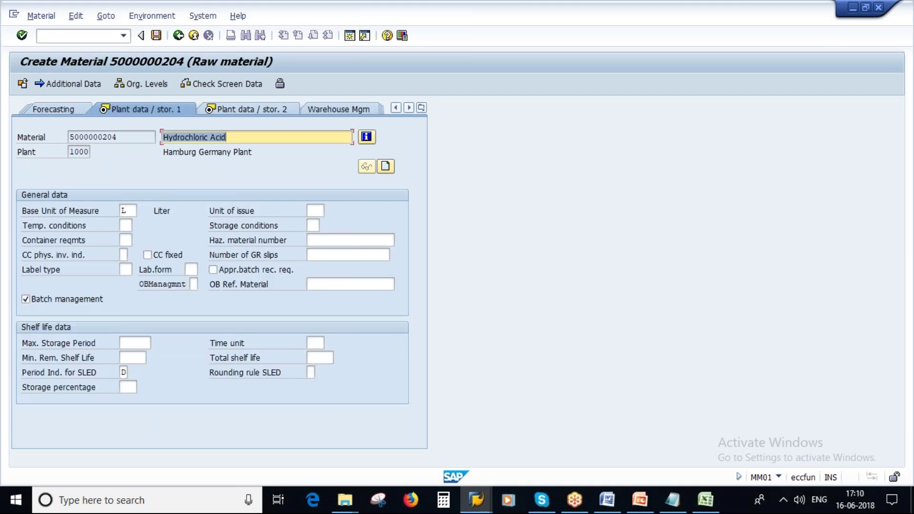
pyautogui.press('Return')
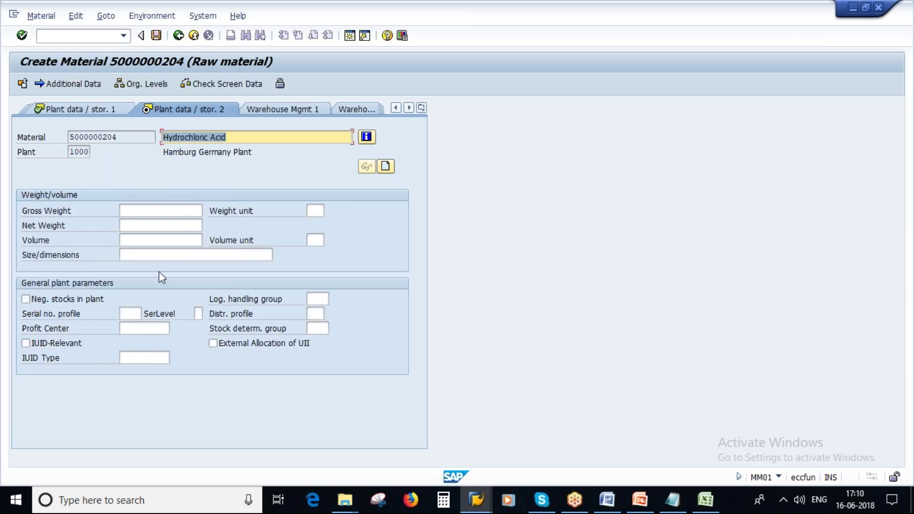
pyautogui.press('Return')
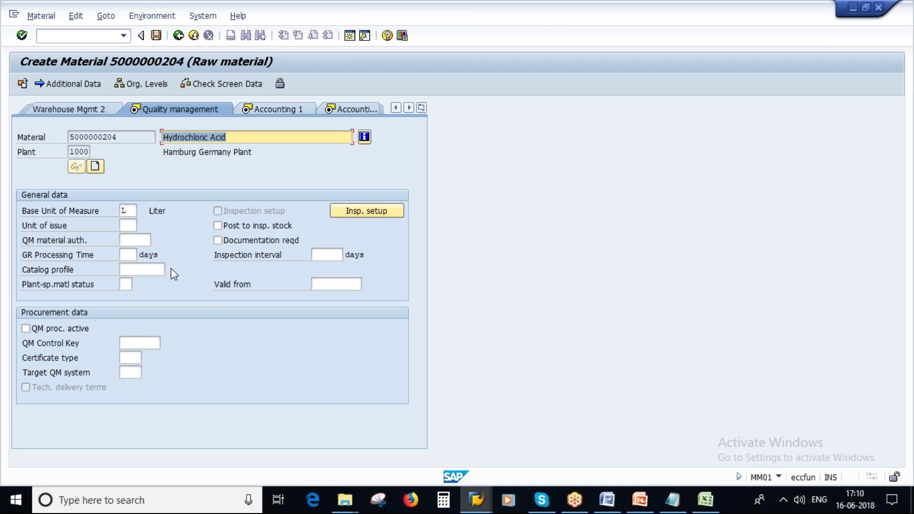
pyautogui.press('Return')
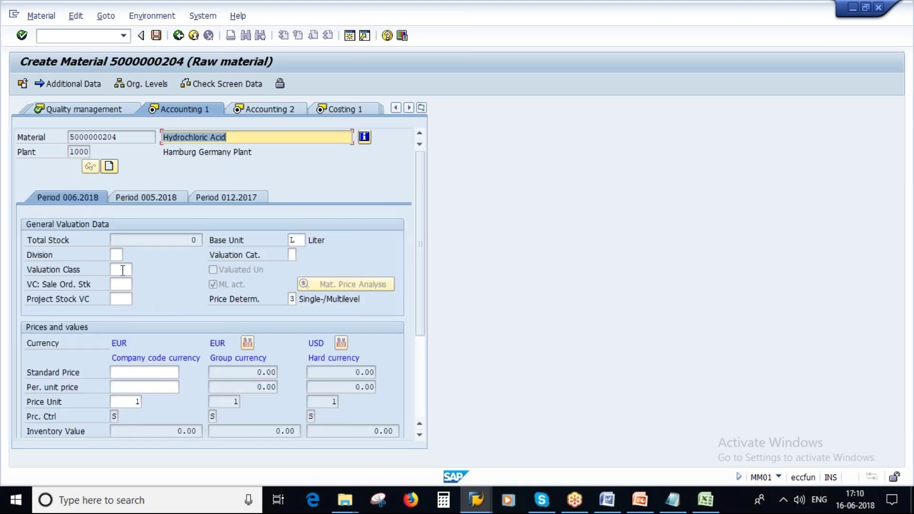
# Choose valuation class 3000 and enter a per-unit price of 3, accepting the currency conversion
pyautogui.click(123, 270)
pyautogui.click(138, 270)
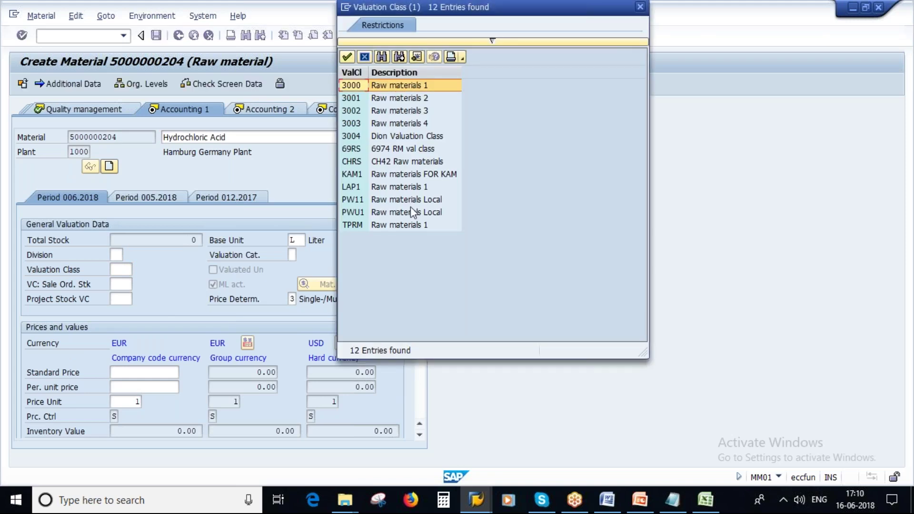
pyautogui.doubleClick(385, 87)
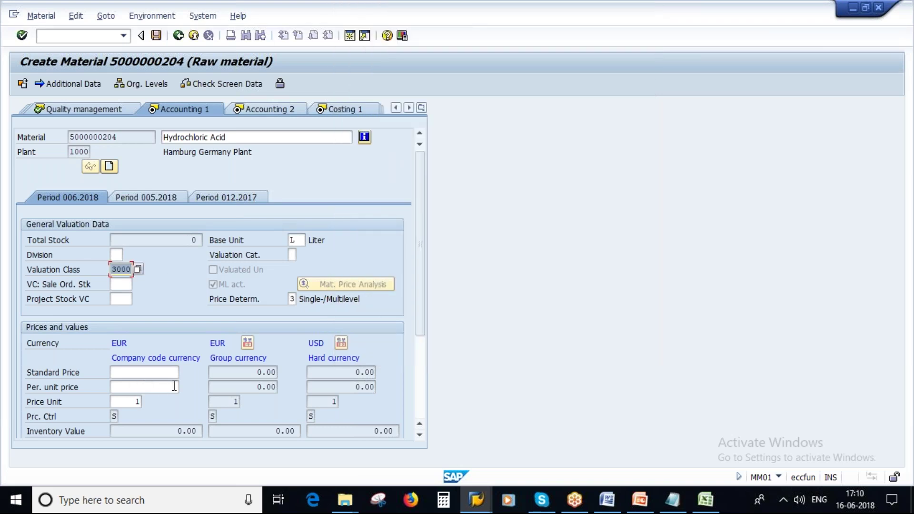
pyautogui.click(154, 372)
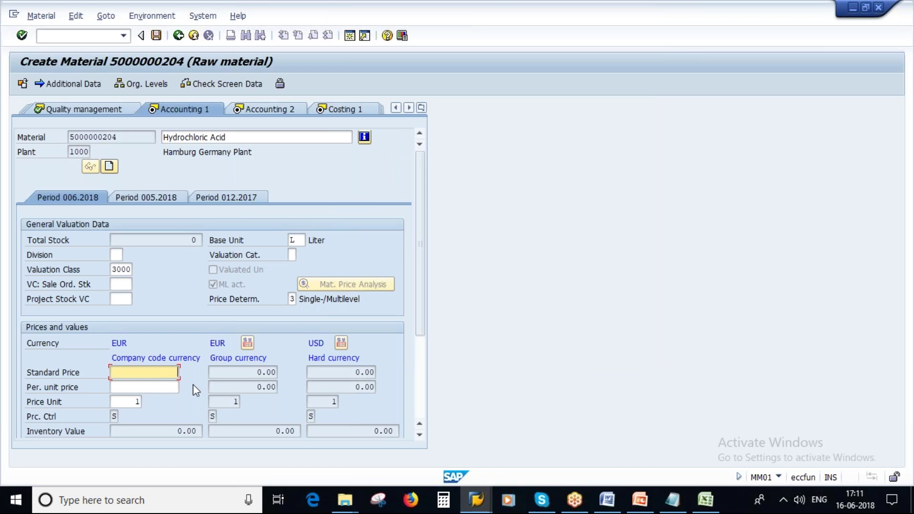
pyautogui.press('Tab')
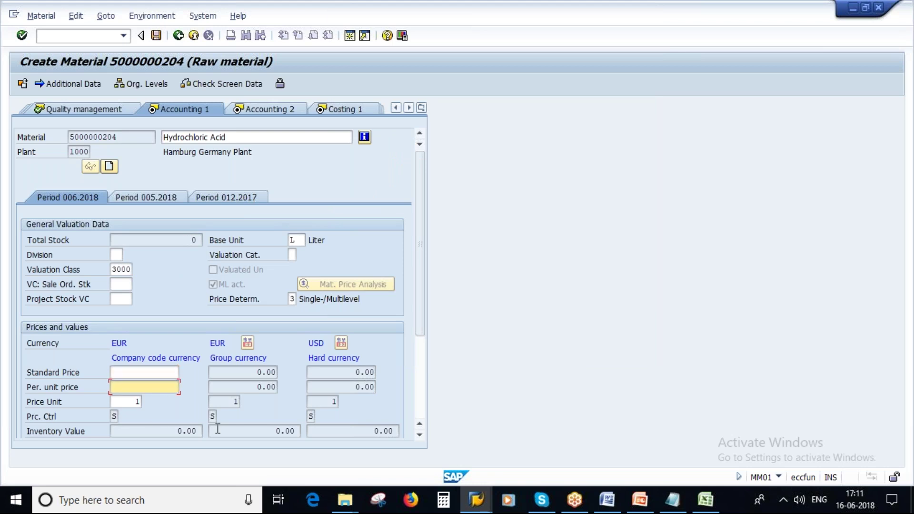
pyautogui.write('3')
pyautogui.press('Return')
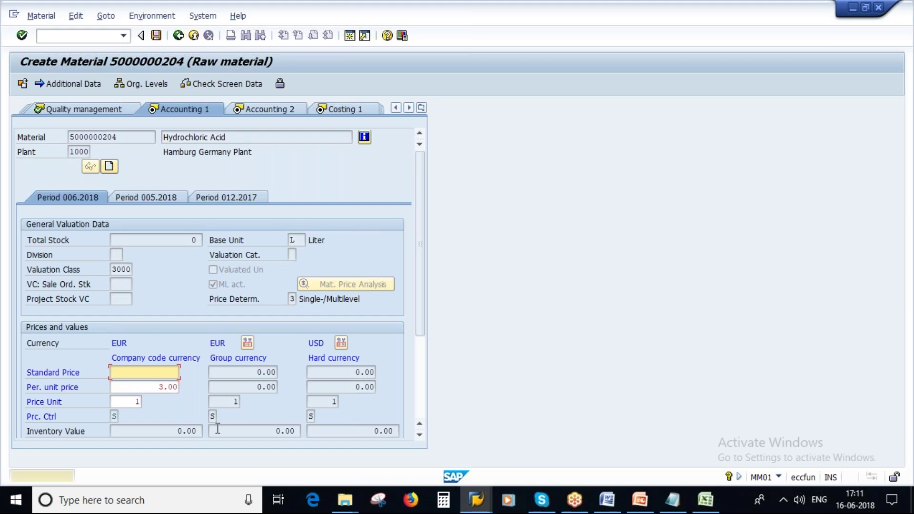
pyautogui.press('Return')
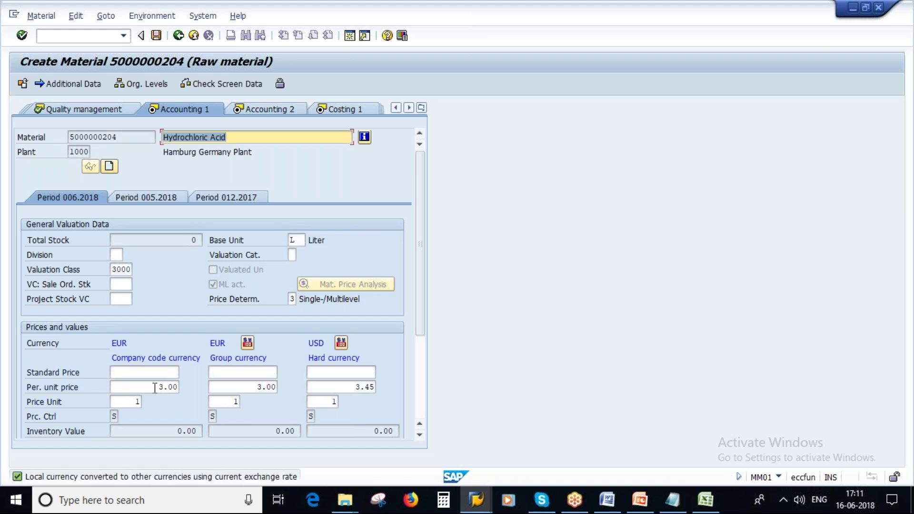
# Review the 3.00 price against unit L and currency EUR, then continue to Accounting 2
pyautogui.click(155, 388)
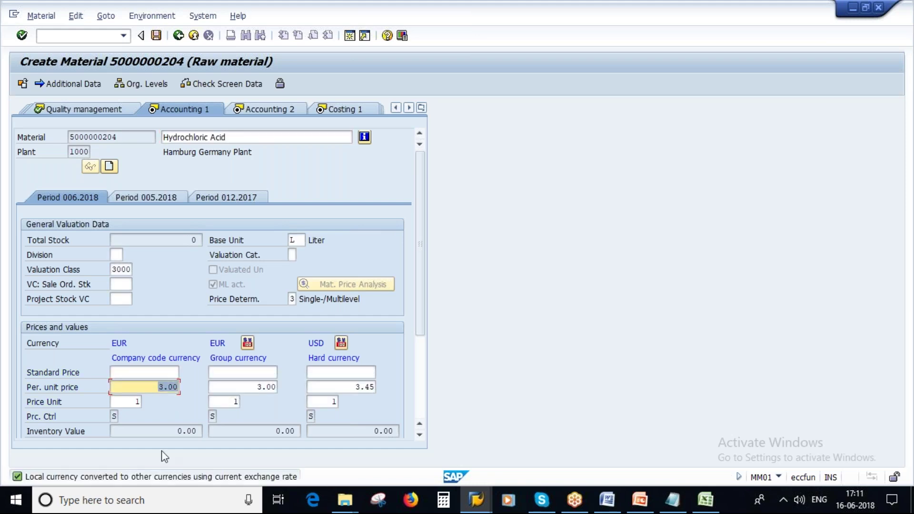
pyautogui.click(292, 240)
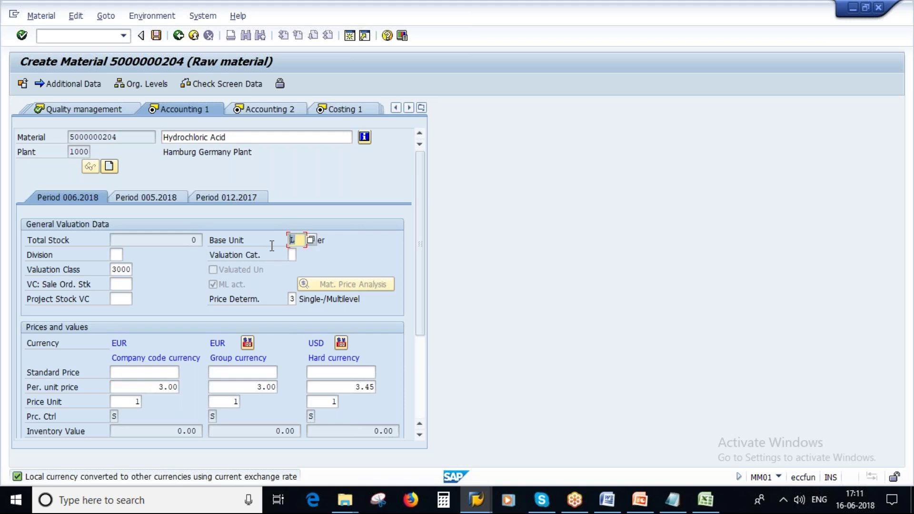
pyautogui.click(152, 387)
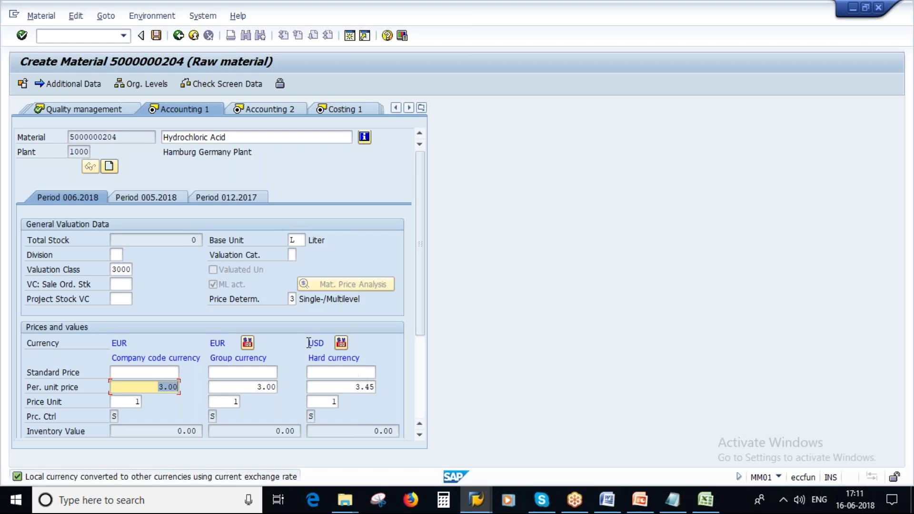
pyautogui.click(114, 345)
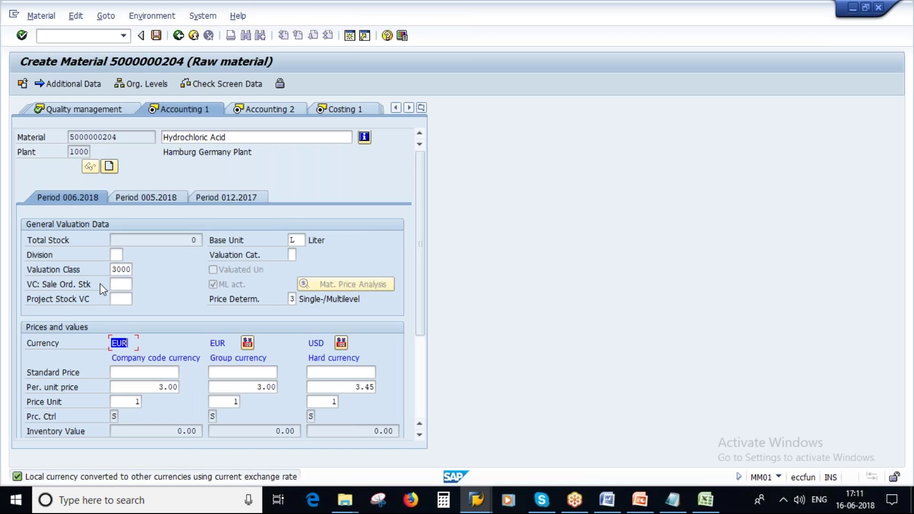
pyautogui.press('Return')
pyautogui.press('Return')
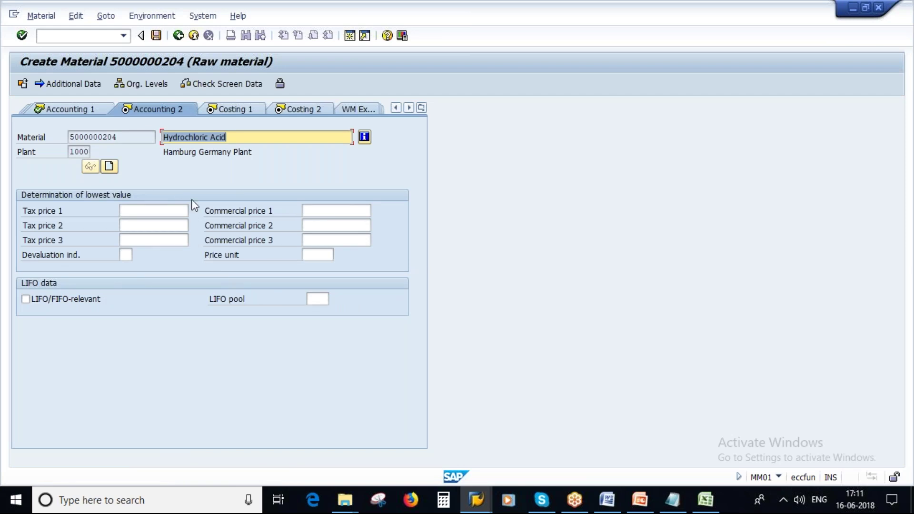
# Pass Costing 1 and Costing 2 and save the new material
pyautogui.press('Return')
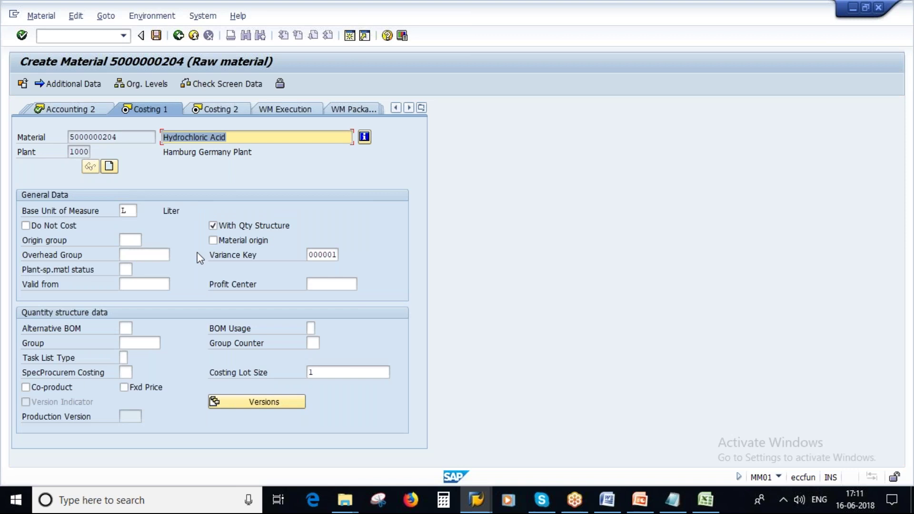
pyautogui.press('Return')
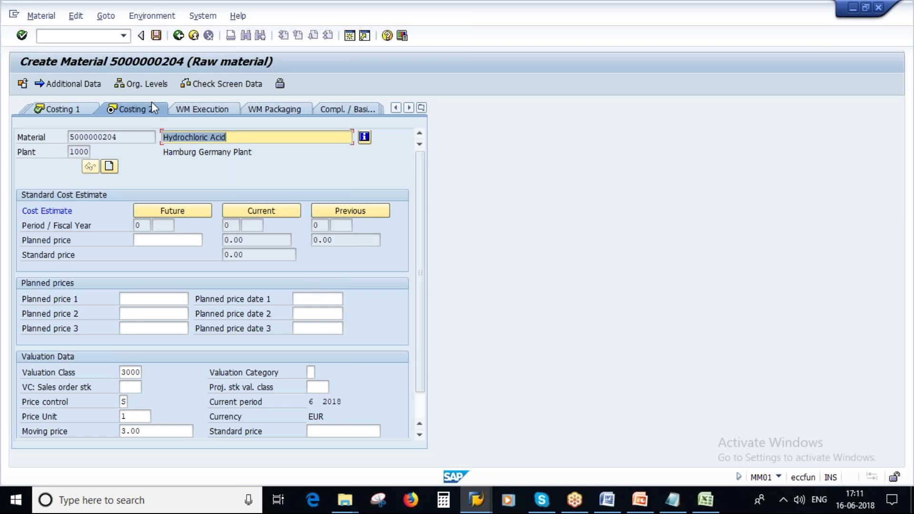
pyautogui.click(156, 36)
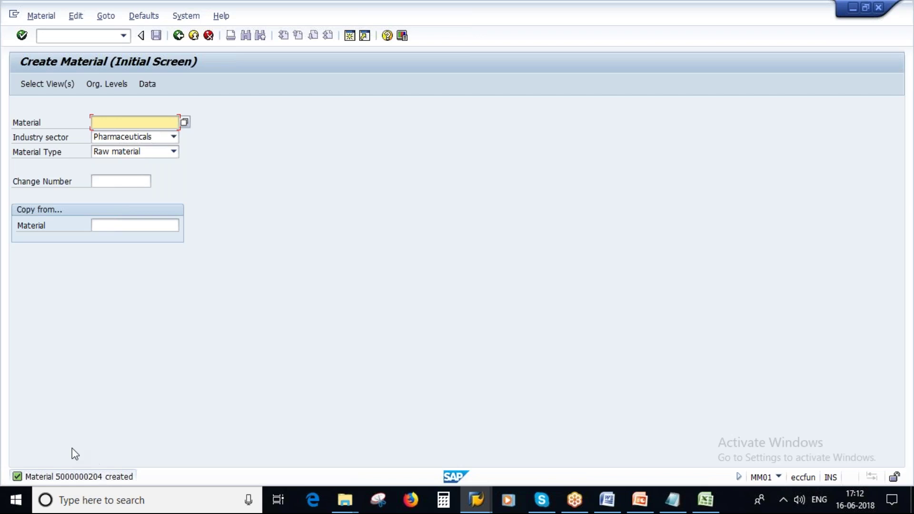
pyautogui.click(51, 18)
pyautogui.moveTo(71, 62)
pyautogui.click(181, 62)
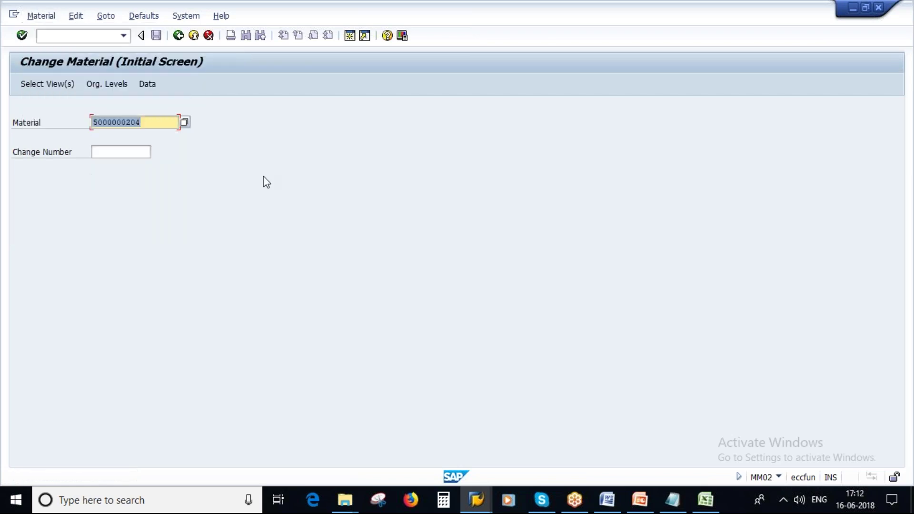
pyautogui.press('End')
pyautogui.hotkey('shift', 'Home')
pyautogui.click(675, 507)
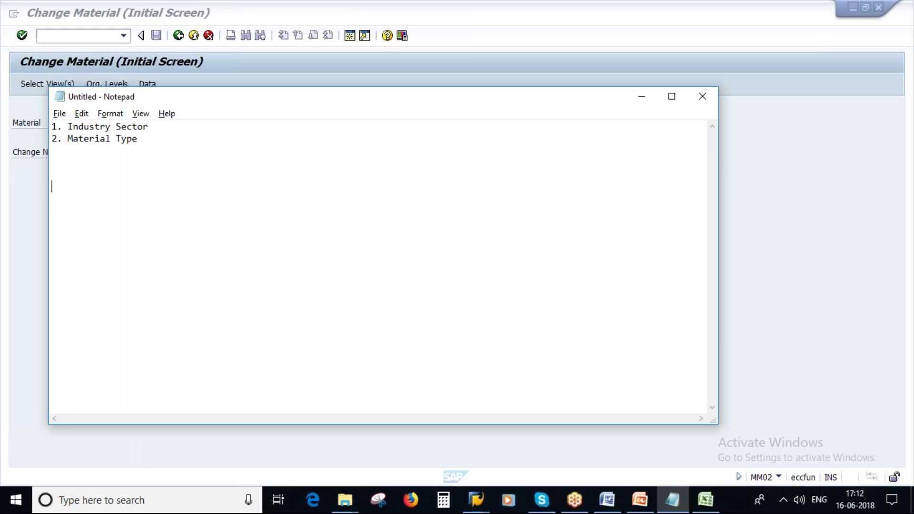
# Type the note 'Internal Numbering - System will assign no. -'
pyautogui.press('capslock')
pyautogui.write('Internal')
pyautogui.press('capslock')
pyautogui.write('N')
pyautogui.press('capslock')
pyautogui.write('umbering')
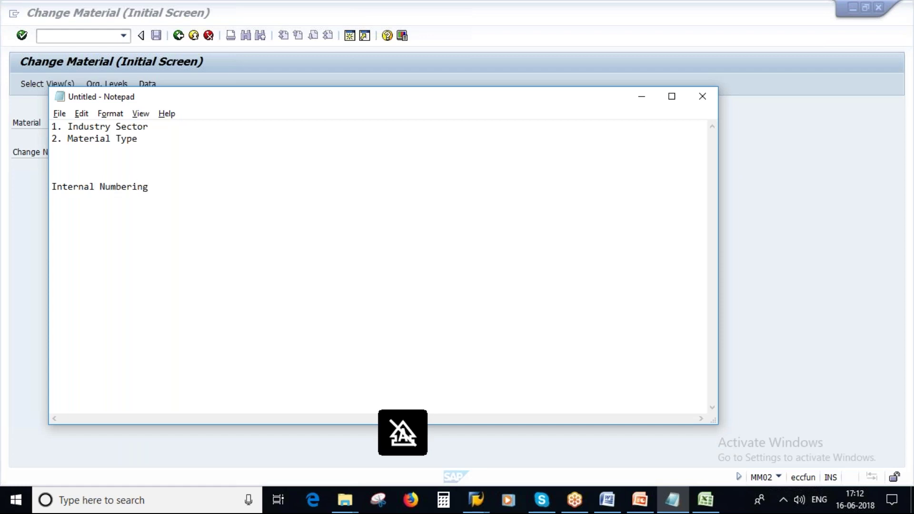
pyautogui.write(' -')
pyautogui.press('capslock')
pyautogui.write('S')
pyautogui.press('capslock')
pyautogui.write('sytem')
pyautogui.press('BackSpace')
pyautogui.press('BackSpace')
pyautogui.press('BackSpace')
pyautogui.press('BackSpace')
pyautogui.press('BackSpace')
pyautogui.write('sytem')
pyautogui.press('BackSpace')
pyautogui.press('BackSpace')
pyautogui.press('BackSpace')
pyautogui.press('BackSpace')
pyautogui.press('BackSpace')
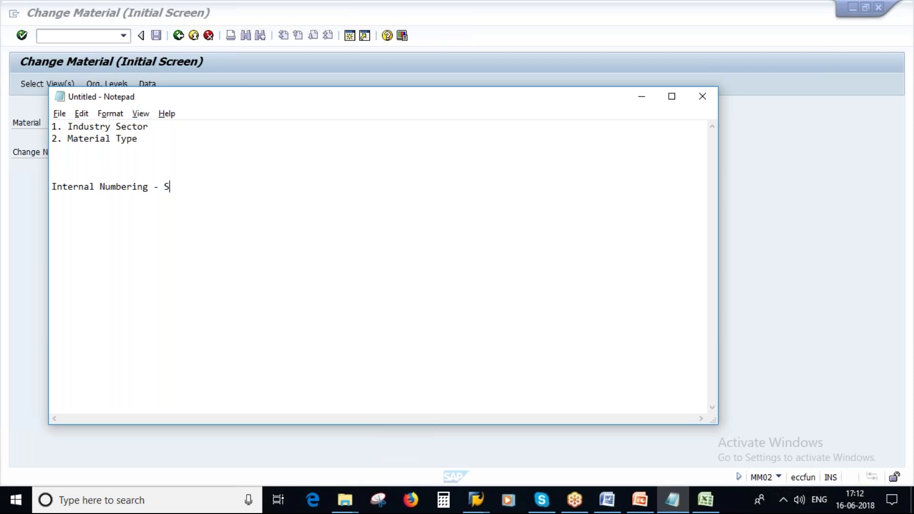
pyautogui.write('ystem will assign no')
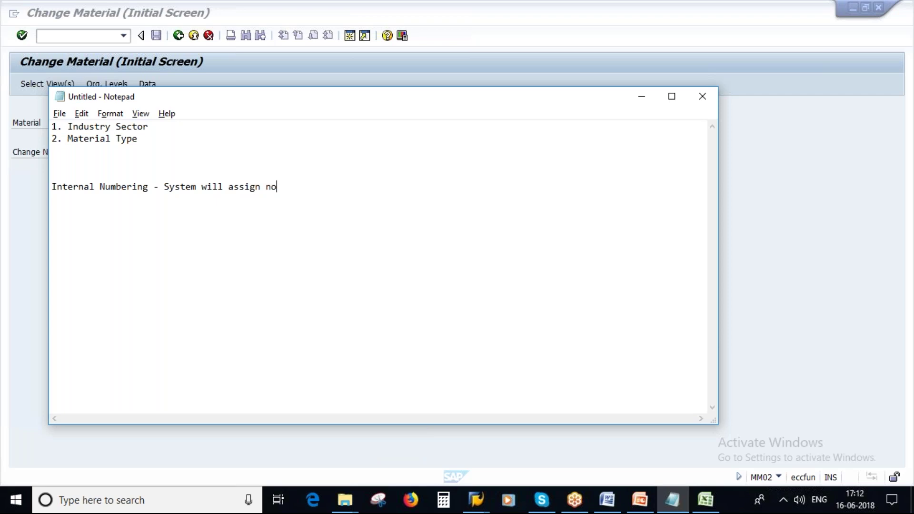
pyautogui.write('. -')
pyautogui.hotkey('alt', 'Tab')
pyautogui.hotkey('ctrl', 'c')
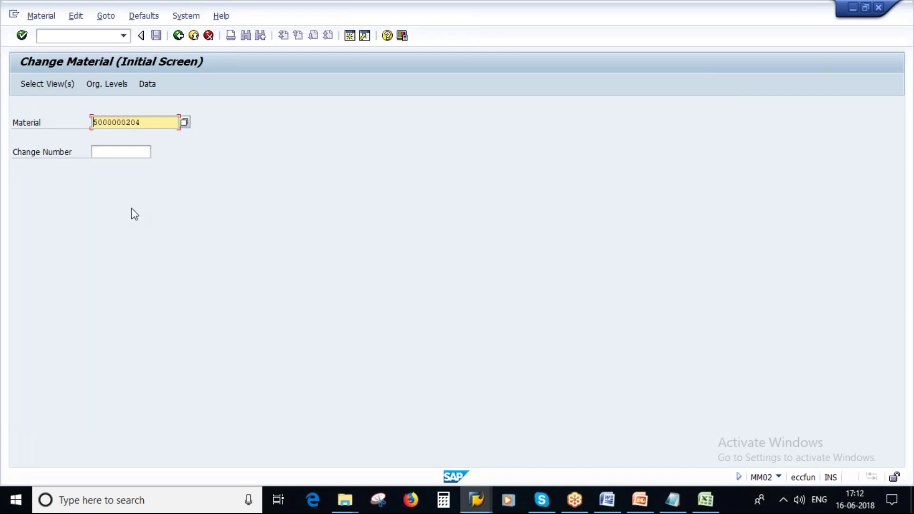
pyautogui.click(672, 499)
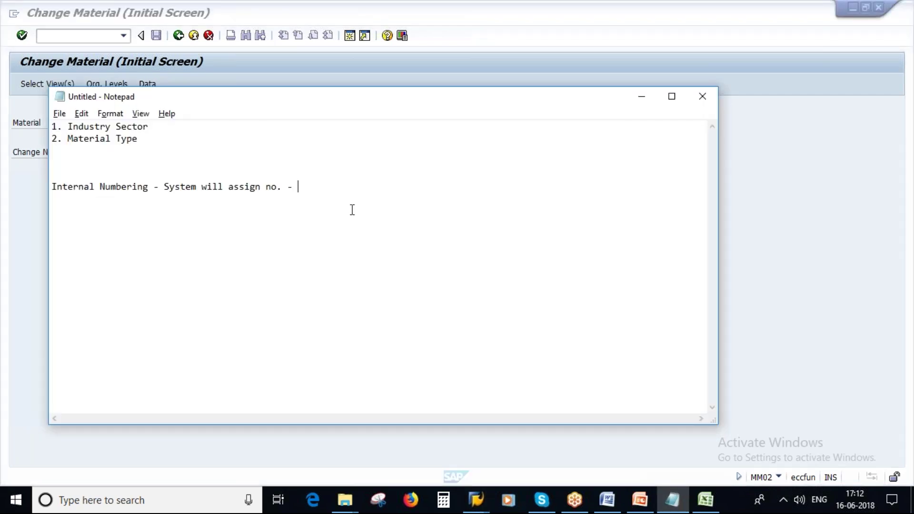
pyautogui.hotkey('ctrl', 'v')
pyautogui.click(305, 189)
pyautogui.press('Right')
pyautogui.press('Right')
pyautogui.press('Right')
pyautogui.press('Right')
pyautogui.press('Delete')
pyautogui.press('Delete')
pyautogui.press('BackSpace')
pyautogui.write('000 -')
pyautogui.click(298, 188)
pyautogui.press('BackSpace')
pyautogui.press('BackSpace')
pyautogui.write('=>')
pyautogui.click(370, 185)
pyautogui.write('5999999999')
pyautogui.moveTo(303, 186); pyautogui.dragTo(428, 196)
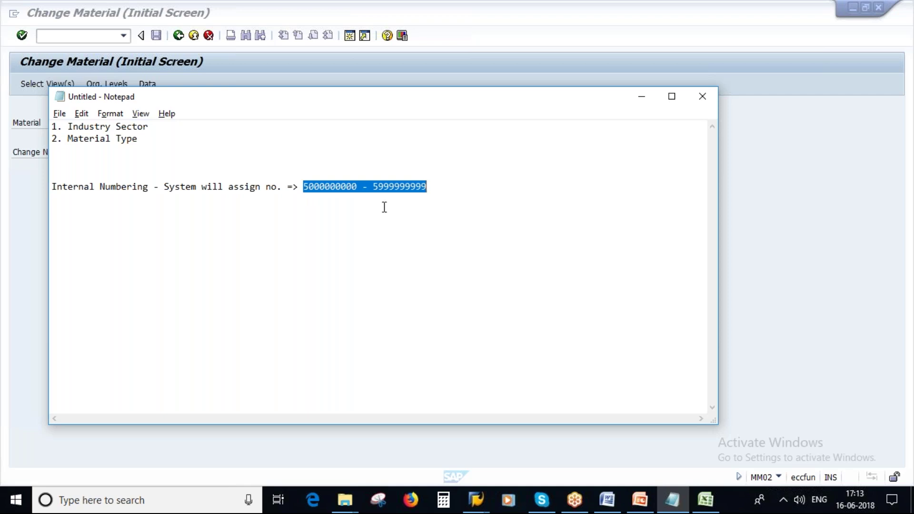
pyautogui.click(369, 187)
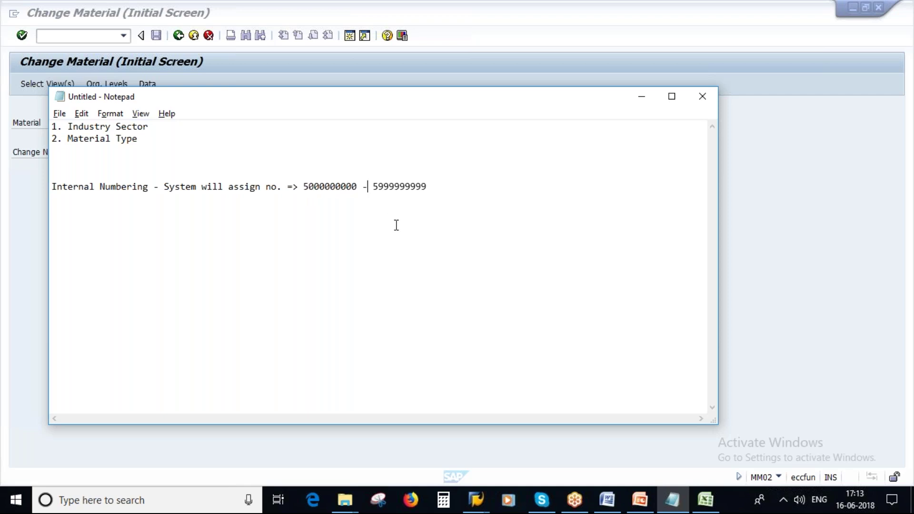
pyautogui.hotkey('alt', 'Tab')
pyautogui.moveTo(153, 122); pyautogui.dragTo(92, 122)
pyautogui.hotkey('ctrl', 'c')
pyautogui.click(269, 250)
pyautogui.hotkey('alt', 'Tab')
pyautogui.click(438, 187)
pyautogui.click(74, 161)
pyautogui.press('Return')
pyautogui.press('Return')
pyautogui.click(70, 160)
pyautogui.hotkey('ctrl', 'v')
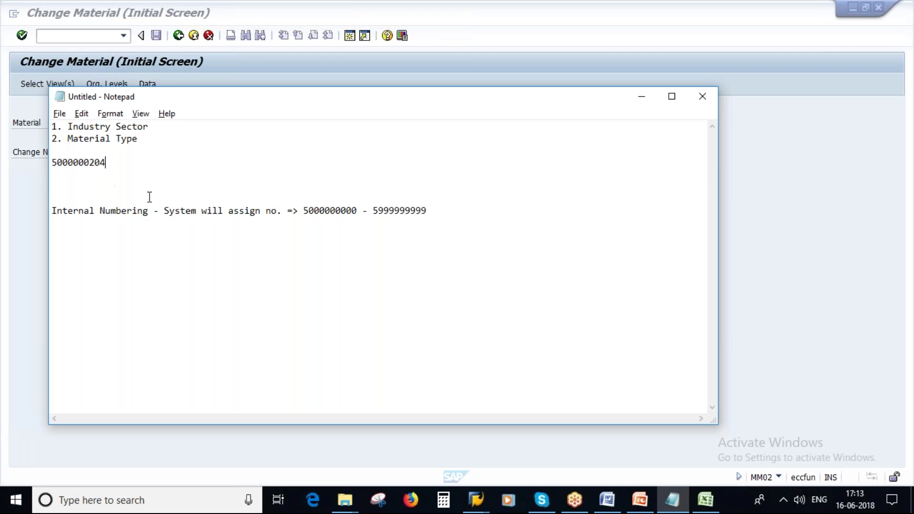
pyautogui.press('Return')
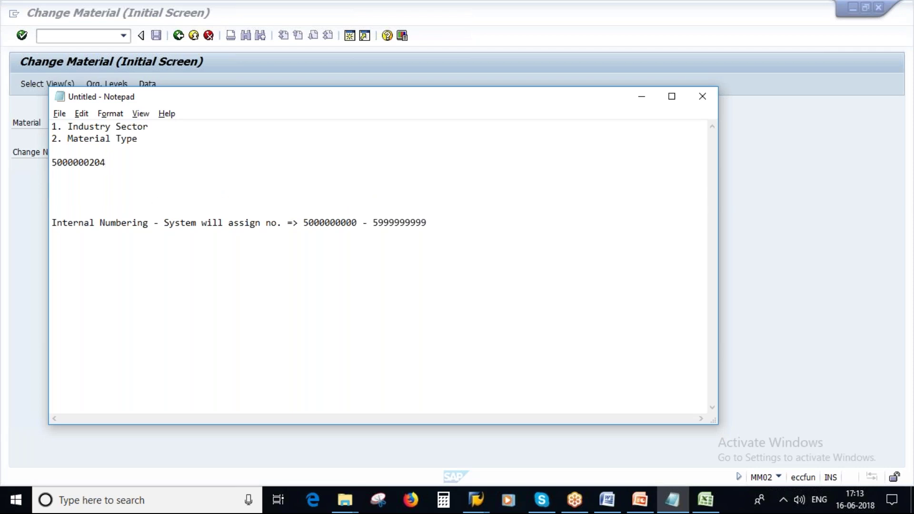
pyautogui.hotkey('ctrl', 'v')
pyautogui.press('BackSpace')
pyautogui.write('5')
pyautogui.press('Return')
pyautogui.write('5000000206')
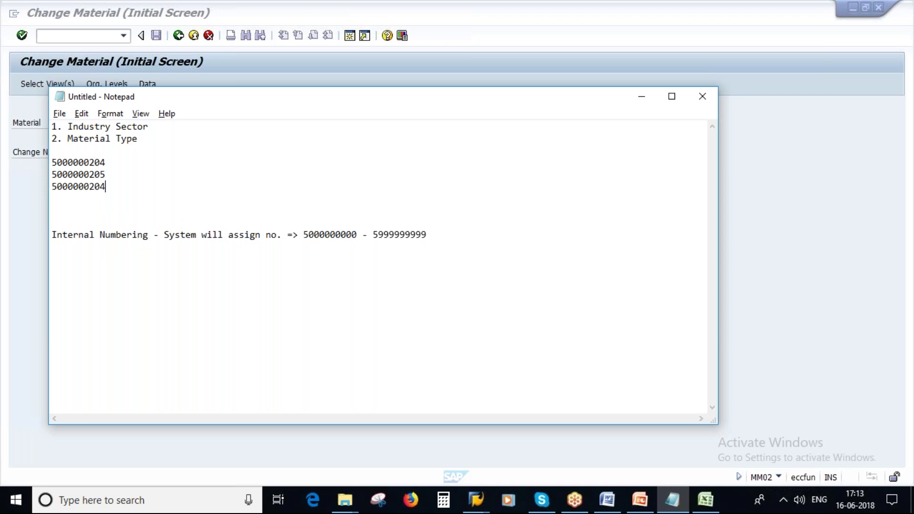
pyautogui.press('BackSpace')
pyautogui.write('6')
# Append '-ROH' to the end of the internal numbering line
pyautogui.moveTo(303, 234); pyautogui.dragTo(426, 247)
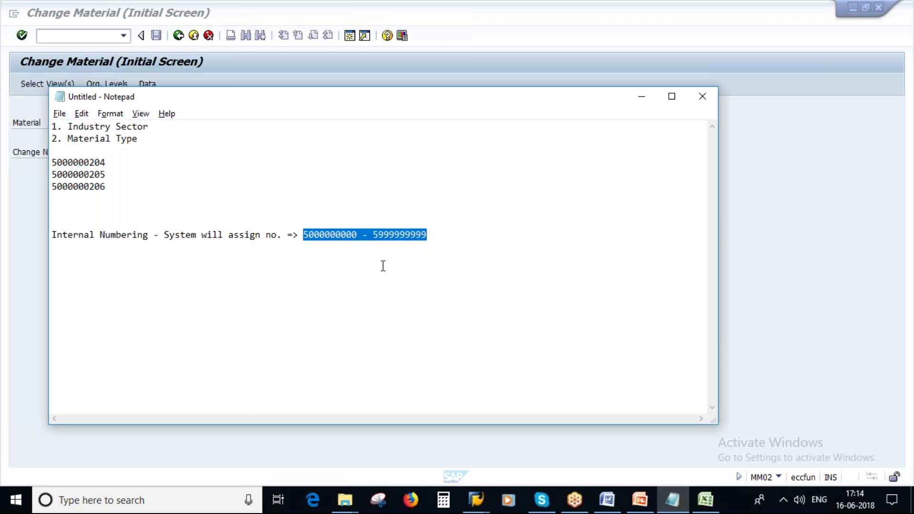
pyautogui.click(440, 234)
pyautogui.write('-')
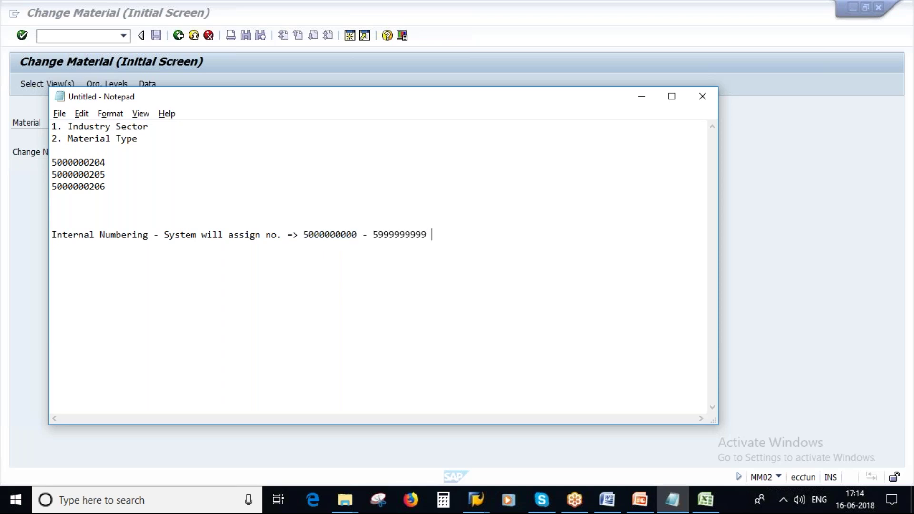
pyautogui.press('capslock')
pyautogui.write('RO')
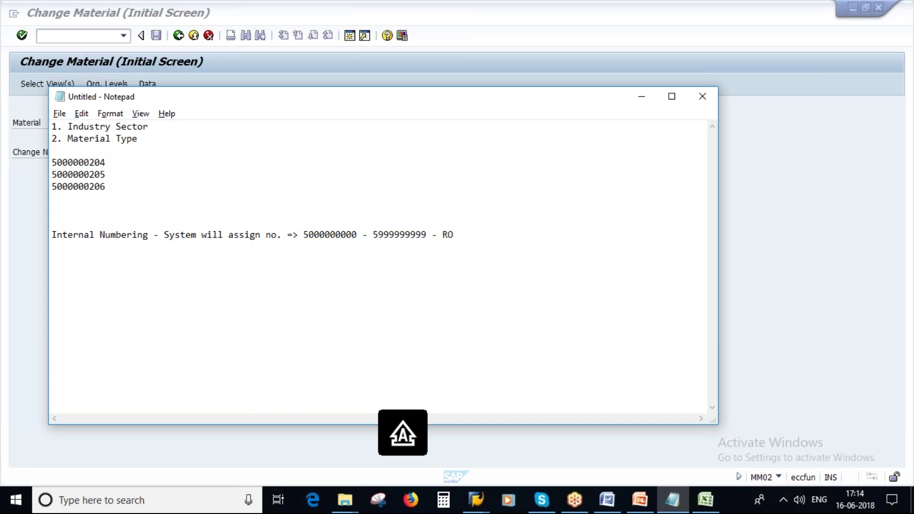
pyautogui.write('H')
pyautogui.moveTo(300, 234)
pyautogui.mouseDown()
pyautogui.moveTo(463, 234)
pyautogui.moveTo(308, 236)
pyautogui.mouseUp()
pyautogui.click(493, 235)
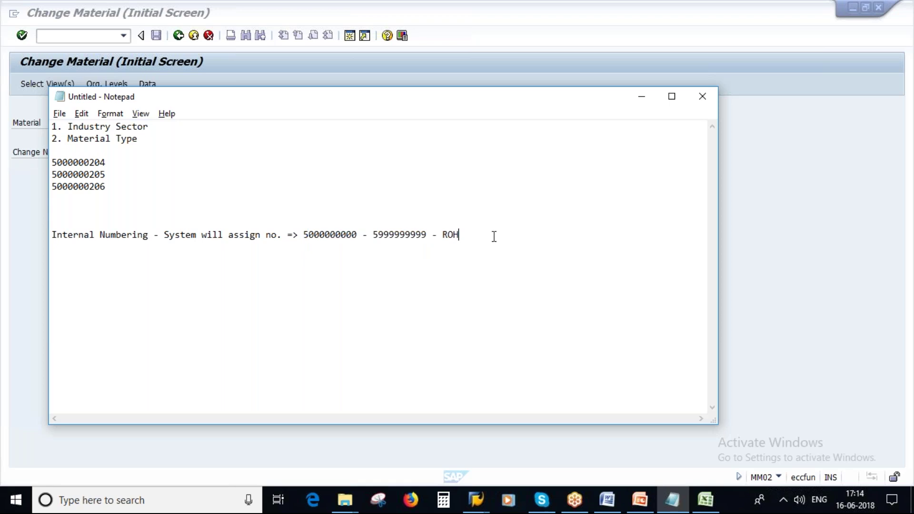
pyautogui.press('Return')
pyautogui.press('Return')
pyautogui.write('FERT -')
pyautogui.moveTo(301, 233); pyautogui.dragTo(426, 234)
pyautogui.hotkey('ctrl', 'c')
pyautogui.click(112, 259)
pyautogui.hotkey('ctrl', 'v')
pyautogui.click(90, 259)
pyautogui.press('Delete')
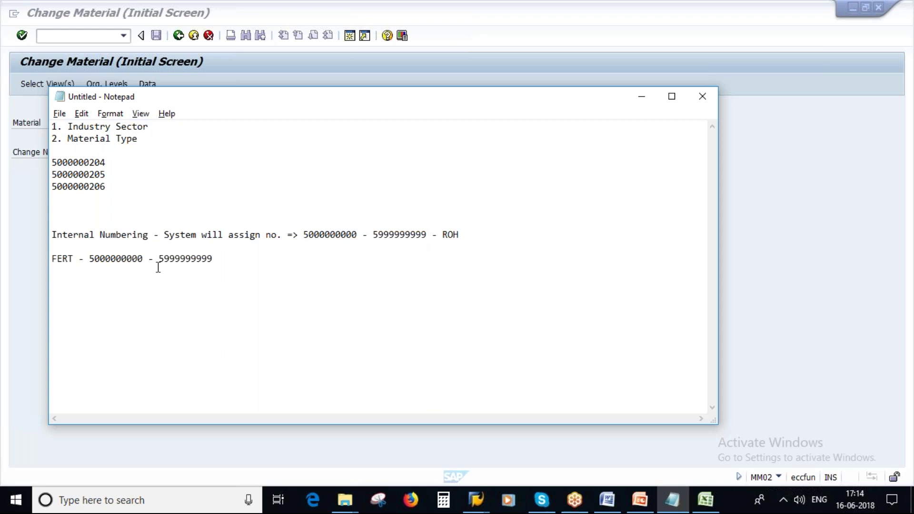
pyautogui.write('6')
pyautogui.press('Right')
pyautogui.press('Right')
pyautogui.press('Right')
pyautogui.press('Right')
pyautogui.press('Right')
pyautogui.press('Right')
pyautogui.press('Right')
pyautogui.press('Right')
pyautogui.press('Right')
pyautogui.press('Right')
pyautogui.press('Right')
pyautogui.press('Right')
pyautogui.press('Delete')
pyautogui.write('6')
pyautogui.moveTo(89, 258); pyautogui.dragTo(228, 259)
pyautogui.click(132, 261)
# Delete the FERT line and remove the ROH suffix from the numbering line
pyautogui.click(114, 259)
pyautogui.click(216, 258)
pyautogui.hotkey('shift', 'Home')
pyautogui.press('Home')
pyautogui.press('Delete')
pyautogui.moveTo(224, 258); pyautogui.dragTo(73, 247)
pyautogui.press('Delete')
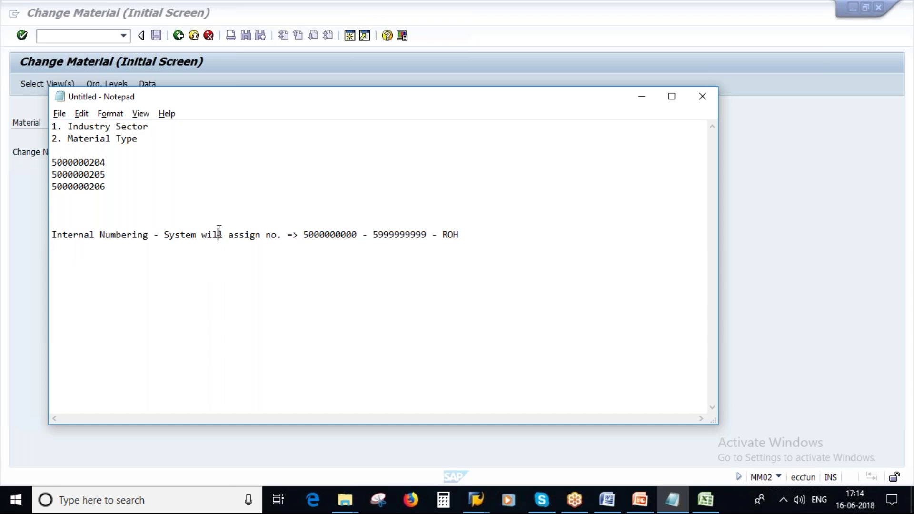
pyautogui.click(469, 235)
pyautogui.press('BackSpace')
pyautogui.press('BackSpace')
pyautogui.press('BackSpace')
pyautogui.press('BackSpace')
pyautogui.press('BackSpace')
pyautogui.press('BackSpace')
# Add the line 'External Numbering - User will assign the no.' below the internal range note
pyautogui.click(144, 234)
pyautogui.moveTo(145, 234); pyautogui.dragTo(47, 237)
pyautogui.hotkey('ctrl', 'c')
pyautogui.click(57, 250)
pyautogui.hotkey('ctrl', 'v')
pyautogui.hotkey('ctrl', 'Left')
pyautogui.press('Left')
pyautogui.press('Left')
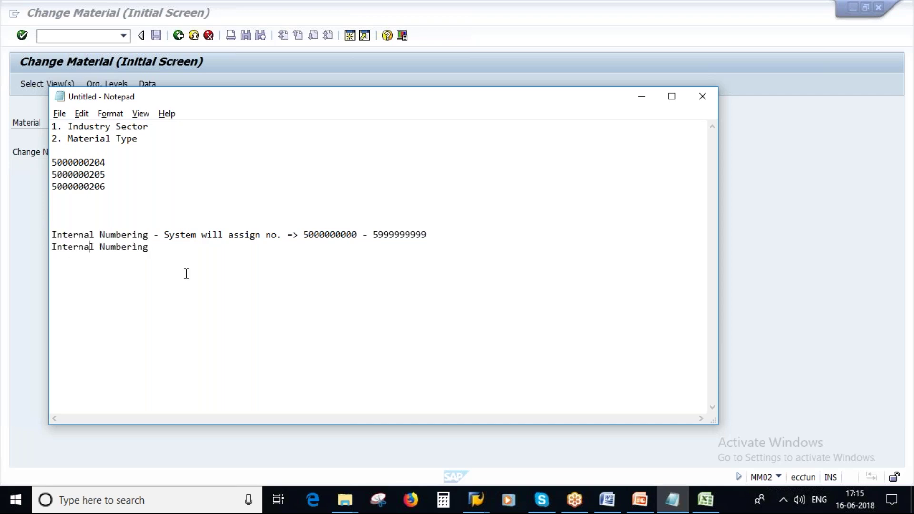
pyautogui.press('Left')
pyautogui.press('Left')
pyautogui.press('Left')
pyautogui.press('Left')
pyautogui.press('Left')
pyautogui.press('Left')
pyautogui.press('Delete')
pyautogui.press('Delete')
pyautogui.press('capslock')
pyautogui.press('capslock')
pyautogui.write('Ex')
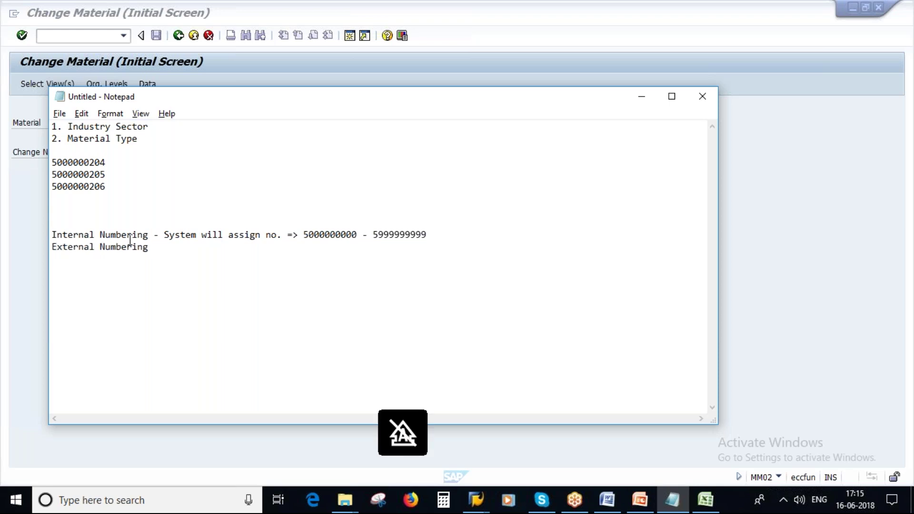
pyautogui.click(152, 251)
pyautogui.write('-')
pyautogui.press('capslock')
pyautogui.write('U')
pyautogui.press('capslock')
pyautogui.write('ser will ass')
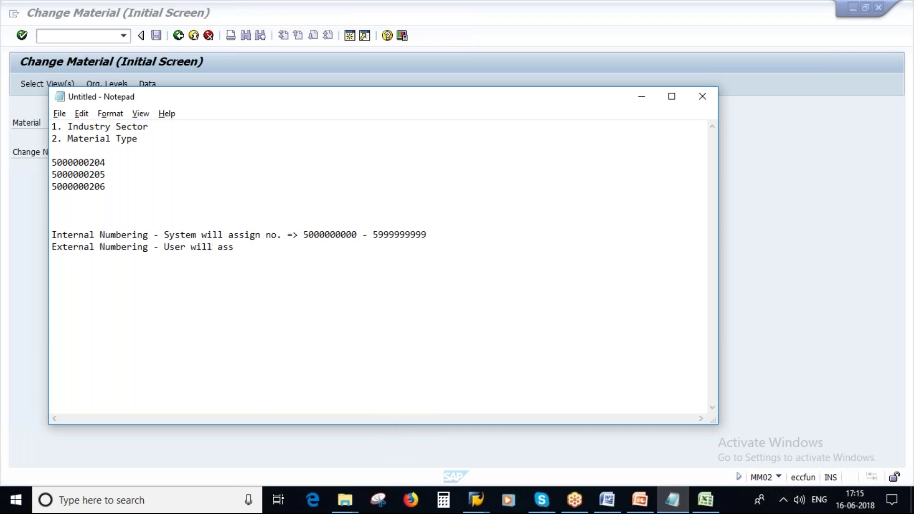
pyautogui.write('ign the no.')
# Start Material > Create > Immediately in SAP
pyautogui.click(475, 500)
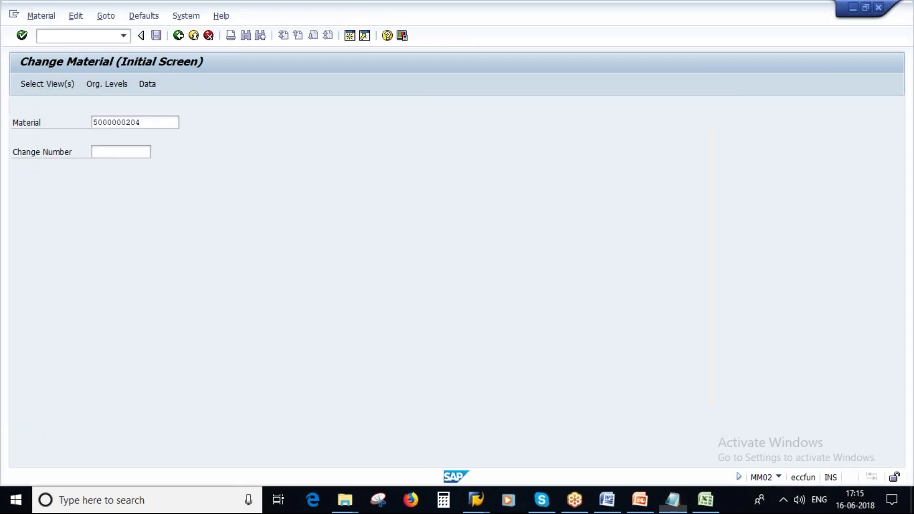
pyautogui.click(41, 16)
pyautogui.moveTo(57, 46)
pyautogui.click(204, 45)
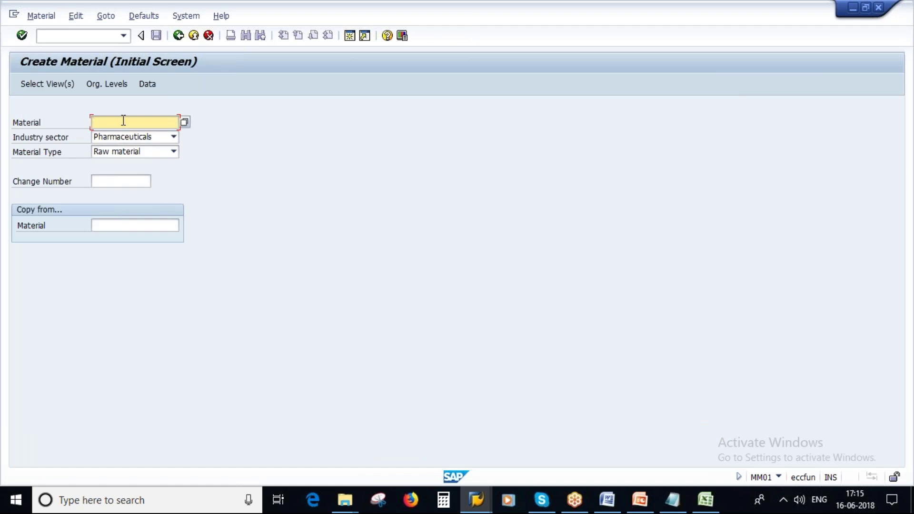
# Try test material POONAM123, cancel the view selection and clear the Material field
pyautogui.press('capslock')
pyautogui.write('POONAM123')
pyautogui.press('Return')
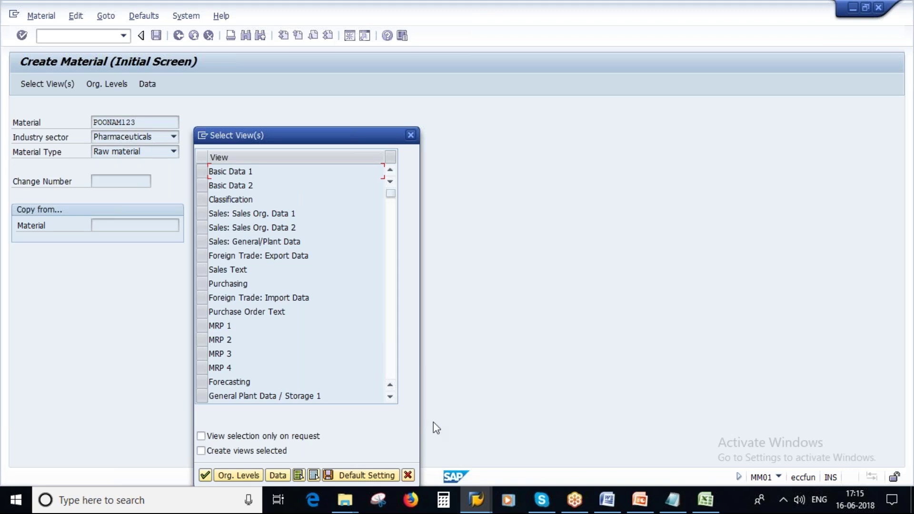
pyautogui.click(407, 474)
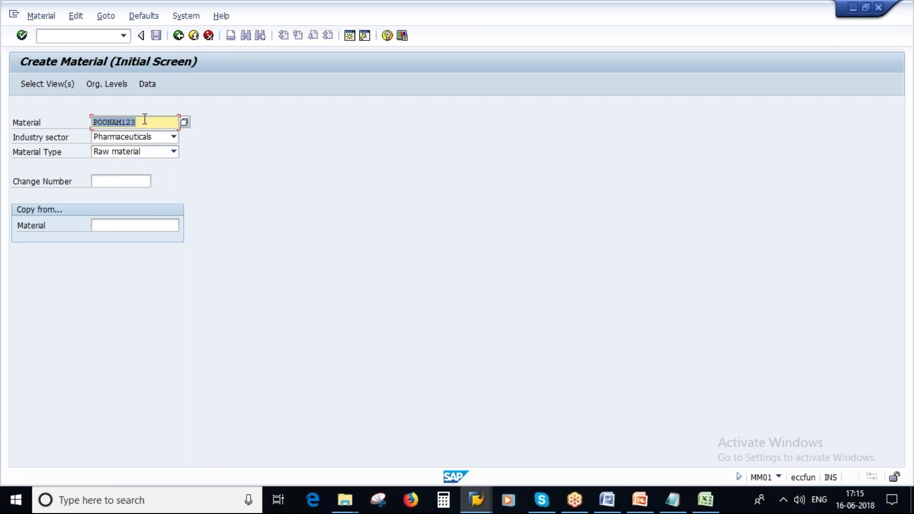
pyautogui.press('Delete')
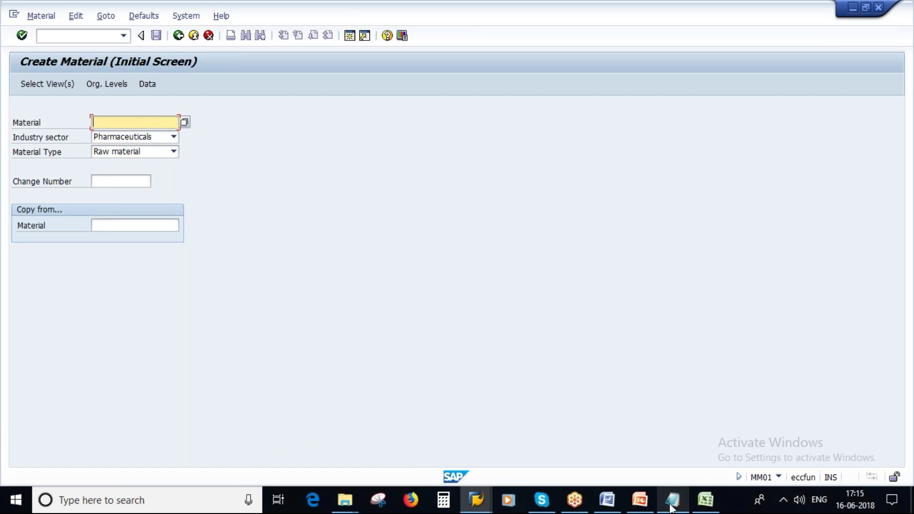
pyautogui.click(672, 500)
pyautogui.moveTo(150, 236); pyautogui.dragTo(51, 237)
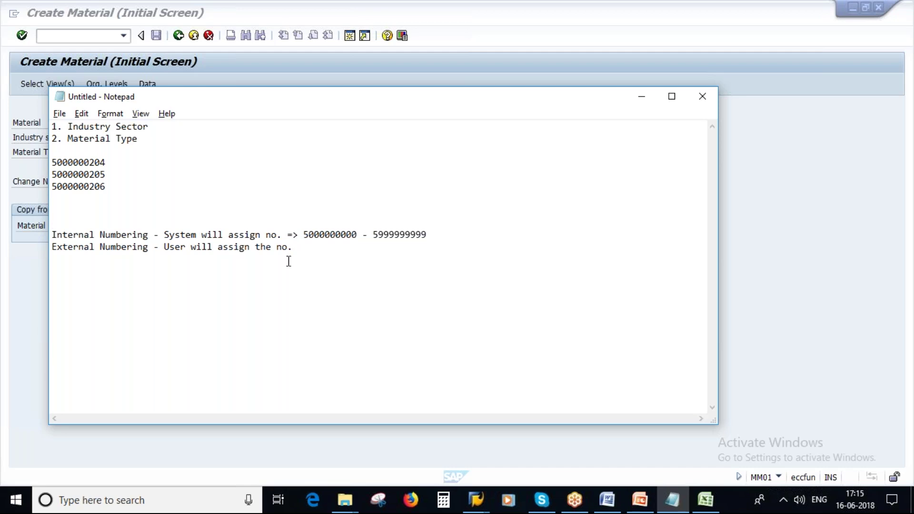
# Review slide 13 Material Numbering, highlighting 'Internal number assignment' and the 18-character note
pyautogui.click(639, 501)
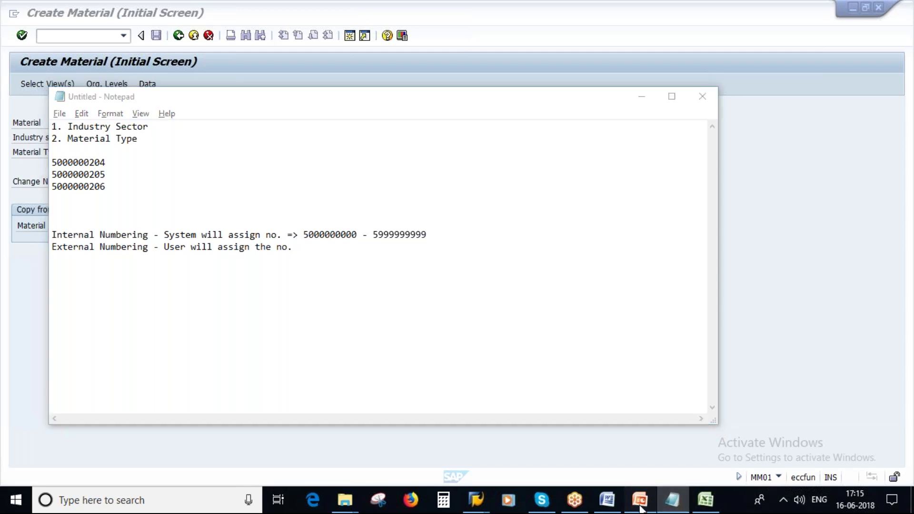
pyautogui.scroll(-2, 80, 428)
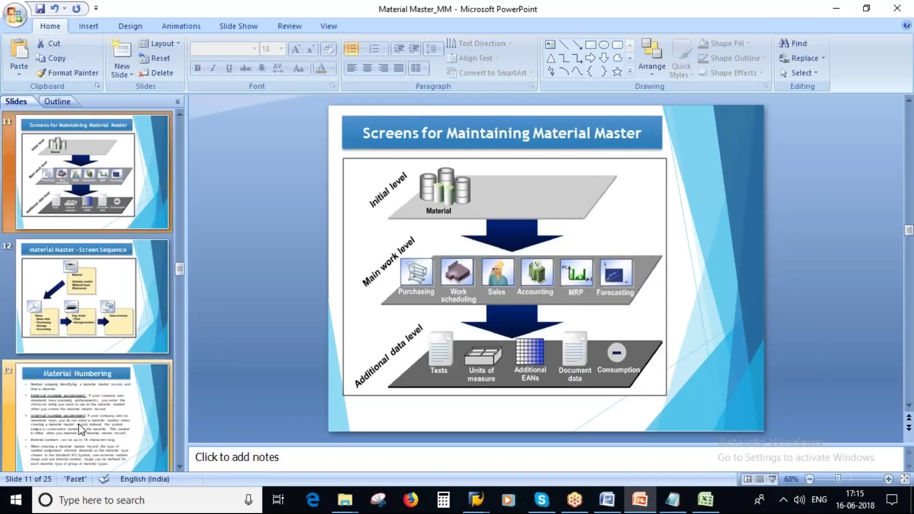
pyautogui.click(80, 428)
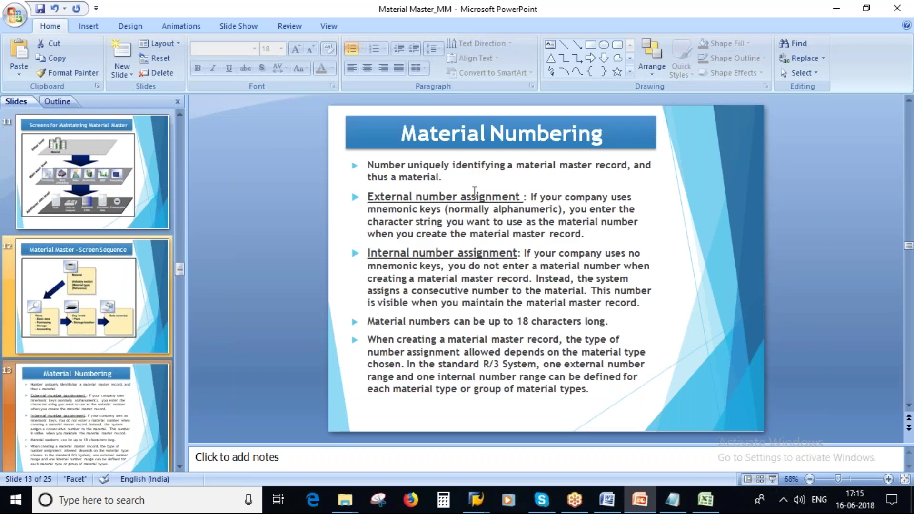
pyautogui.click(368, 196)
pyautogui.moveTo(367, 253); pyautogui.dragTo(516, 253)
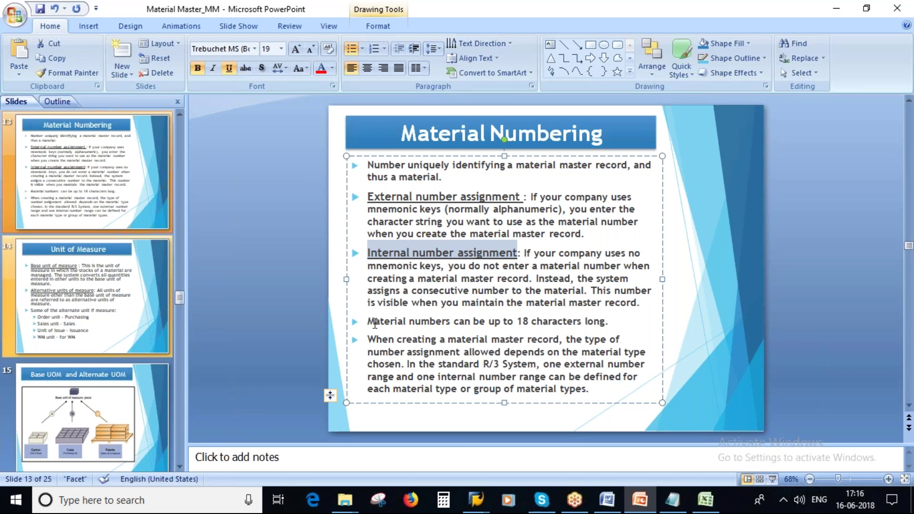
pyautogui.moveTo(373, 323); pyautogui.dragTo(605, 322)
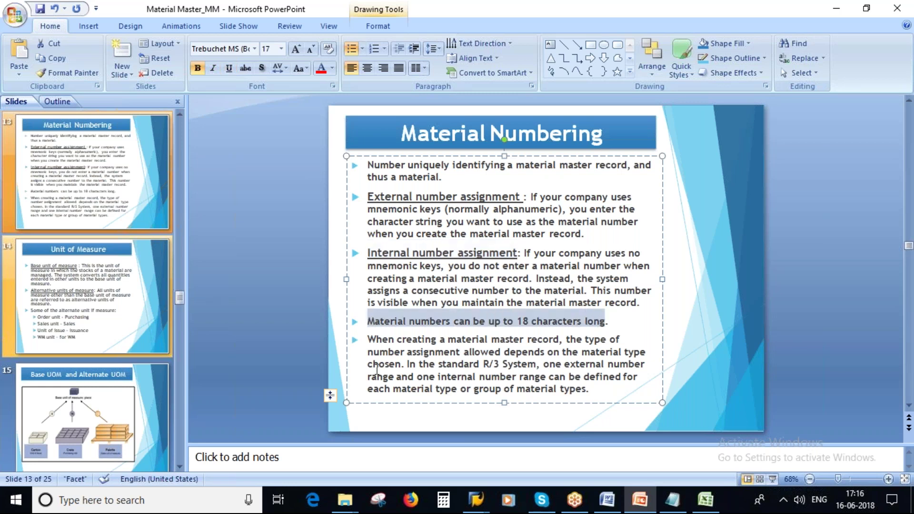
pyautogui.hotkey('alt', 'Tab')
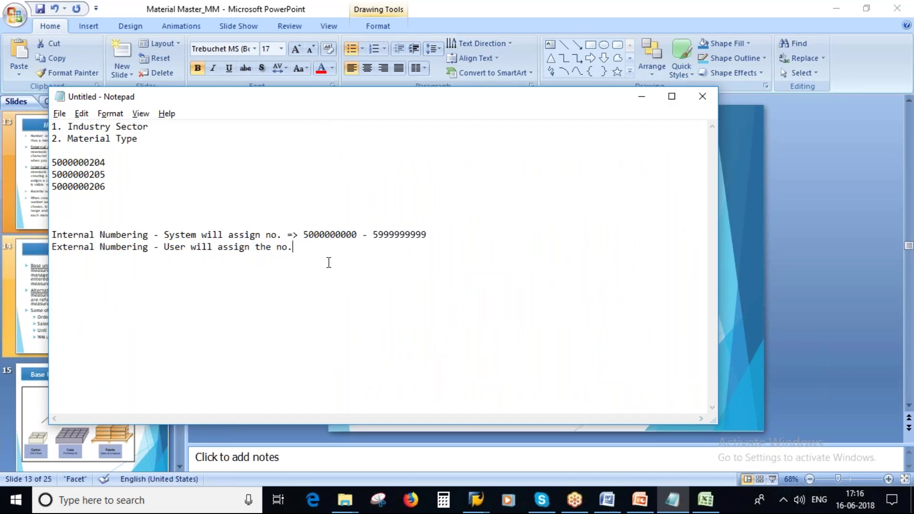
pyautogui.hotkey('alt', 'Tab')
pyautogui.scroll(-1, 142, 364)
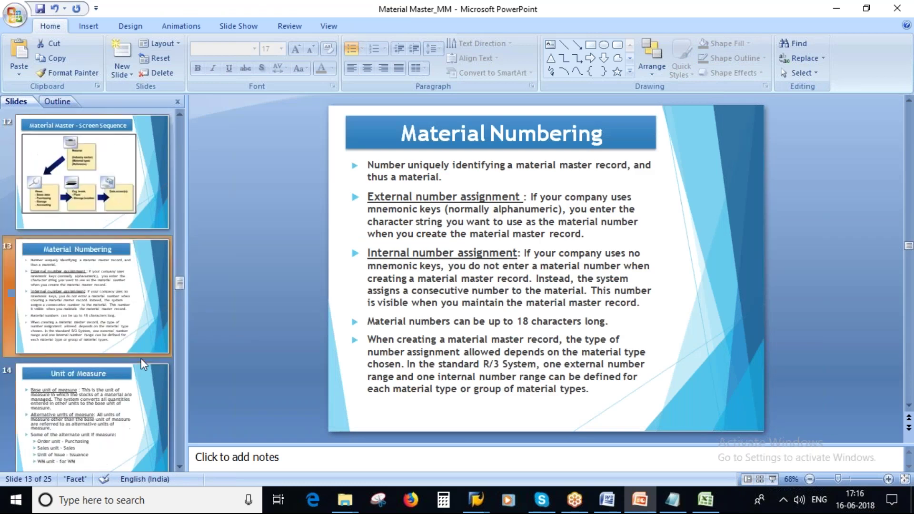
pyautogui.scroll(-1, 143, 364)
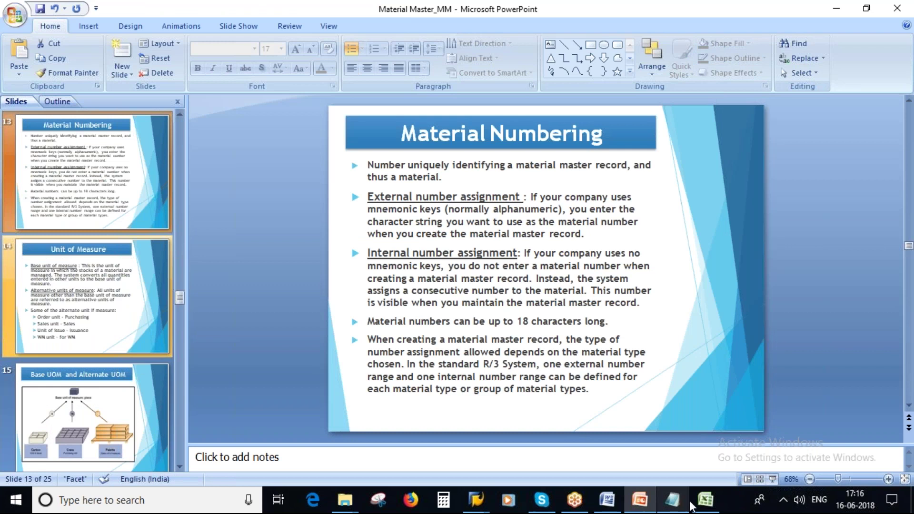
pyautogui.click(672, 505)
pyautogui.click(304, 235)
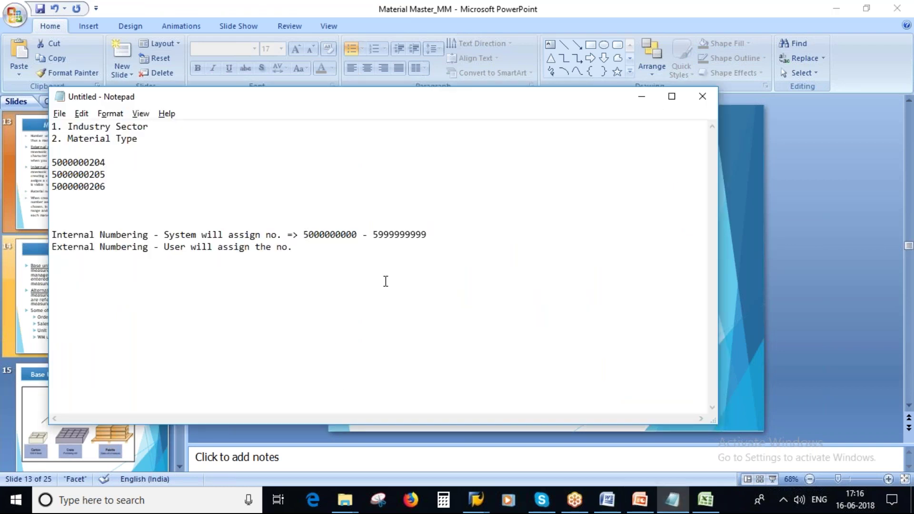
pyautogui.press('Right')
pyautogui.press('Right')
pyautogui.press('Left')
pyautogui.press('Left')
pyautogui.press('Right')
pyautogui.press('Right')
pyautogui.press('Right')
pyautogui.press('Right')
pyautogui.press('Right')
pyautogui.press('Right')
pyautogui.press('Right')
pyautogui.press('Right')
pyautogui.moveTo(303, 234); pyautogui.dragTo(358, 234)
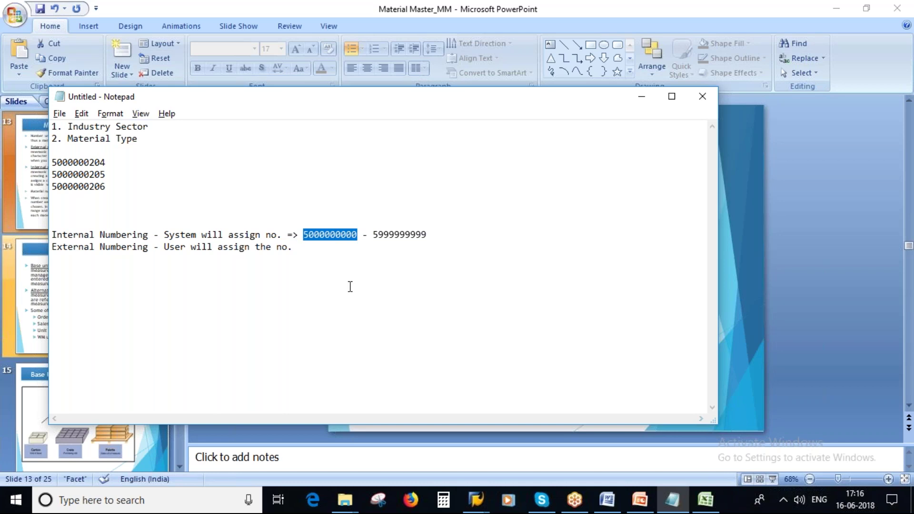
pyautogui.click(366, 312)
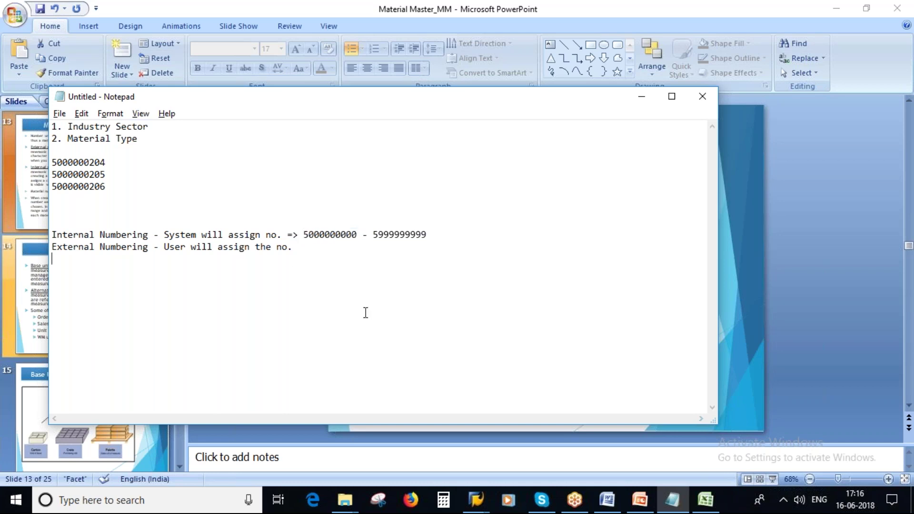
pyautogui.hotkey('alt', 'Tab')
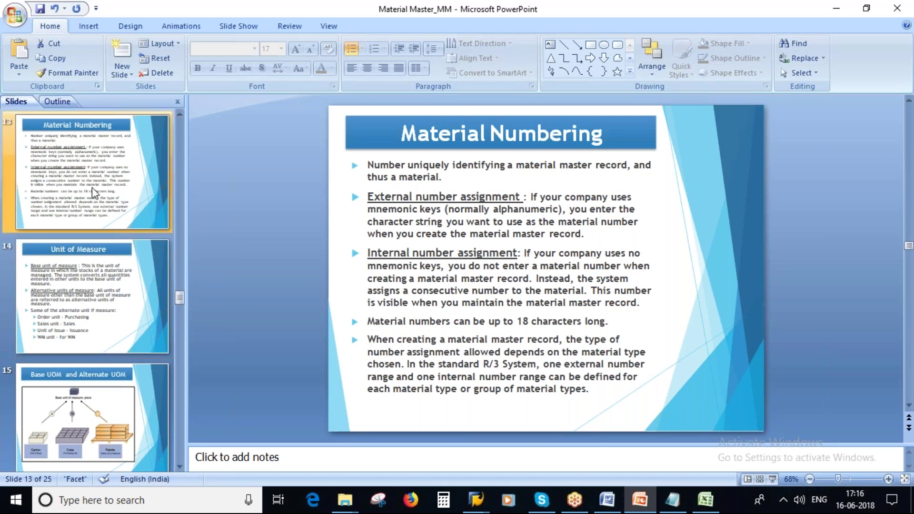
pyautogui.click(480, 500)
pyautogui.click(497, 436)
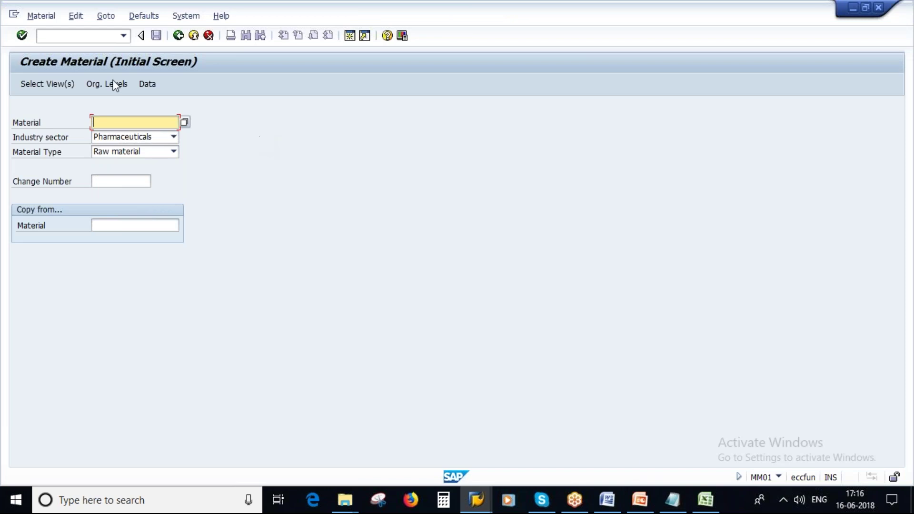
pyautogui.click(179, 35)
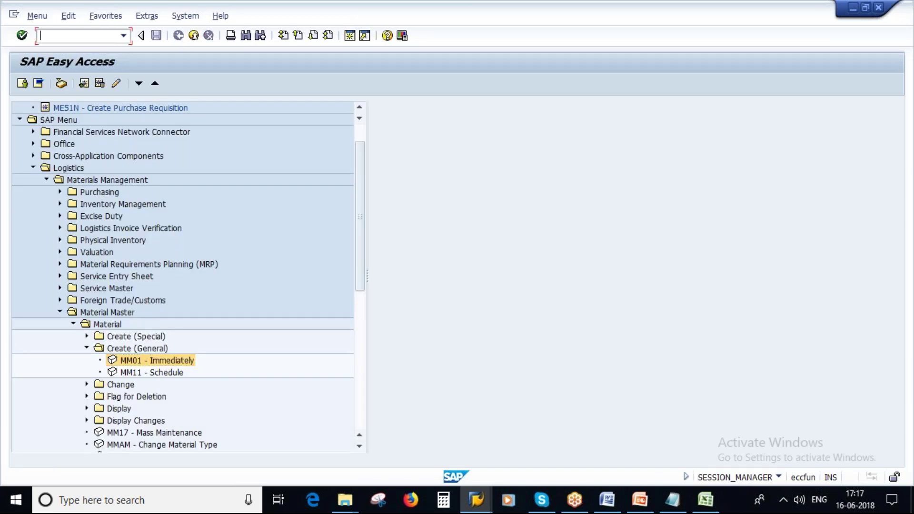
pyautogui.click(86, 384)
pyautogui.doubleClick(159, 398)
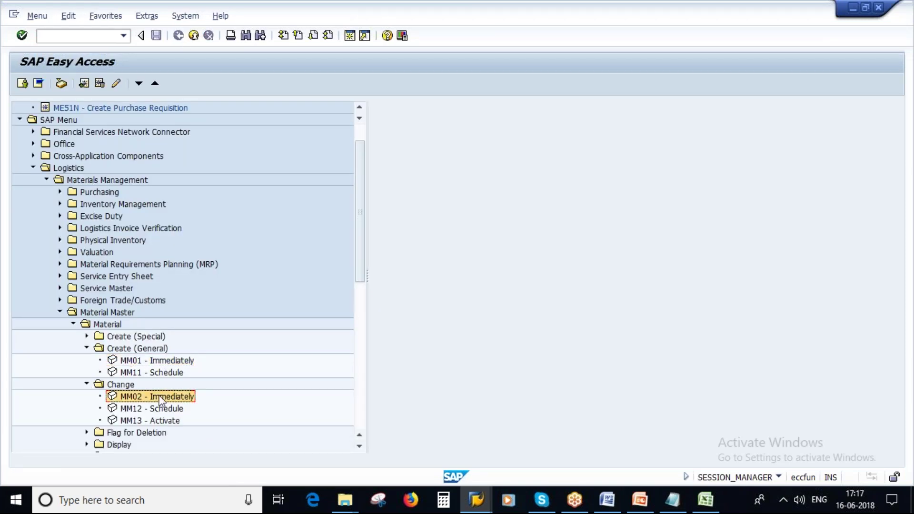
pyautogui.press('Delete')
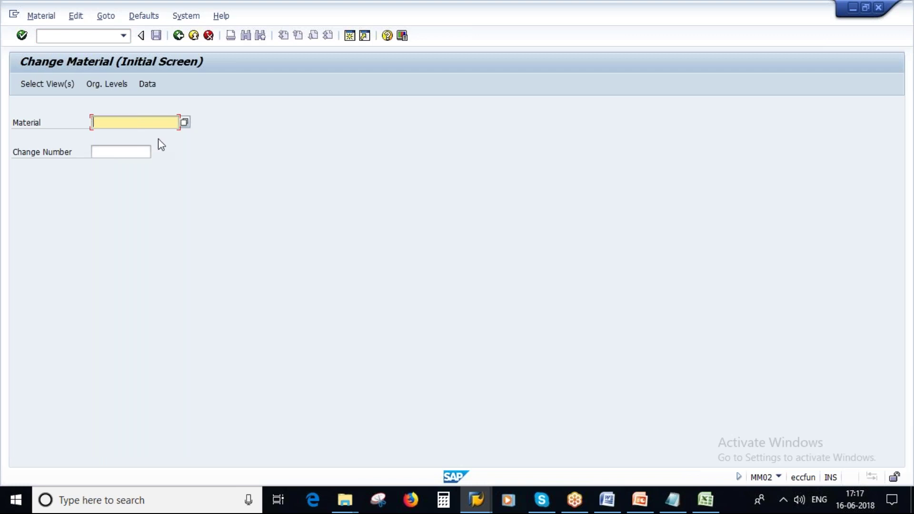
pyautogui.click(672, 500)
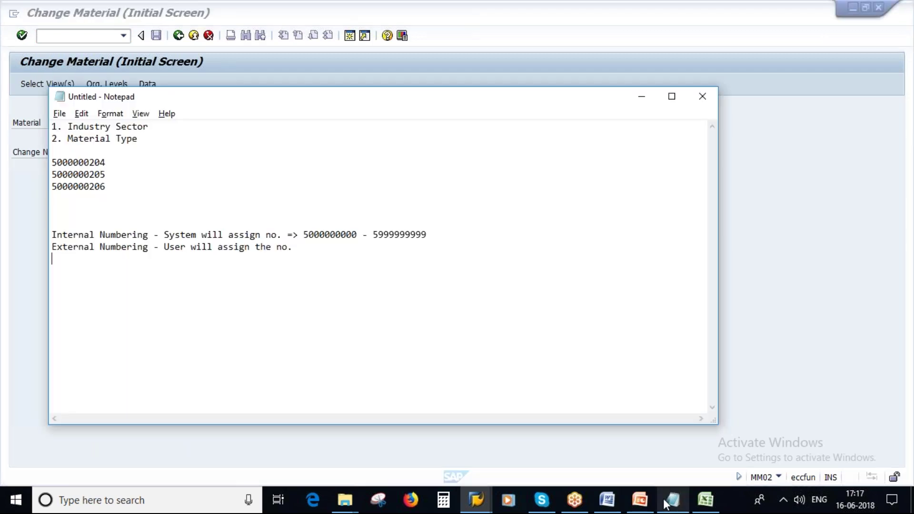
pyautogui.doubleClick(105, 162)
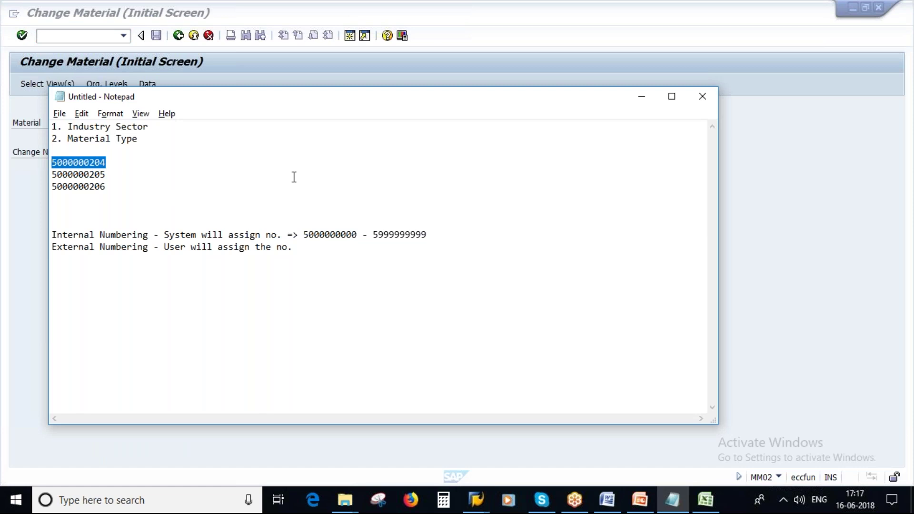
pyautogui.hotkey('ctrl', 'c')
pyautogui.hotkey('alt', 'Tab')
pyautogui.hotkey('ctrl', 'v')
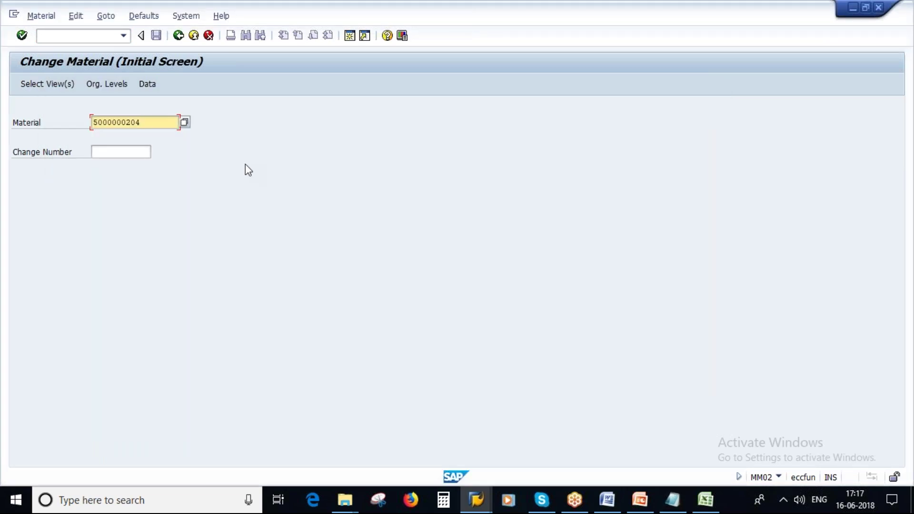
pyautogui.press('Return')
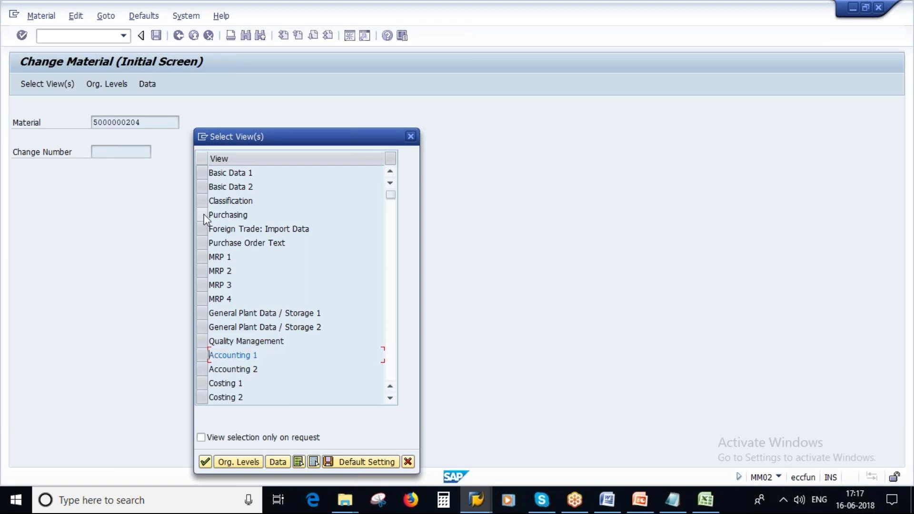
pyautogui.click(202, 215)
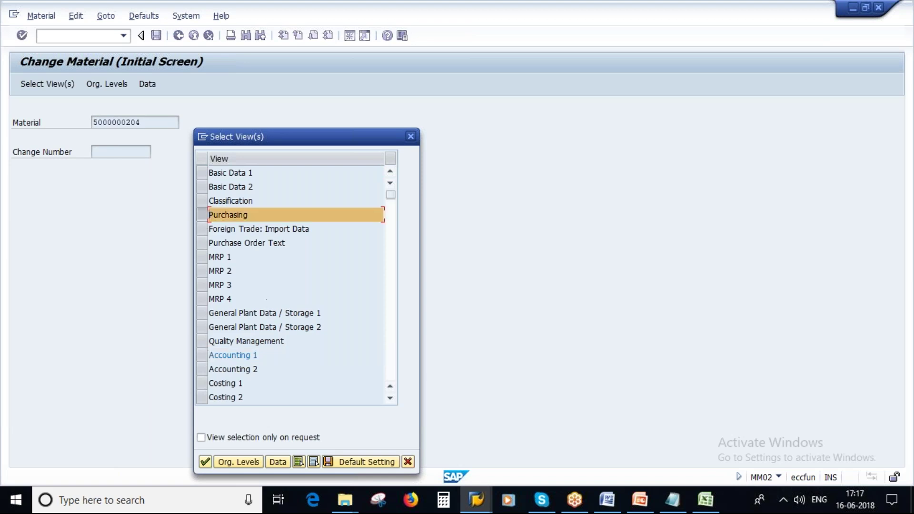
pyautogui.click(238, 460)
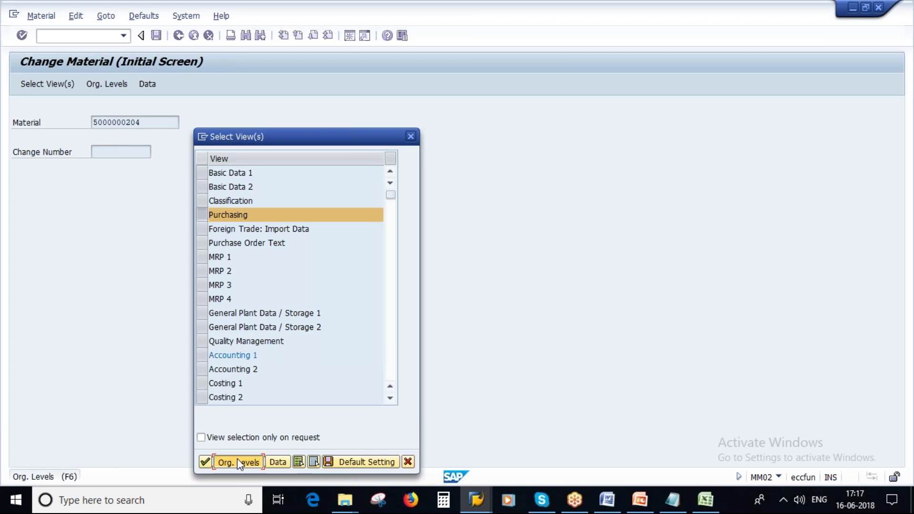
pyautogui.press('Delete')
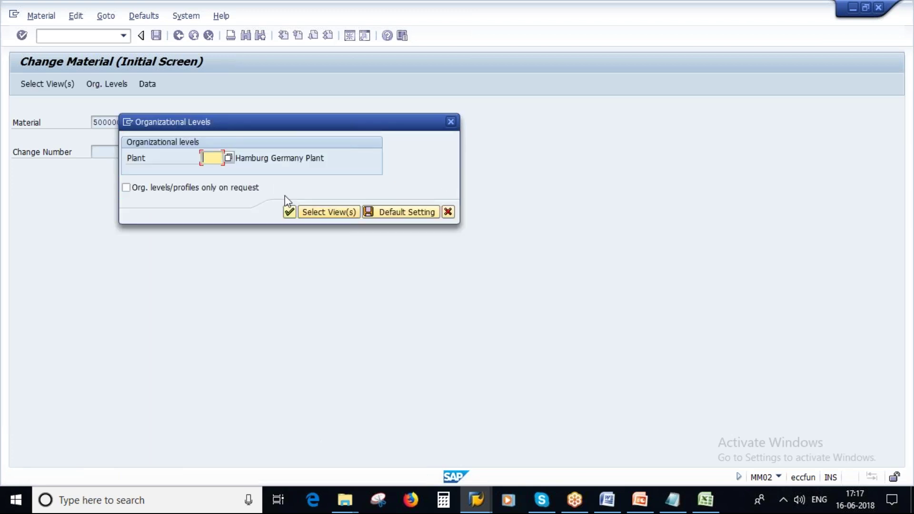
pyautogui.press('F4')
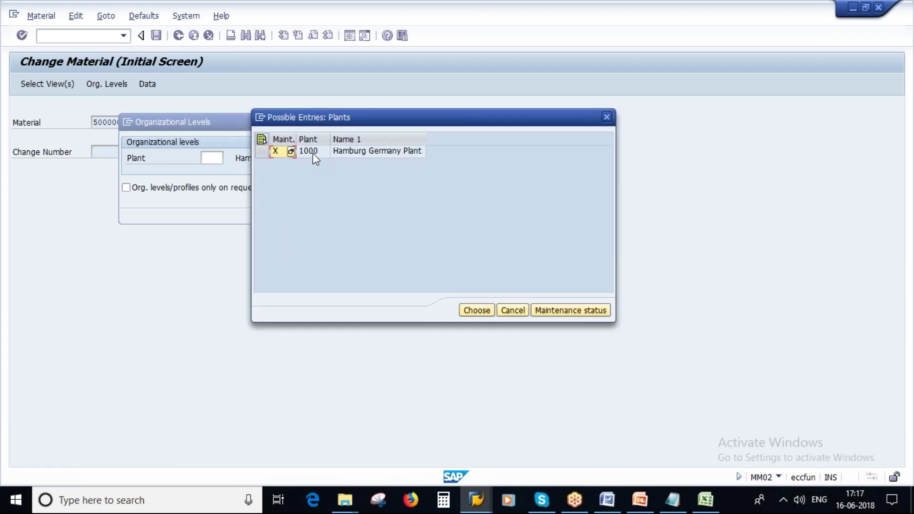
pyautogui.click(312, 153)
pyautogui.doubleClick(312, 153)
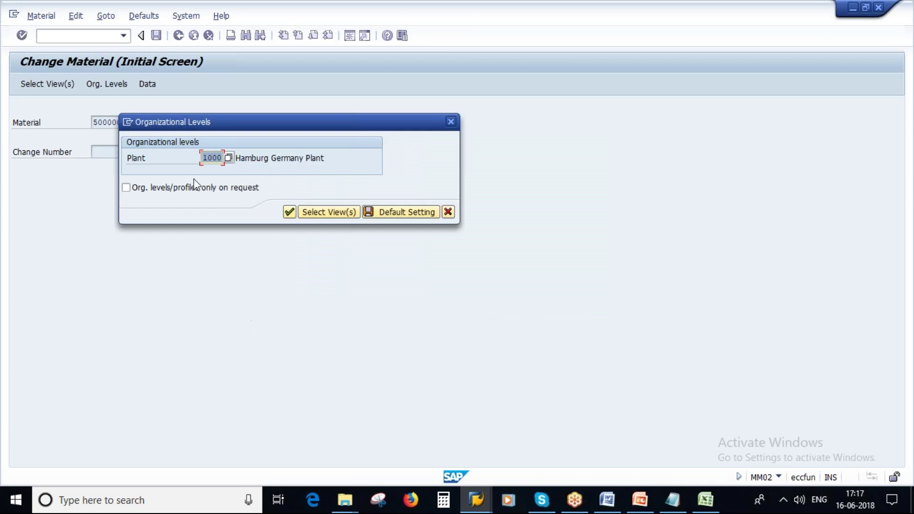
pyautogui.click(291, 212)
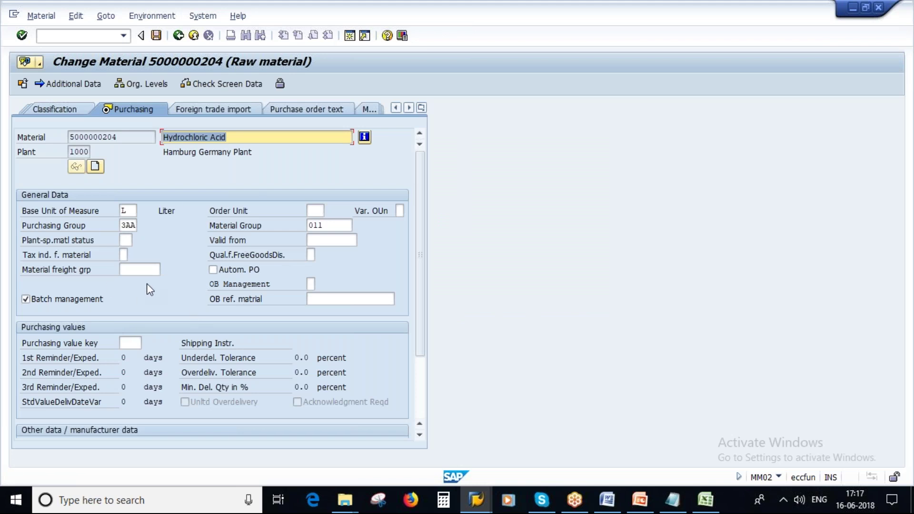
# Replace purchasing group 3AA with 369, chosen from the F4 purchasing group list
pyautogui.click(125, 226)
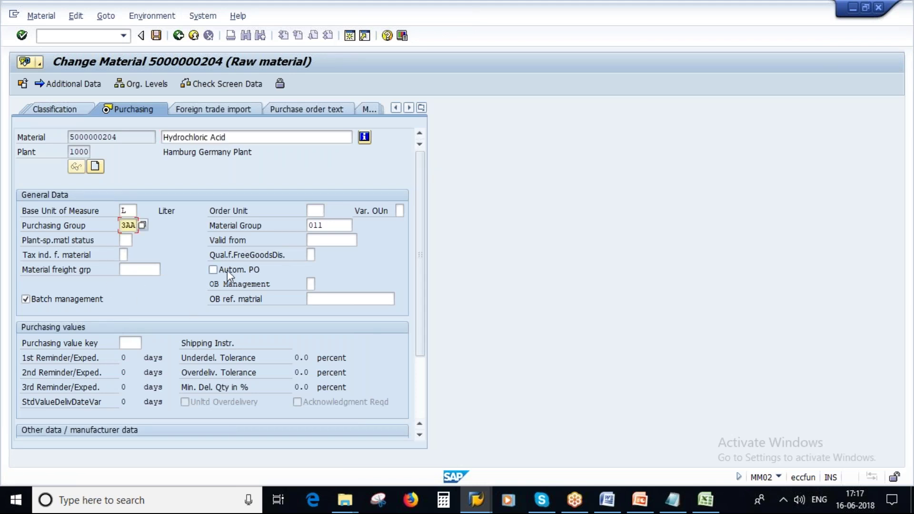
pyautogui.press('Delete')
pyautogui.press('Delete')
pyautogui.press('Delete')
pyautogui.press('Return')
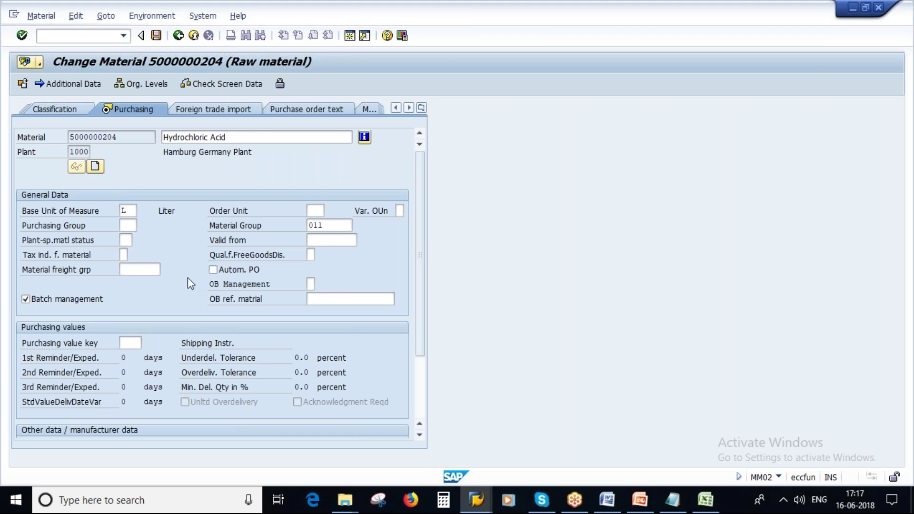
pyautogui.press('F4')
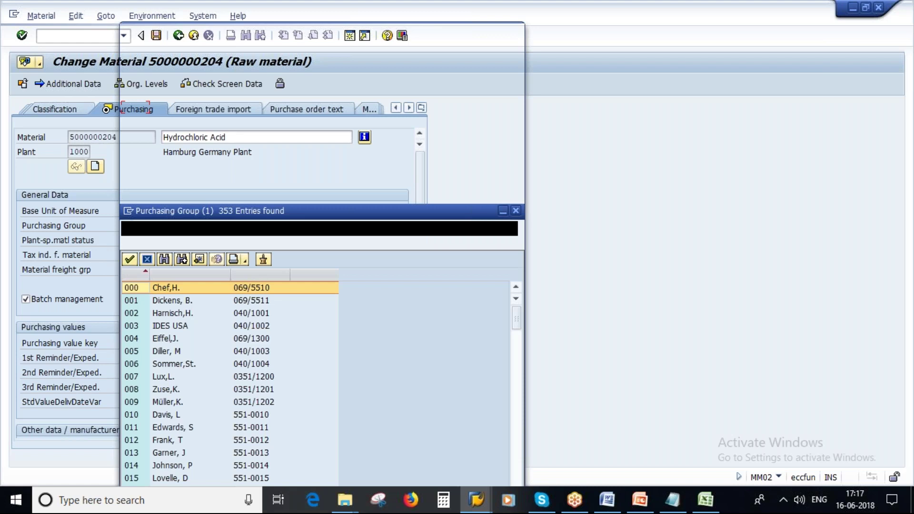
pyautogui.scroll(-8, 212, 343)
pyautogui.scroll(2, 212, 343)
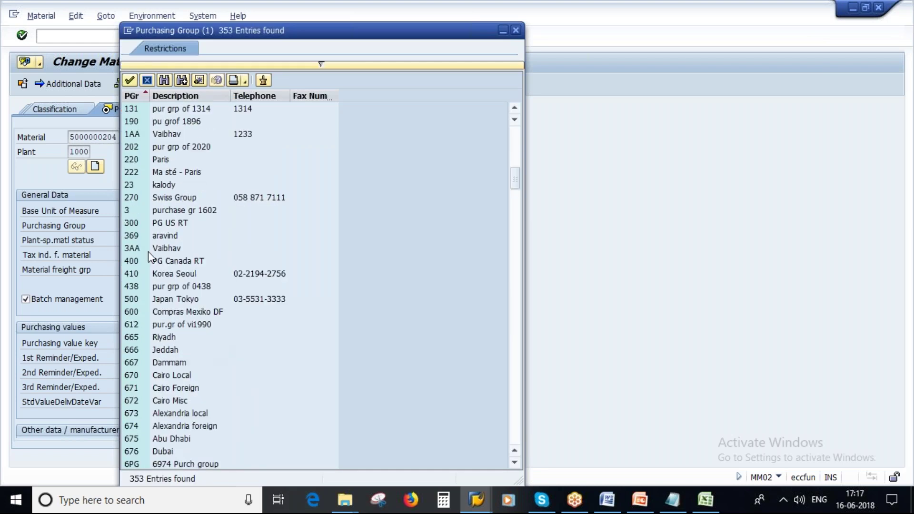
pyautogui.click(164, 248)
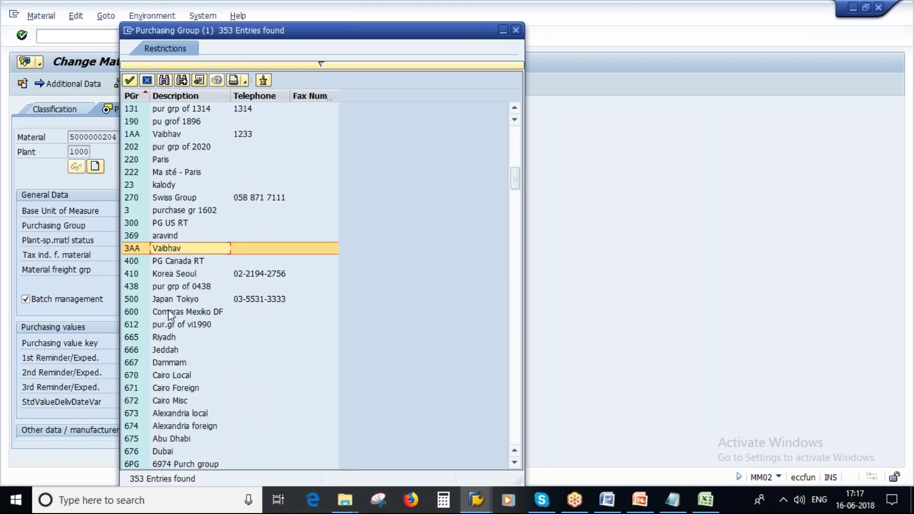
pyautogui.doubleClick(170, 236)
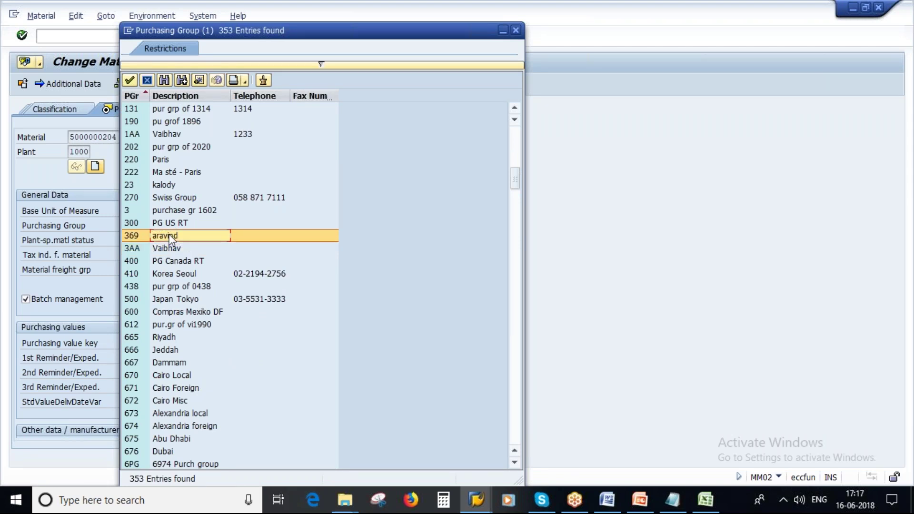
pyautogui.press('Return')
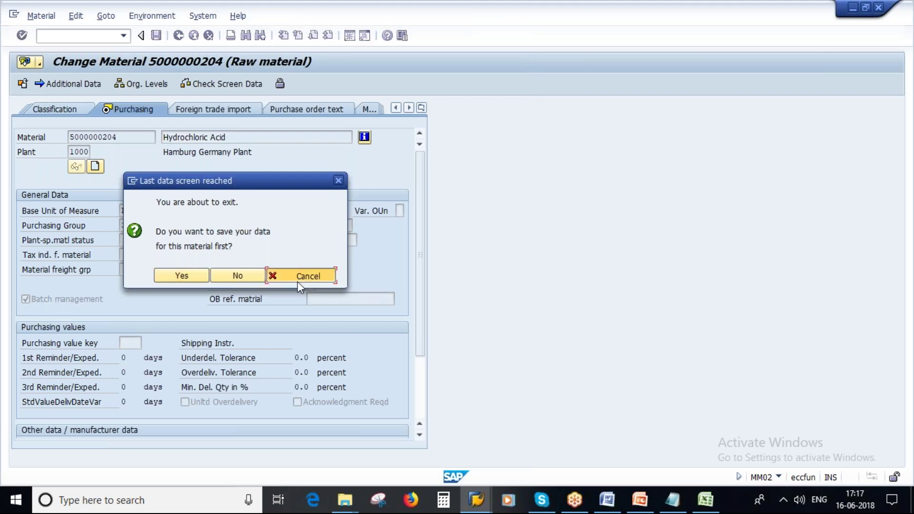
pyautogui.click(297, 279)
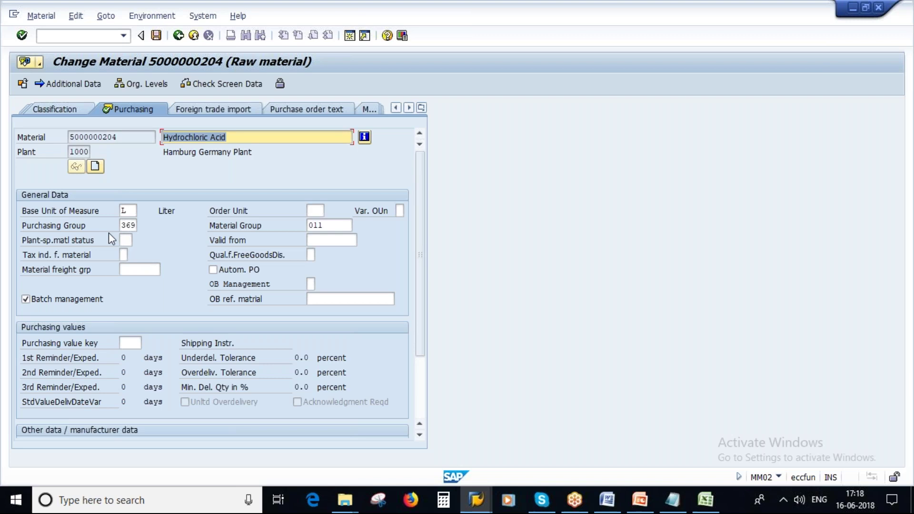
pyautogui.click(125, 225)
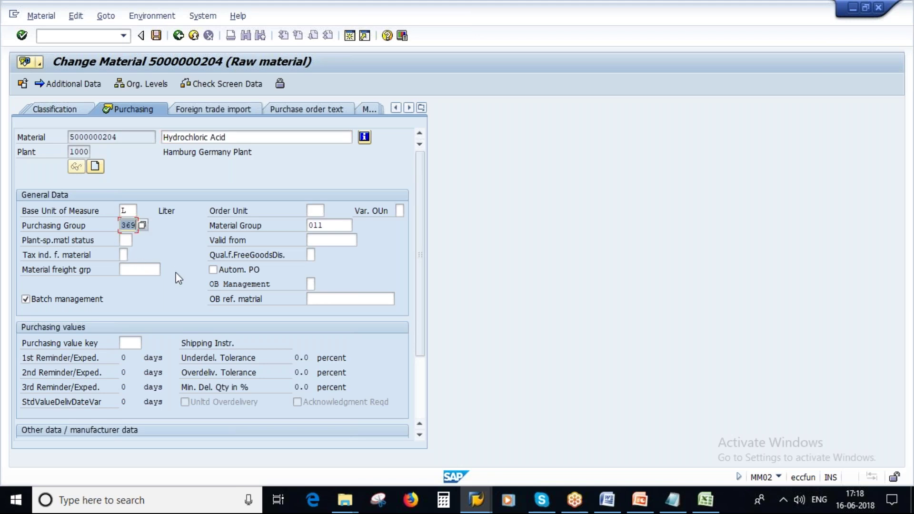
pyautogui.click(316, 210)
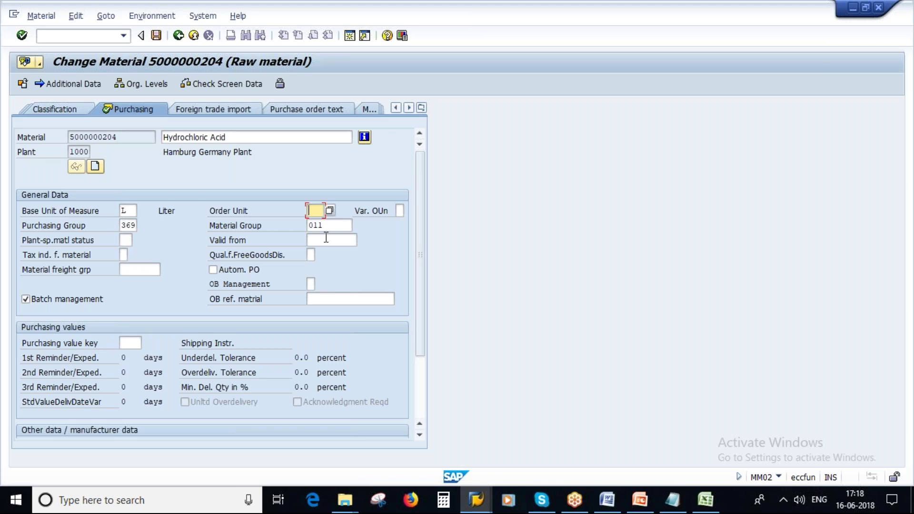
pyautogui.click(327, 240)
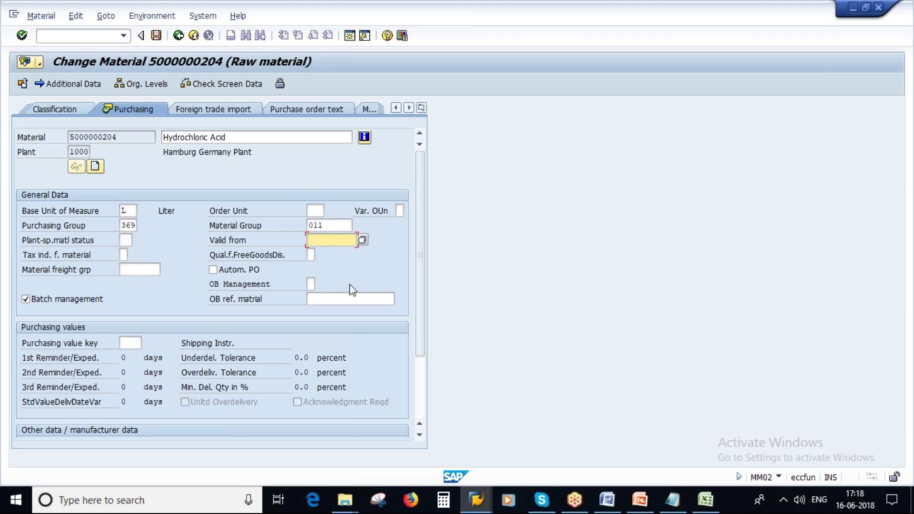
pyautogui.click(353, 300)
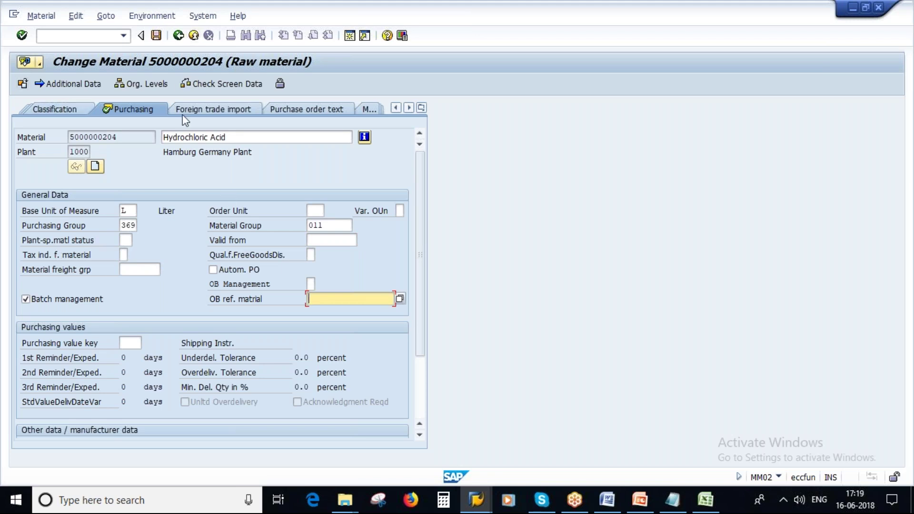
pyautogui.press('F3')
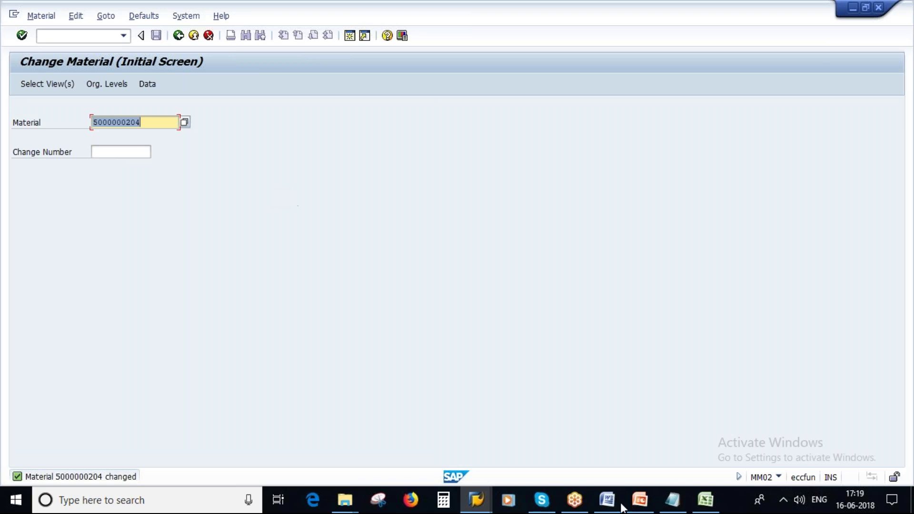
pyautogui.click(666, 507)
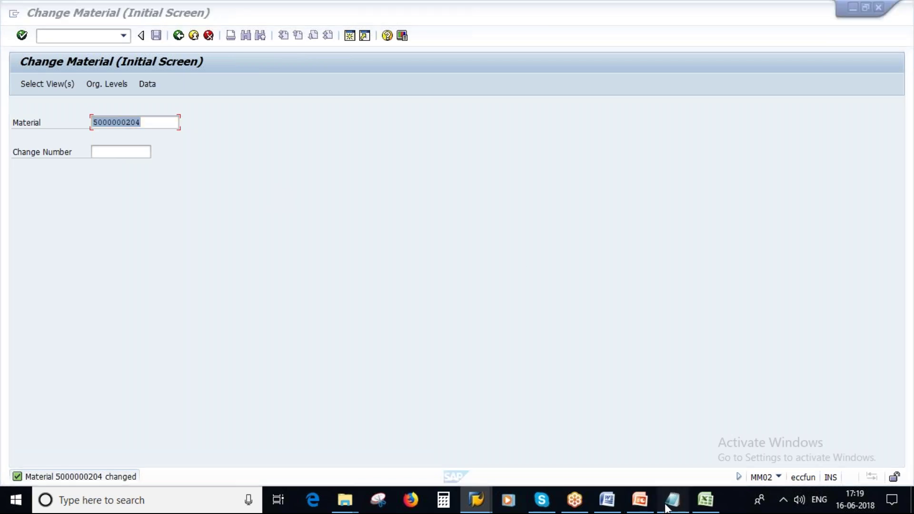
pyautogui.hotkey('alt', 'Tab')
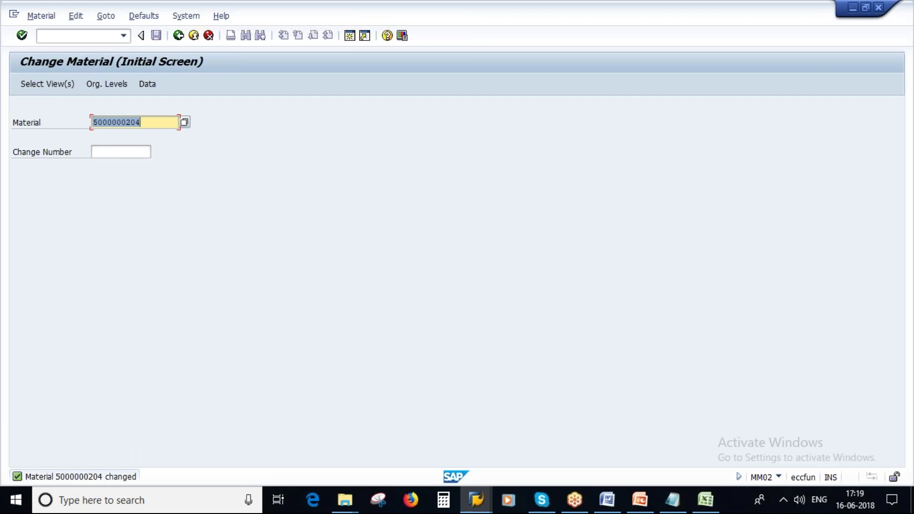
pyautogui.click(41, 16)
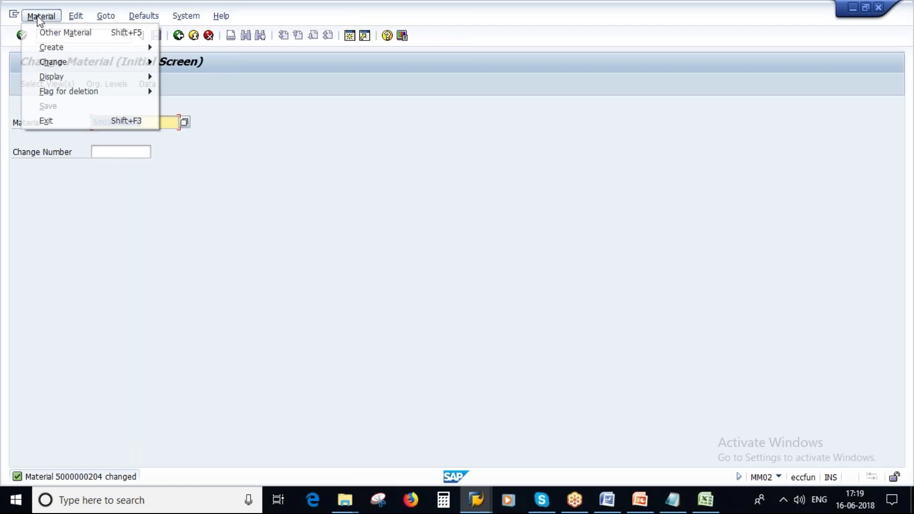
pyautogui.moveTo(82, 78)
pyautogui.click(199, 79)
pyautogui.press('Return')
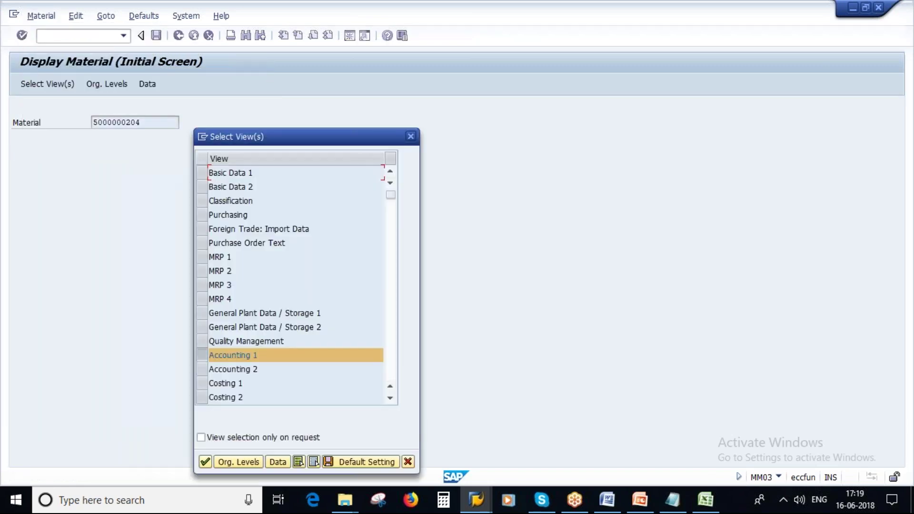
# Display the Purchasing view for plant 1000 and check purchasing group 369
pyautogui.click(202, 352)
pyautogui.click(201, 215)
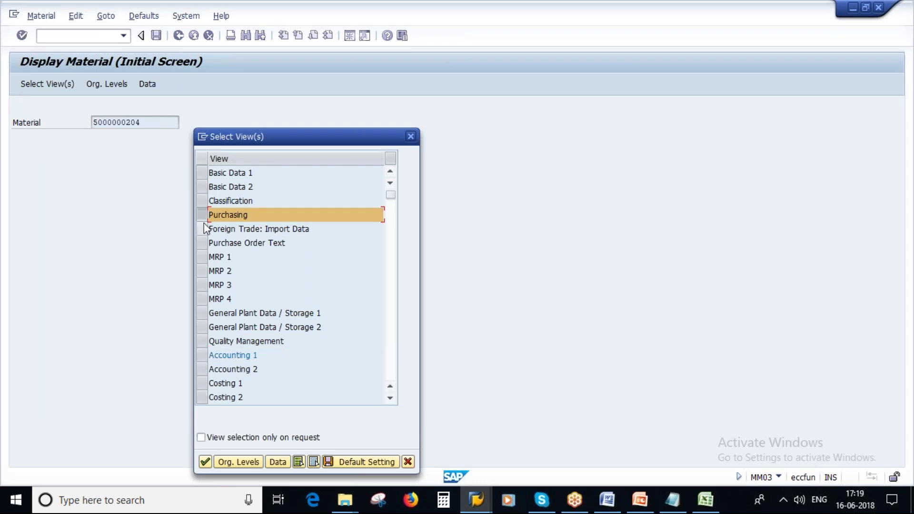
pyautogui.click(230, 464)
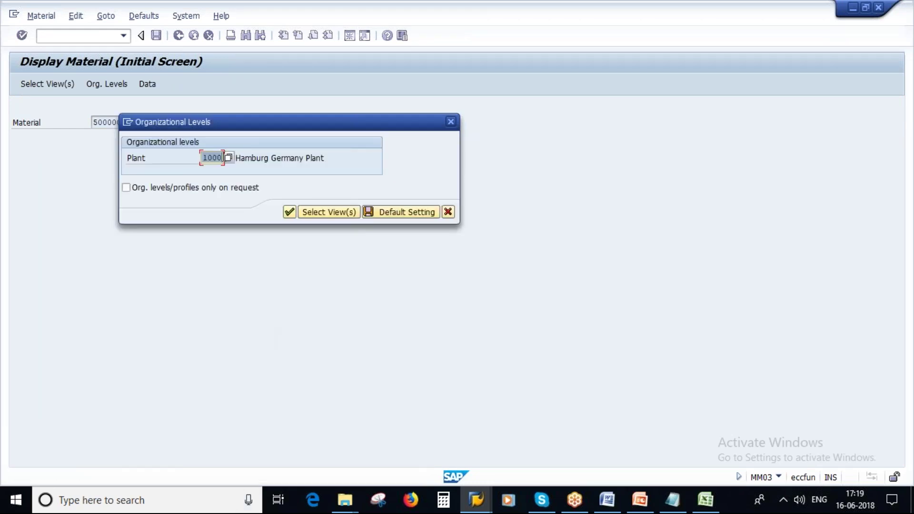
pyautogui.click(290, 212)
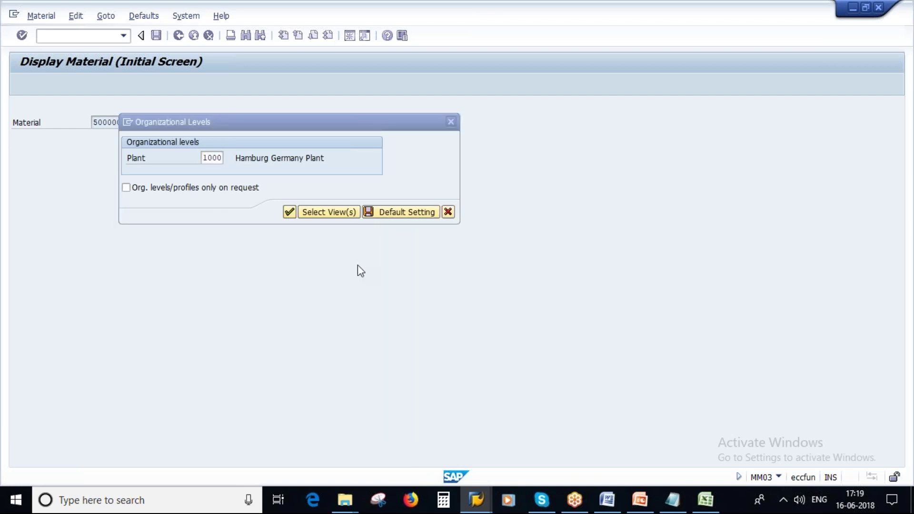
pyautogui.click(131, 225)
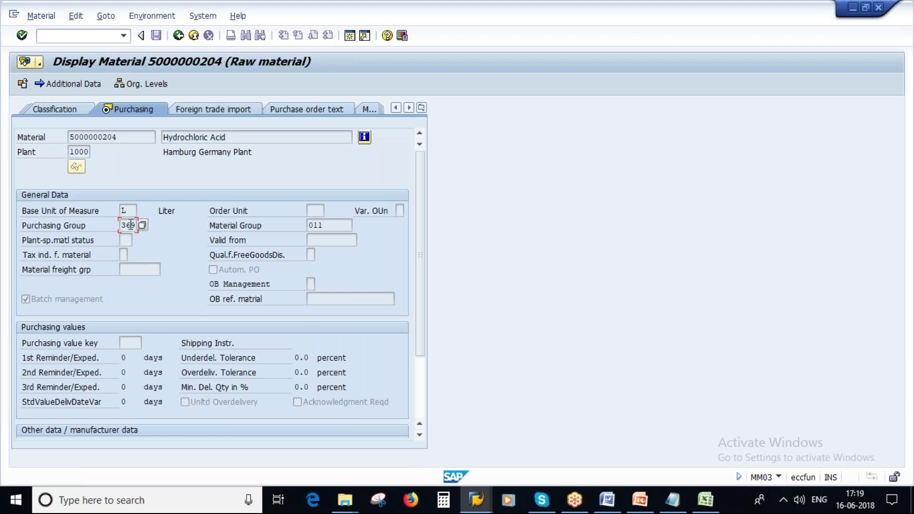
# Check material group 011, then leave the display via Material > Exit
pyautogui.click(307, 225)
pyautogui.click(640, 500)
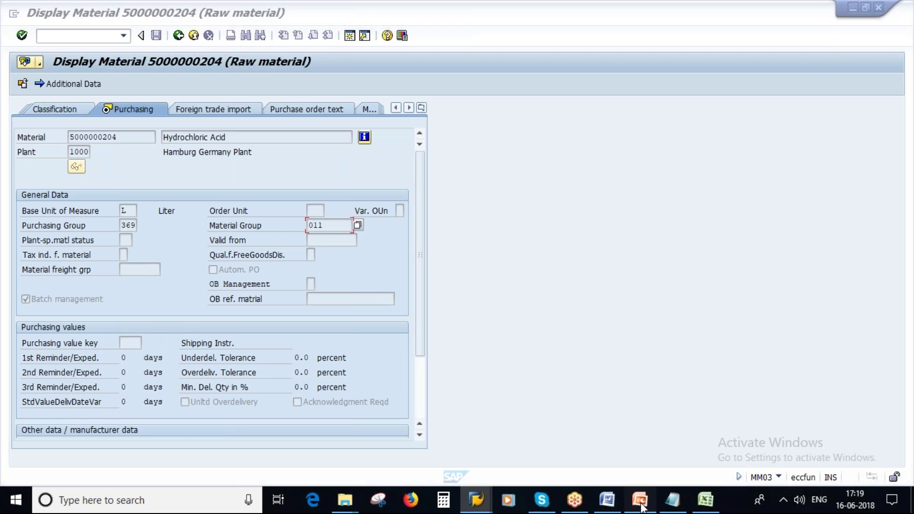
pyautogui.hotkey('alt', 'Tab')
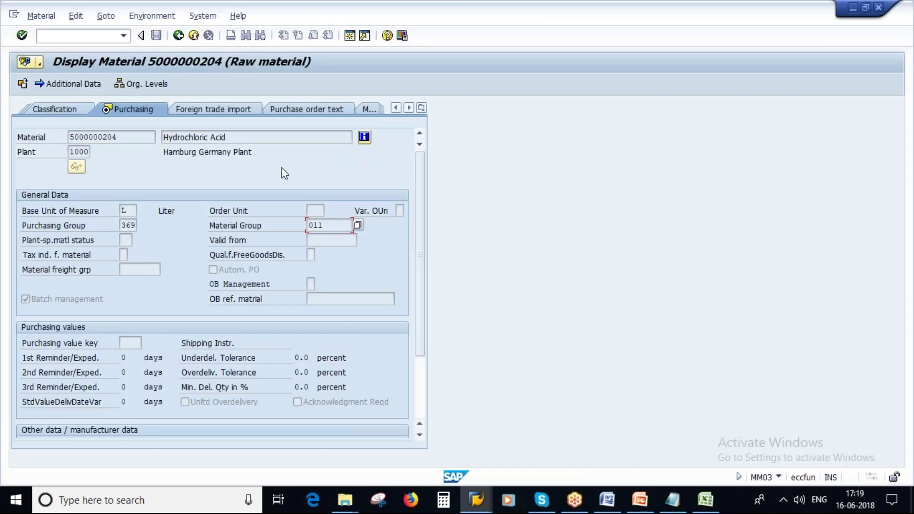
pyautogui.click(41, 16)
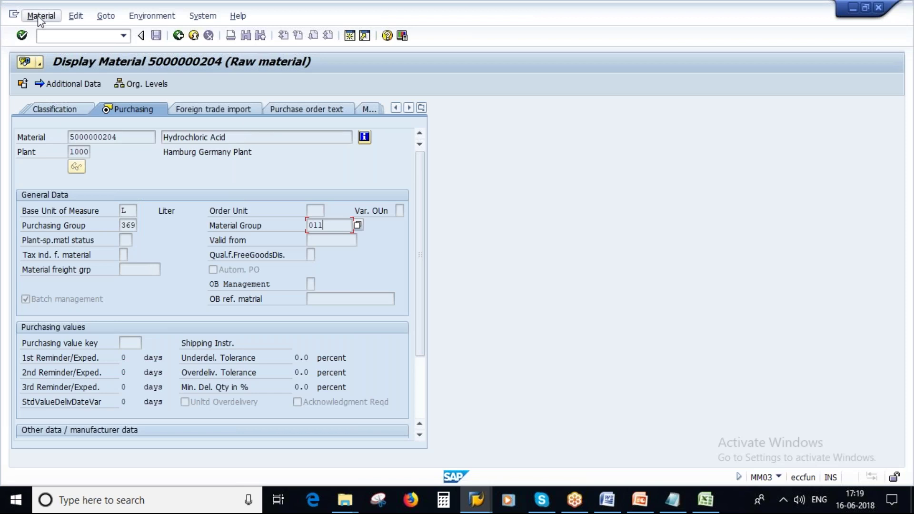
pyautogui.click(70, 65)
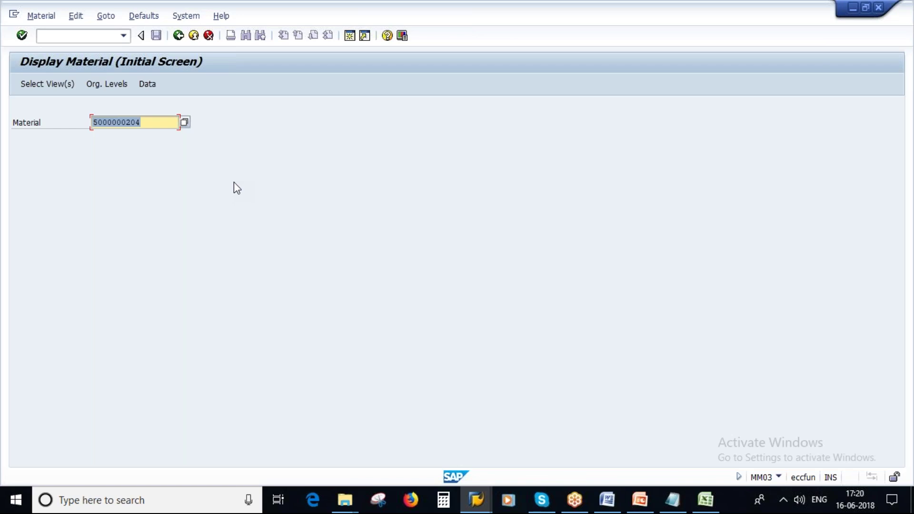
# Return to SAP Easy Access and review the create and change material transactions
pyautogui.click(177, 38)
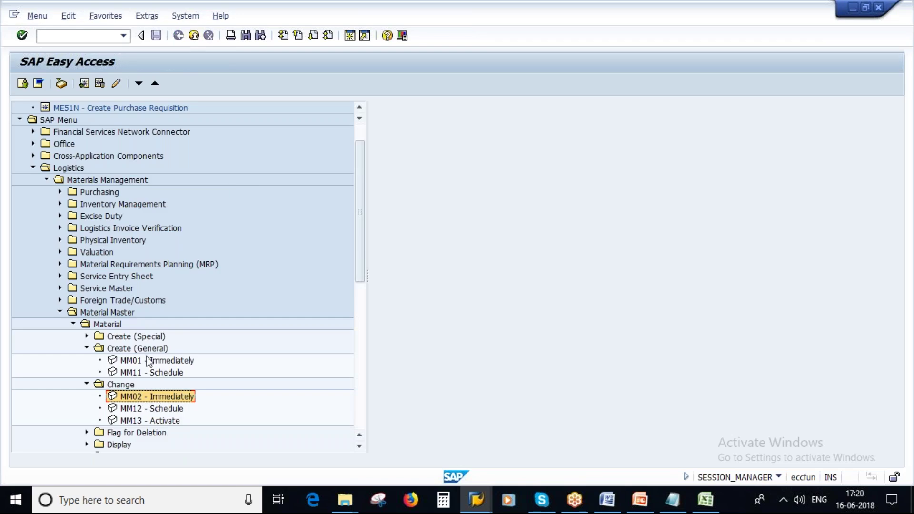
pyautogui.click(162, 360)
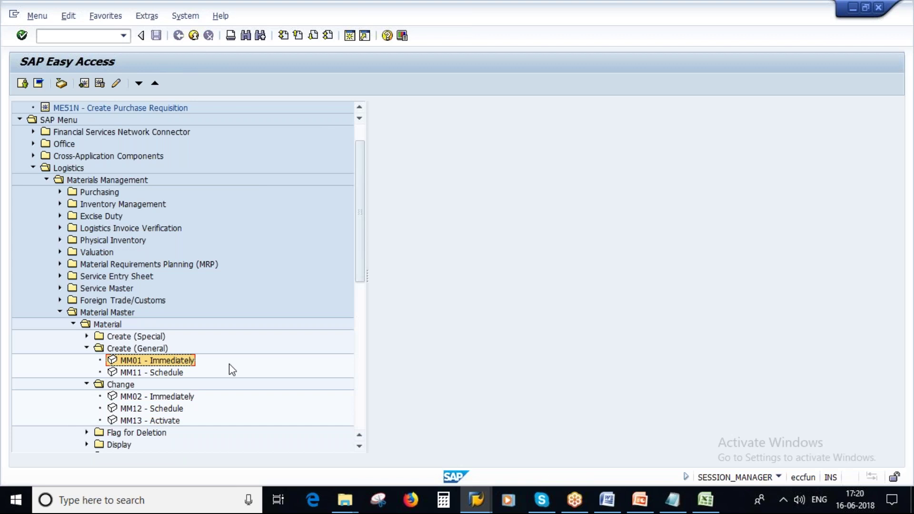
pyautogui.click(157, 397)
pyautogui.click(188, 360)
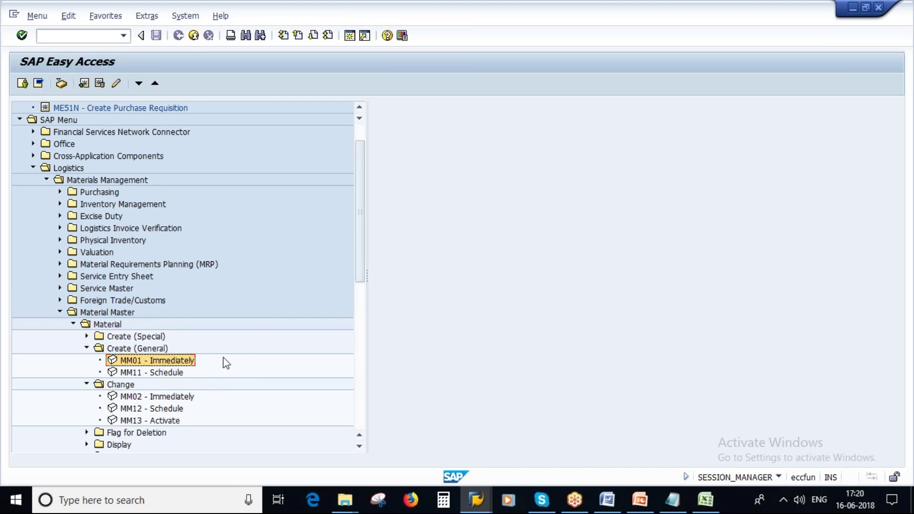
pyautogui.click(153, 398)
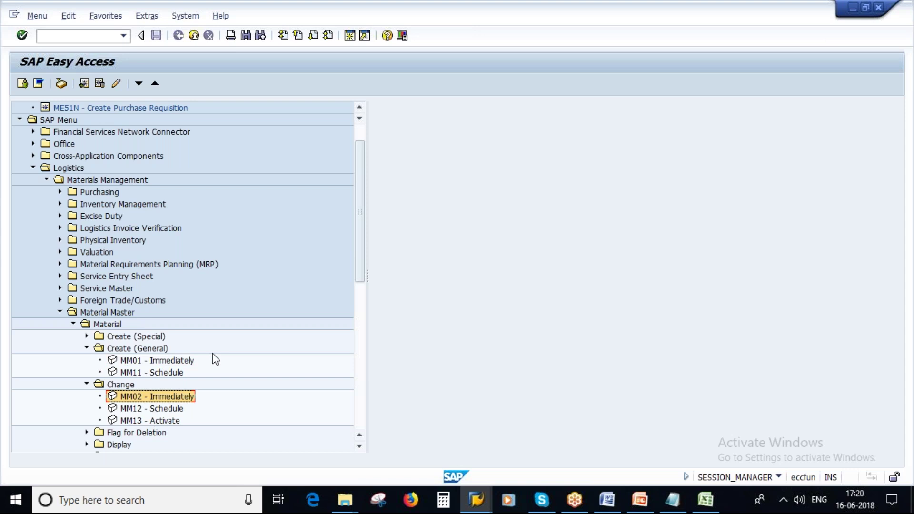
# Collapse the Create (General) and Change folders under Material
pyautogui.click(86, 349)
pyautogui.click(87, 360)
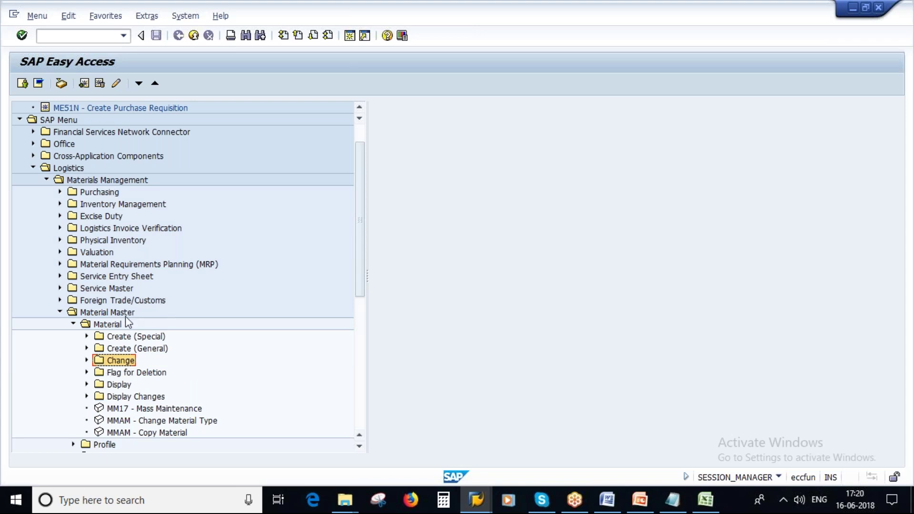
pyautogui.click(703, 510)
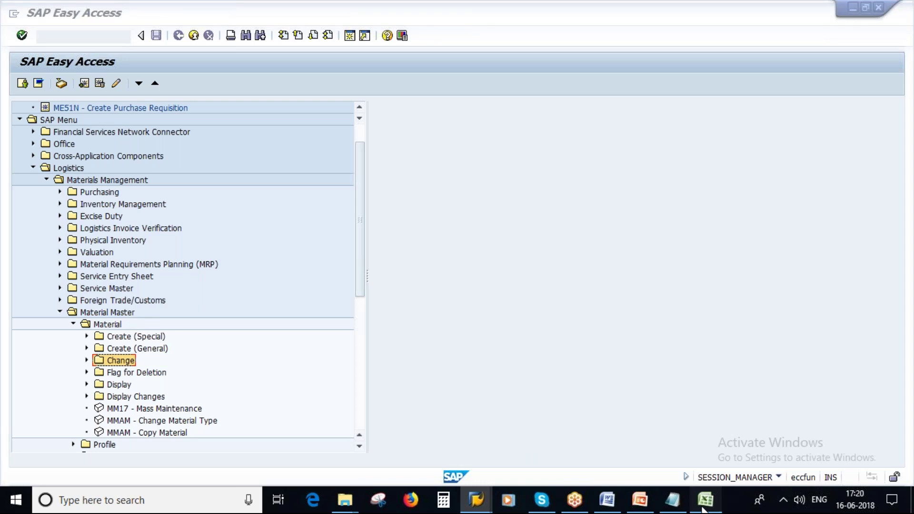
# Start the slide show in PowerPoint from slide 14, 'Unit of Measure'
pyautogui.hotkey('alt', 'Tab')
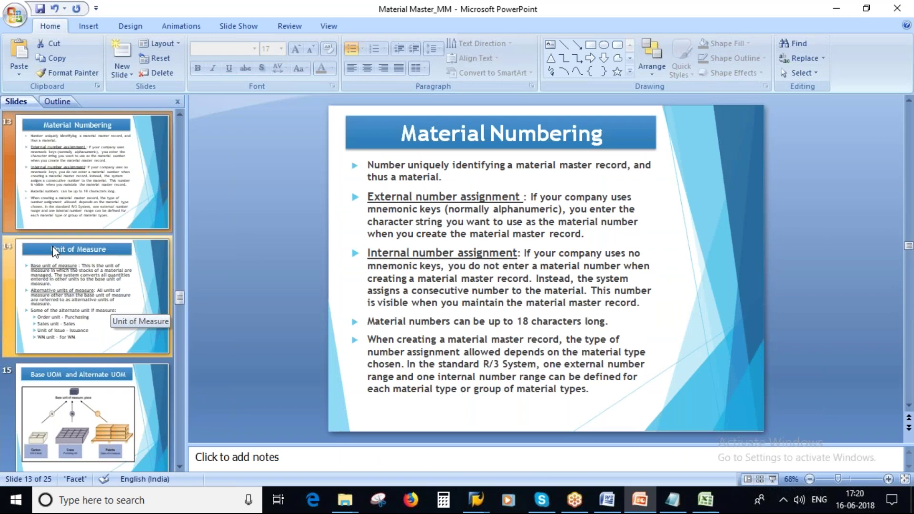
pyautogui.click(74, 284)
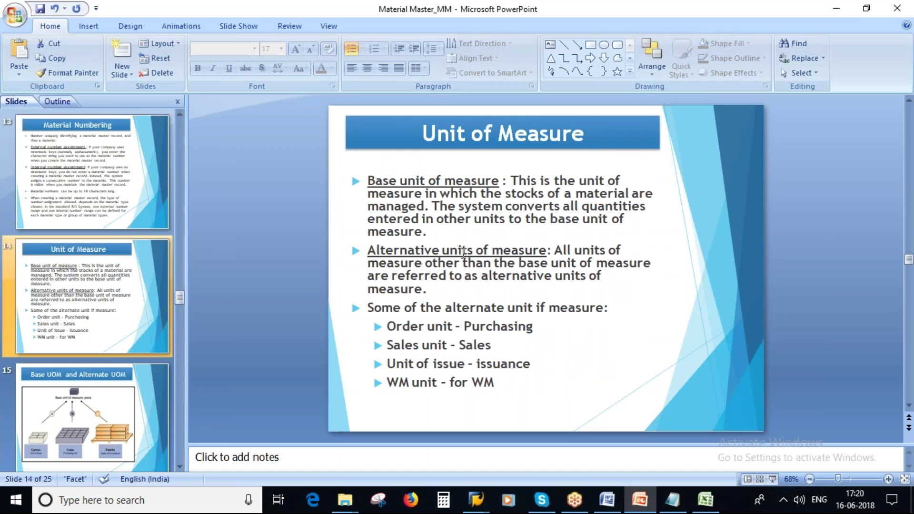
pyautogui.click(772, 479)
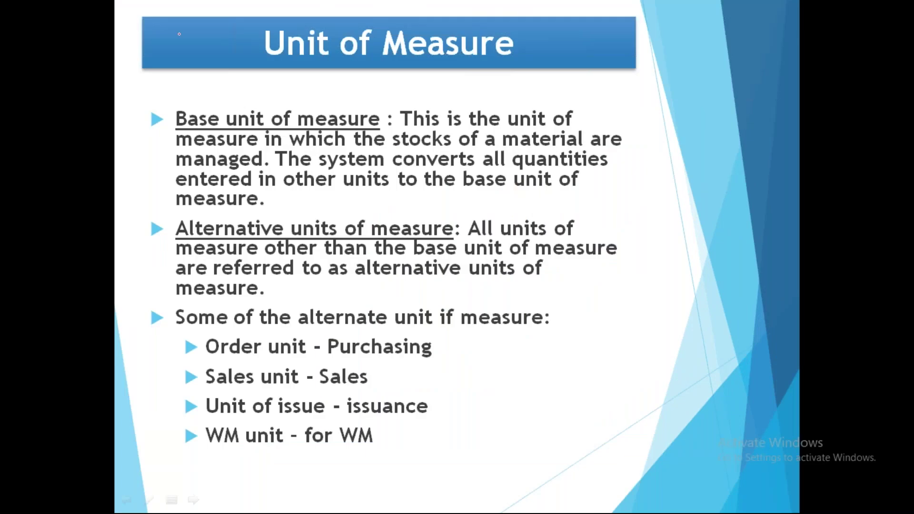
# Mark the base unit of measure bullet with a red tick and underline its definition
pyautogui.moveTo(164, 112); pyautogui.dragTo(218, 97)
pyautogui.moveTo(405, 131); pyautogui.dragTo(592, 138)
pyautogui.moveTo(175, 152)
pyautogui.mouseDown()
pyautogui.moveTo(609, 143)
pyautogui.moveTo(248, 166)
pyautogui.mouseUp()
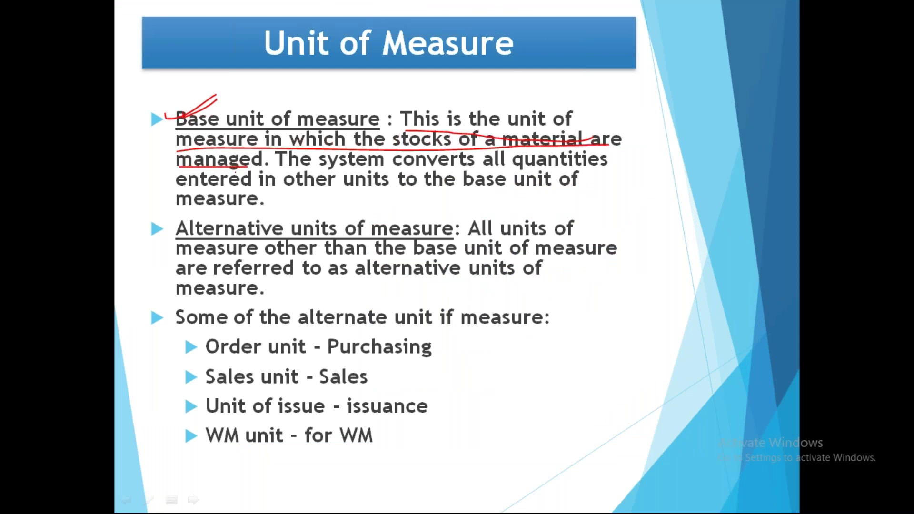
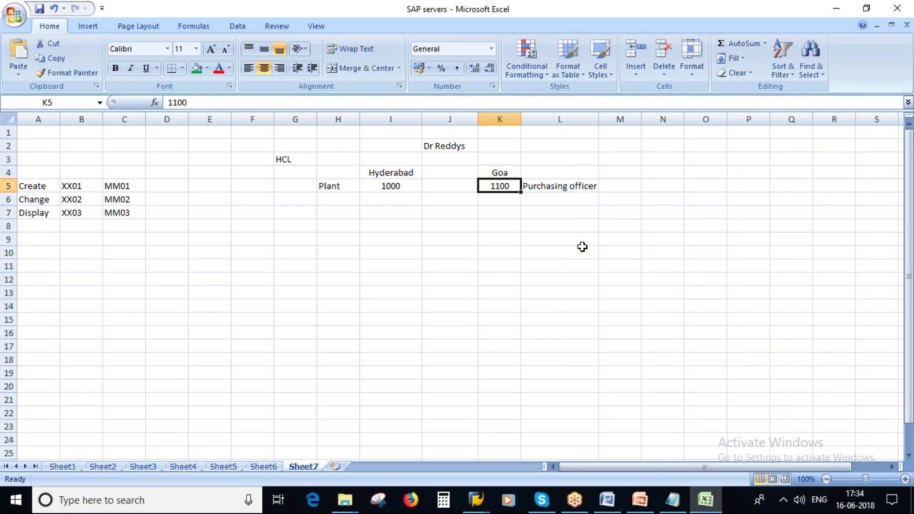
# Bring the SAP Display Material window forward from the taskbar previews
pyautogui.click(476, 500)
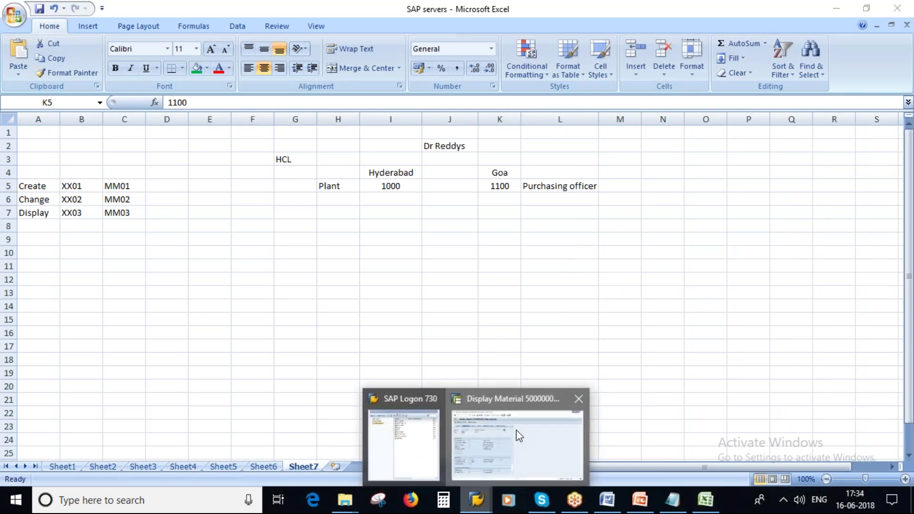
pyautogui.click(492, 455)
# Choose the Purchasing view and try plant 1100 Berlin in Organizational Levels, then cancel
pyautogui.click(179, 35)
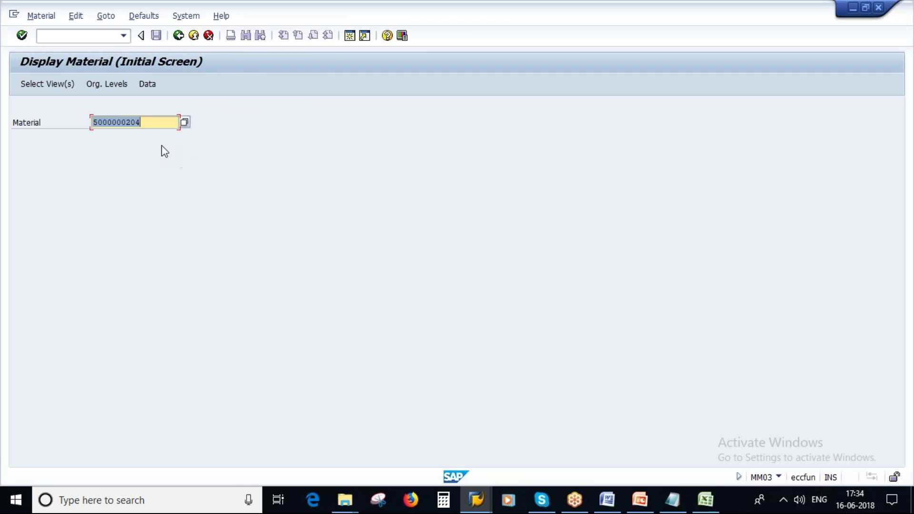
pyautogui.press('Return')
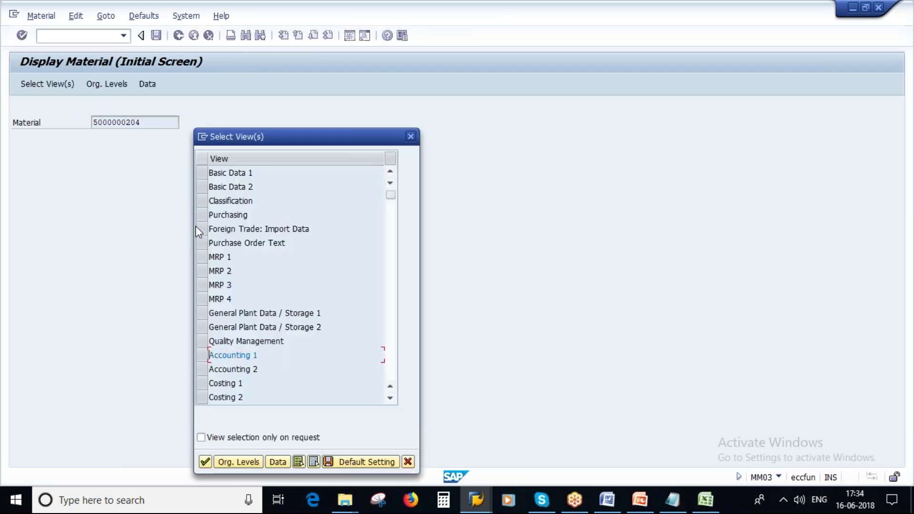
pyautogui.click(201, 215)
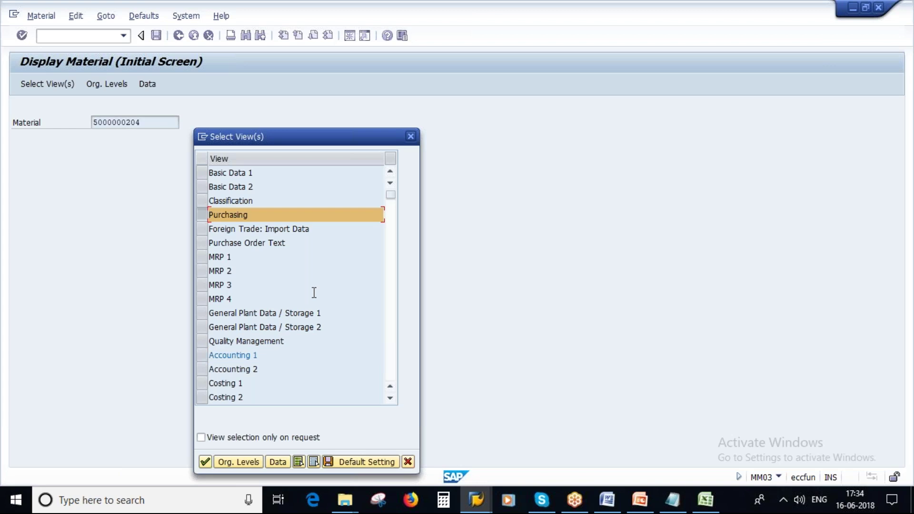
pyautogui.click(233, 462)
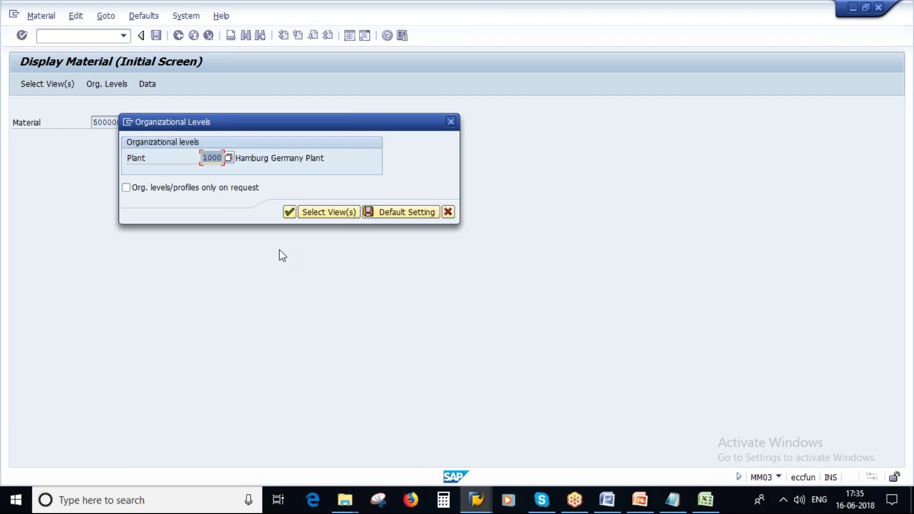
pyautogui.press('Delete')
pyautogui.press('Return')
pyautogui.doubleClick(90, 285)
pyautogui.click(449, 213)
# Reselect Purchasing, save it as the default view, and clear the Organizational Levels plant
pyautogui.press('Return')
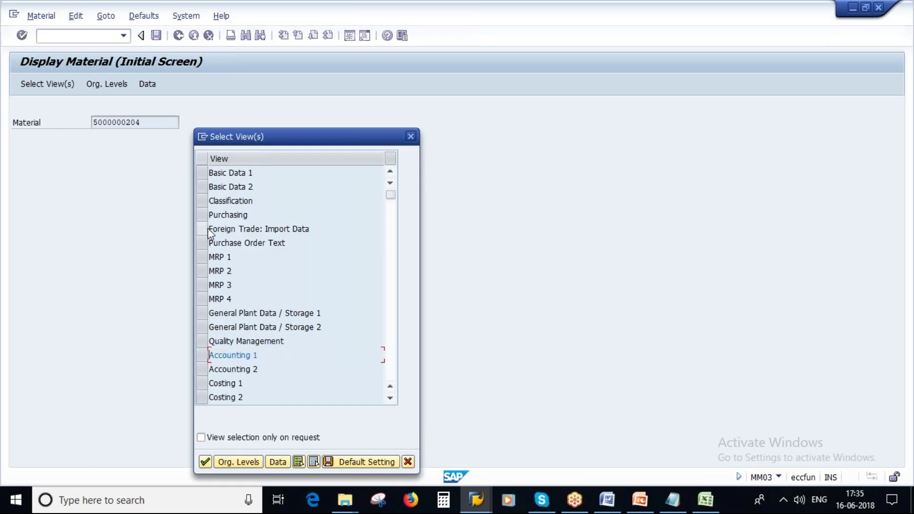
pyautogui.click(206, 217)
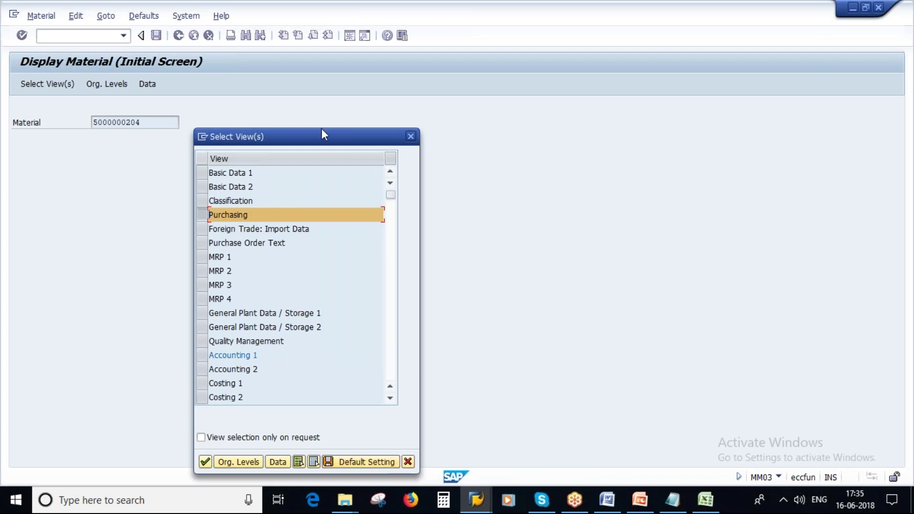
pyautogui.moveTo(322, 133); pyautogui.dragTo(343, 98)
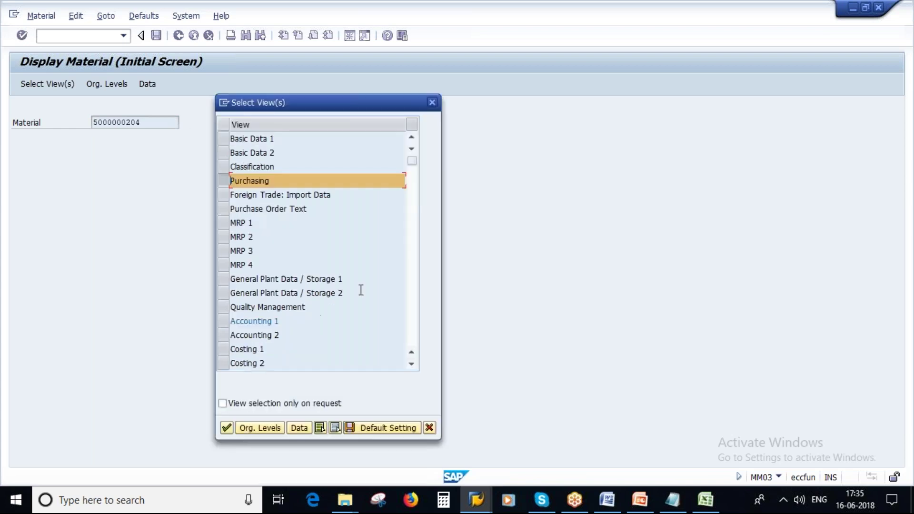
pyautogui.click(387, 427)
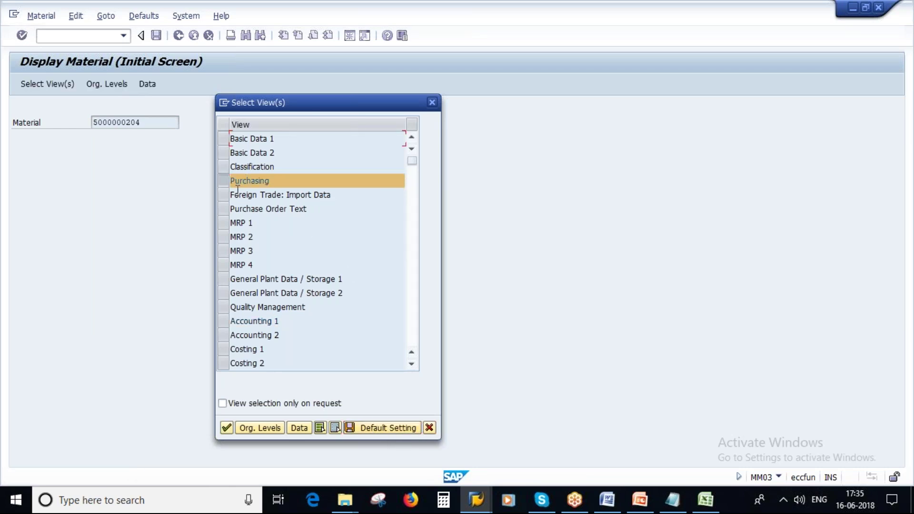
pyautogui.click(260, 427)
pyautogui.press('BackSpace')
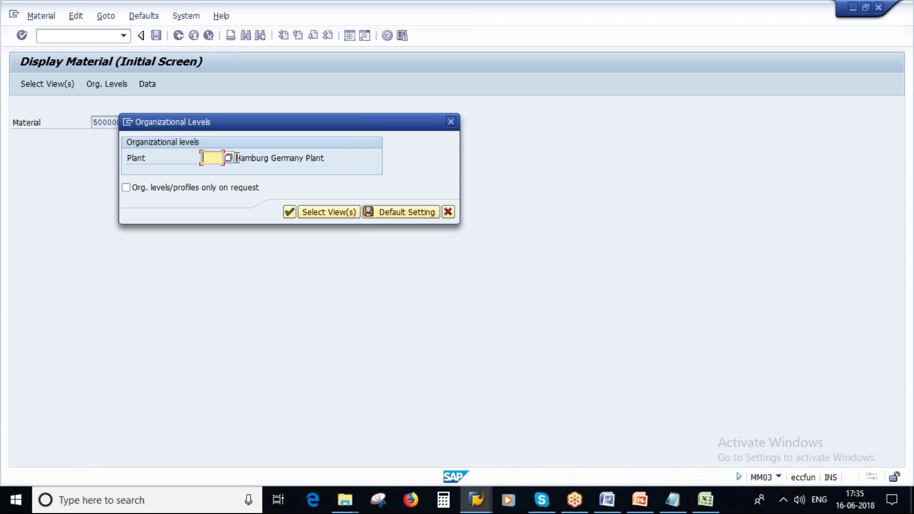
# Pick plant 1100 Berlin, save it as the default, and confirm the organizational levels
pyautogui.click(228, 158)
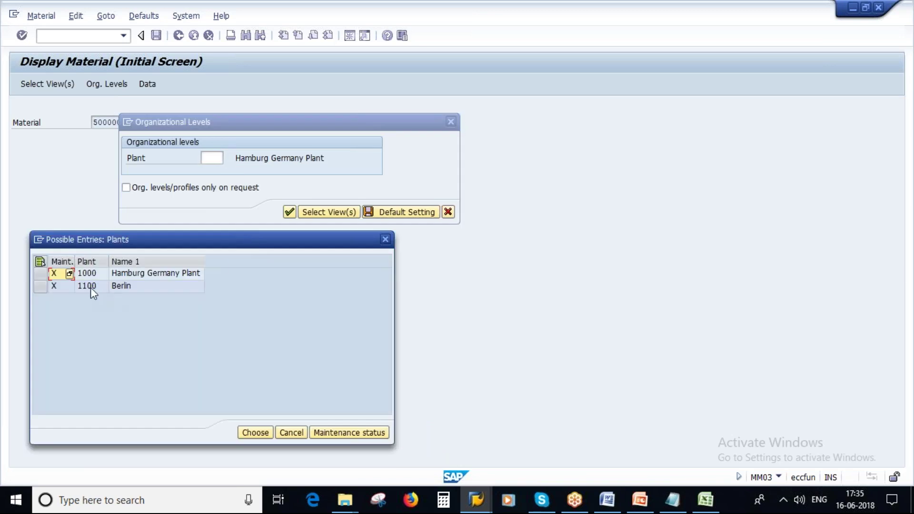
pyautogui.doubleClick(91, 286)
pyautogui.click(414, 213)
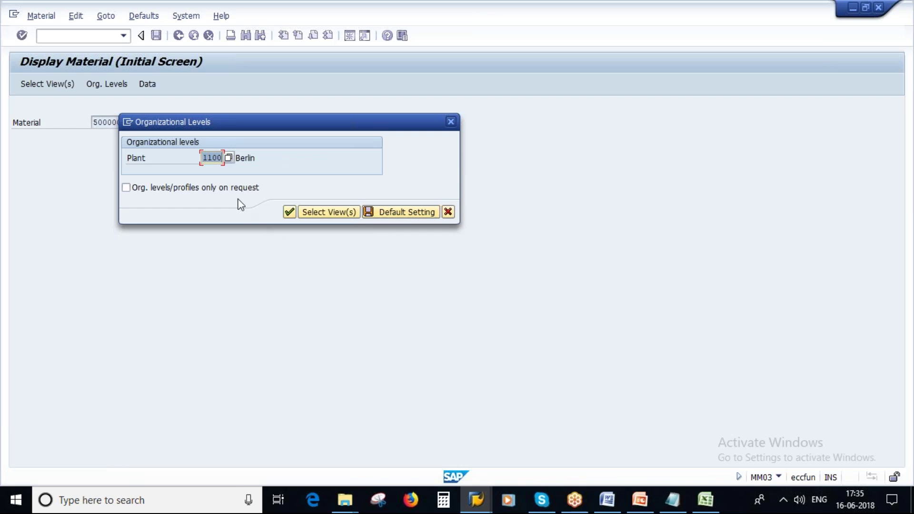
pyautogui.click(290, 211)
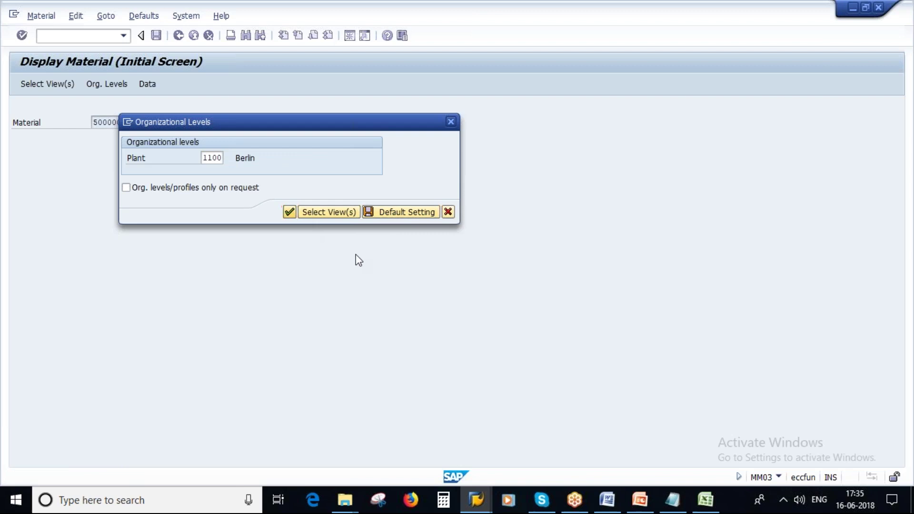
# Return to the initial screen and verify plant 1100 is the saved default
pyautogui.click(178, 36)
pyautogui.press('Return')
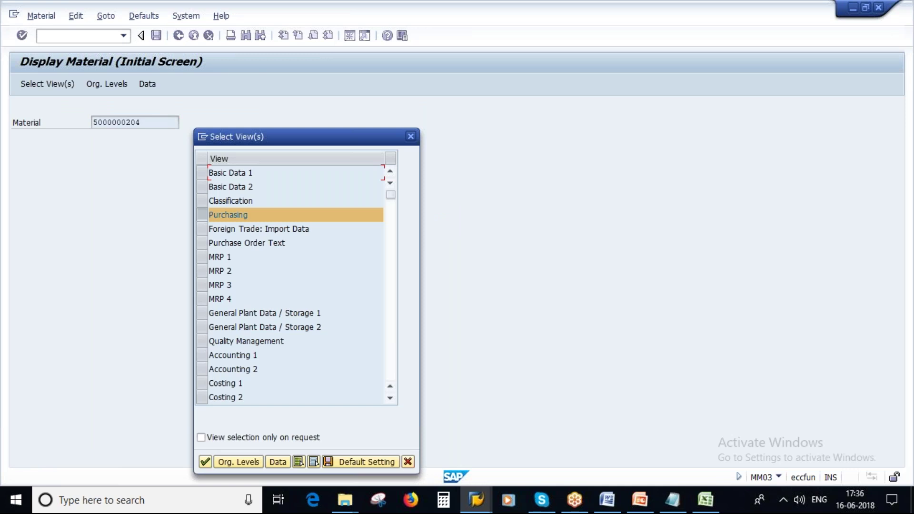
pyautogui.click(236, 461)
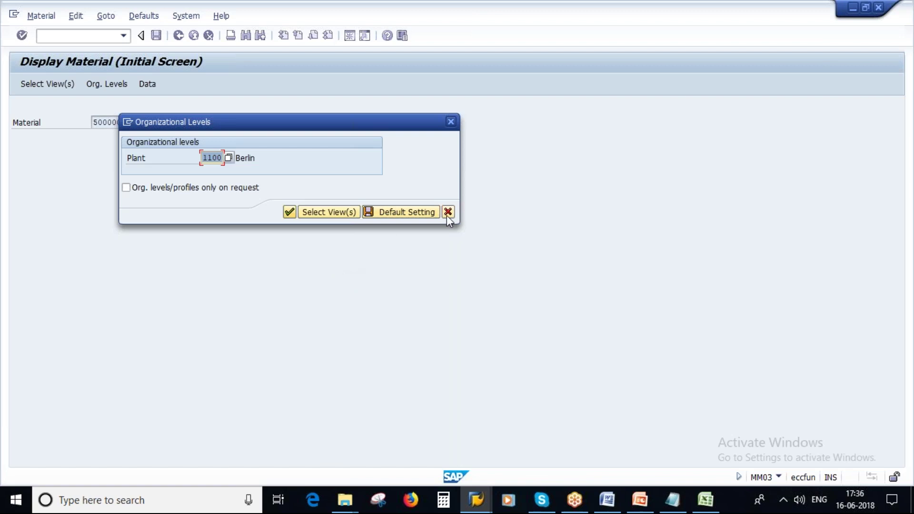
pyautogui.click(648, 509)
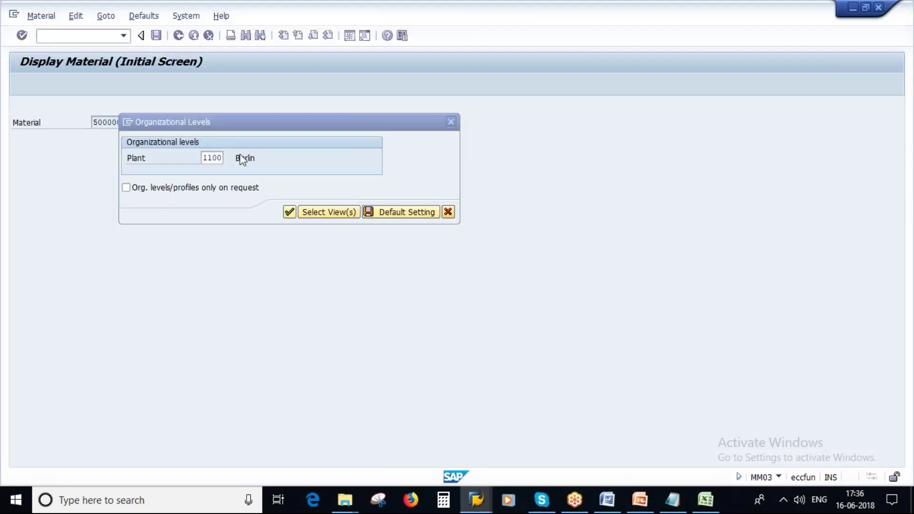
pyautogui.press('Escape')
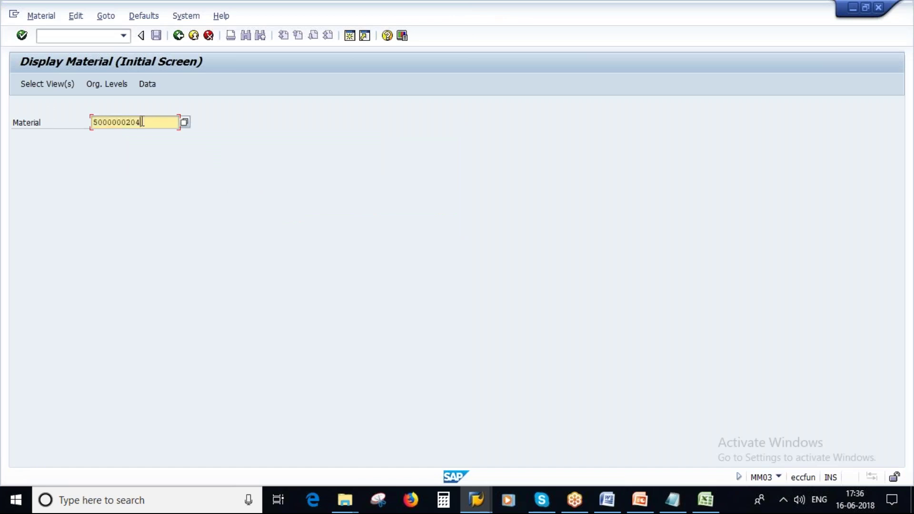
pyautogui.click(178, 36)
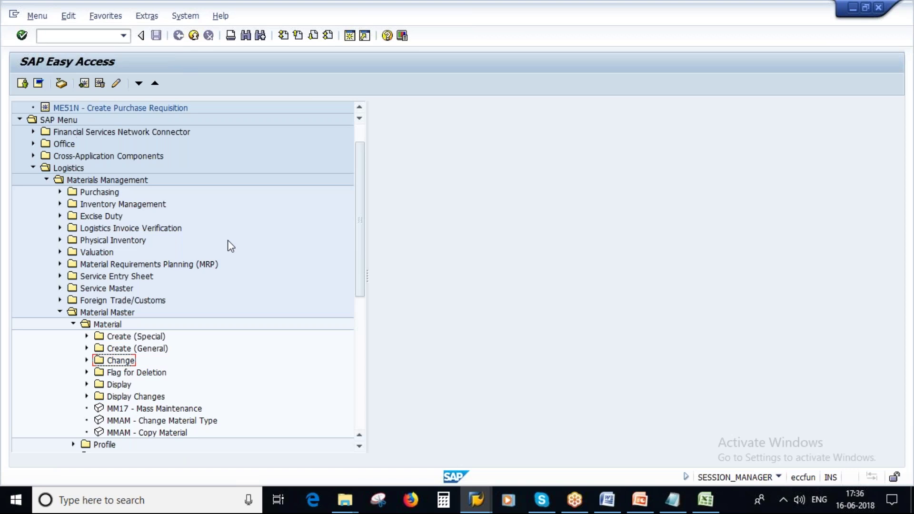
pyautogui.click(56, 35)
pyautogui.write('mm01')
pyautogui.press('Return')
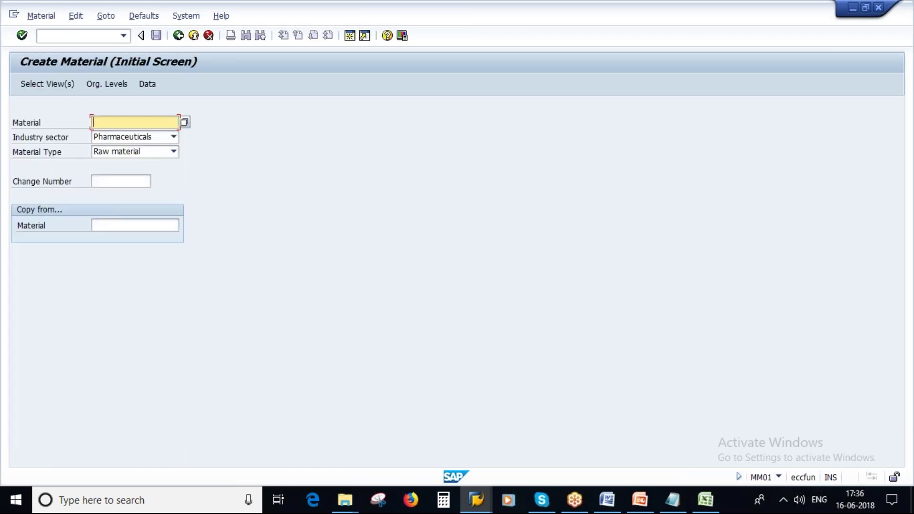
pyautogui.click(98, 227)
pyautogui.hotkey('ctrl', 'v')
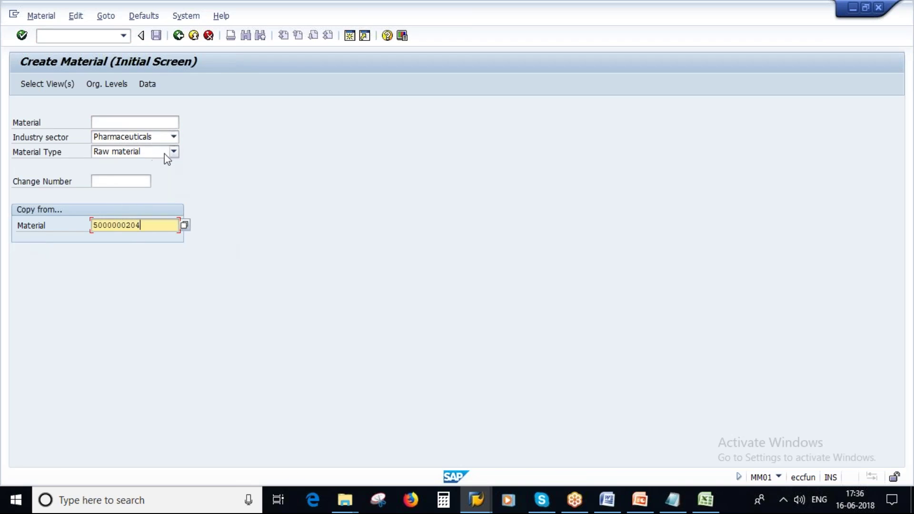
pyautogui.press('Return')
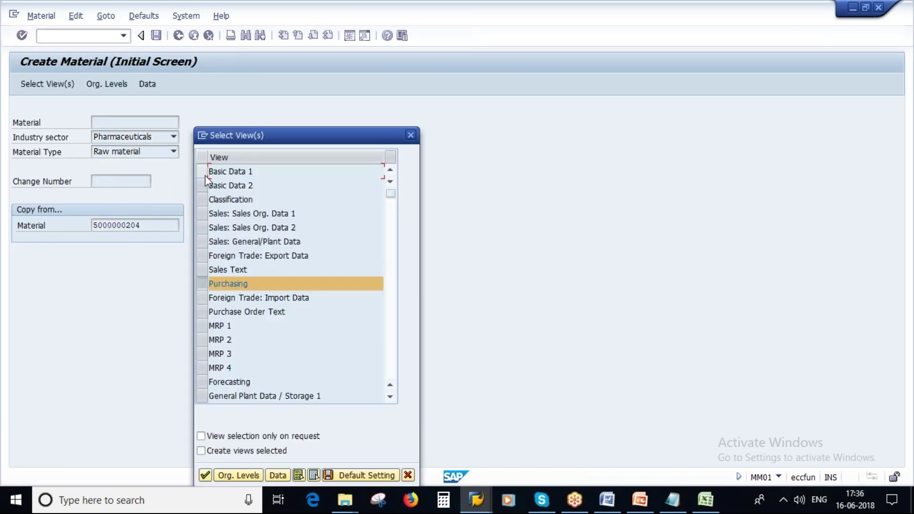
# Mark Basic Data 1–2 and MRP 1–4 in the view selection
pyautogui.moveTo(287, 135); pyautogui.dragTo(316, 96)
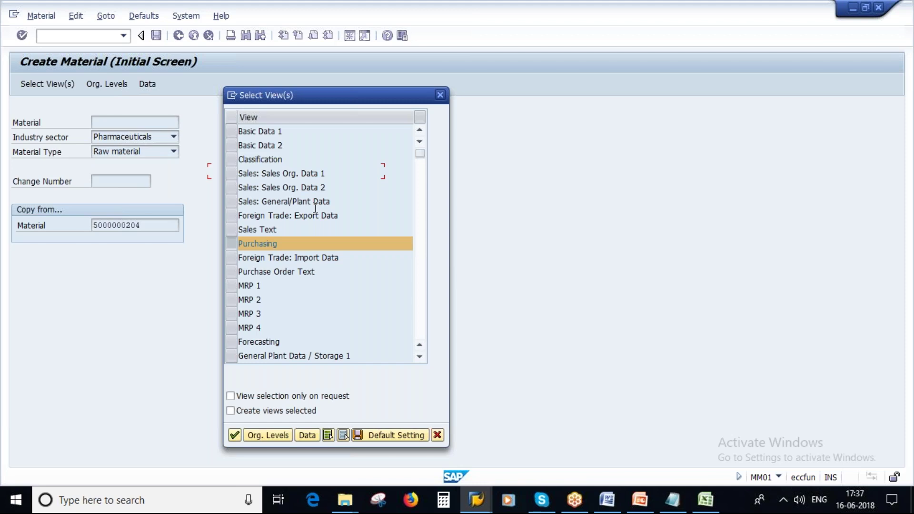
pyautogui.click(241, 133)
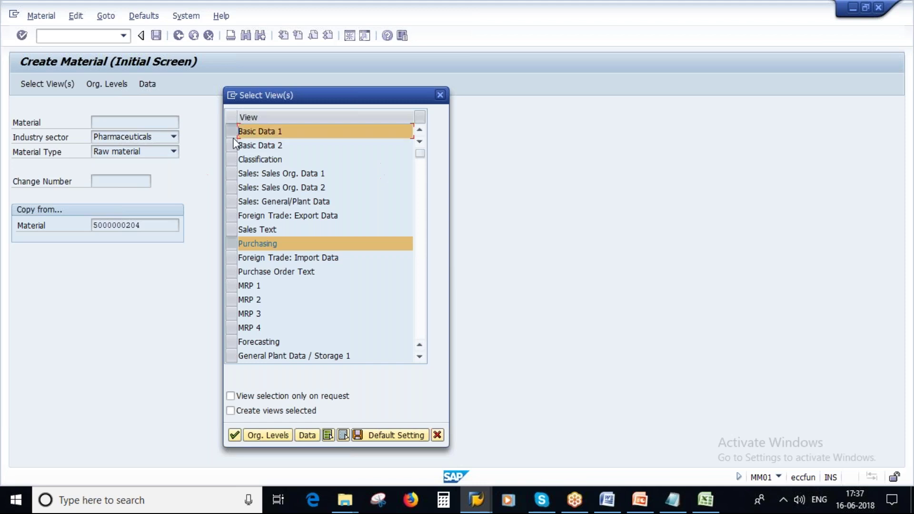
pyautogui.click(240, 145)
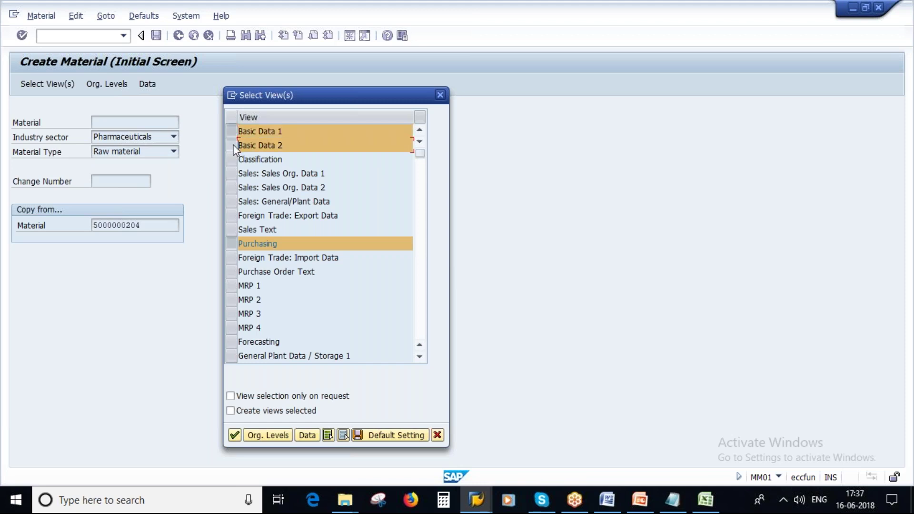
pyautogui.click(228, 286)
pyautogui.click(231, 300)
pyautogui.click(231, 314)
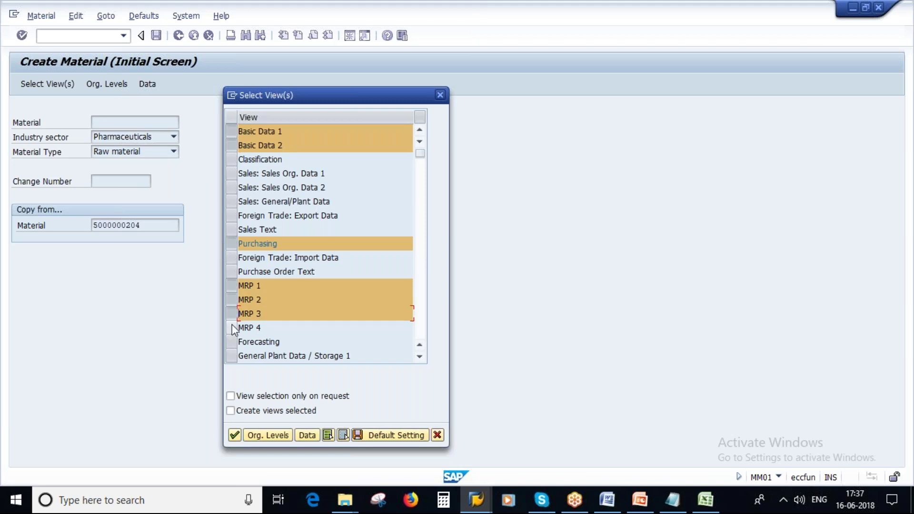
pyautogui.click(231, 328)
# Add General Plant Data/Storage 1–2, Quality Management, Accounting 1–2 and Costing 1–2
pyautogui.click(231, 356)
pyautogui.scroll(-1, 236, 357)
pyautogui.click(231, 327)
pyautogui.scroll(-1, 233, 333)
pyautogui.click(231, 327)
pyautogui.click(231, 342)
pyautogui.click(232, 356)
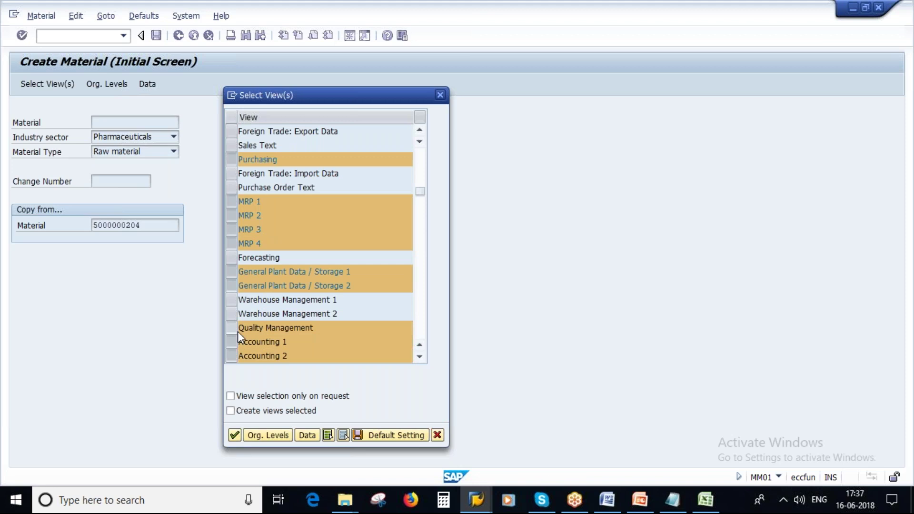
pyautogui.scroll(-1, 238, 331)
pyautogui.click(235, 327)
pyautogui.click(235, 342)
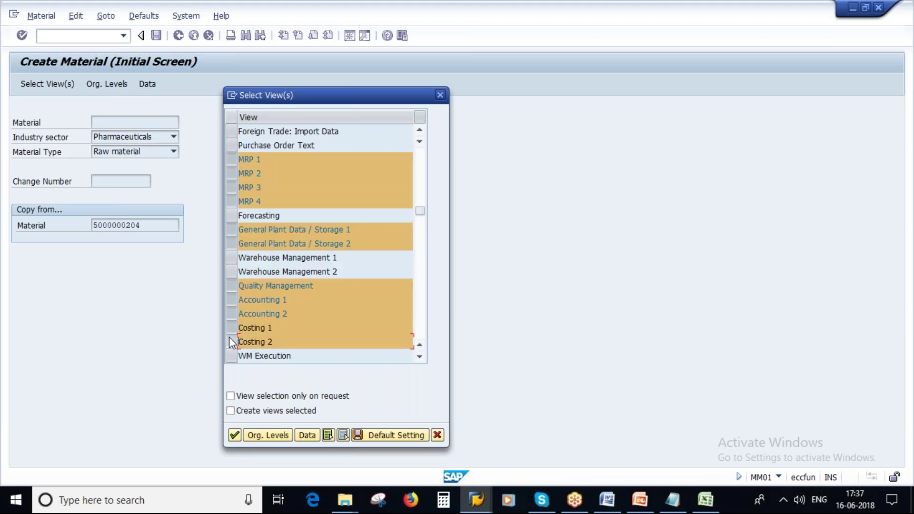
# Enter plant 1000 and copy-from plant 1000 in Organizational Levels and continue
pyautogui.click(260, 434)
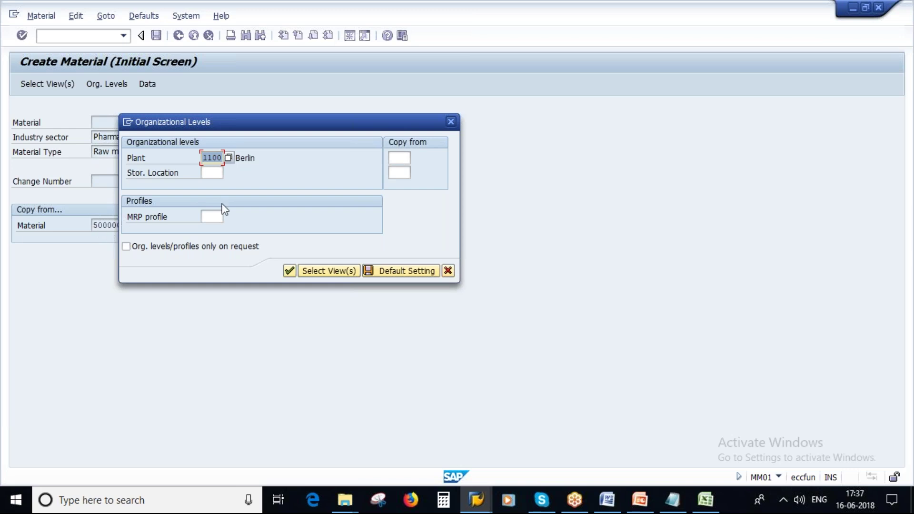
pyautogui.write('1000')
pyautogui.moveTo(275, 132); pyautogui.dragTo(365, 156)
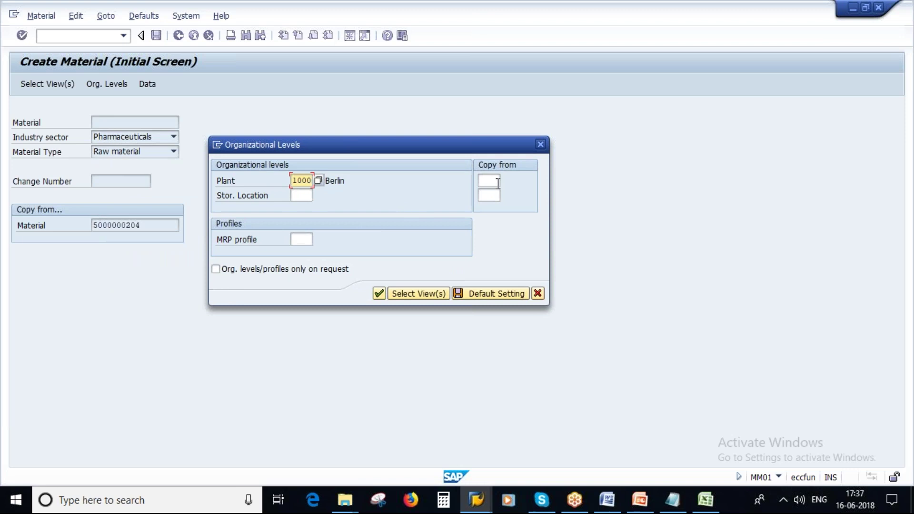
pyautogui.click(481, 180)
pyautogui.write('1000')
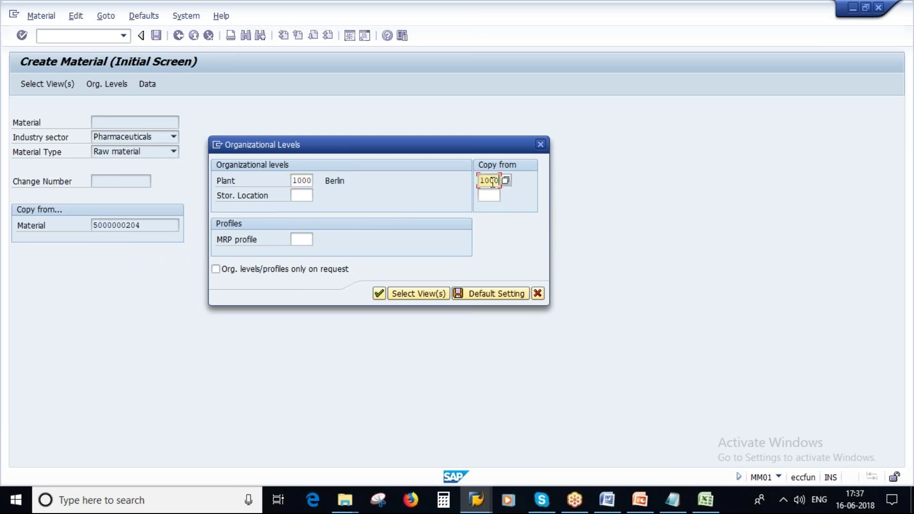
pyautogui.click(379, 293)
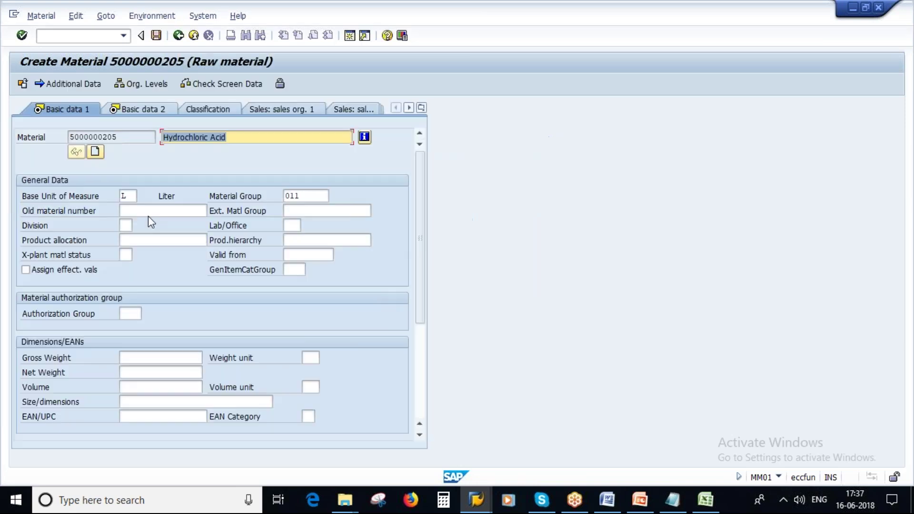
pyautogui.moveTo(120, 137); pyautogui.dragTo(67, 137)
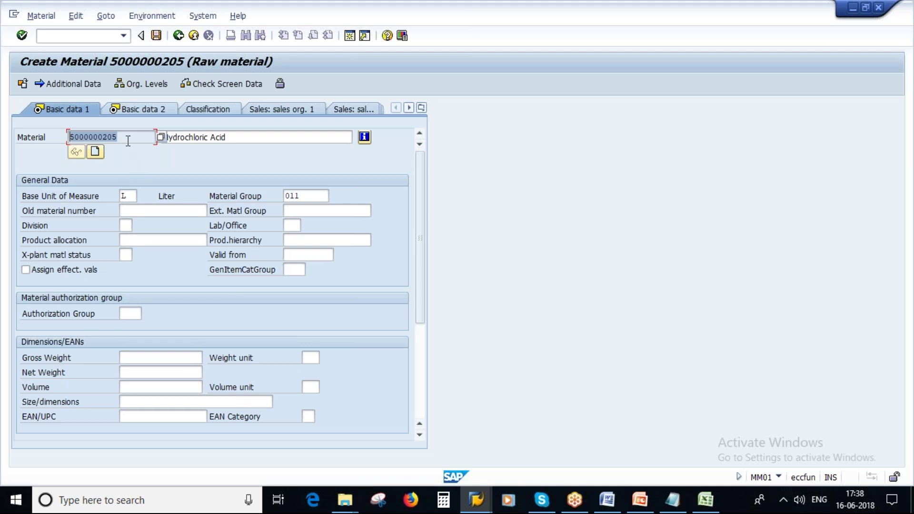
pyautogui.moveTo(127, 138); pyautogui.dragTo(68, 136)
pyautogui.moveTo(235, 136); pyautogui.dragTo(172, 142)
pyautogui.moveTo(231, 139); pyautogui.dragTo(162, 138)
pyautogui.click(130, 196)
pyautogui.press('Tab')
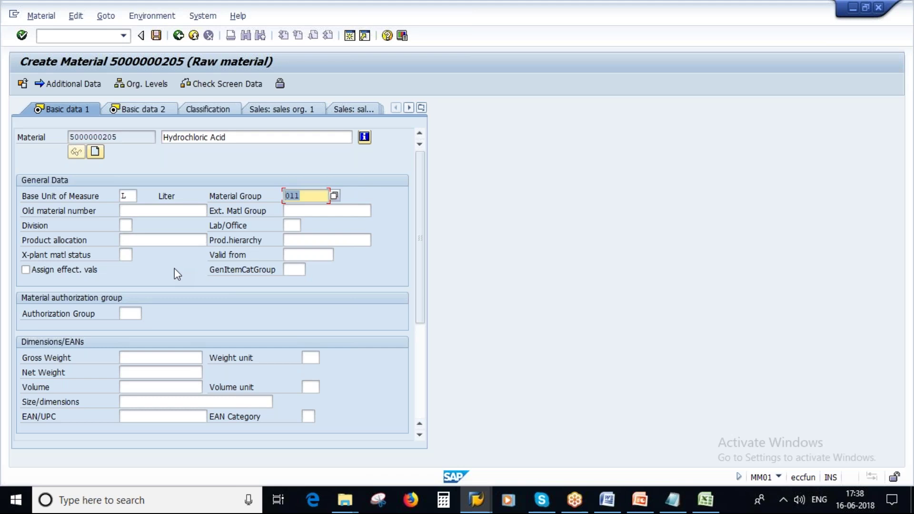
# Replace Hydrochloric with Sulphuric so the description reads 'Sulphuric Acid'
pyautogui.moveTo(205, 139); pyautogui.dragTo(161, 134)
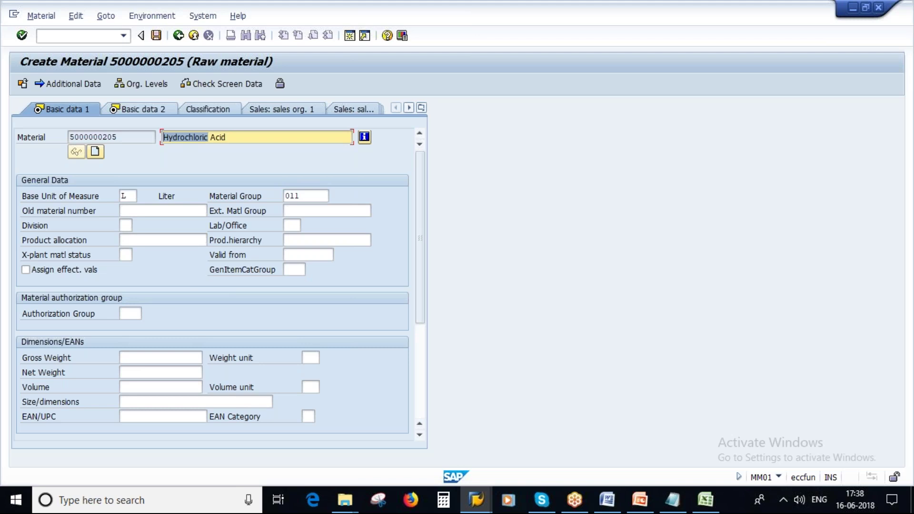
pyautogui.write('Slu')
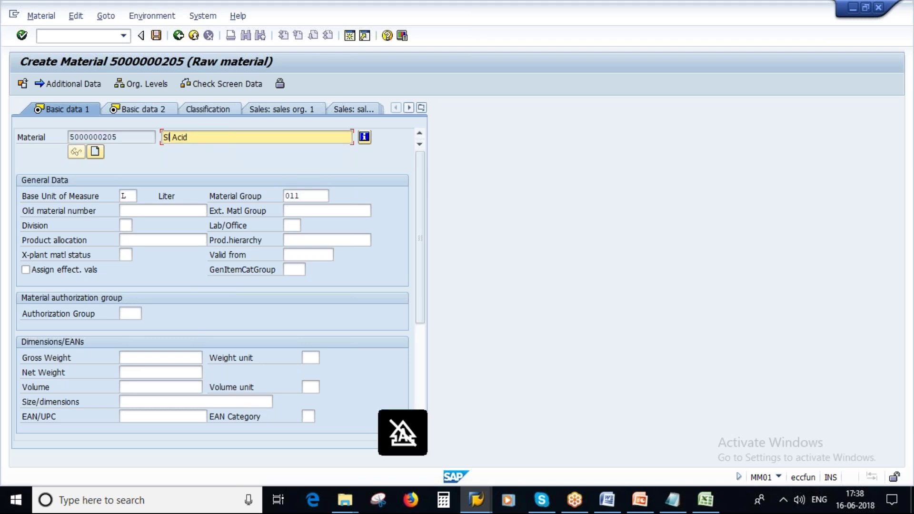
pyautogui.press('BackSpace')
pyautogui.press('BackSpace')
pyautogui.write('ulp')
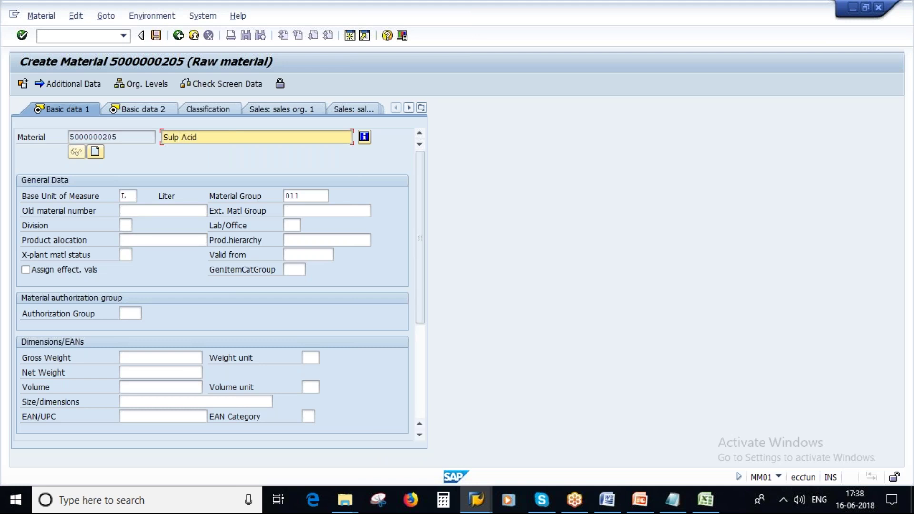
pyautogui.write('huric')
pyautogui.press('Delete')
pyautogui.click(227, 137)
pyautogui.moveTo(215, 137); pyautogui.dragTo(162, 137)
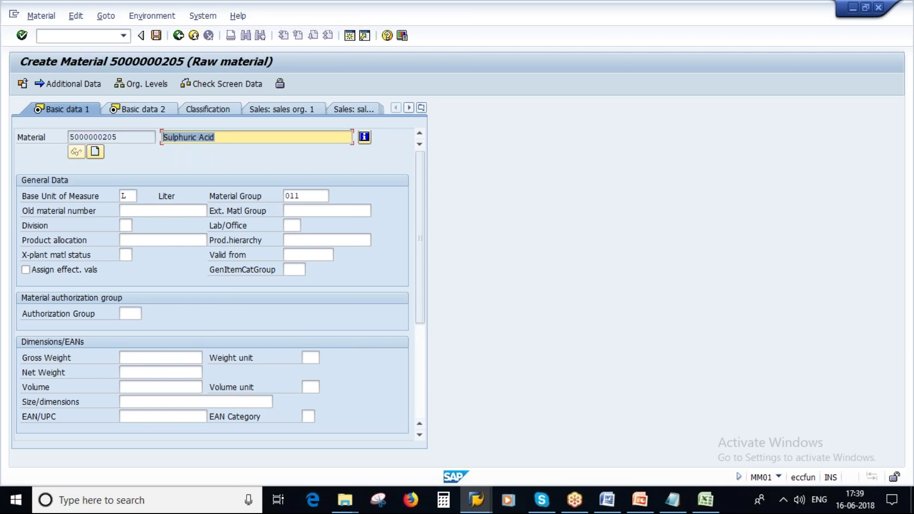
pyautogui.click(132, 197)
# Enter material group 011 and advance through the Basic data and Purchasing views
pyautogui.click(313, 196)
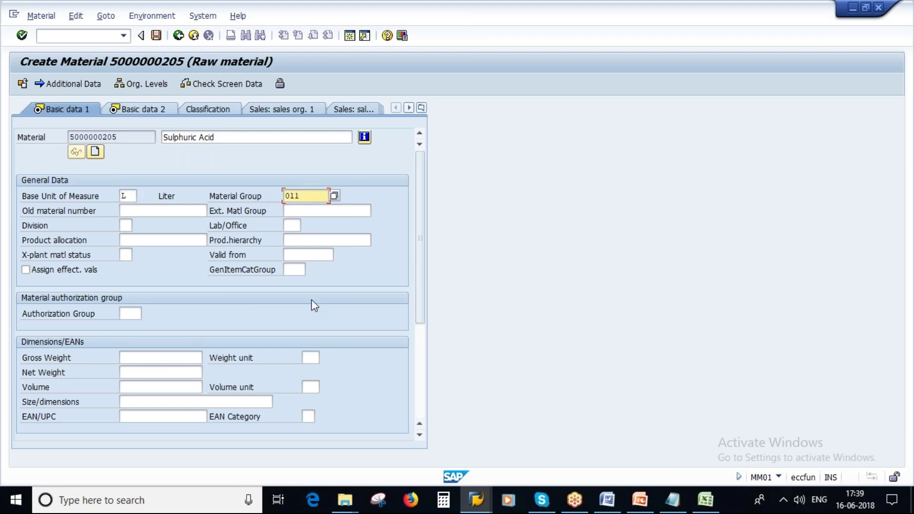
pyautogui.write('011')
pyautogui.press('Return')
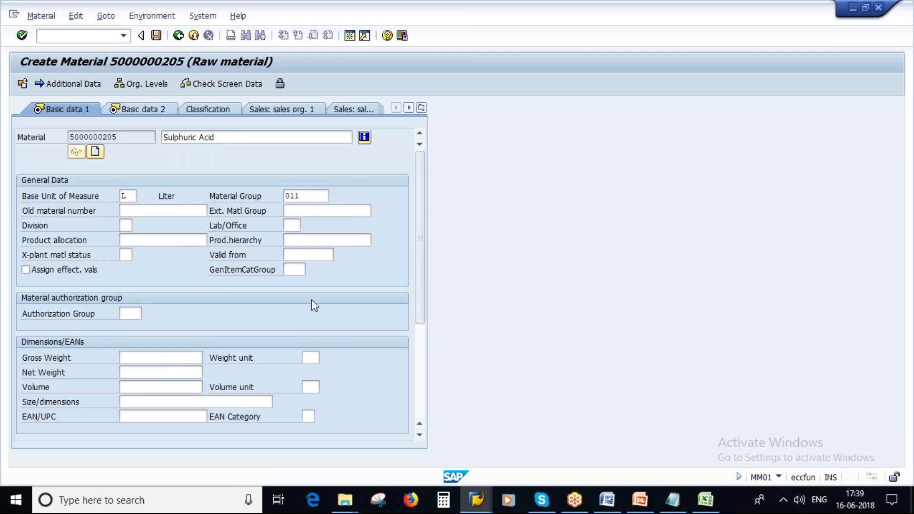
pyautogui.press('Return')
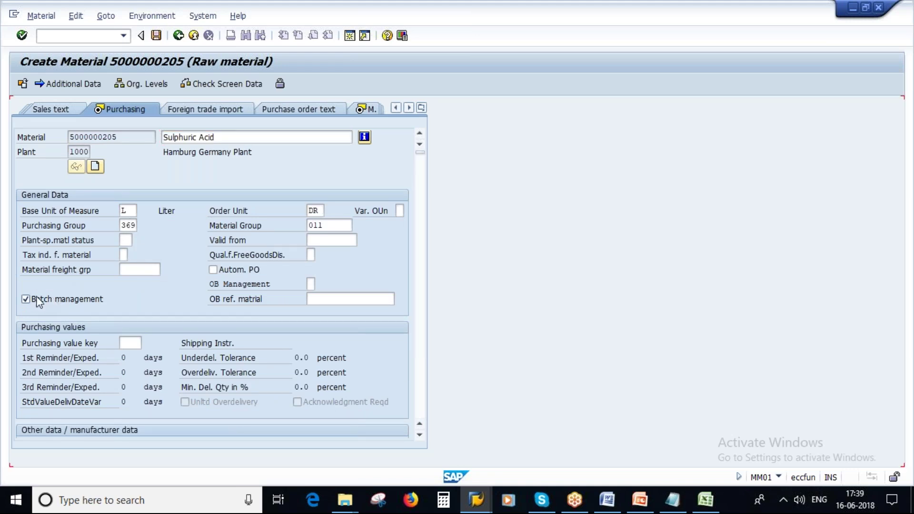
pyautogui.press('Return')
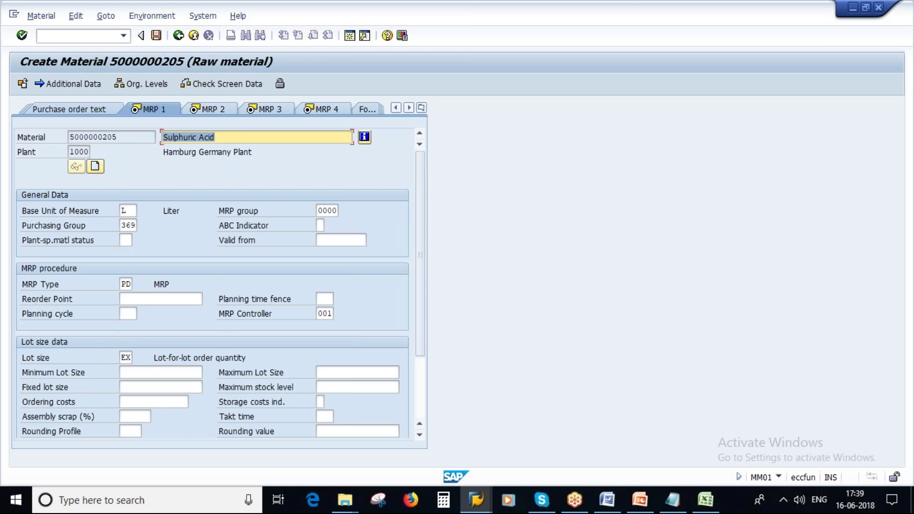
# Change the MRP 2 planned delivery time from 5 to 3 days
pyautogui.press('Return')
pyautogui.moveTo(327, 342); pyautogui.dragTo(281, 388)
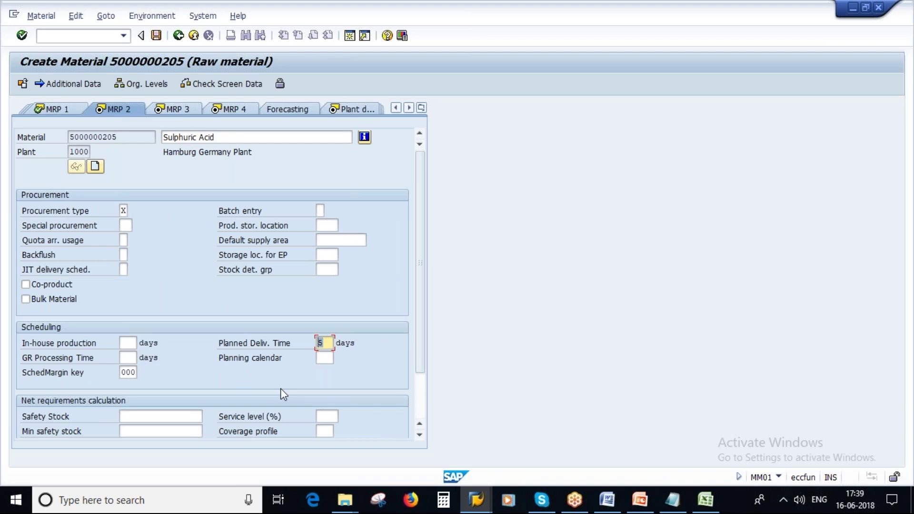
pyautogui.write('3')
pyautogui.press('Return')
pyautogui.press('Return')
pyautogui.press('Return')
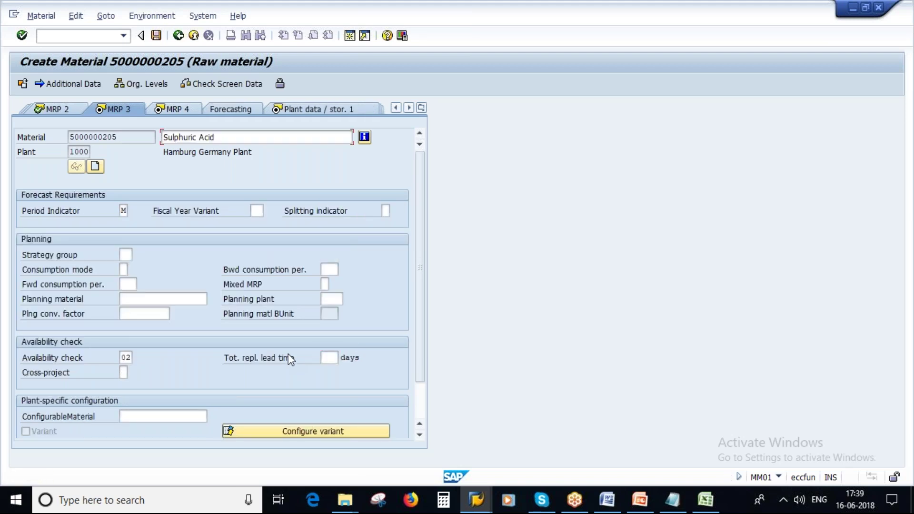
pyautogui.press('Return')
pyautogui.press('Return')
pyautogui.press('Return')
pyautogui.press('Return')
pyautogui.press('Return')
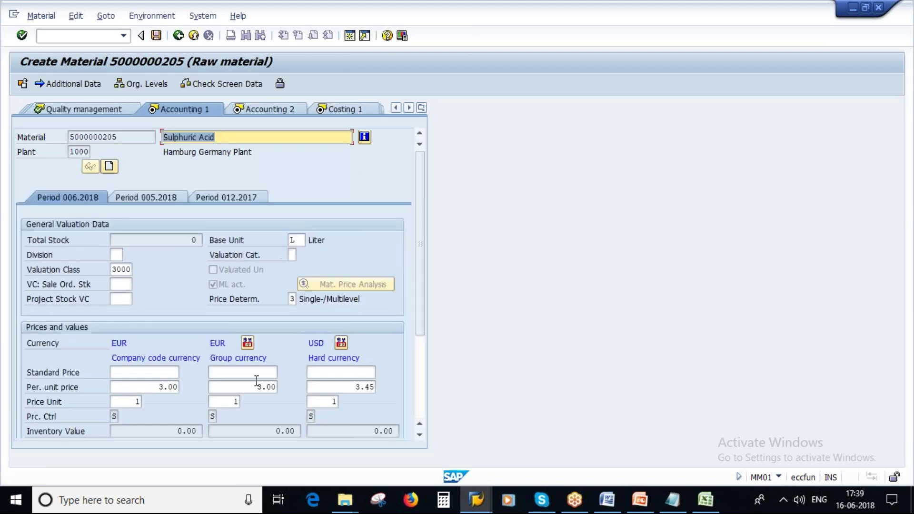
# Set the company-code unit price to 4.00 and continue through to Costing 2
pyautogui.click(163, 386)
pyautogui.press('BackSpace')
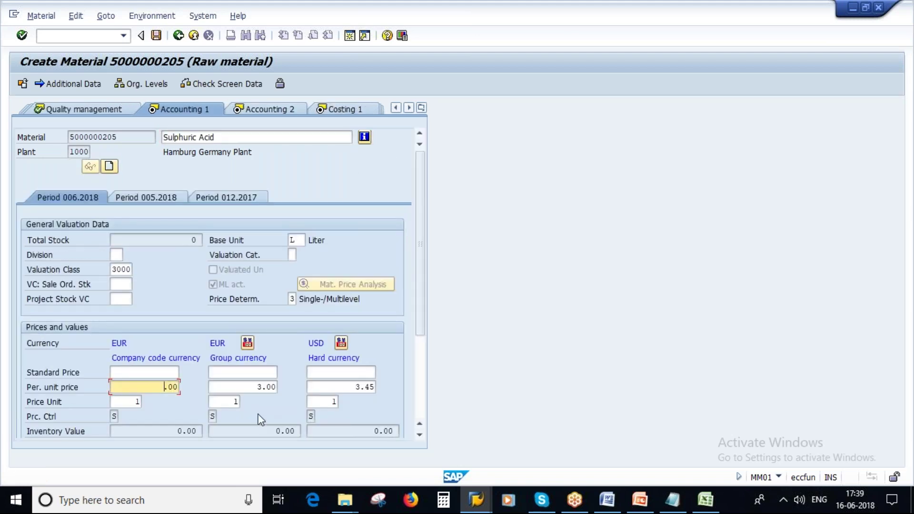
pyautogui.write('4')
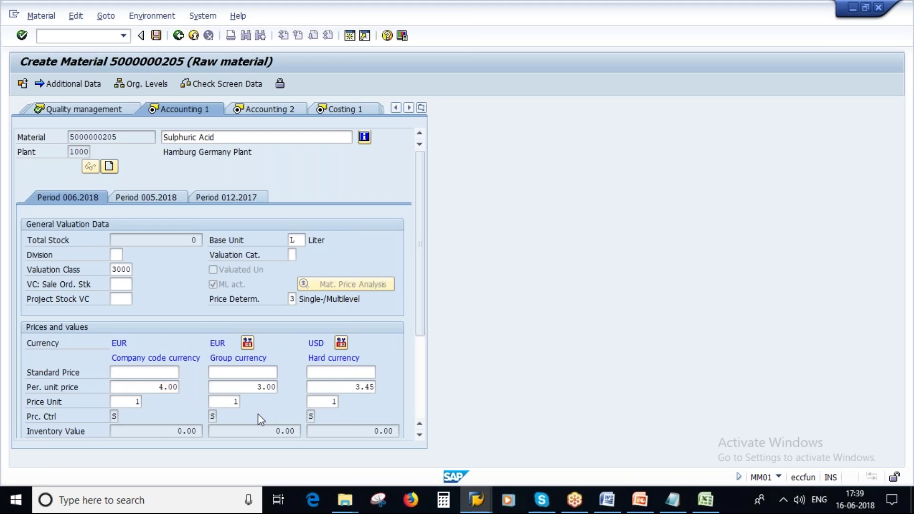
pyautogui.press('Return')
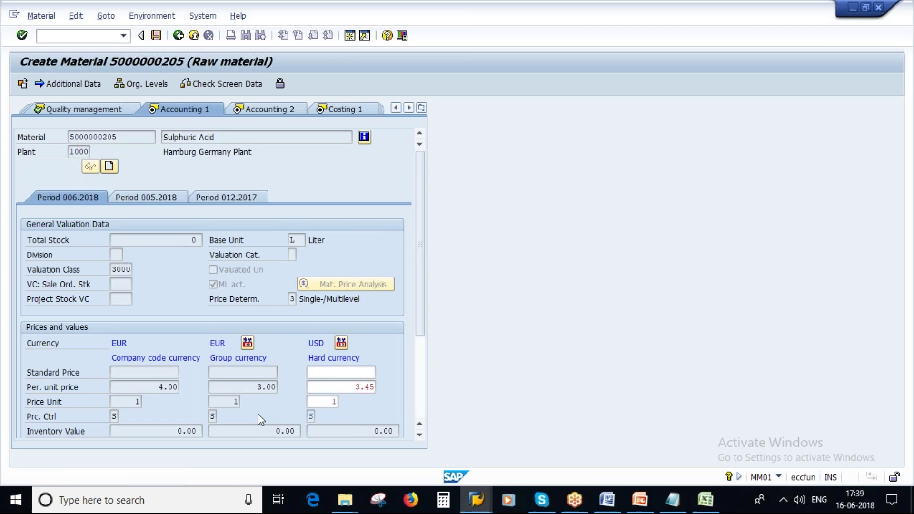
pyautogui.press('Return')
pyautogui.press('Return')
pyautogui.press('Return')
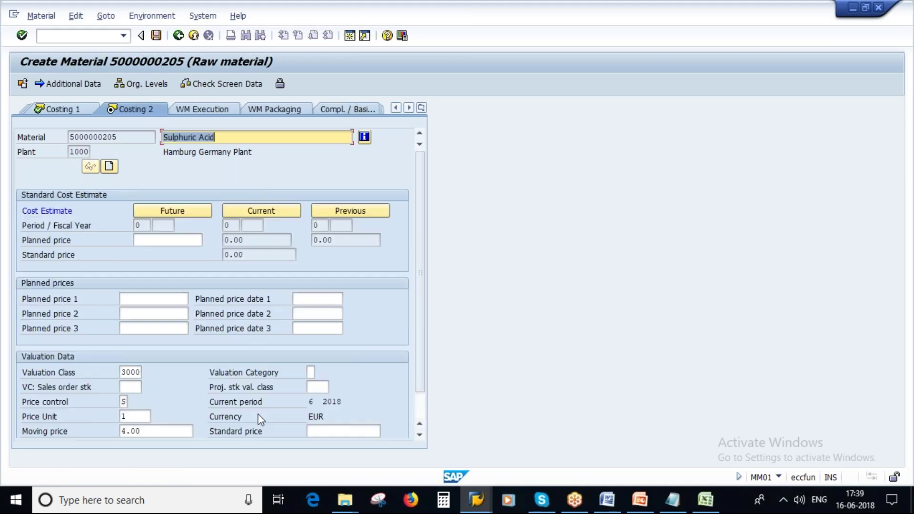
pyautogui.press('Return')
pyautogui.click(183, 276)
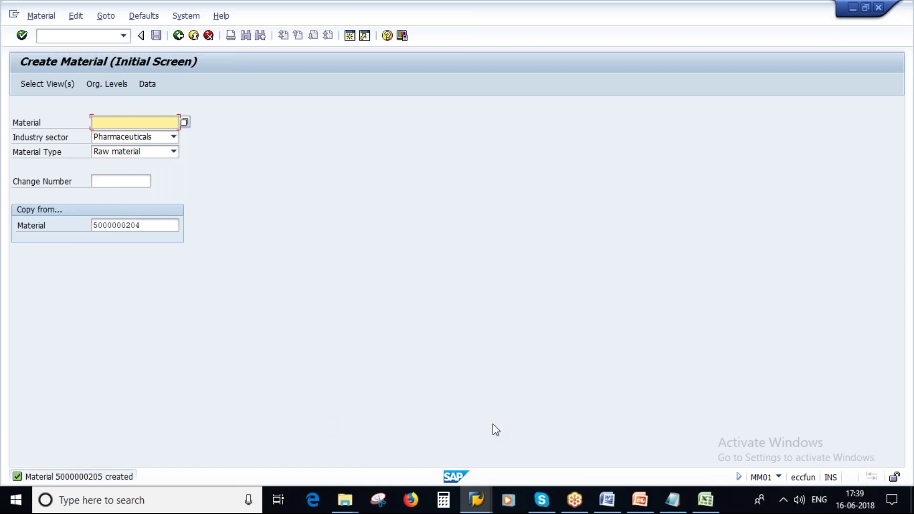
pyautogui.click(640, 502)
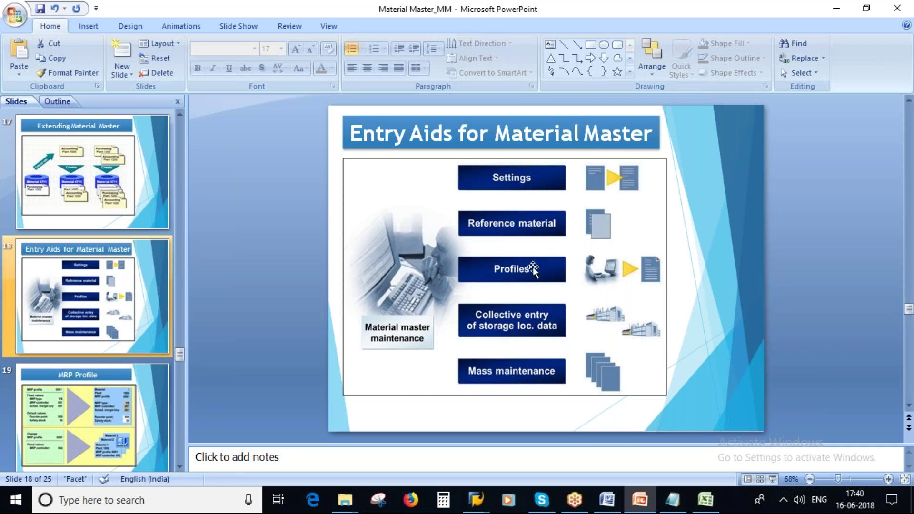
# Launch the slide show from the status bar and advance to the MRP Profile slide
pyautogui.click(772, 480)
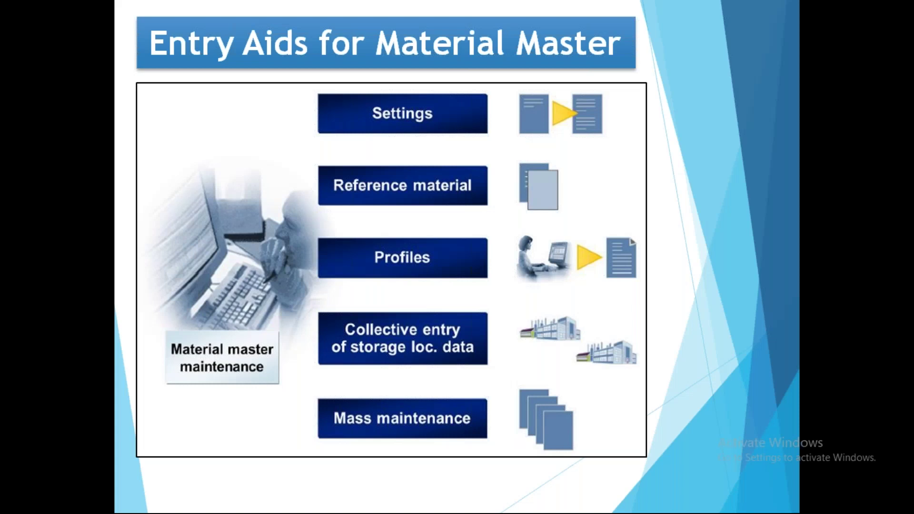
pyautogui.click(429, 247)
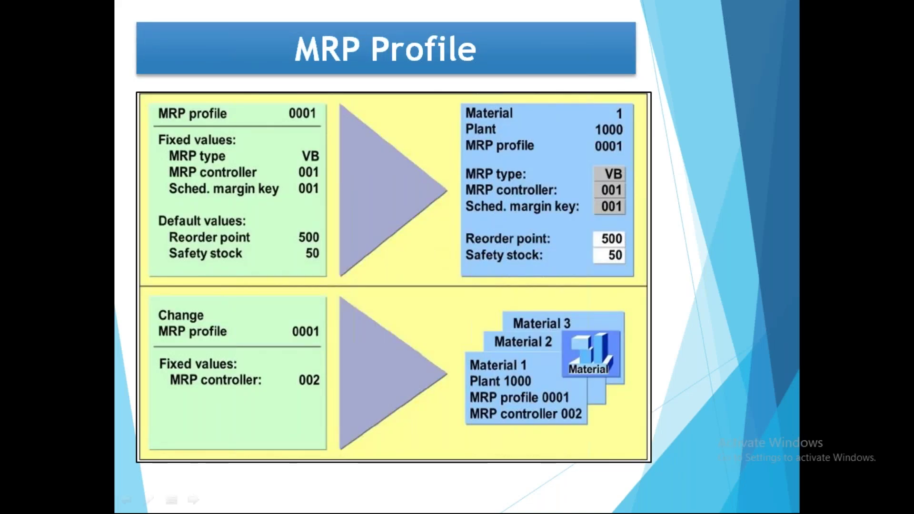
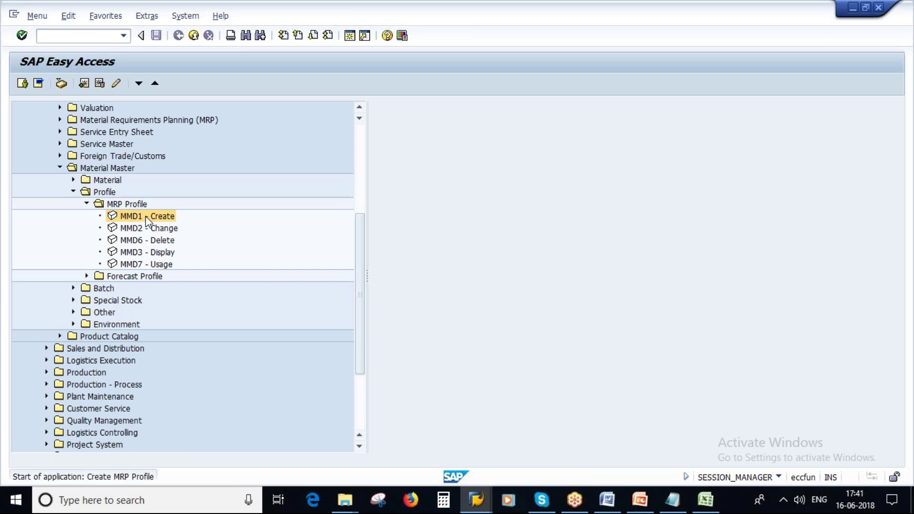
# Enter profile code PNM1 on the MMD1 screen, leave the template blank, and proceed to field selection
pyautogui.write('000')
pyautogui.press('BackSpace')
pyautogui.press('BackSpace')
pyautogui.press('BackSpace')
pyautogui.press('capslock')
pyautogui.write('PN')
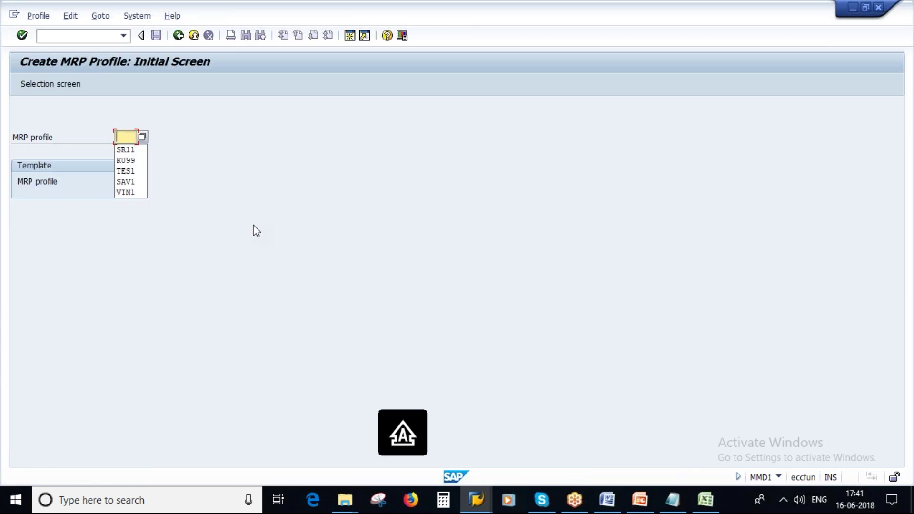
pyautogui.write('M1')
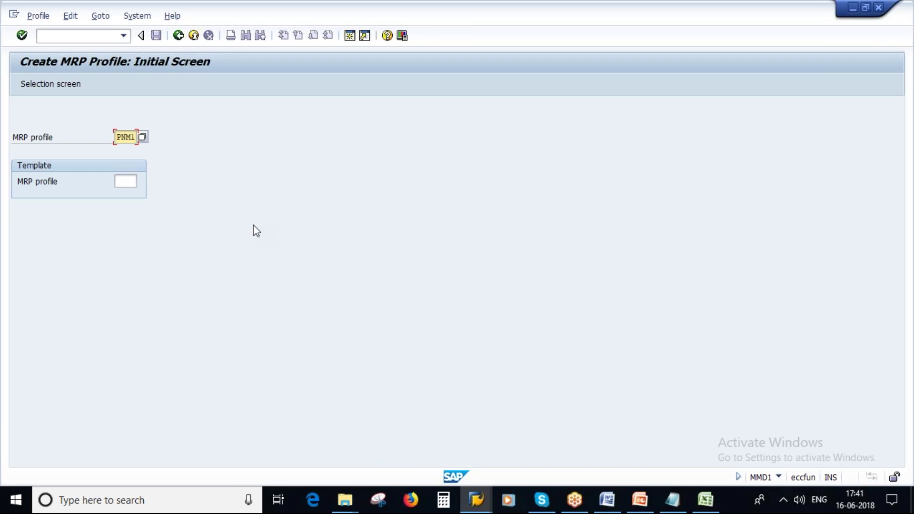
pyautogui.moveTo(117, 137); pyautogui.dragTo(136, 138)
pyautogui.click(40, 81)
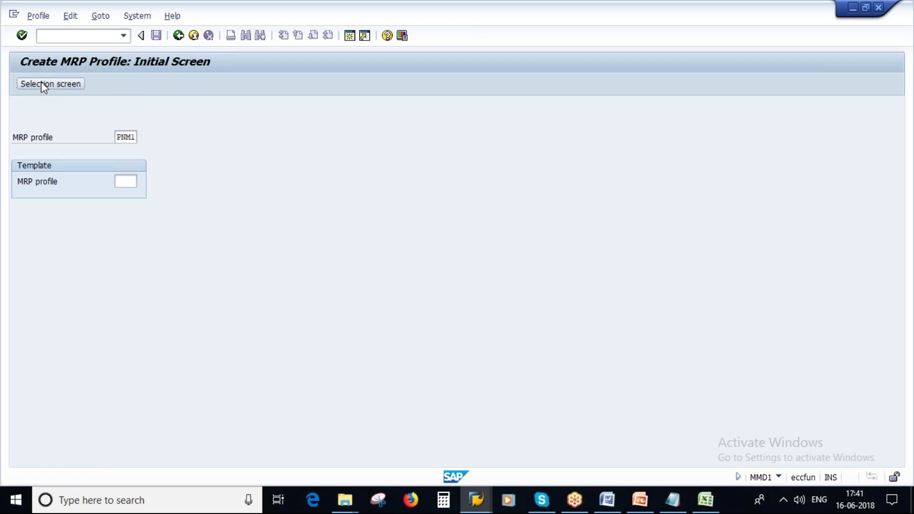
# Name the profile POONAM_PROFILE_NEW, review the MRP field rows, and tick MRP Type as fixed value
pyautogui.write('POONAM')
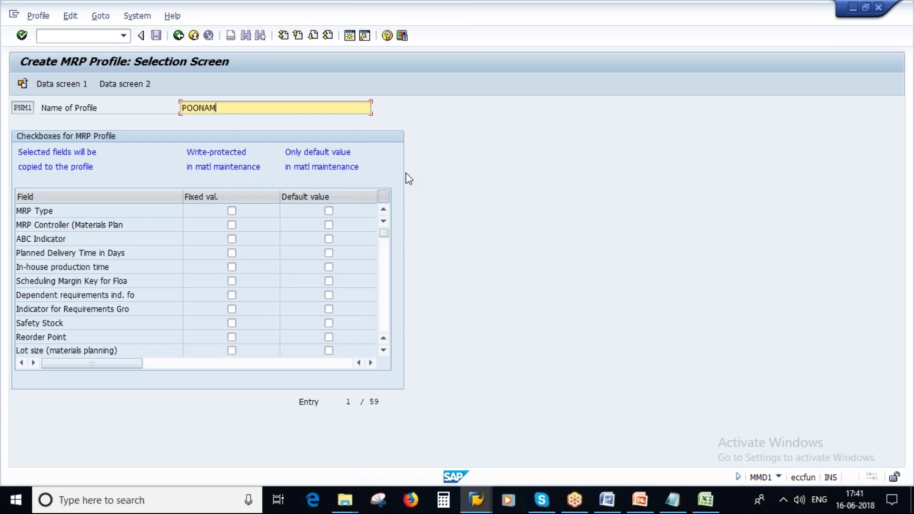
pyautogui.write('_PROFILE_NEW')
pyautogui.click(65, 213)
pyautogui.click(128, 227)
pyautogui.click(73, 239)
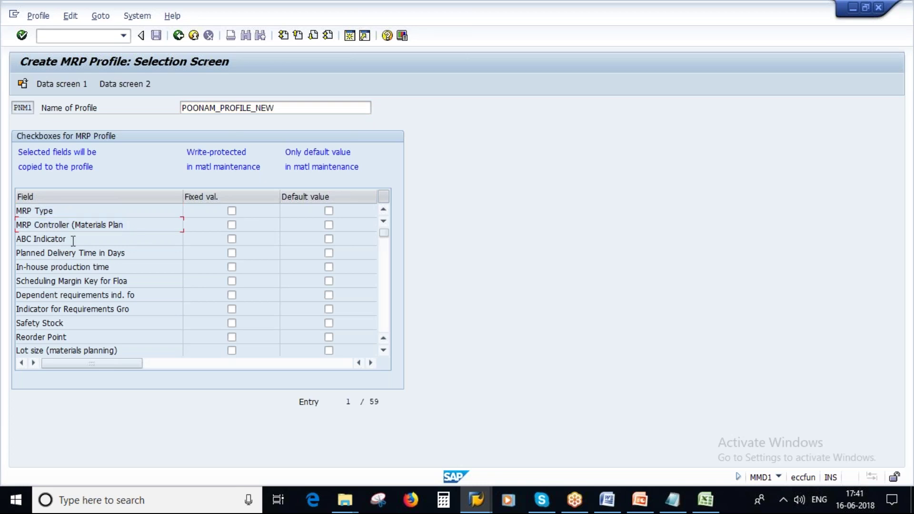
pyautogui.click(141, 253)
pyautogui.click(123, 268)
pyautogui.click(143, 284)
pyautogui.click(145, 295)
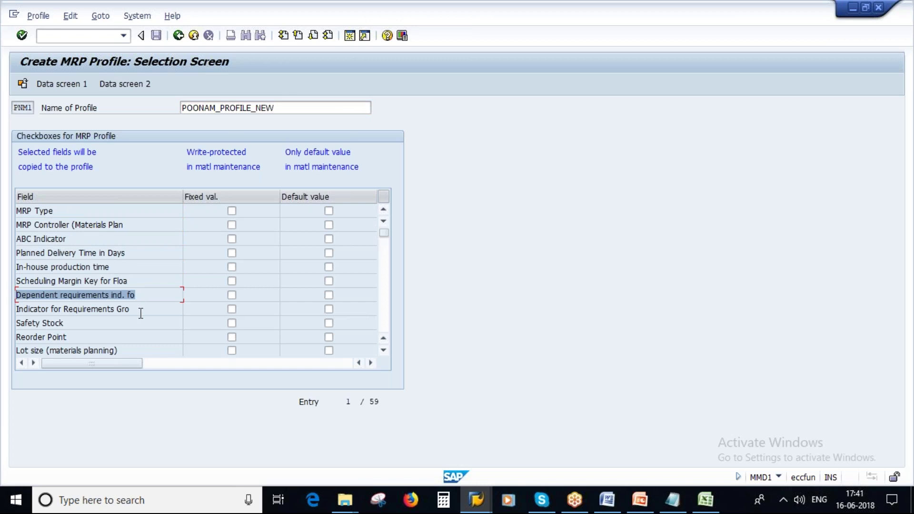
pyautogui.click(142, 310)
pyautogui.click(58, 322)
pyautogui.click(11, 335)
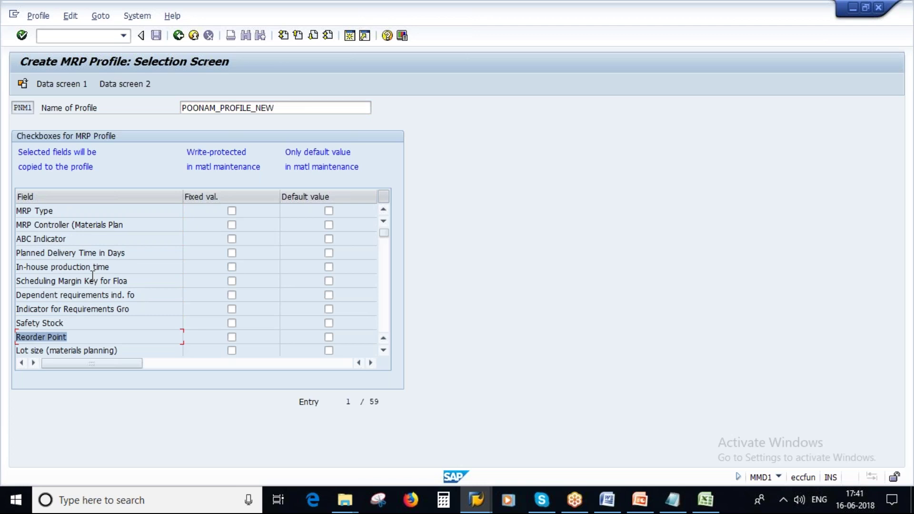
pyautogui.moveTo(66, 211); pyautogui.dragTo(27, 211)
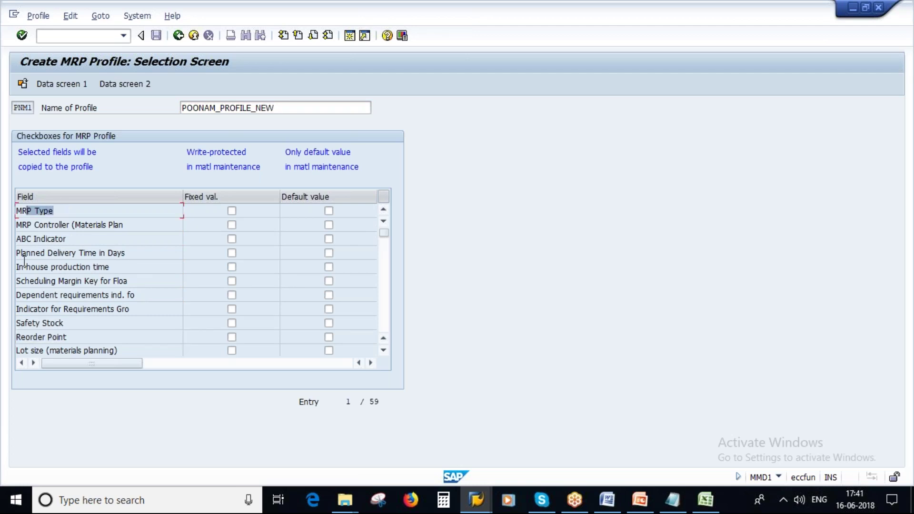
pyautogui.click(232, 210)
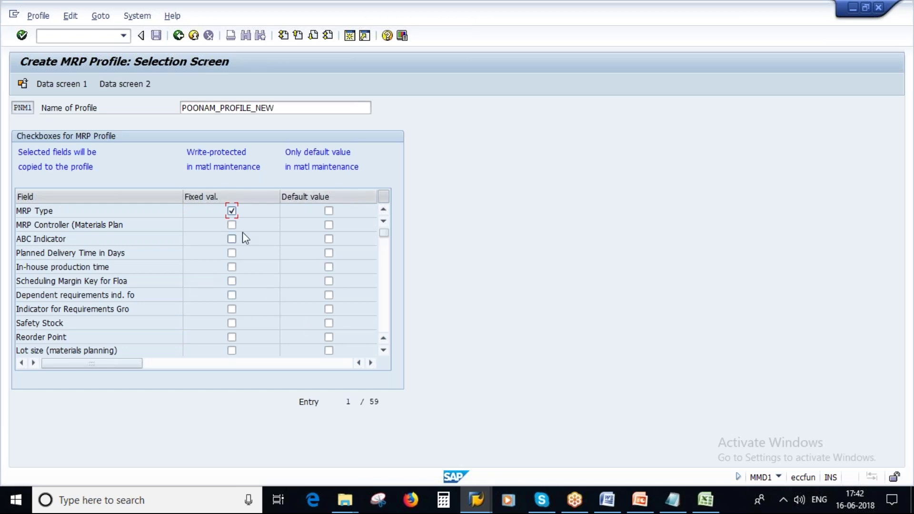
# Make MRP Controller a default value and Lot size a fixed value
pyautogui.click(327, 224)
pyautogui.click(231, 351)
pyautogui.scroll(-2, 260, 325)
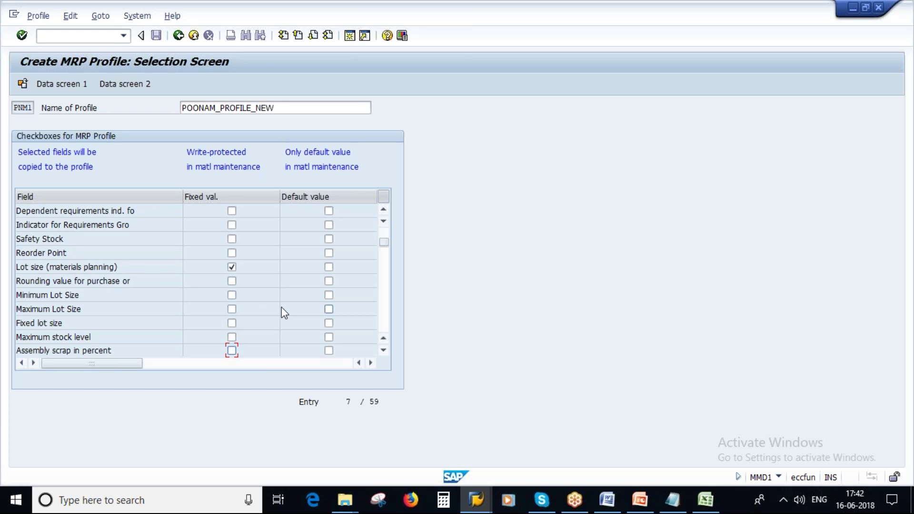
pyautogui.scroll(-1, 282, 307)
pyautogui.scroll(3, 282, 308)
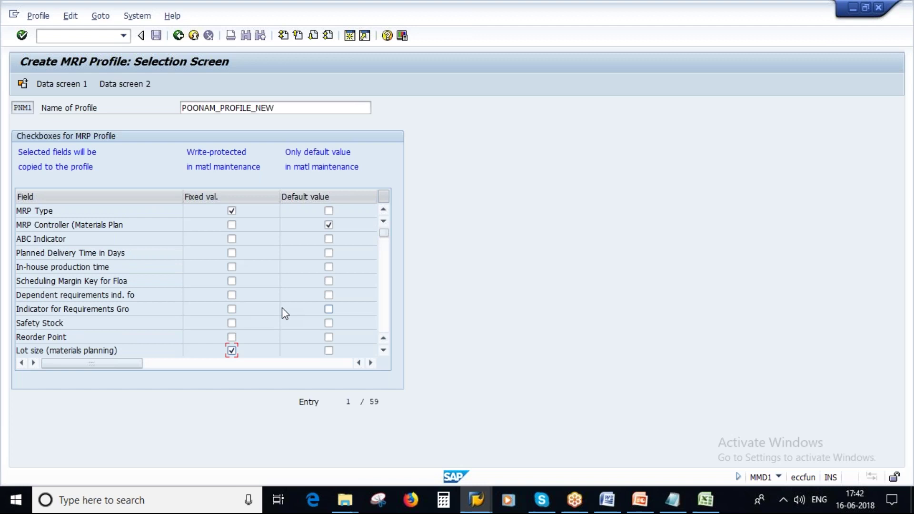
pyautogui.click(329, 281)
# Make Scheduling Margin Key fixed and Planned Delivery Time a default value, then open Data screen 1
pyautogui.click(329, 253)
pyautogui.click(231, 254)
pyautogui.click(232, 253)
pyautogui.click(232, 281)
pyautogui.click(329, 281)
pyautogui.click(329, 253)
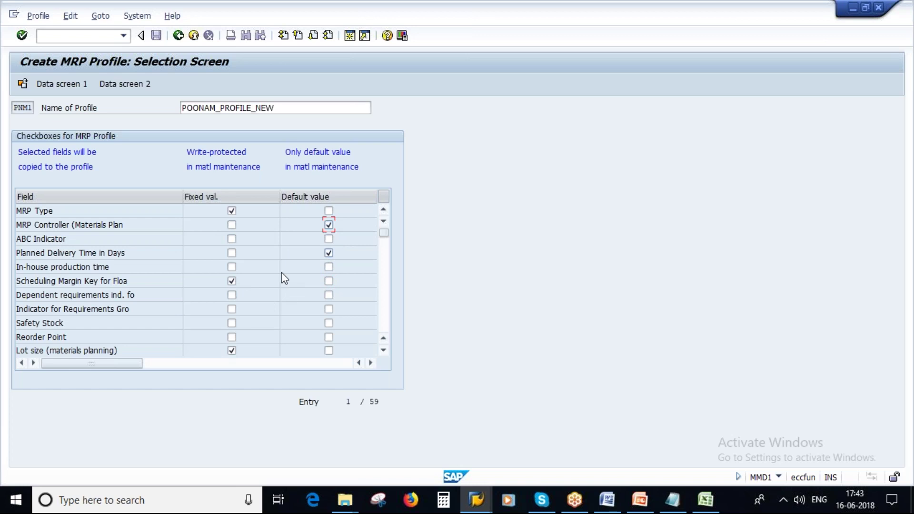
pyautogui.click(65, 84)
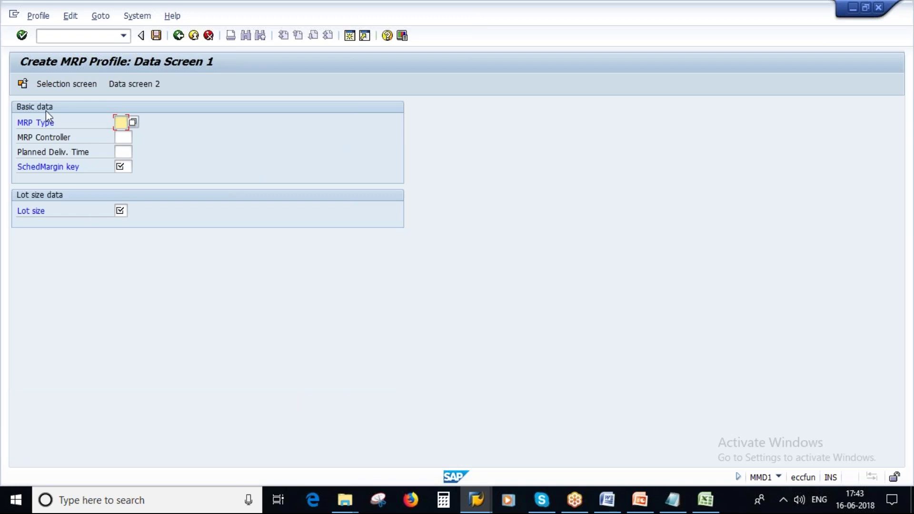
# Fill in MRP type PD, controller 000, planned delivery time 2, margin key 000 and lot size EX
pyautogui.click(120, 210)
pyautogui.write('PD')
pyautogui.click(124, 138)
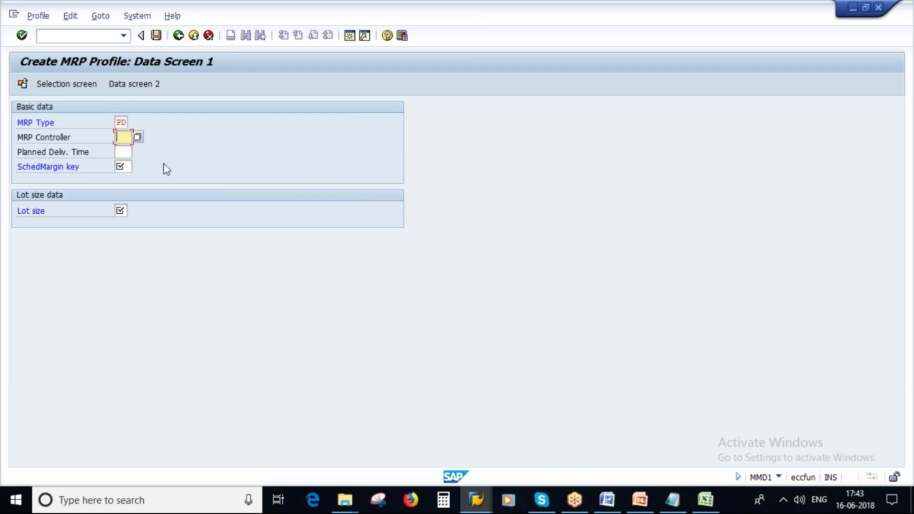
pyautogui.write('000')
pyautogui.click(124, 152)
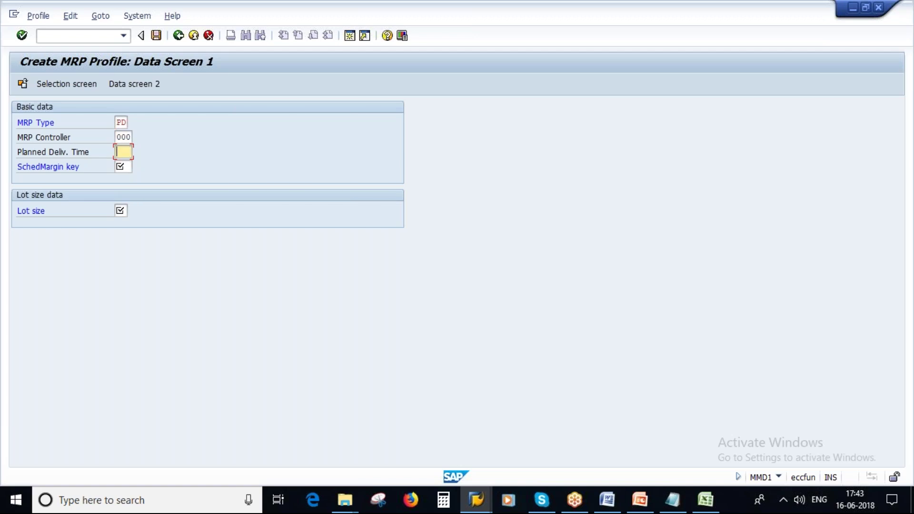
pyautogui.write('2')
pyautogui.click(120, 165)
pyautogui.write('000')
pyautogui.click(120, 211)
pyautogui.write('EX')
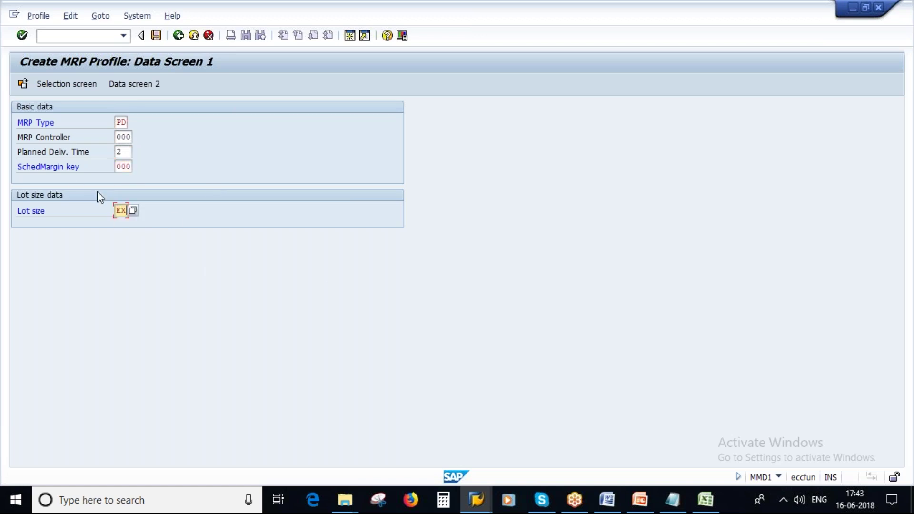
# Review the PD, margin key and EX entries, then switch to the PowerPoint MRP Profile slide
pyautogui.click(33, 121)
pyautogui.click(53, 169)
pyautogui.click(36, 210)
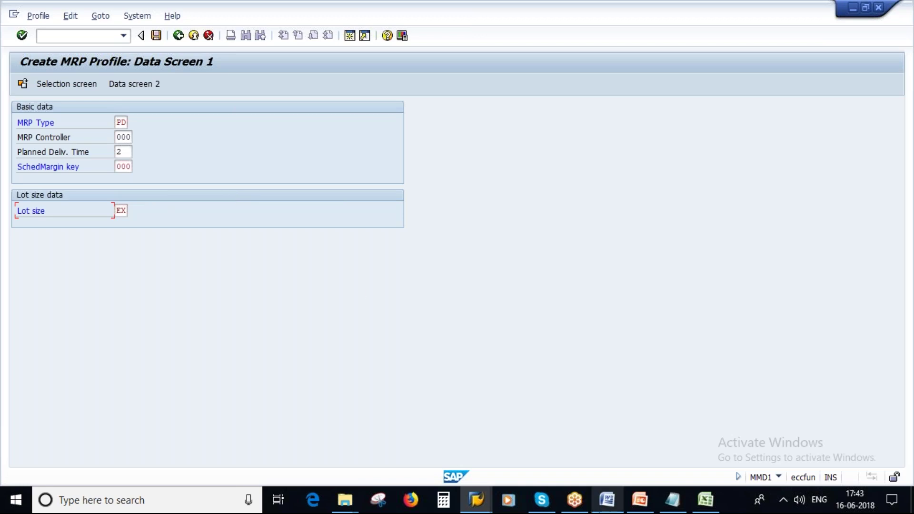
pyautogui.click(639, 499)
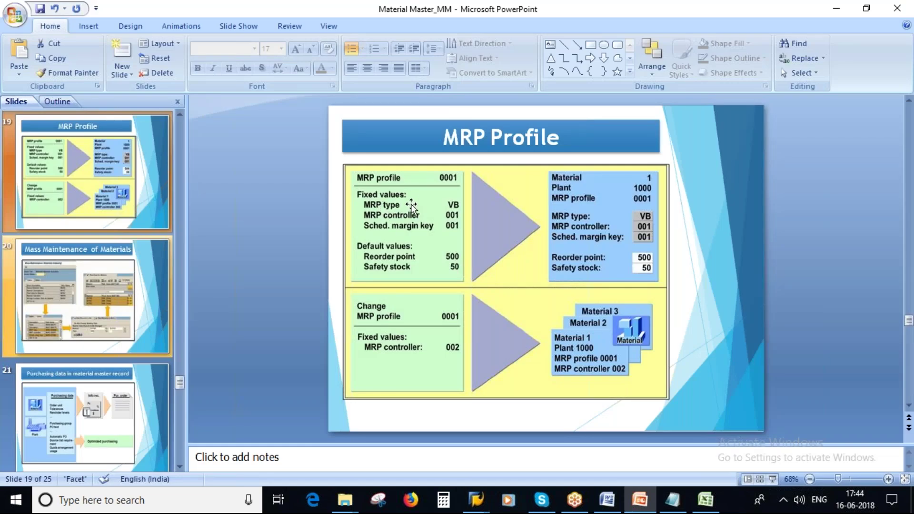
# Return to SAP and go over the MRP controller 000 and planned delivery time 2 values
pyautogui.hotkey('alt', 'Tab')
pyautogui.click(123, 137)
pyautogui.click(122, 152)
pyautogui.click(123, 137)
pyautogui.click(122, 151)
pyautogui.click(123, 137)
pyautogui.click(121, 151)
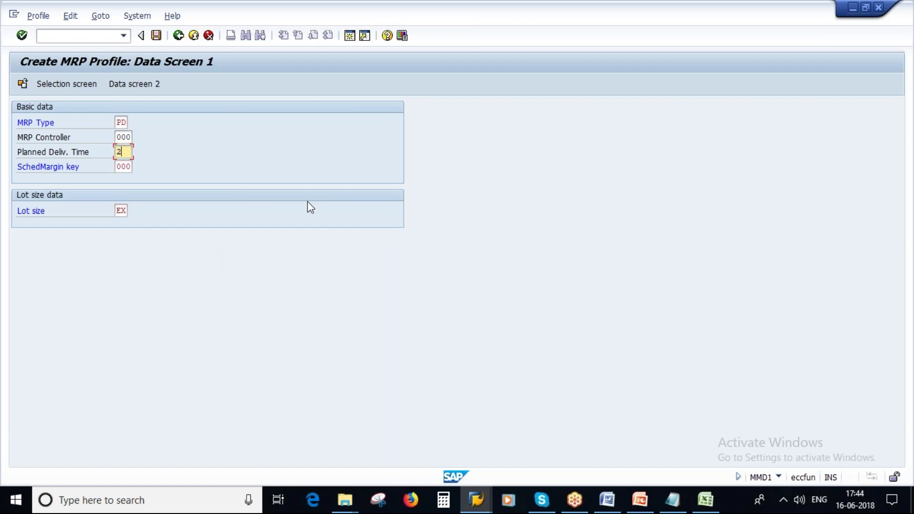
# Capture the PNM1 data screen with Snipping Tool, then save the MRP profile
pyautogui.click(378, 500)
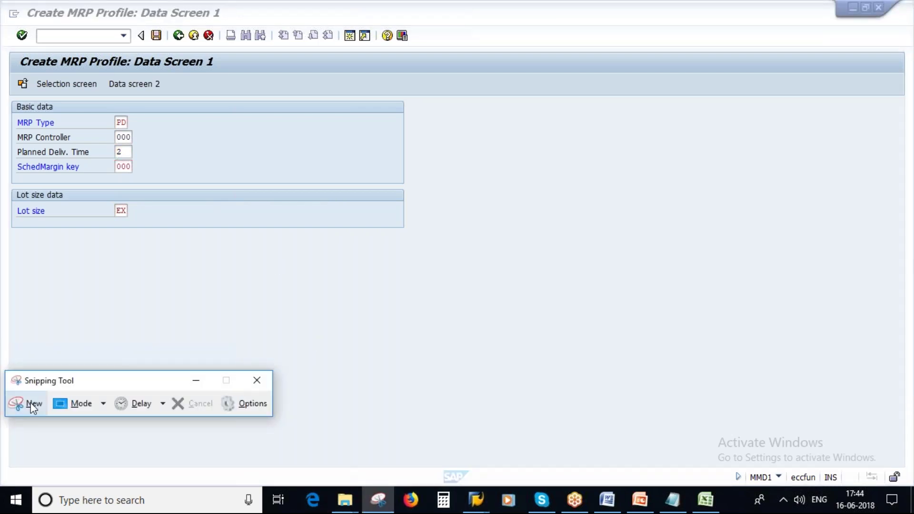
pyautogui.click(28, 403)
pyautogui.moveTo(6, 48); pyautogui.dragTo(474, 289)
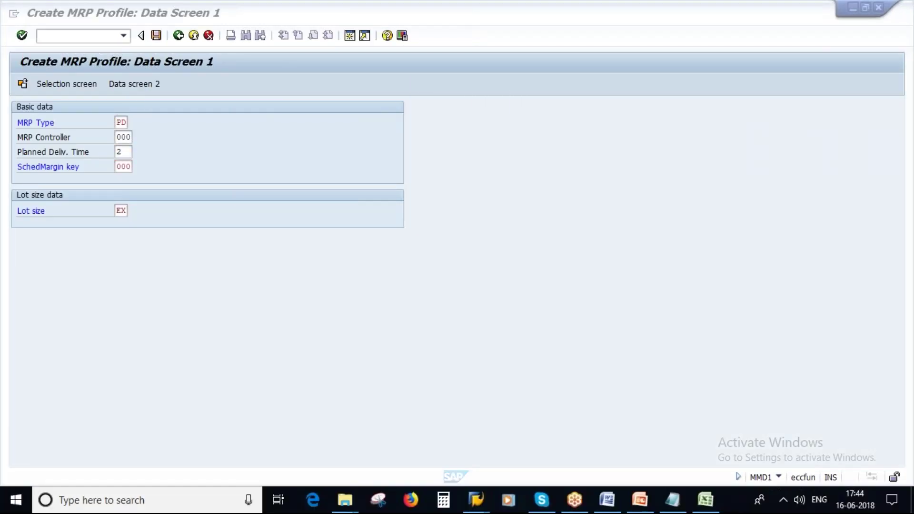
pyautogui.click(534, 12)
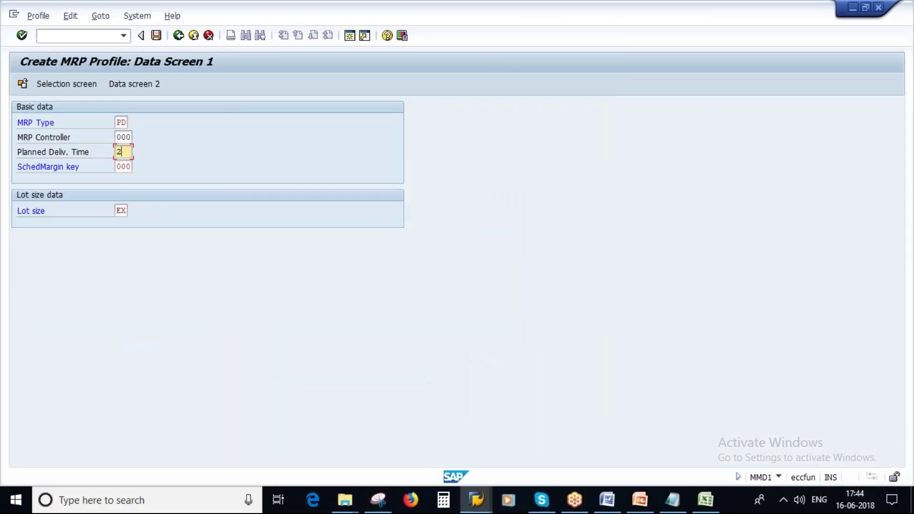
pyautogui.click(156, 35)
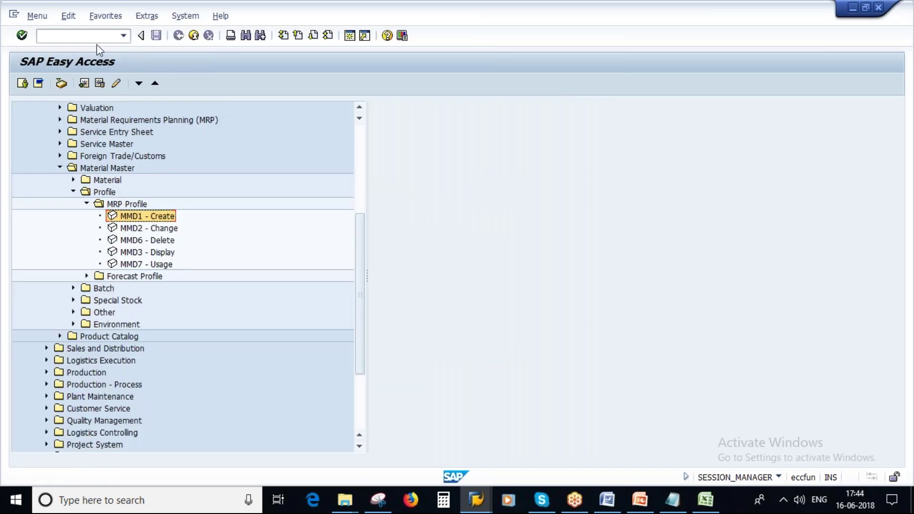
pyautogui.click(70, 36)
pyautogui.click(39, 83)
pyautogui.click(45, 34)
pyautogui.write('MM01')
pyautogui.press('Return')
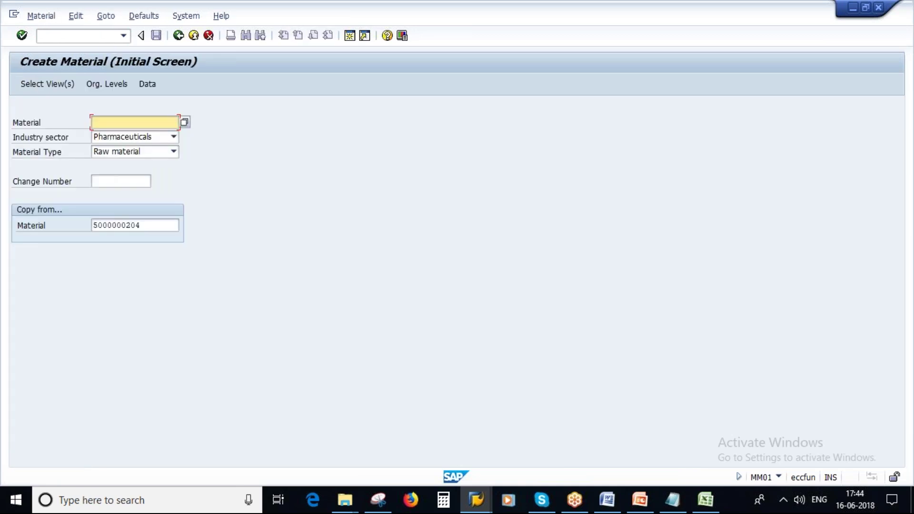
pyautogui.doubleClick(119, 225)
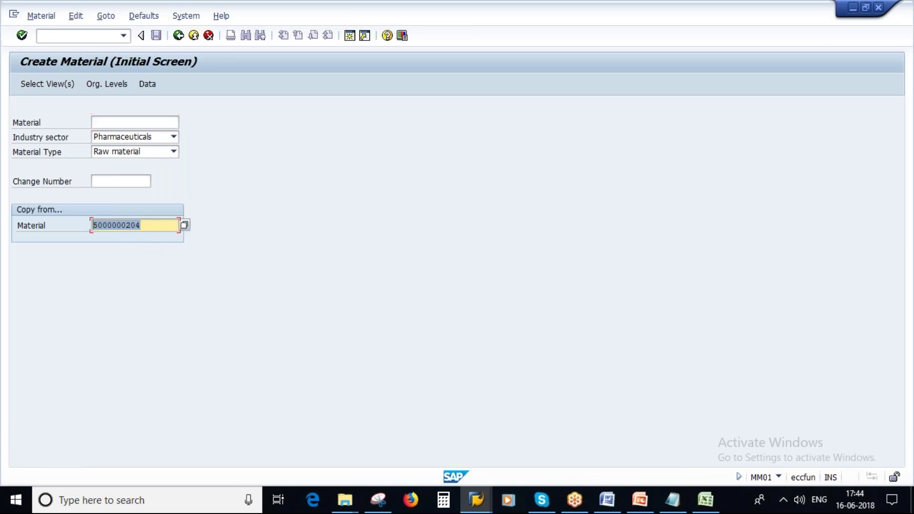
pyautogui.press('BackSpace')
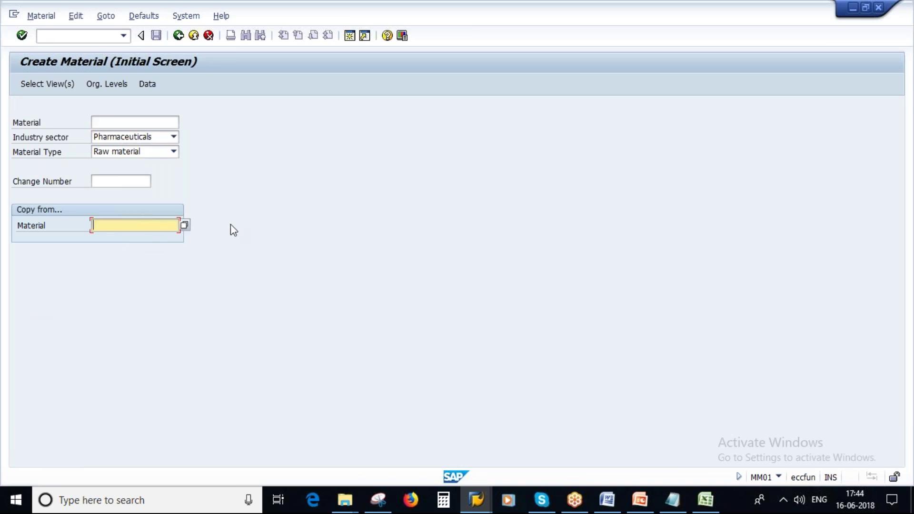
# Select the MRP 1–4, Costing 1 and Costing 2 views for the new material
pyautogui.click(37, 83)
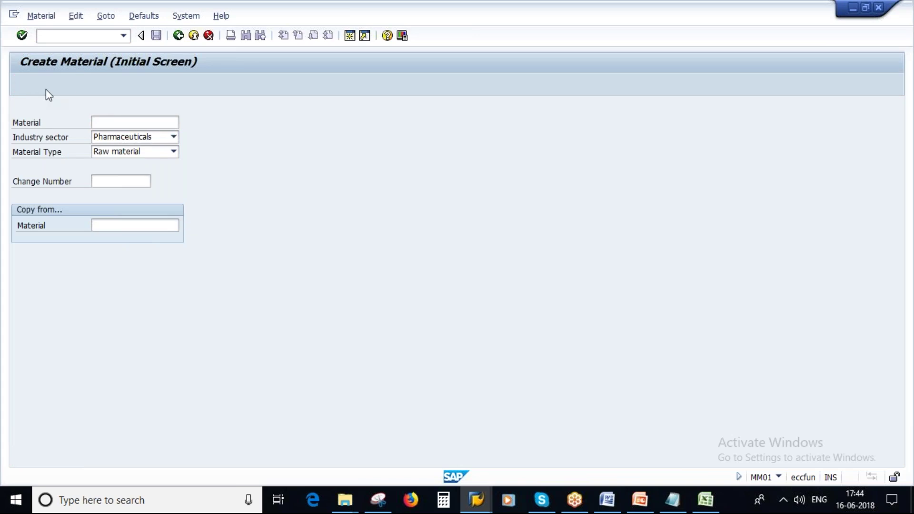
pyautogui.moveTo(205, 332); pyautogui.dragTo(202, 395)
pyautogui.scroll(-1, 201, 368)
pyautogui.scroll(-1, 201, 369)
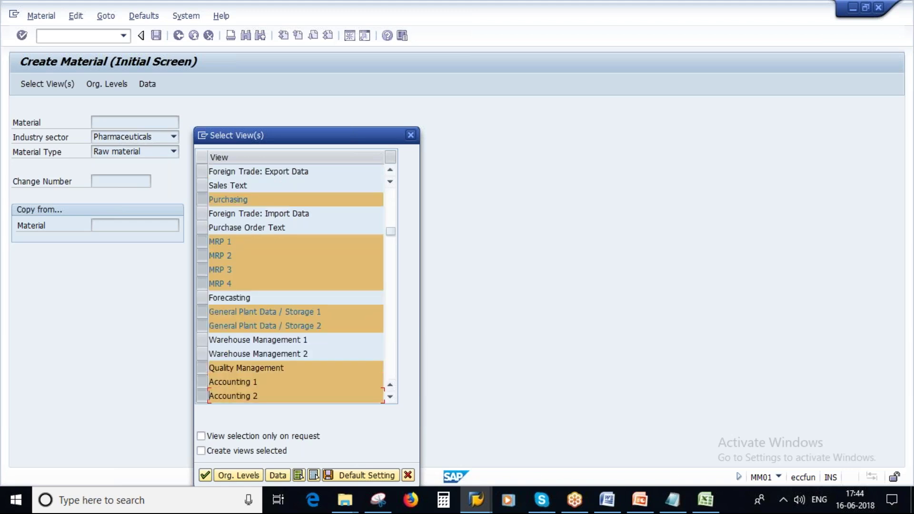
pyautogui.scroll(-1, 202, 395)
pyautogui.click(202, 368)
pyautogui.click(202, 381)
pyautogui.click(236, 475)
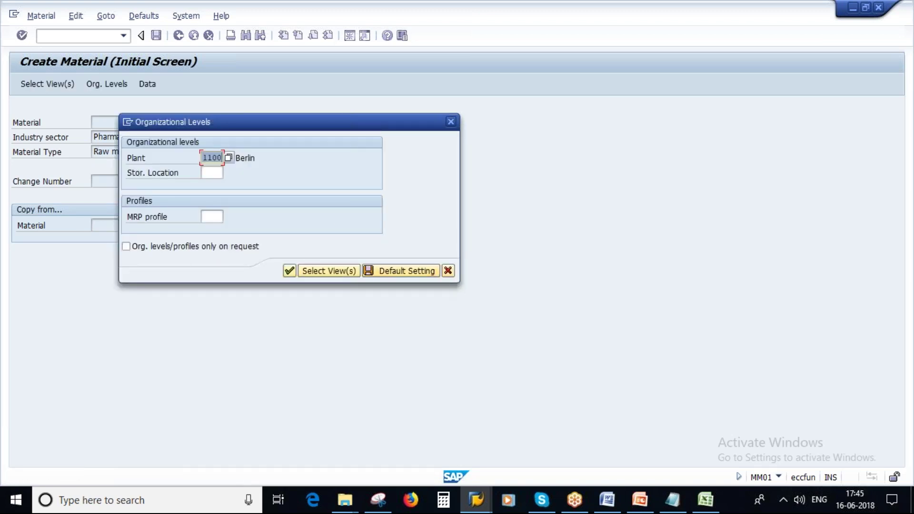
# Enter plant 1000, choose MRP profile PNM1 from the F4 list, and confirm the organizational levels
pyautogui.write('1000')
pyautogui.moveTo(242, 123); pyautogui.dragTo(390, 144)
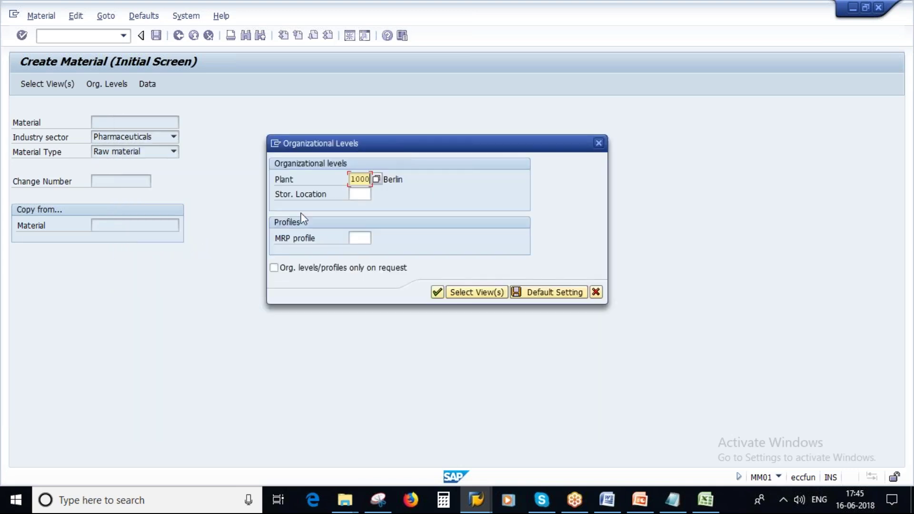
pyautogui.click(360, 238)
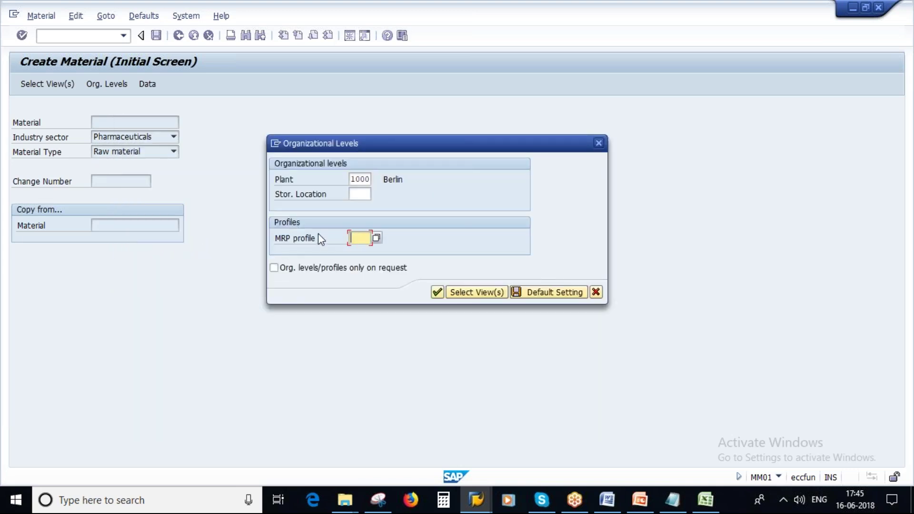
pyautogui.click(377, 238)
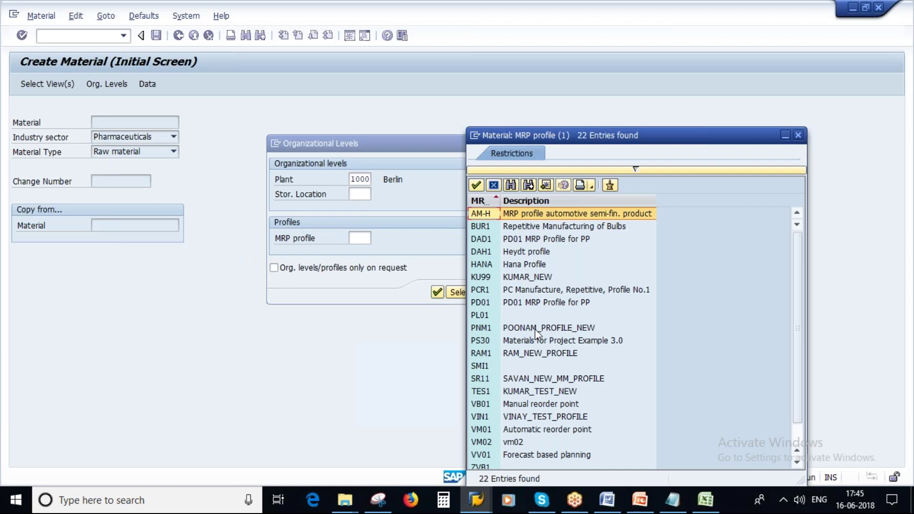
pyautogui.click(516, 329)
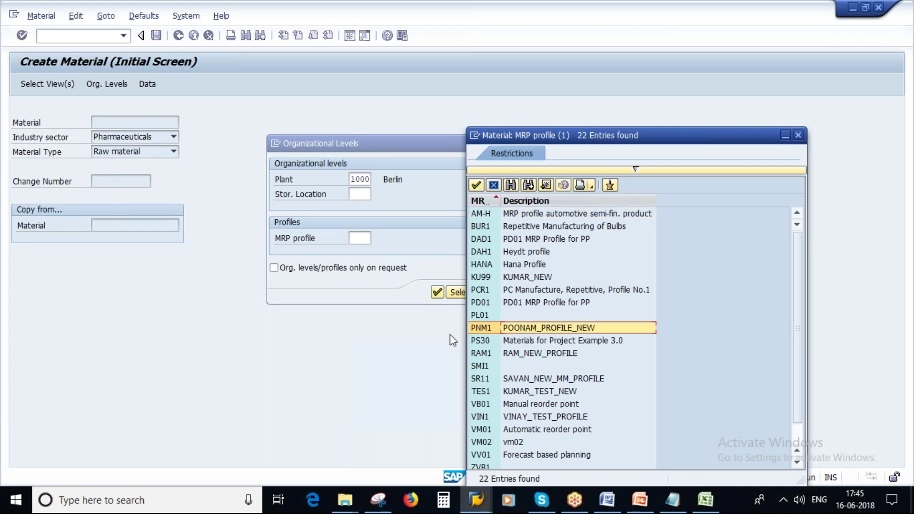
pyautogui.click(490, 329)
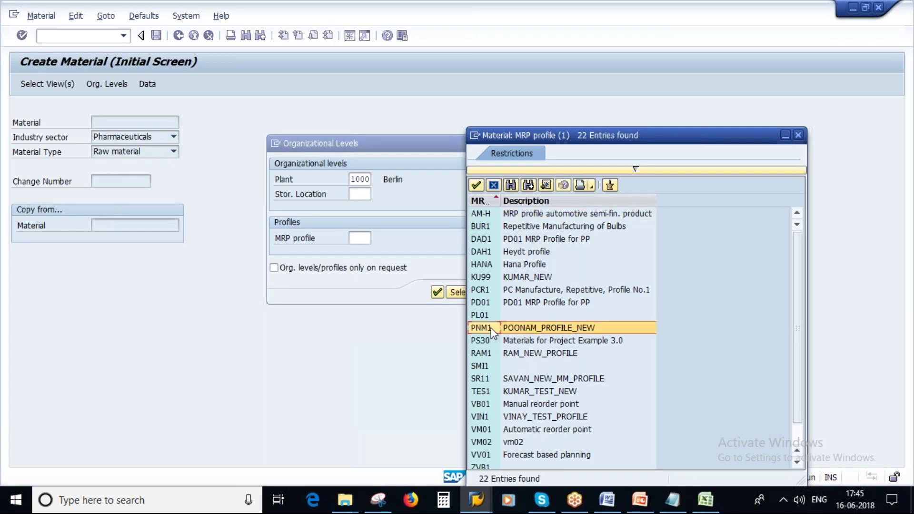
pyautogui.doubleClick(491, 328)
pyautogui.click(439, 290)
pyautogui.moveTo(126, 139); pyautogui.dragTo(70, 138)
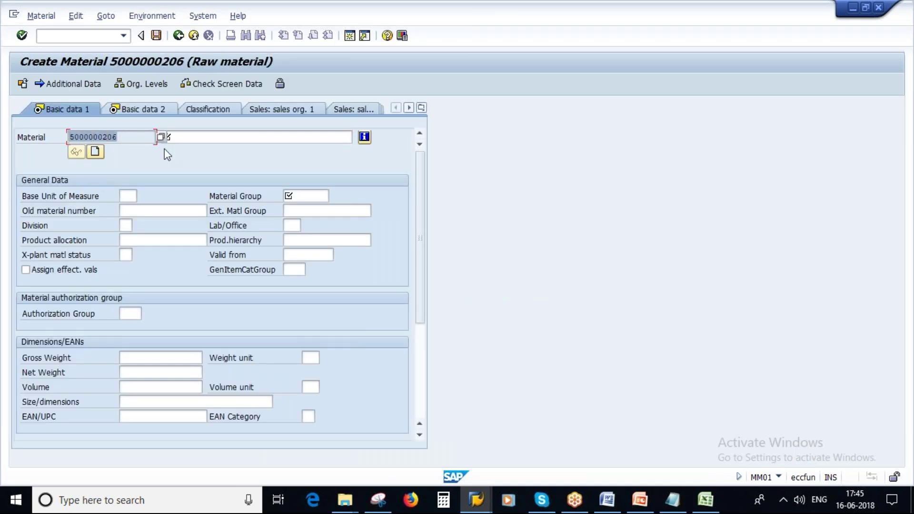
# Enter description Sugar and base unit of measure KG
pyautogui.click(185, 136)
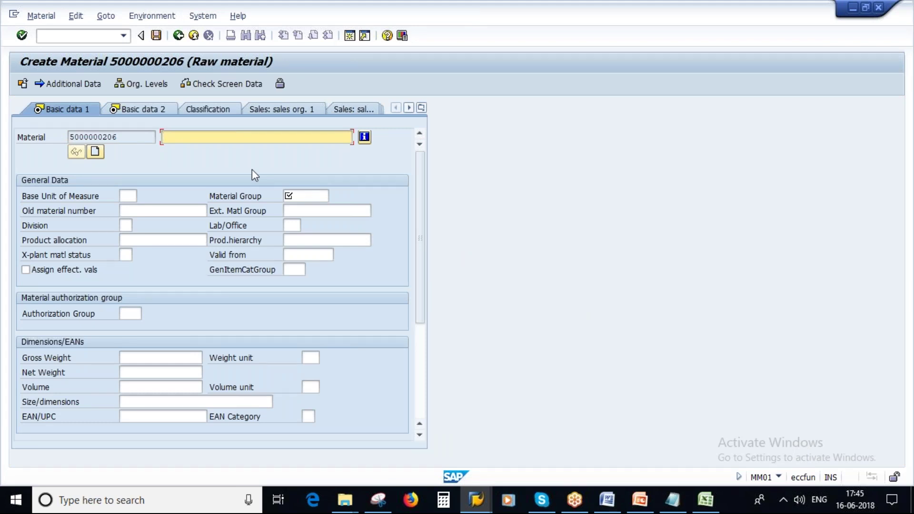
pyautogui.write('S')
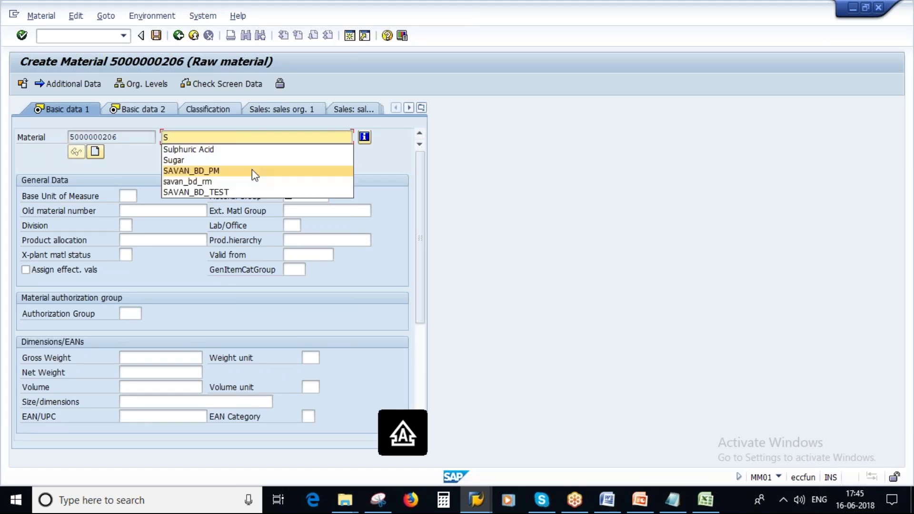
pyautogui.write('ugar')
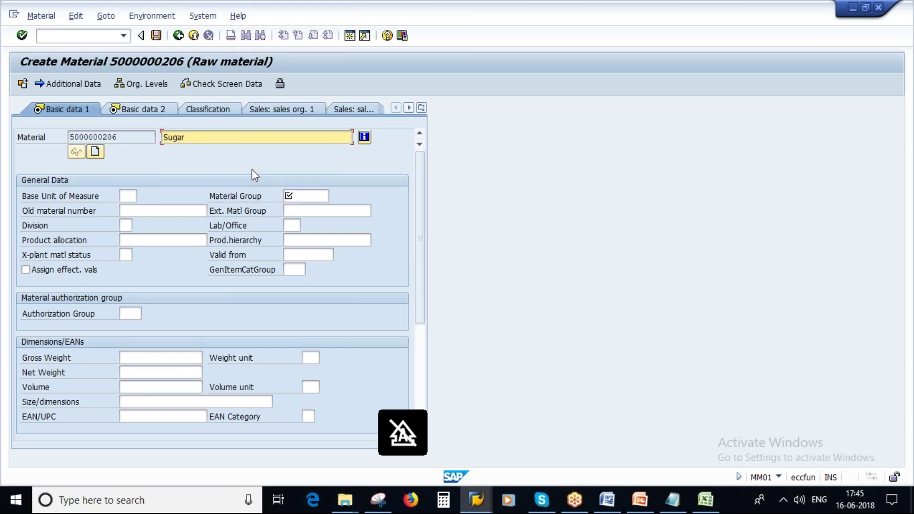
pyautogui.click(127, 196)
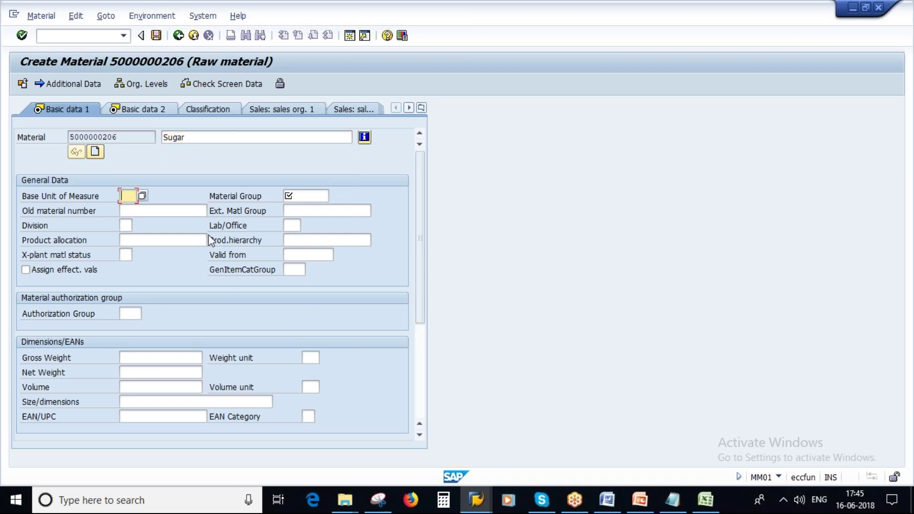
pyautogui.write('kg')
pyautogui.press('Return')
# Search the Material Group F4 list for 'powder*'
pyautogui.click(311, 196)
pyautogui.click(335, 195)
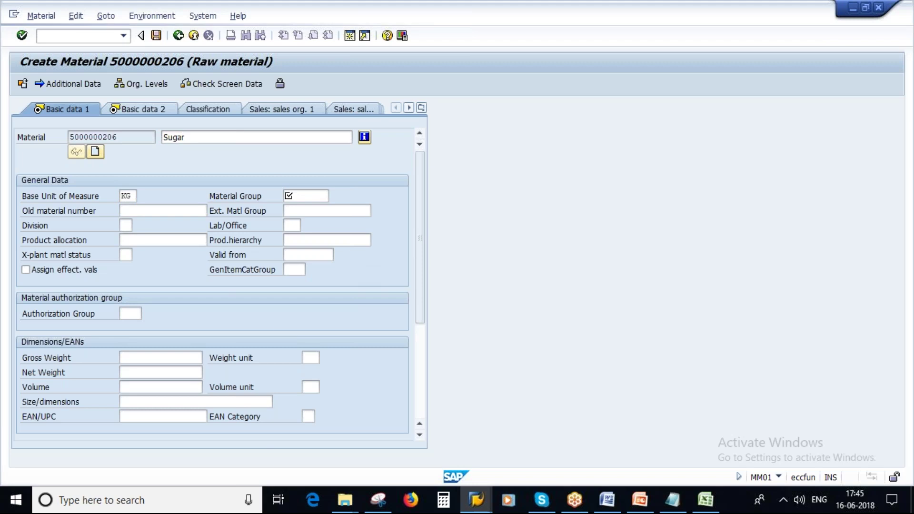
pyautogui.scroll(-15, 407, 341)
pyautogui.scroll(-6, 407, 341)
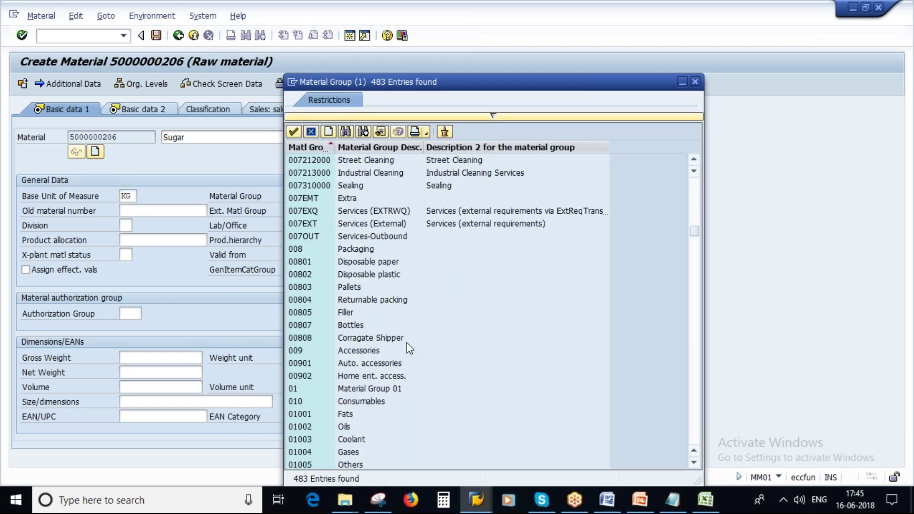
pyautogui.scroll(-3, 407, 341)
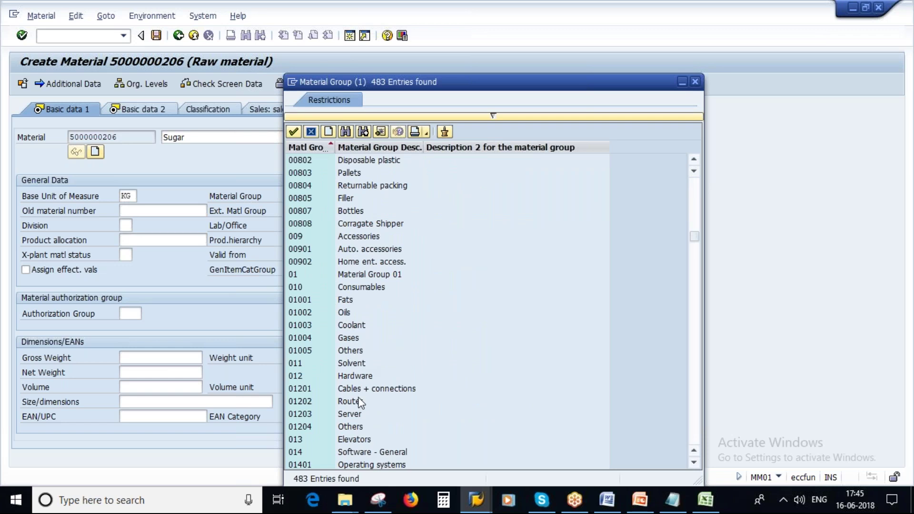
pyautogui.scroll(-3, 402, 387)
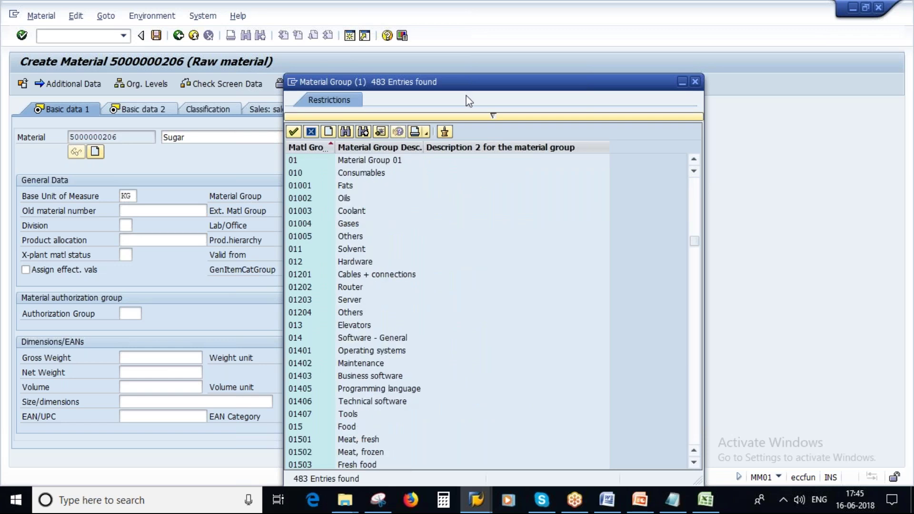
pyautogui.click(345, 131)
pyautogui.write('po')
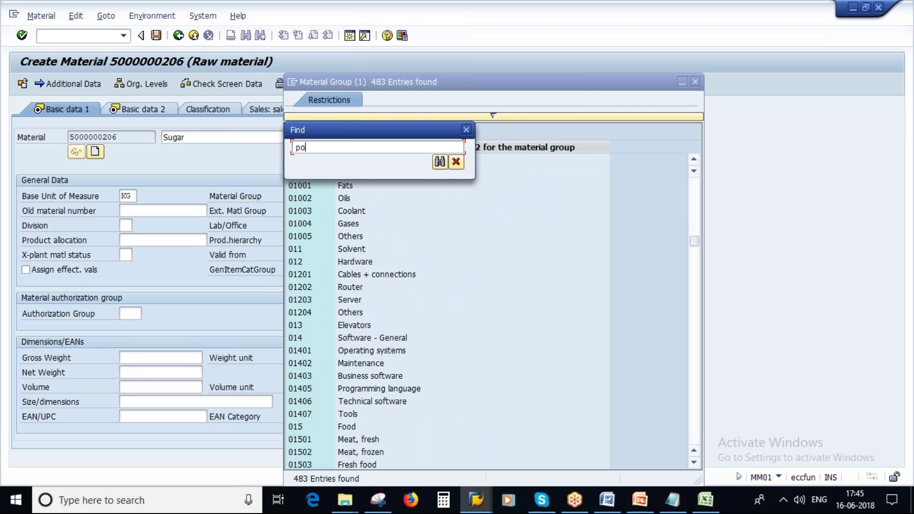
pyautogui.write('wder*')
pyautogui.click(436, 162)
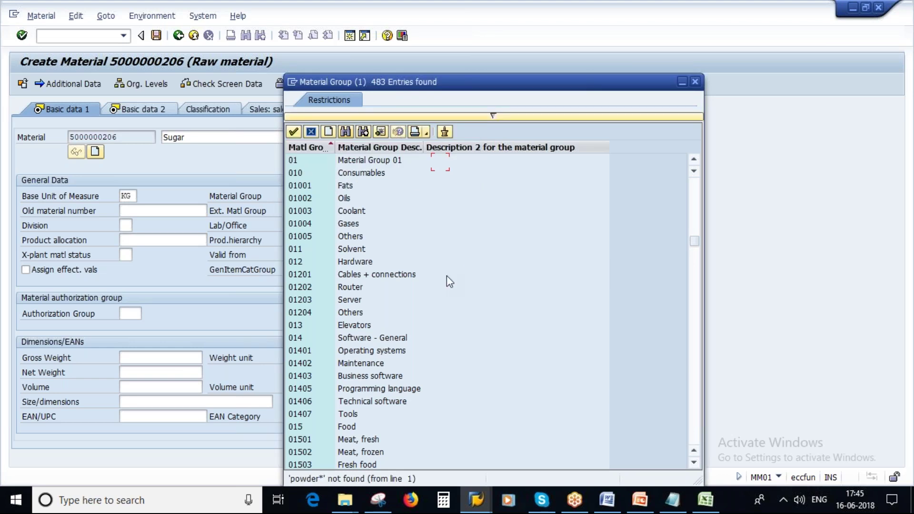
# Choose material group 01204 Others and advance to Basic data 2
pyautogui.scroll(-2, 453, 354)
pyautogui.scroll(-3, 453, 349)
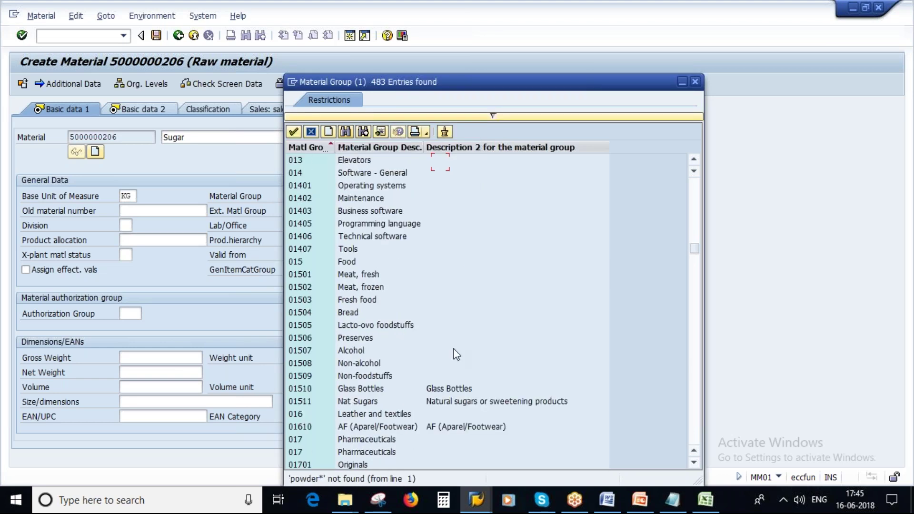
pyautogui.scroll(-2, 453, 350)
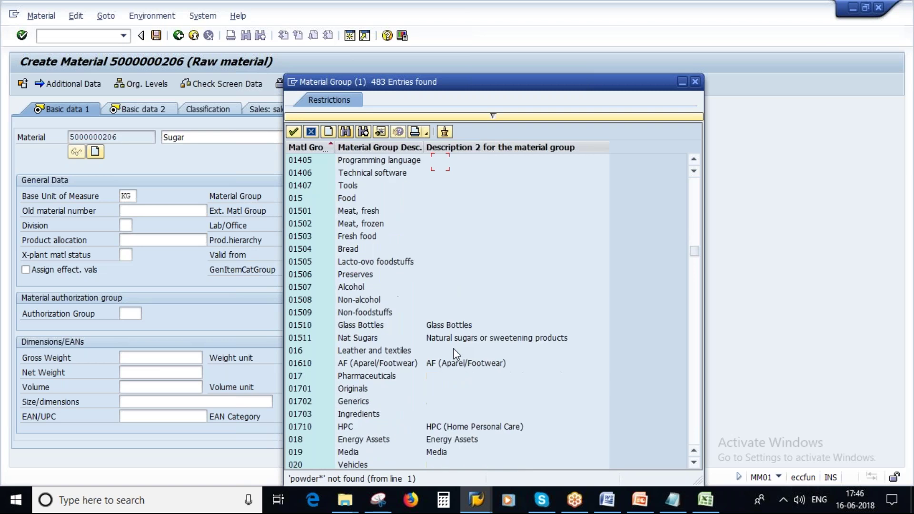
pyautogui.scroll(-5, 390, 382)
pyautogui.scroll(5, 389, 382)
pyautogui.scroll(4, 389, 382)
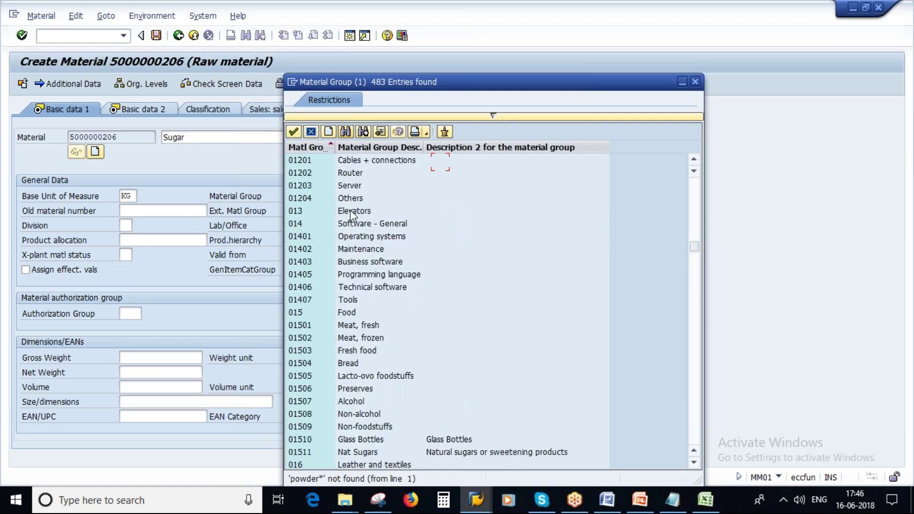
pyautogui.click(351, 199)
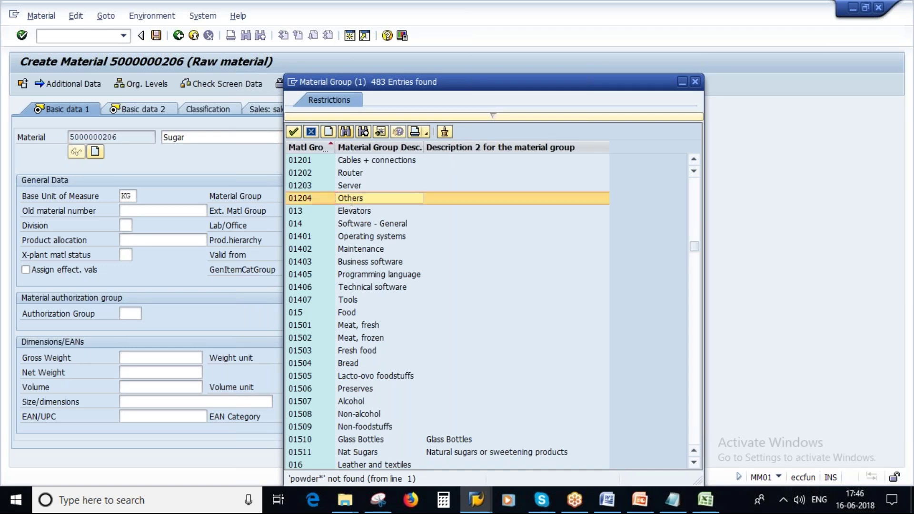
pyautogui.click(351, 198)
pyautogui.press('Return')
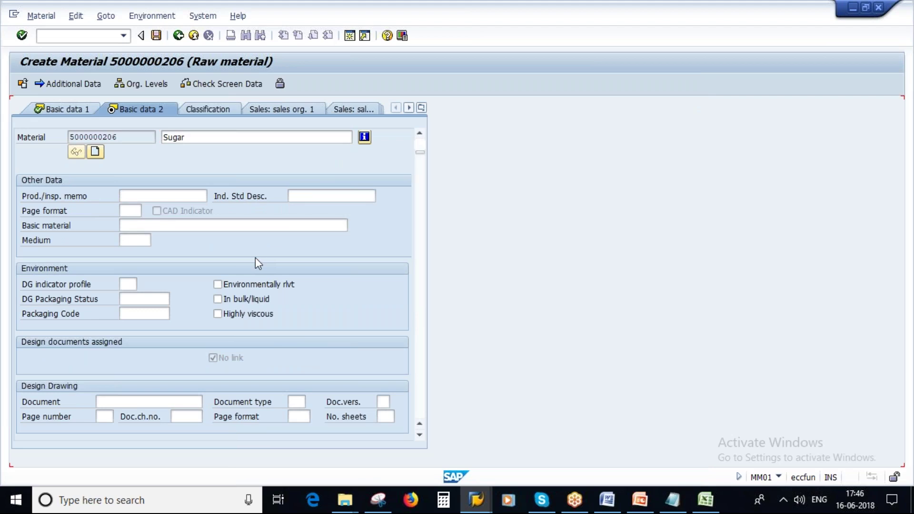
# Advance to MRP 1 and mark PD and EX on the MRP profile screenshot
pyautogui.press('Return')
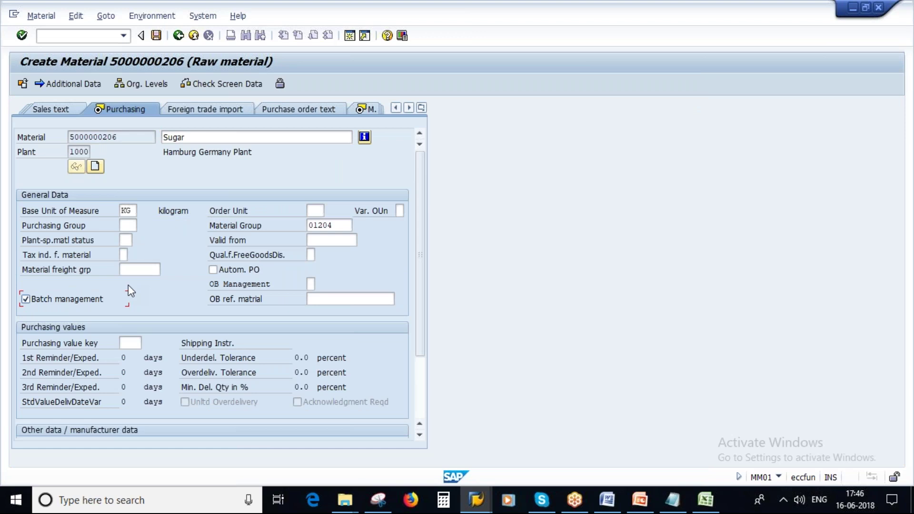
pyautogui.press('Return')
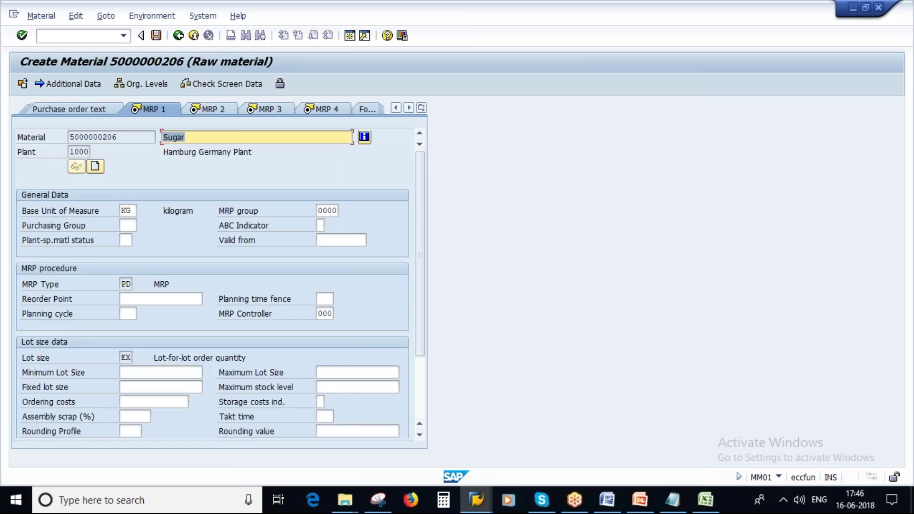
pyautogui.click(378, 500)
pyautogui.moveTo(157, 13); pyautogui.dragTo(399, 96)
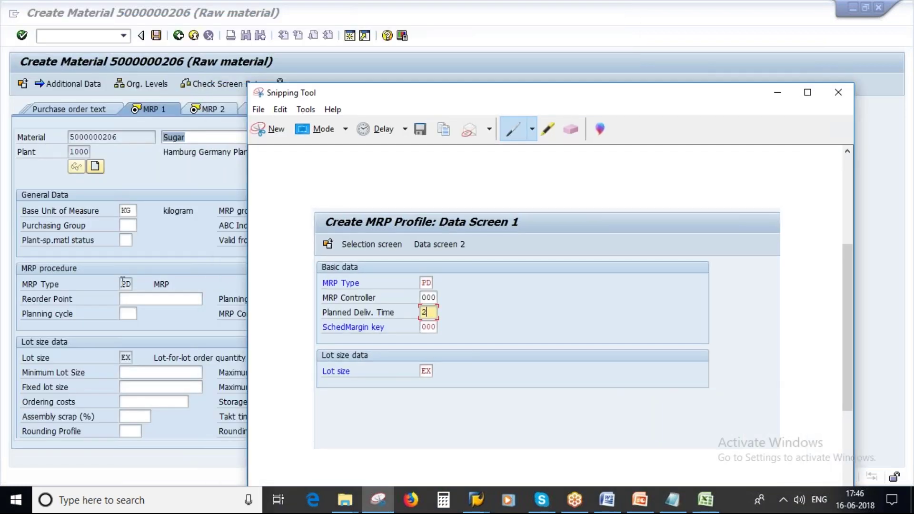
pyautogui.moveTo(426, 275)
pyautogui.mouseDown()
pyautogui.moveTo(434, 290)
pyautogui.moveTo(438, 277)
pyautogui.mouseUp()
pyautogui.moveTo(415, 361)
pyautogui.mouseDown()
pyautogui.moveTo(426, 360)
pyautogui.moveTo(412, 367)
pyautogui.mouseUp()
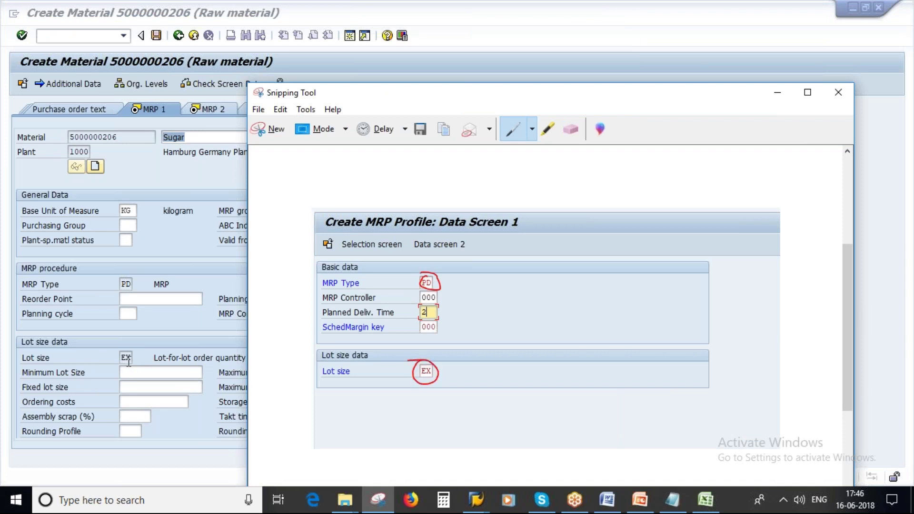
# Compare the screenshot with the MRP 1 view and check the PD MRP type
pyautogui.moveTo(437, 100); pyautogui.dragTo(588, 101)
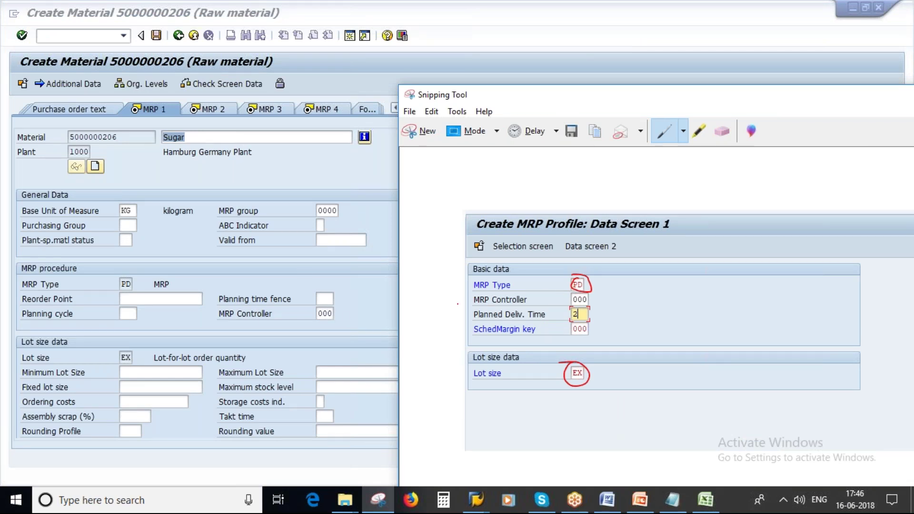
pyautogui.moveTo(659, 101); pyautogui.dragTo(346, 108)
pyautogui.click(71, 285)
pyautogui.click(123, 286)
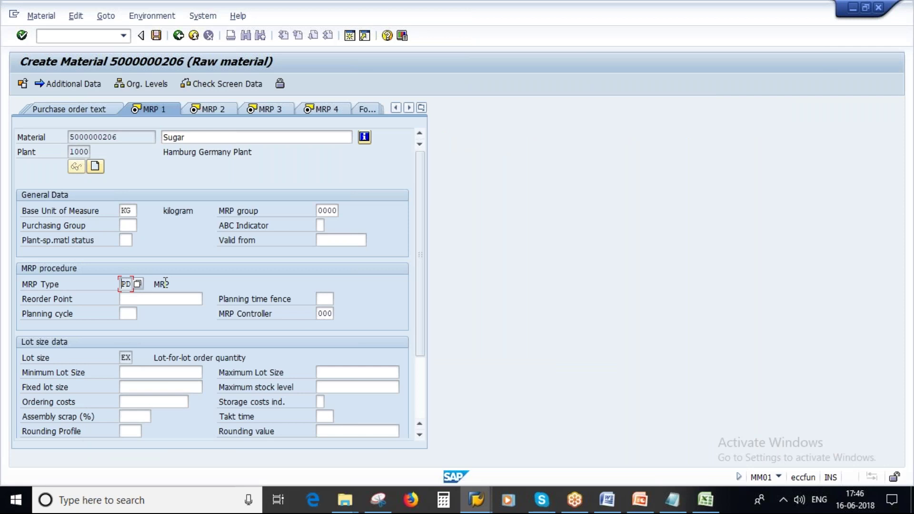
# Verify lot size EX and planned delivery time 2 in MRP 2, then advance to MRP 3
pyautogui.click(125, 358)
pyautogui.click(215, 109)
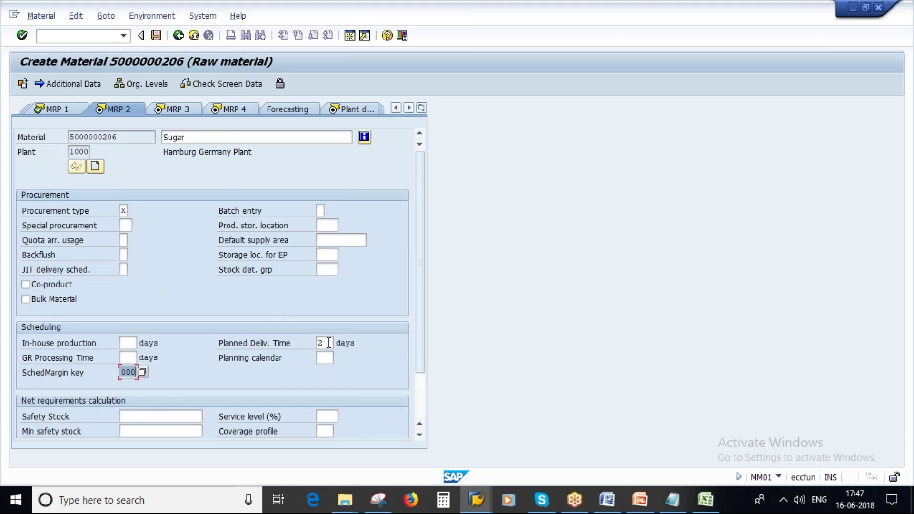
pyautogui.click(328, 342)
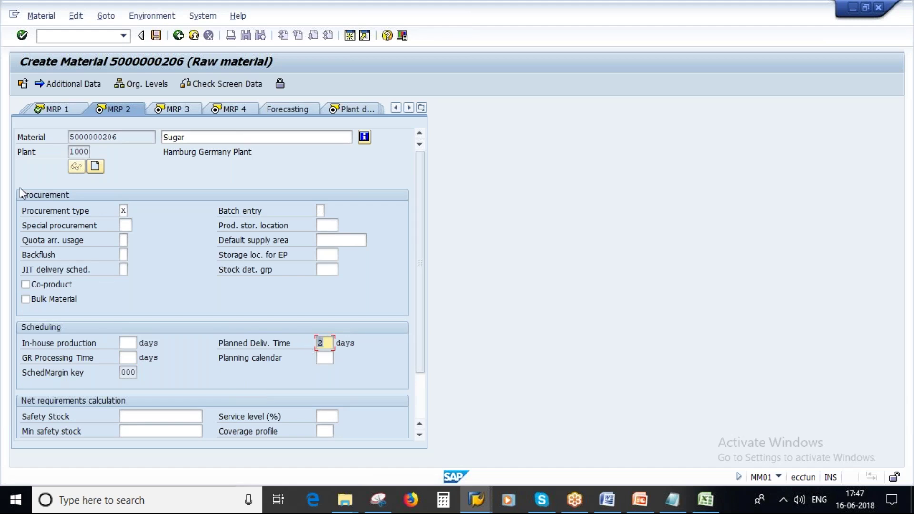
pyautogui.press('Return')
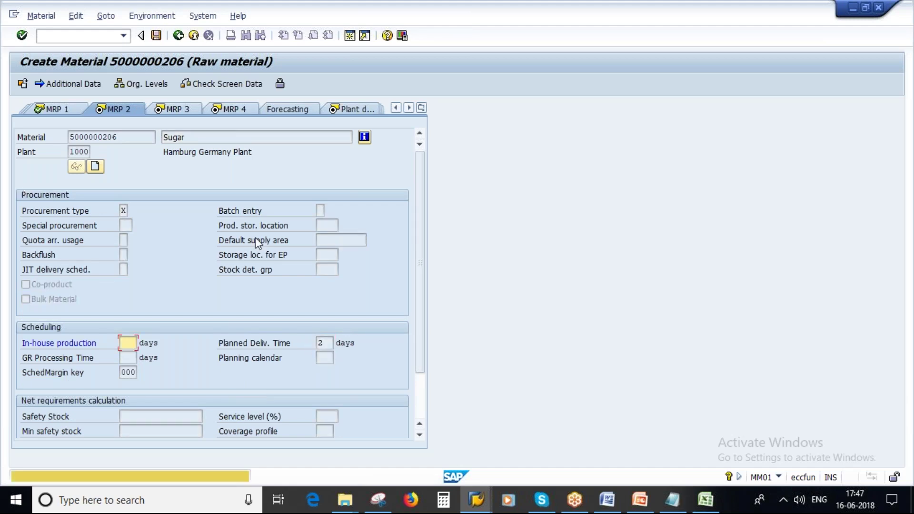
pyautogui.press('Return')
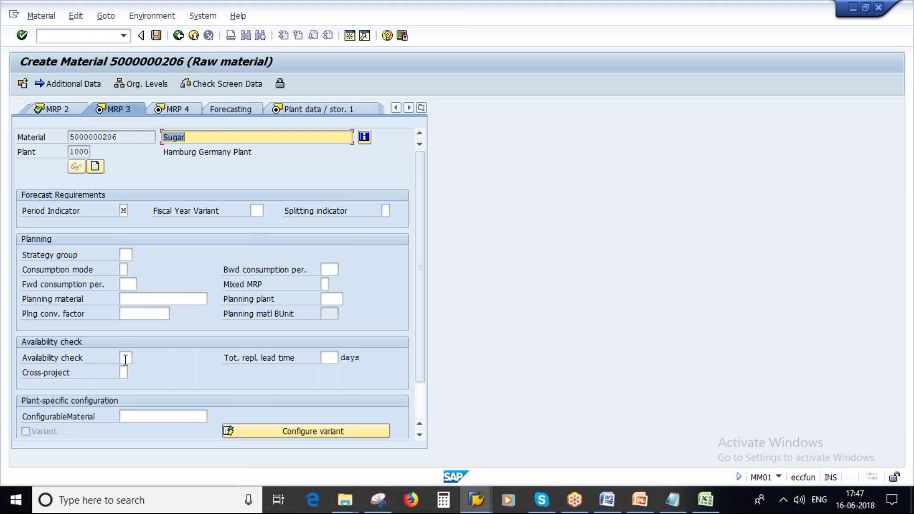
# Set availability check 02 and move on through the views to Accounting 1
pyautogui.click(125, 358)
pyautogui.write('02')
pyautogui.press('Return')
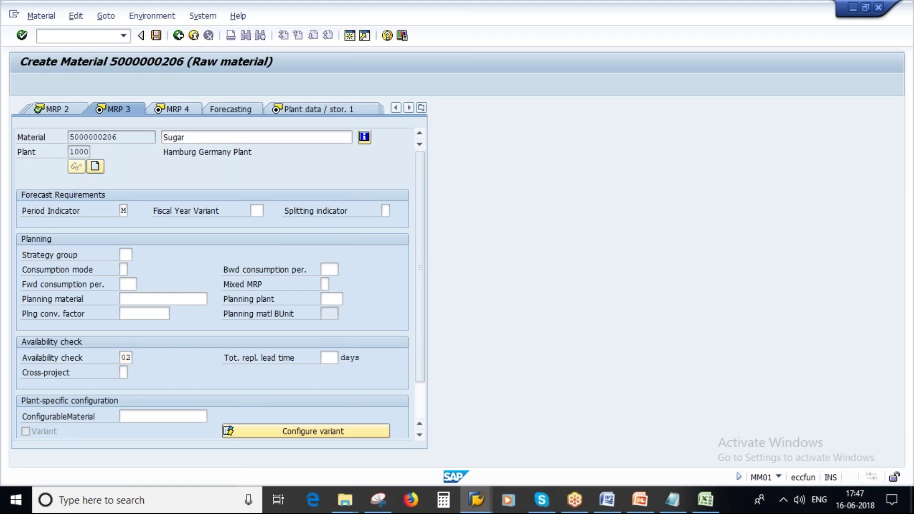
pyautogui.press('Return')
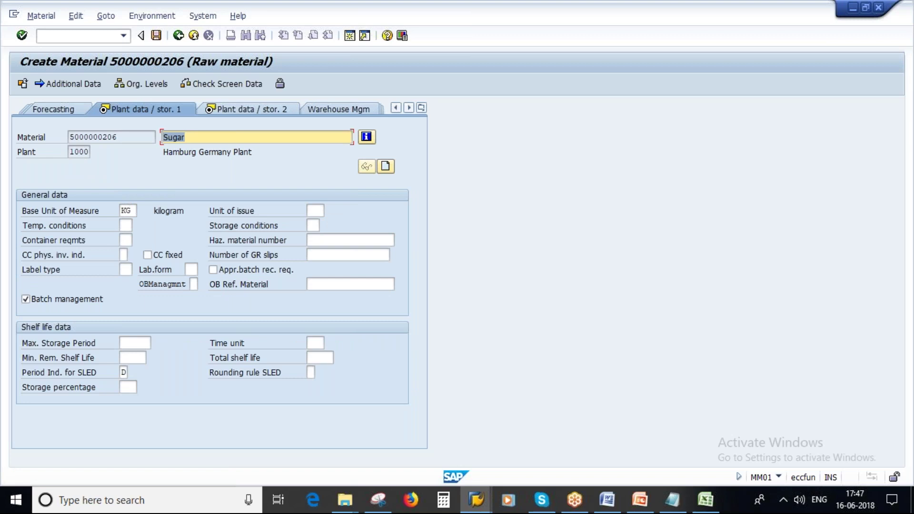
pyautogui.press('Return')
pyautogui.press('Return')
pyautogui.press('Return')
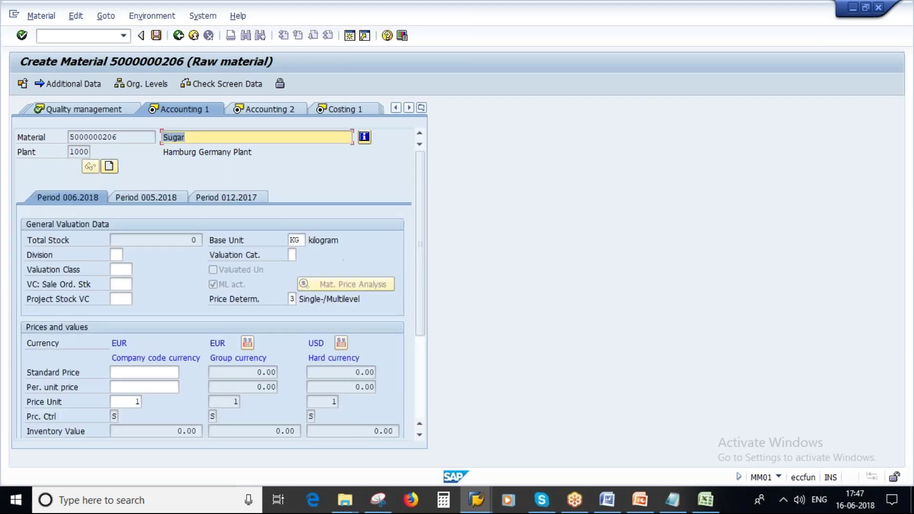
# Enter valuation class 3000 and unit price 7.00, then continue to the save prompt
pyautogui.click(120, 269)
pyautogui.write('3000')
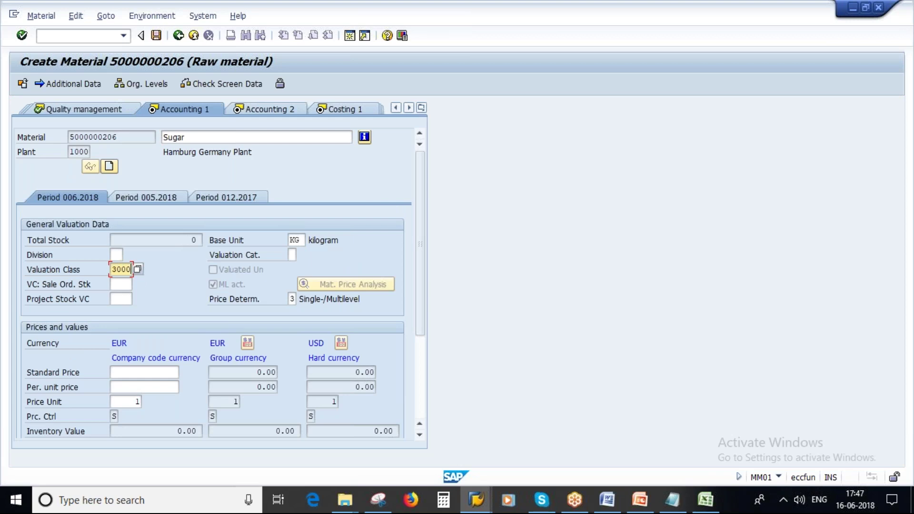
pyautogui.click(163, 388)
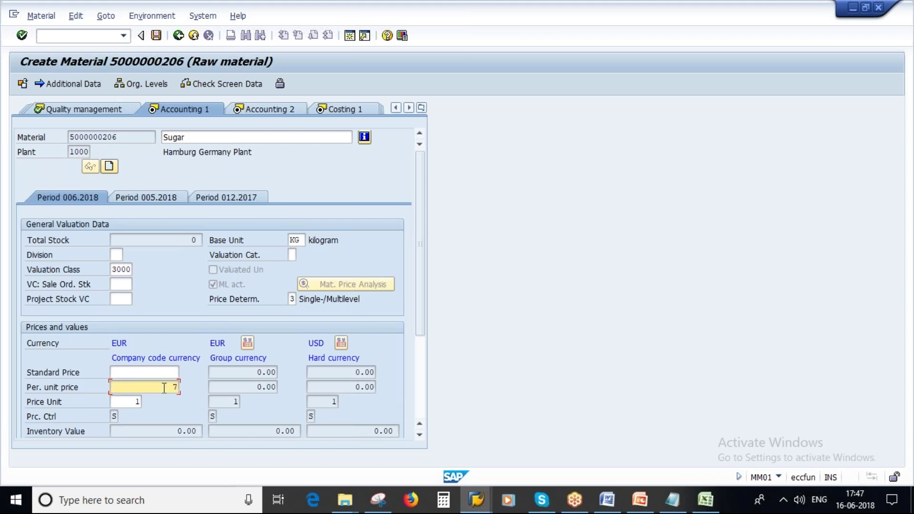
pyautogui.press('Return')
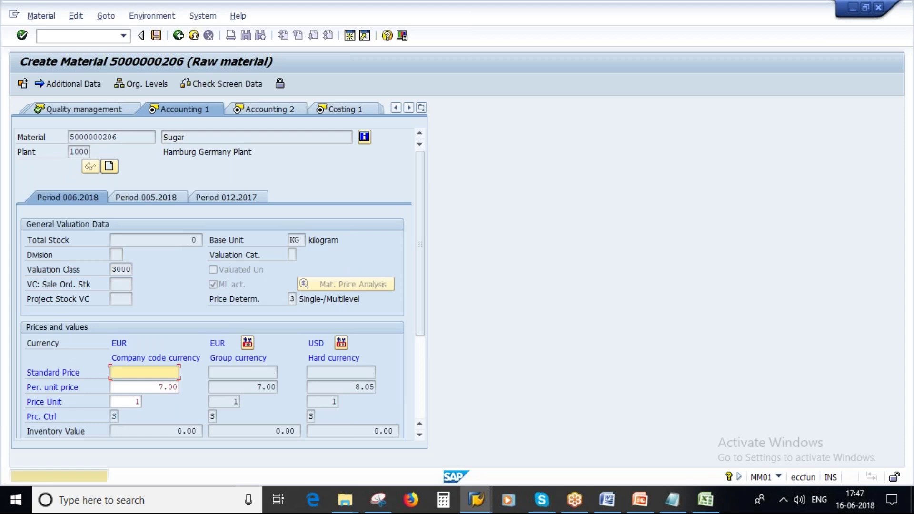
pyautogui.press('Return')
pyautogui.press('Return')
pyautogui.press('Return')
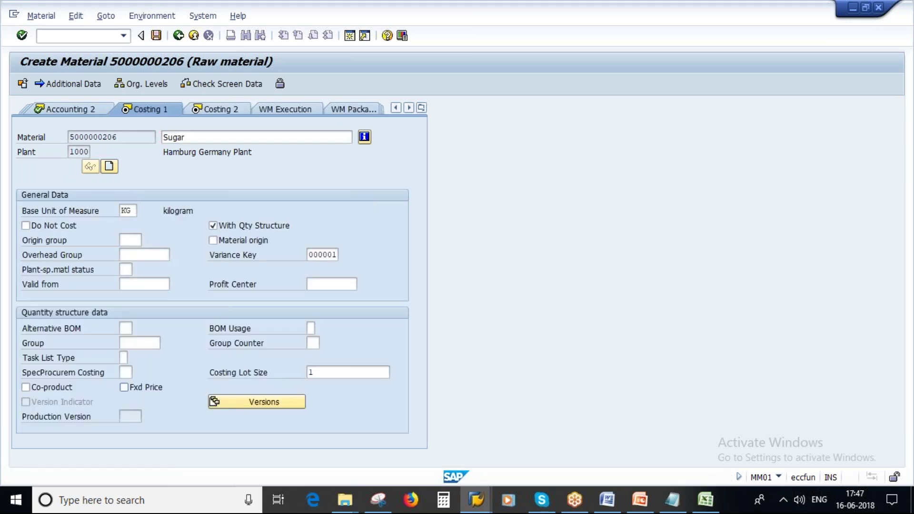
pyautogui.press('Return')
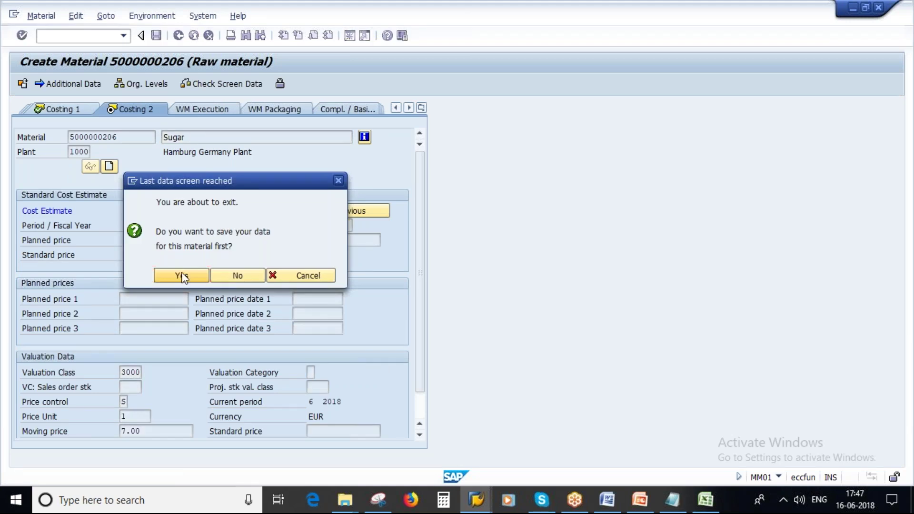
pyautogui.press('Return')
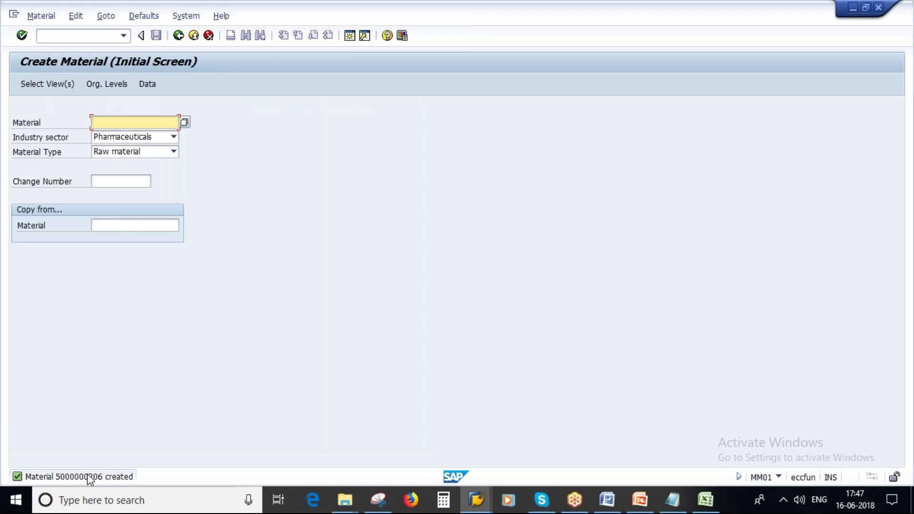
pyautogui.click(40, 16)
pyautogui.moveTo(53, 62)
pyautogui.click(169, 61)
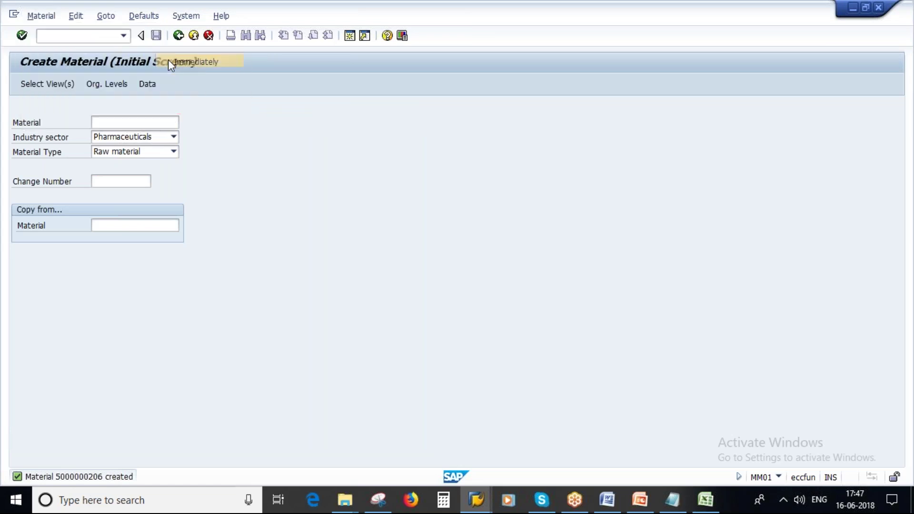
# Bring the Notepad material-number notes forward and close the MRP profile screenshot
pyautogui.click(671, 500)
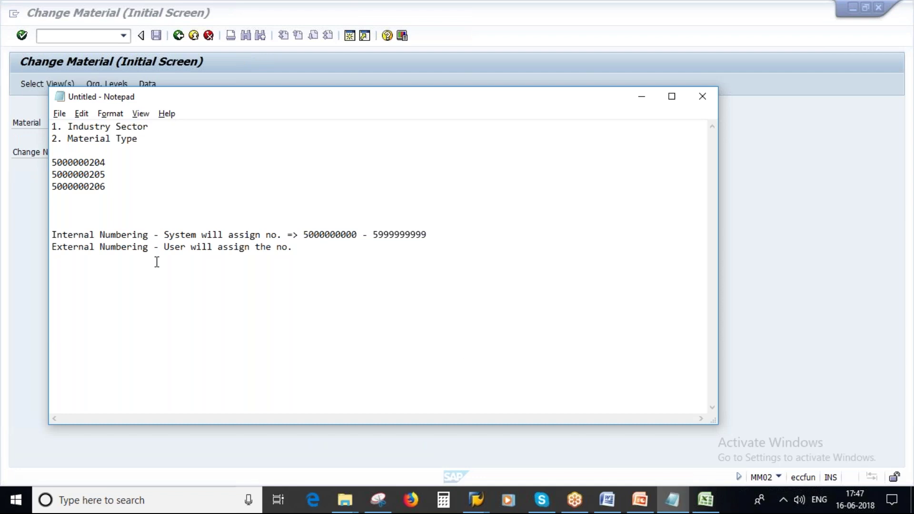
pyautogui.click(377, 501)
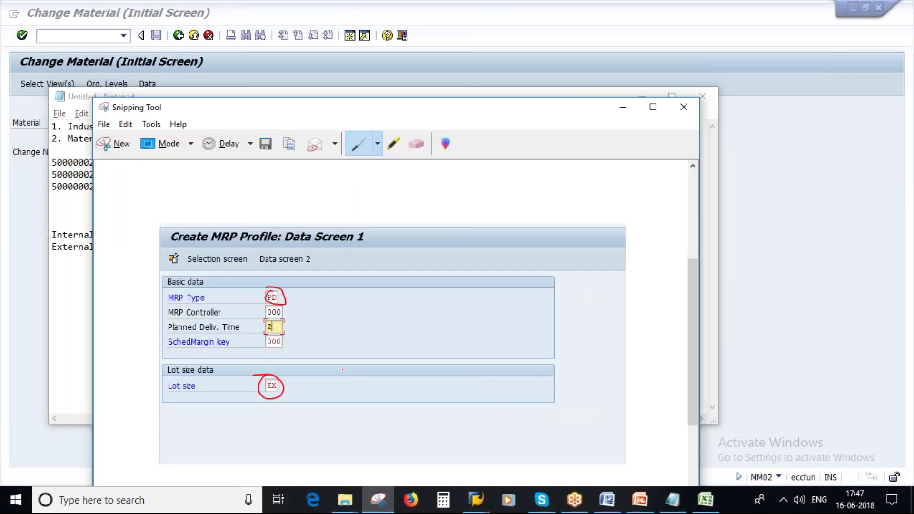
pyautogui.click(683, 107)
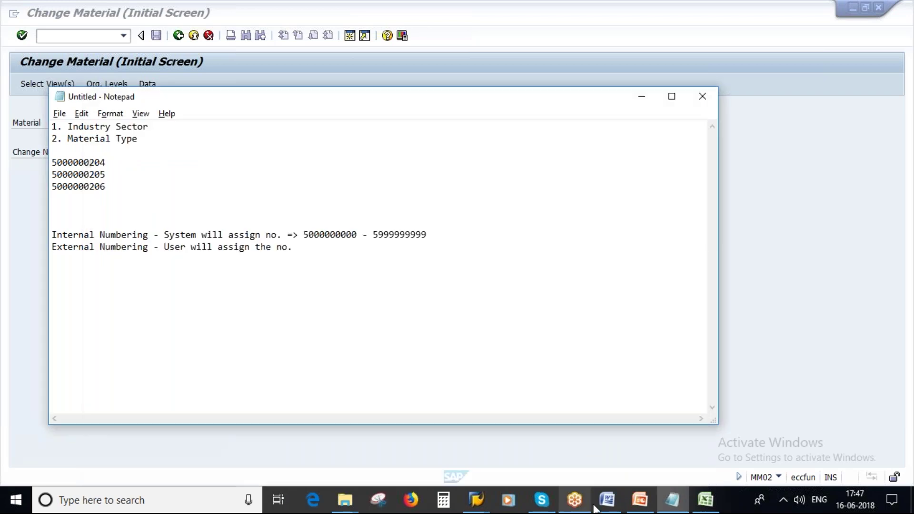
# Review PowerPoint's Entry Aids for Material Master slide, then return to SAP's Change Material screen
pyautogui.click(631, 507)
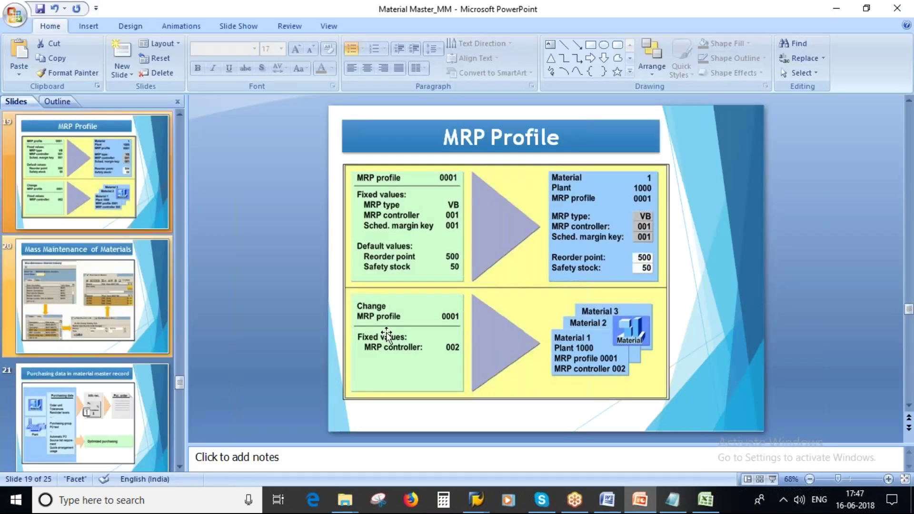
pyautogui.scroll(1, 387, 334)
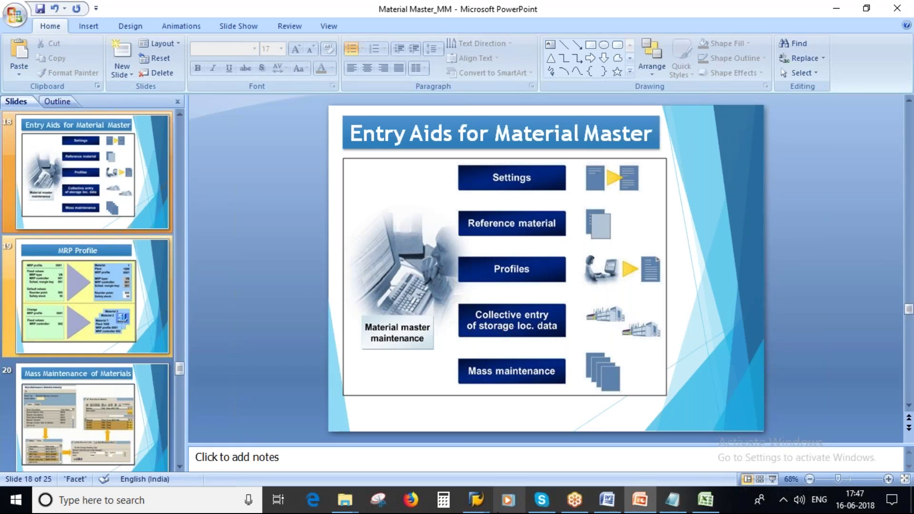
pyautogui.moveTo(476, 499)
pyautogui.click(566, 464)
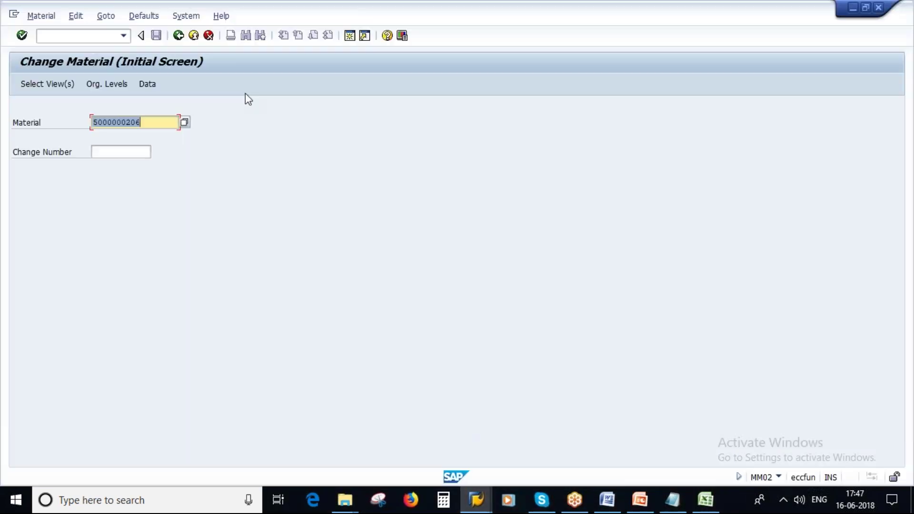
pyautogui.click(349, 36)
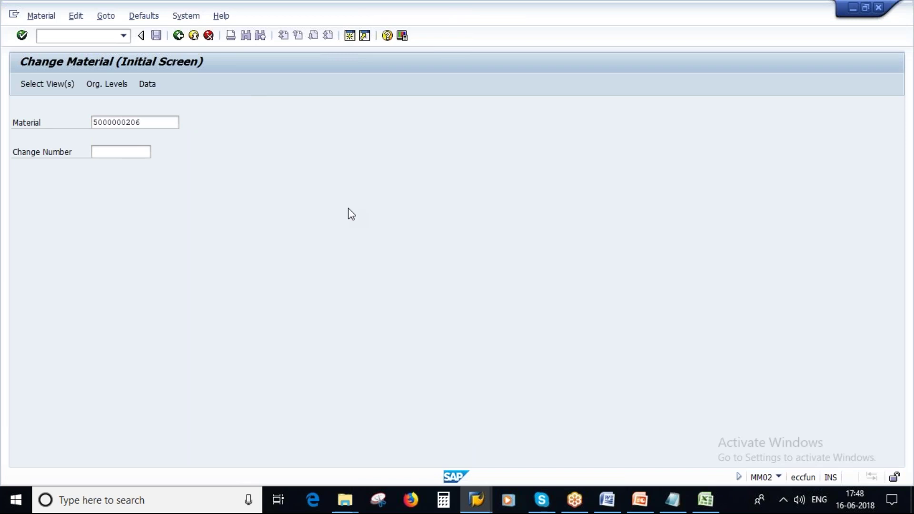
pyautogui.write('mmsc')
pyautogui.press('Return')
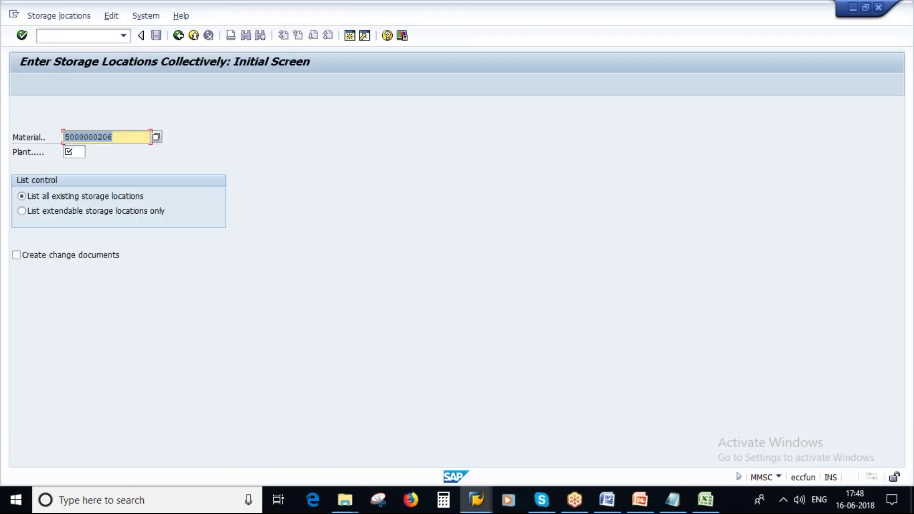
pyautogui.click(73, 151)
pyautogui.write('1')
pyautogui.click(82, 163)
pyautogui.press('Return')
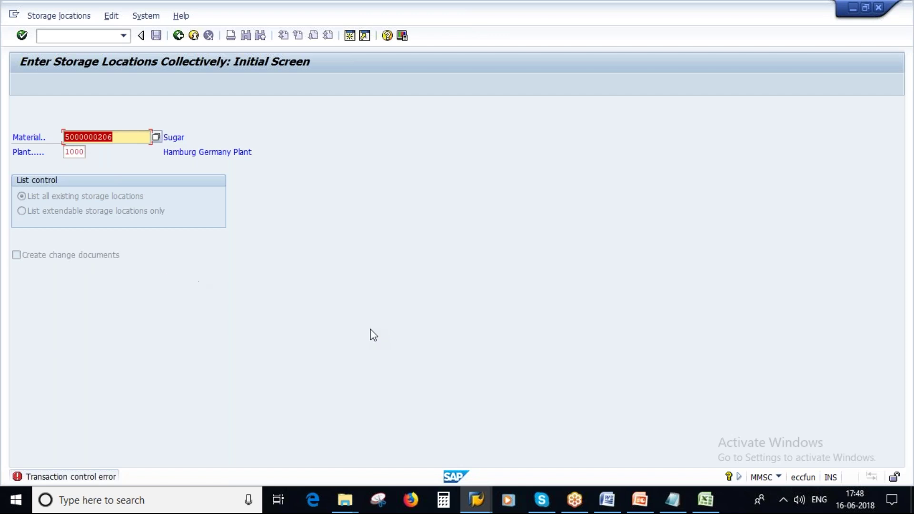
pyautogui.click(640, 500)
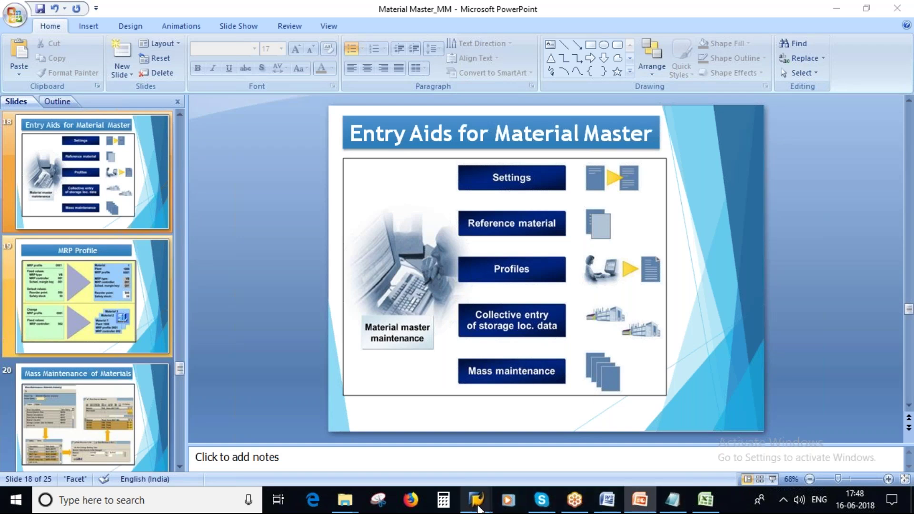
pyautogui.moveTo(475, 499)
pyautogui.click(483, 448)
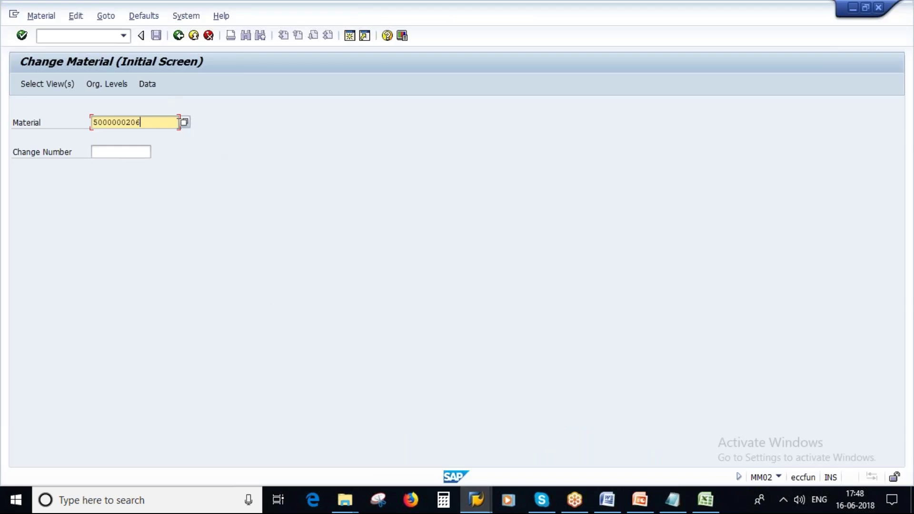
pyautogui.press('BackSpace')
pyautogui.write('4')
pyautogui.press('Return')
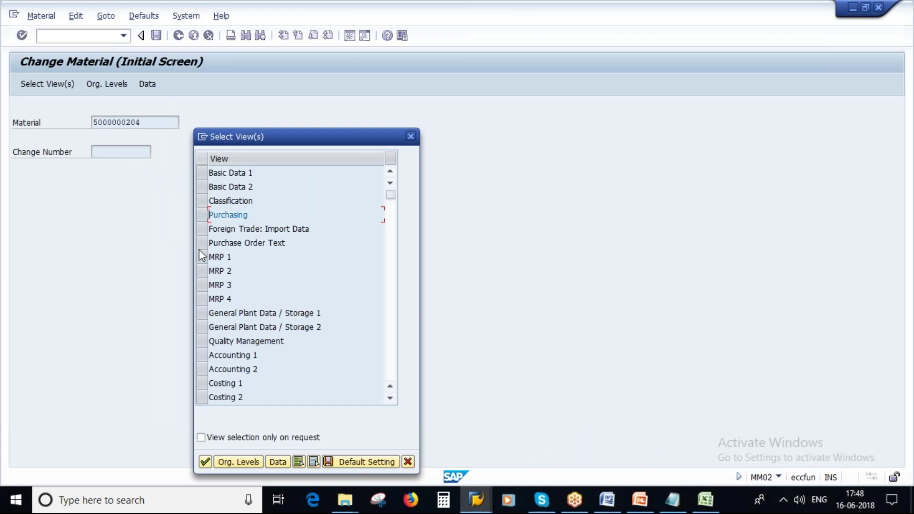
pyautogui.click(205, 461)
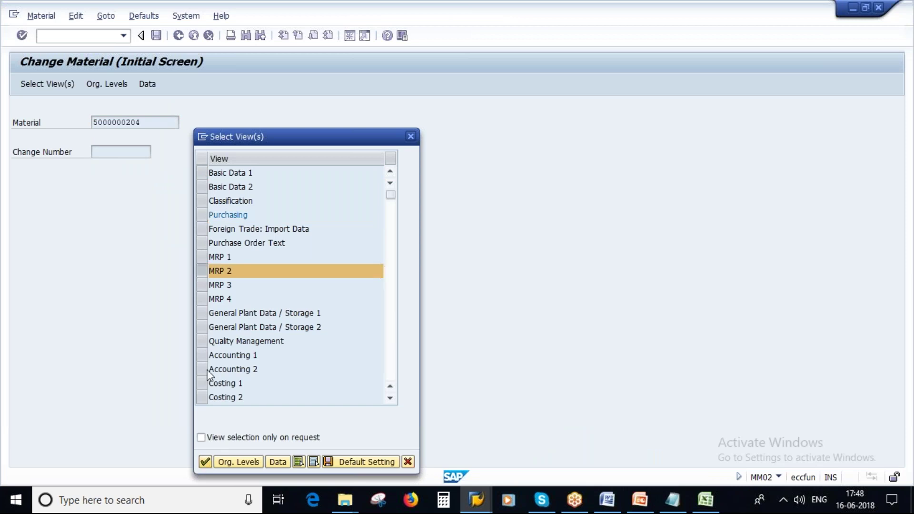
pyautogui.write('1000')
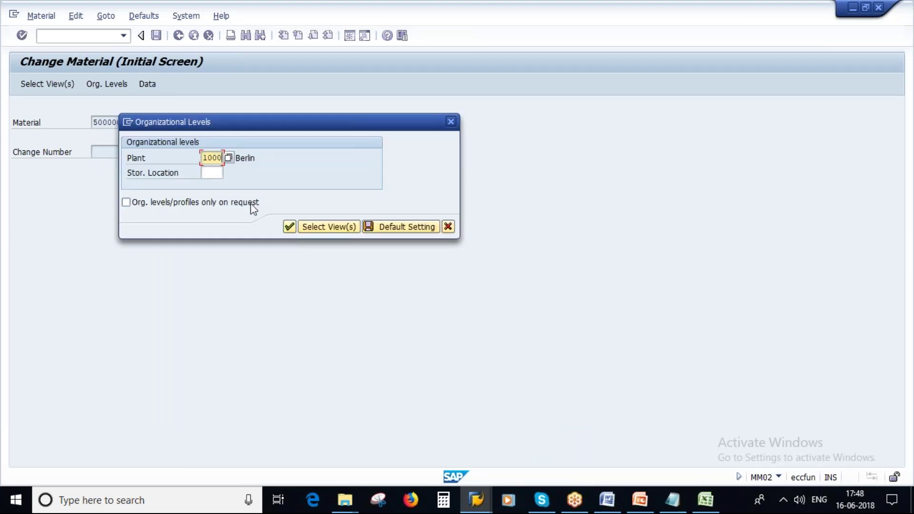
pyautogui.click(405, 227)
pyautogui.click(289, 226)
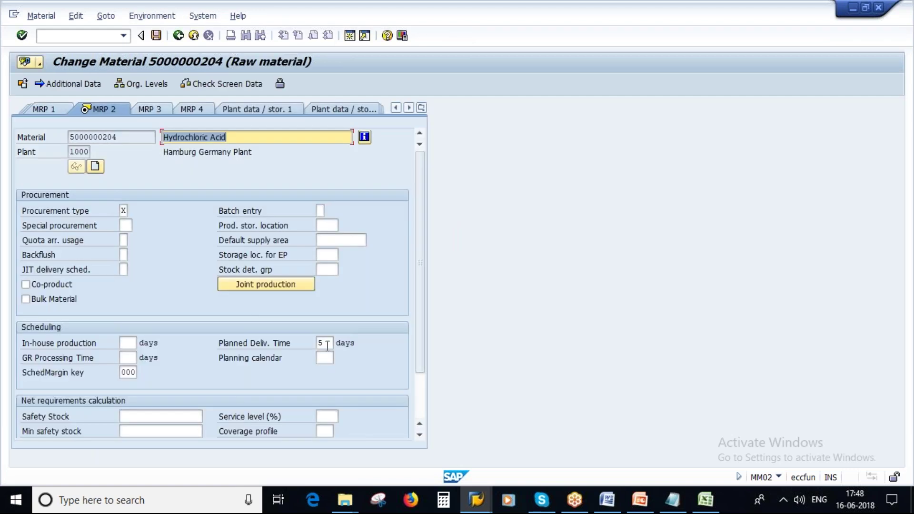
pyautogui.click(320, 343)
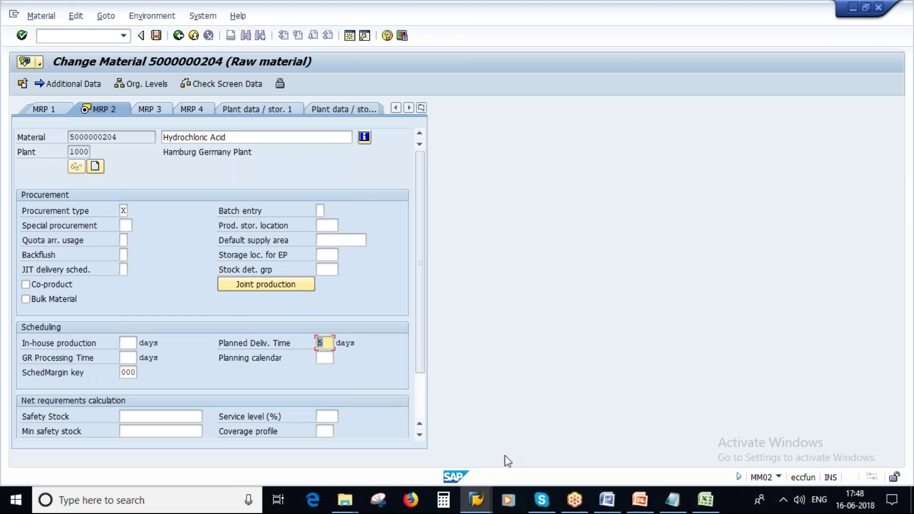
pyautogui.click(672, 500)
pyautogui.write('5000000204 - 5')
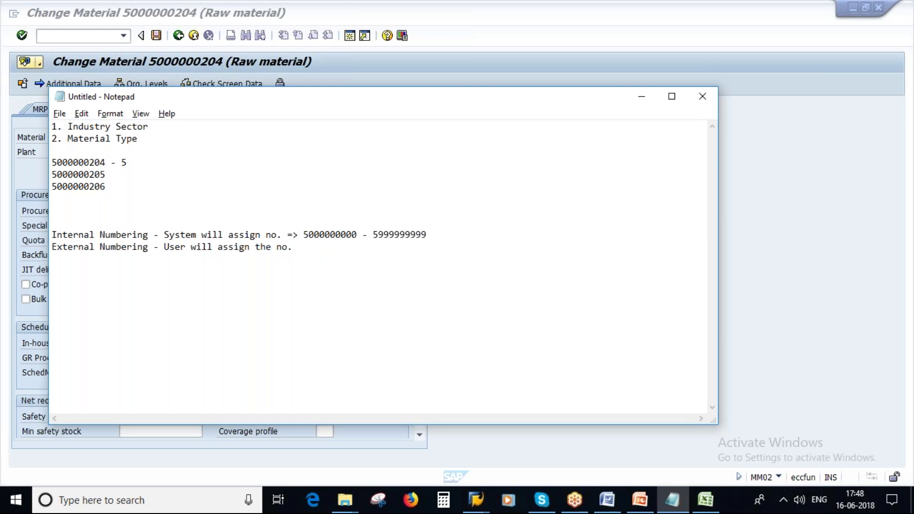
pyautogui.doubleClick(128, 161)
pyautogui.click(115, 175)
pyautogui.write('-')
pyautogui.hotkey('alt', 'Tab')
pyautogui.press('Return')
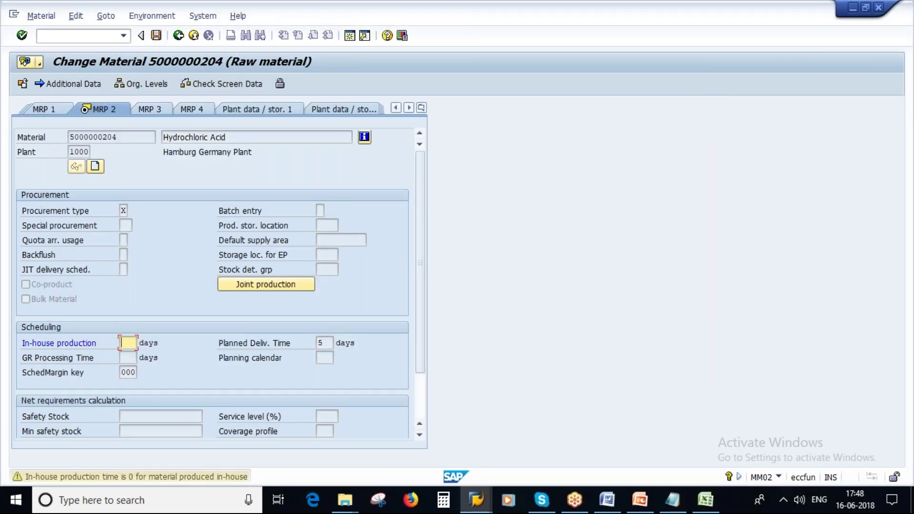
pyautogui.click(156, 34)
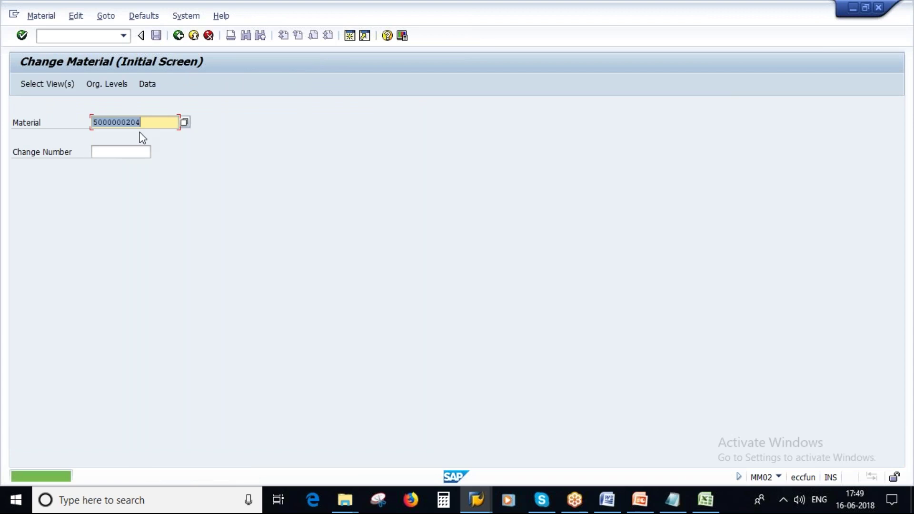
pyautogui.click(41, 16)
pyautogui.moveTo(64, 76)
pyautogui.click(181, 76)
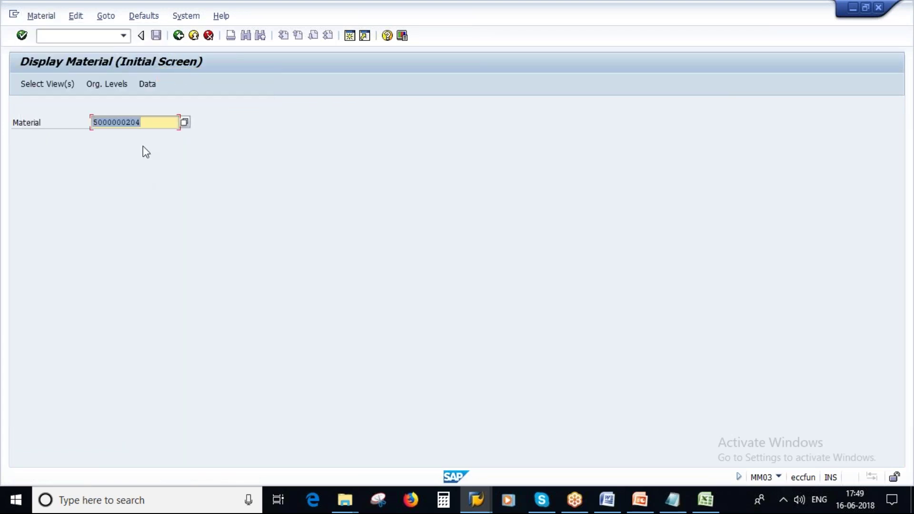
pyautogui.press('End')
pyautogui.press('BackSpace')
pyautogui.write('5')
pyautogui.press('Return')
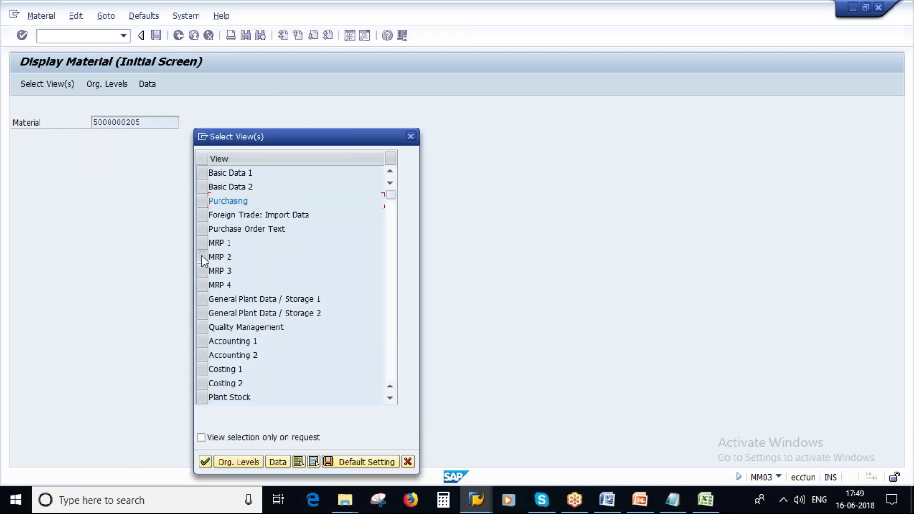
pyautogui.click(202, 257)
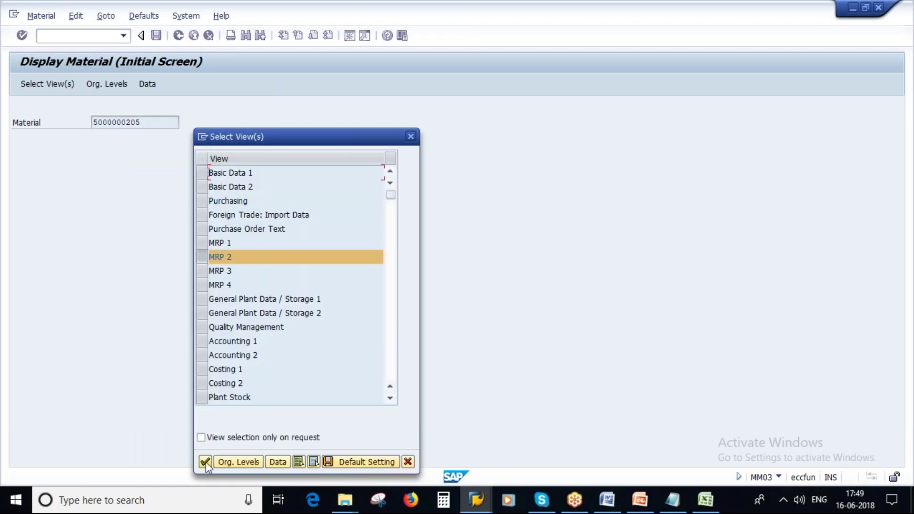
pyautogui.click(206, 461)
pyautogui.click(290, 226)
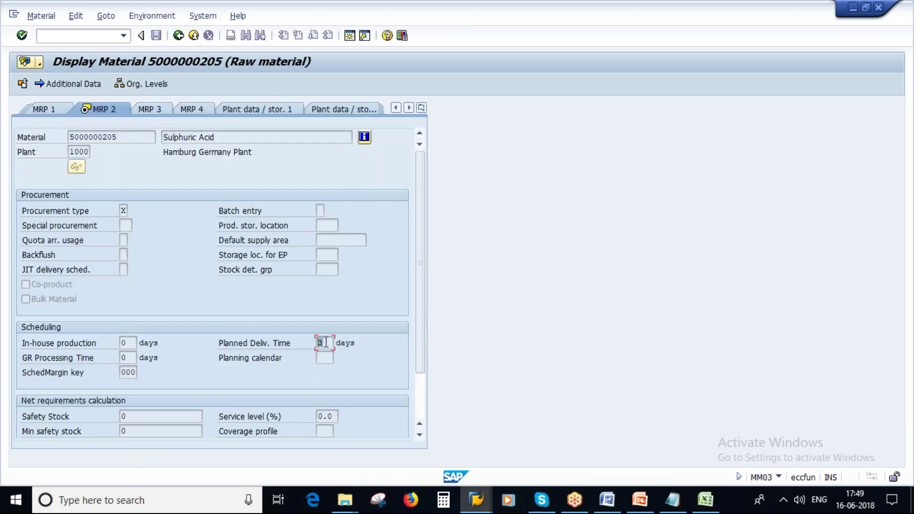
pyautogui.click(672, 500)
pyautogui.write('3')
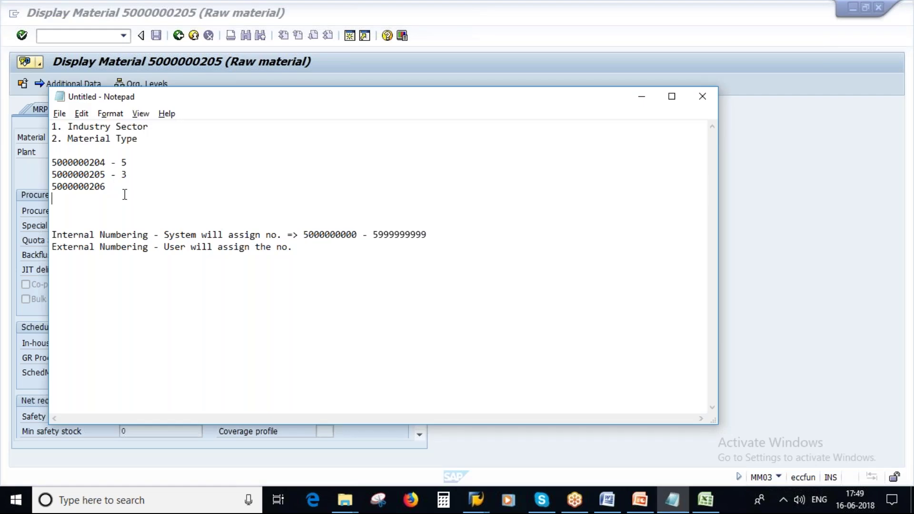
pyautogui.click(120, 187)
pyautogui.write('-')
pyautogui.hotkey('alt', 'Tab')
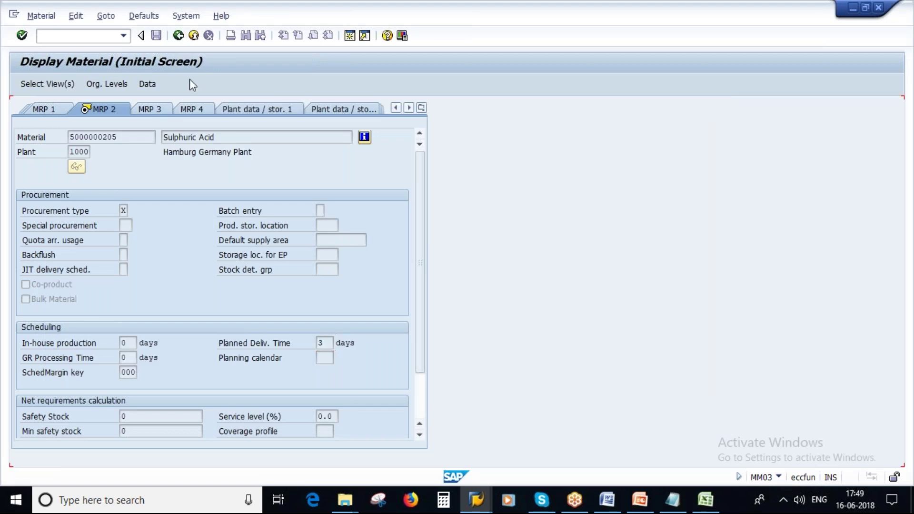
pyautogui.click(178, 36)
pyautogui.click(157, 125)
pyautogui.press('BackSpace')
pyautogui.write('4')
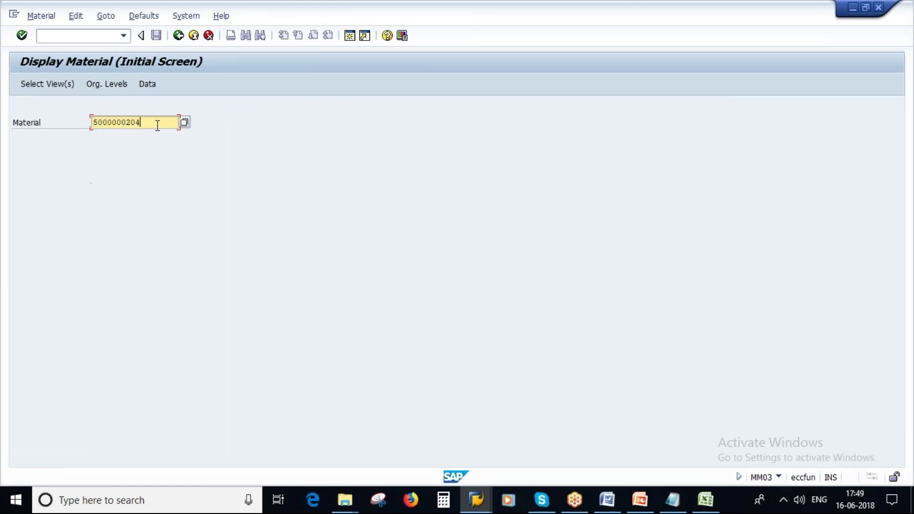
pyautogui.press('Return')
pyautogui.press('Return')
pyautogui.press('Return')
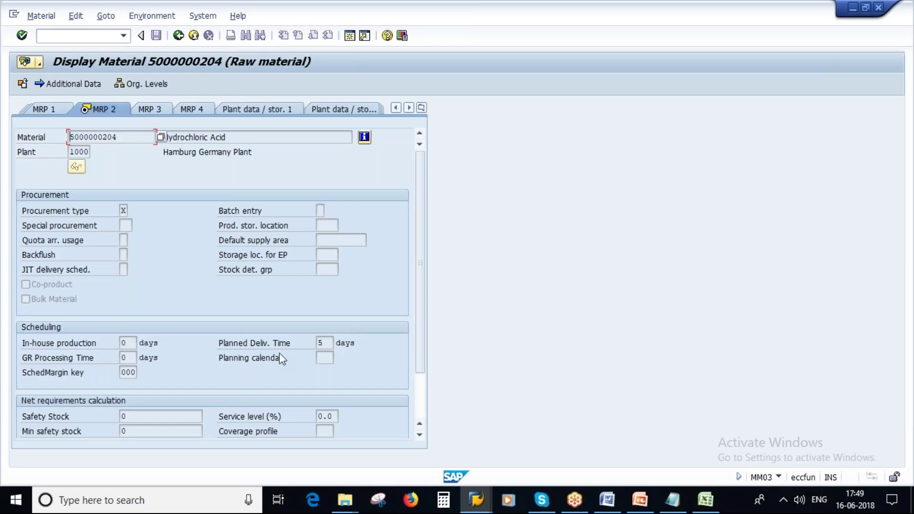
pyautogui.click(320, 343)
pyautogui.click(678, 503)
pyautogui.write('5000000204 - 5')
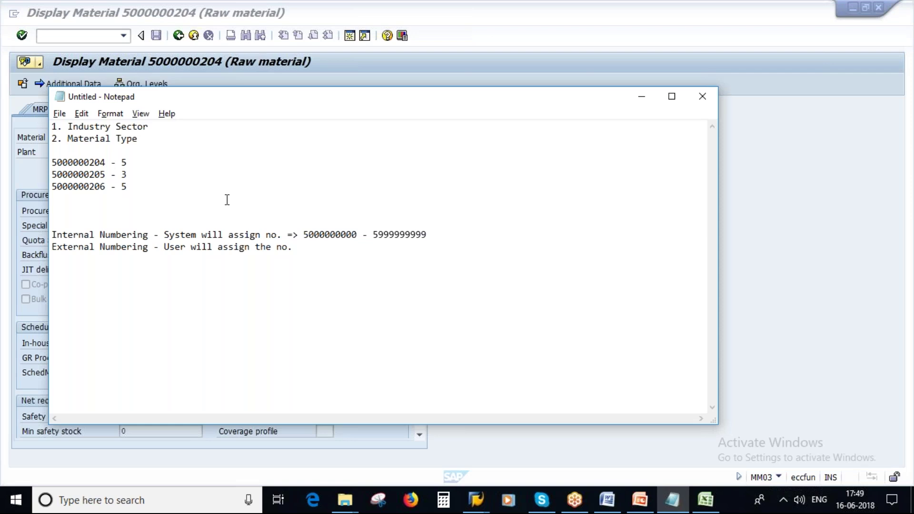
pyautogui.press('Return')
pyautogui.press('Return')
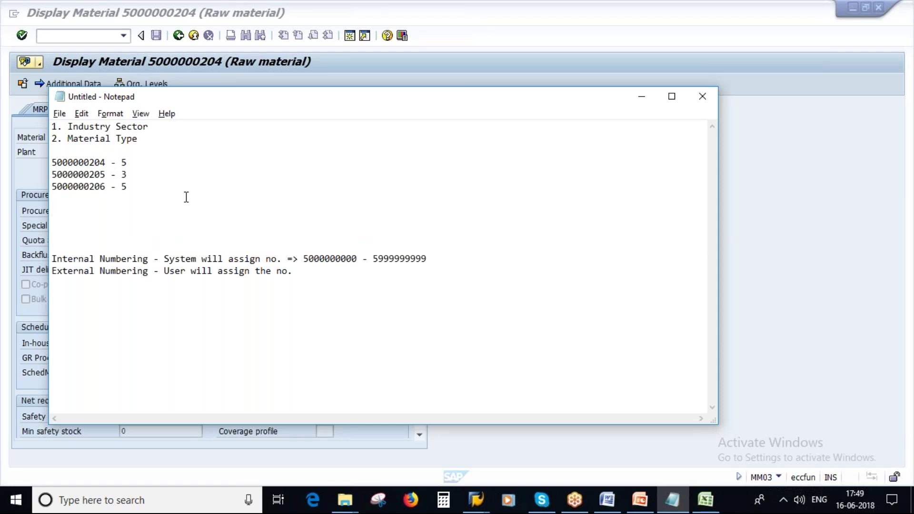
pyautogui.moveTo(134, 191); pyautogui.dragTo(53, 163)
pyautogui.click(131, 213)
pyautogui.write('4')
pyautogui.press('Return')
pyautogui.press('Return')
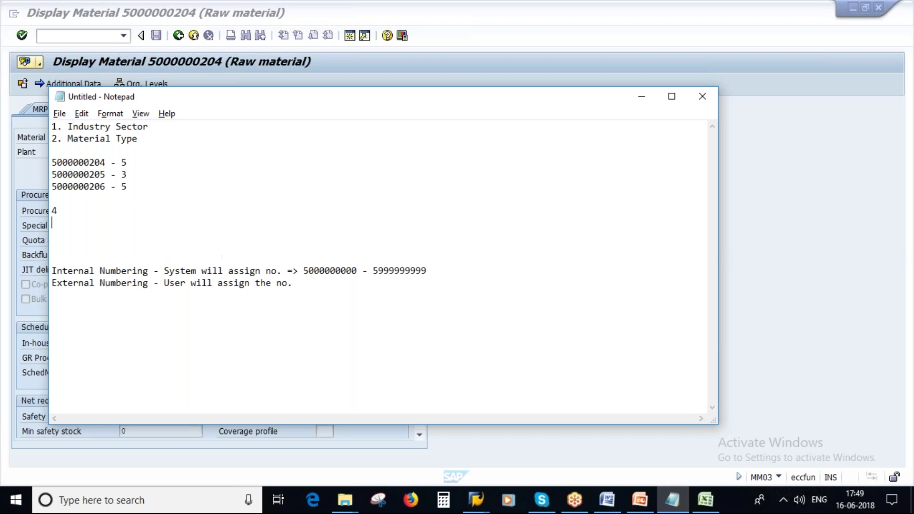
pyautogui.write('mm02')
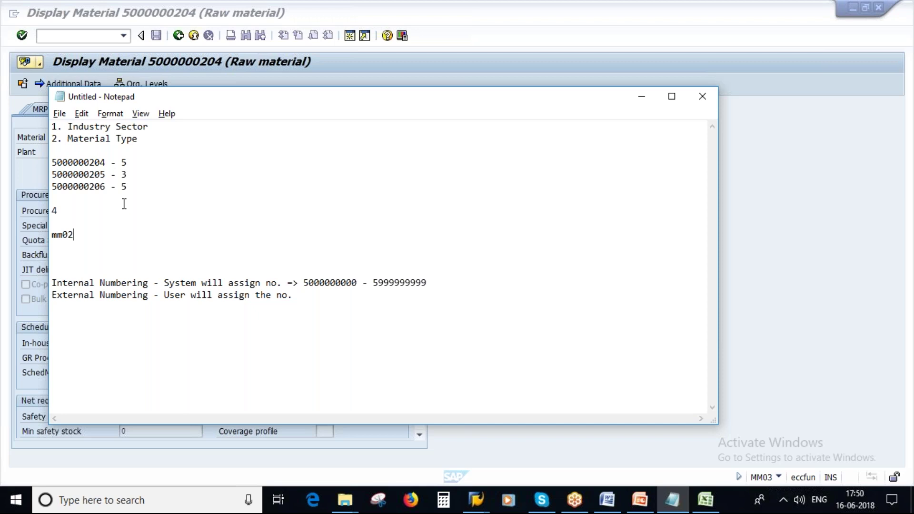
pyautogui.moveTo(127, 187); pyautogui.dragTo(59, 162)
pyautogui.click(95, 237)
pyautogui.press('Return')
pyautogui.press('Return')
pyautogui.write('1000')
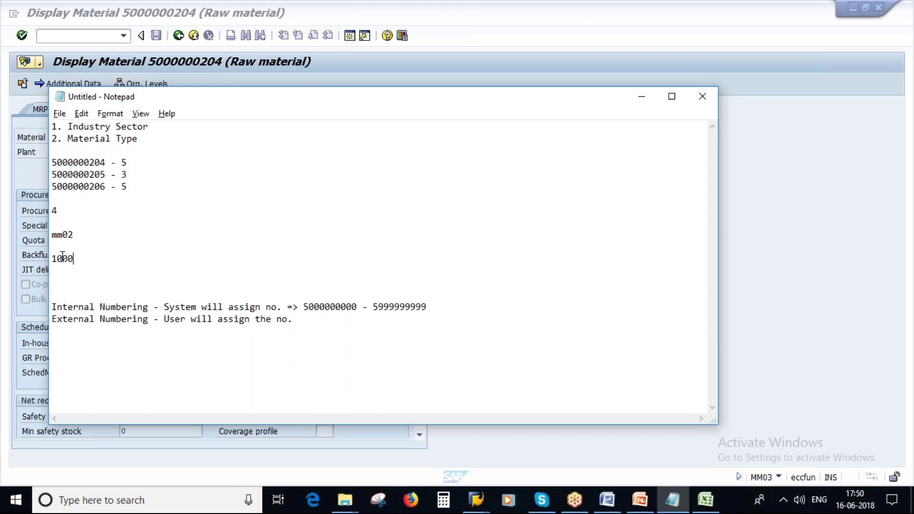
# Show the Mass Maintenance of Materials slide, then enter transaction mm17 in SAP
pyautogui.click(639, 499)
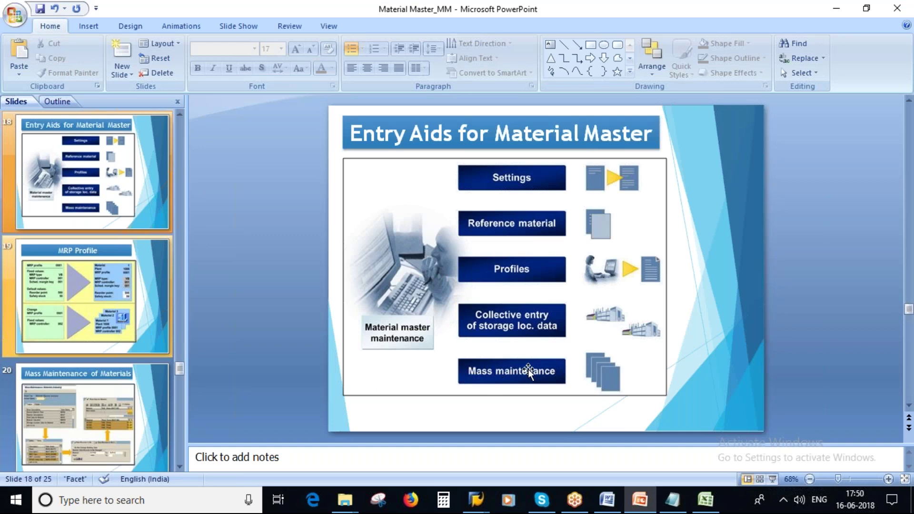
pyautogui.click(91, 403)
pyautogui.moveTo(476, 499)
pyautogui.click(530, 441)
pyautogui.click(178, 36)
pyautogui.write('mm17')
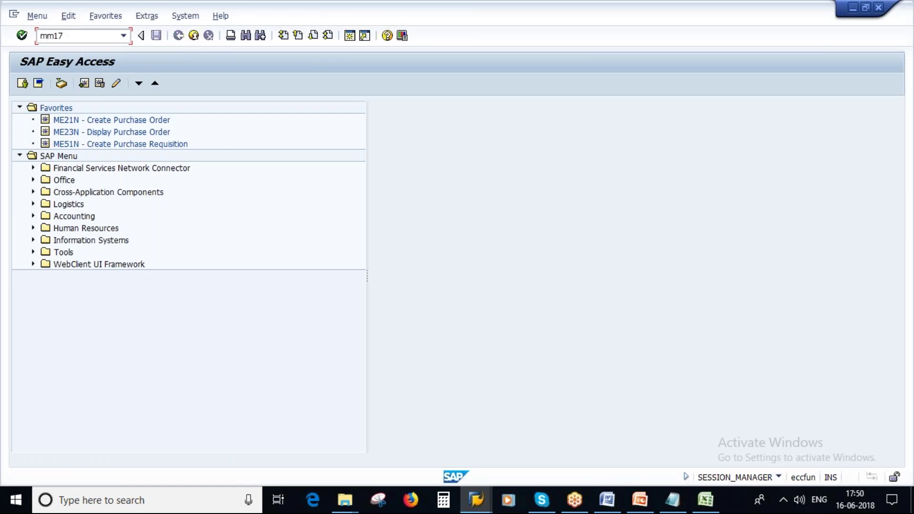
# Run MM17, select the Plant Data for Material (MARC) table row, and list its fields
pyautogui.press('Return')
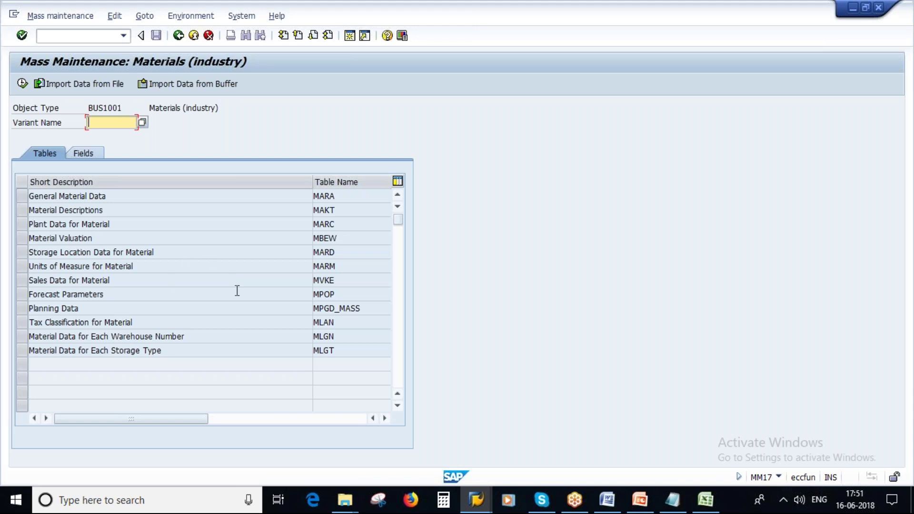
pyautogui.doubleClick(120, 225)
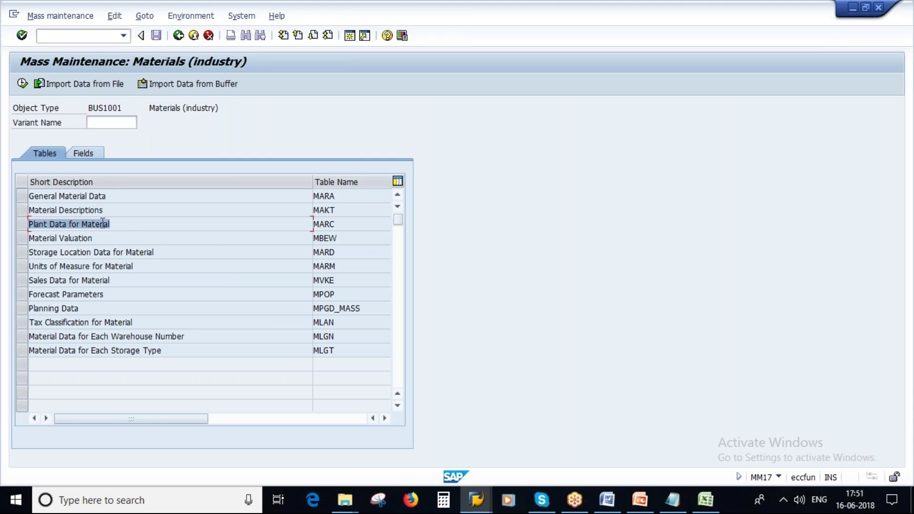
pyautogui.doubleClick(340, 224)
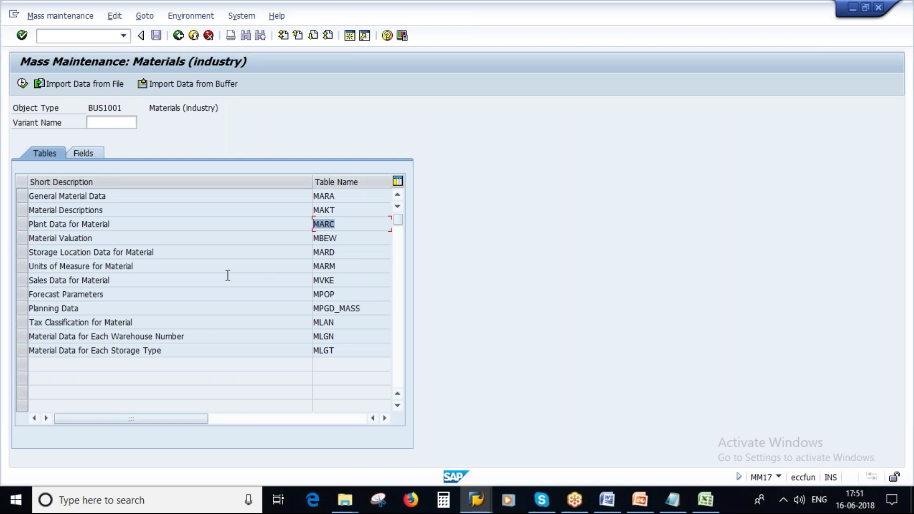
pyautogui.click(19, 221)
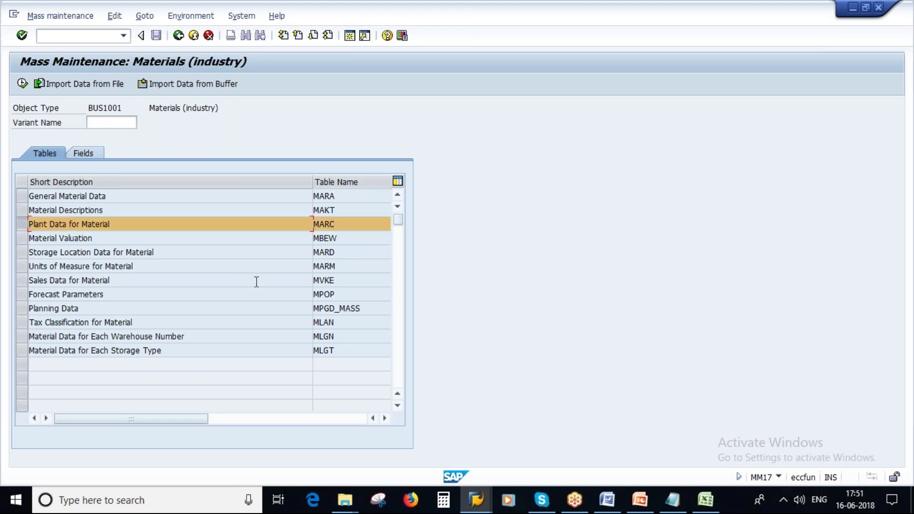
pyautogui.click(86, 153)
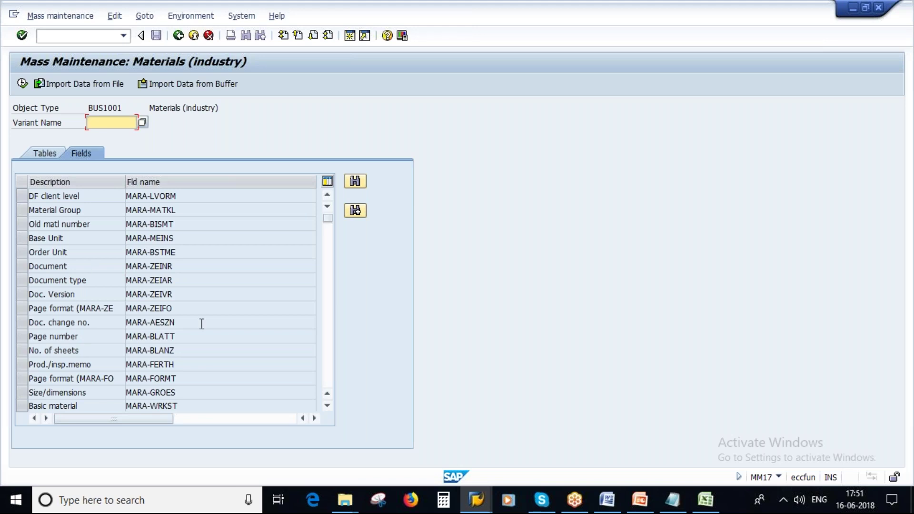
pyautogui.click(478, 508)
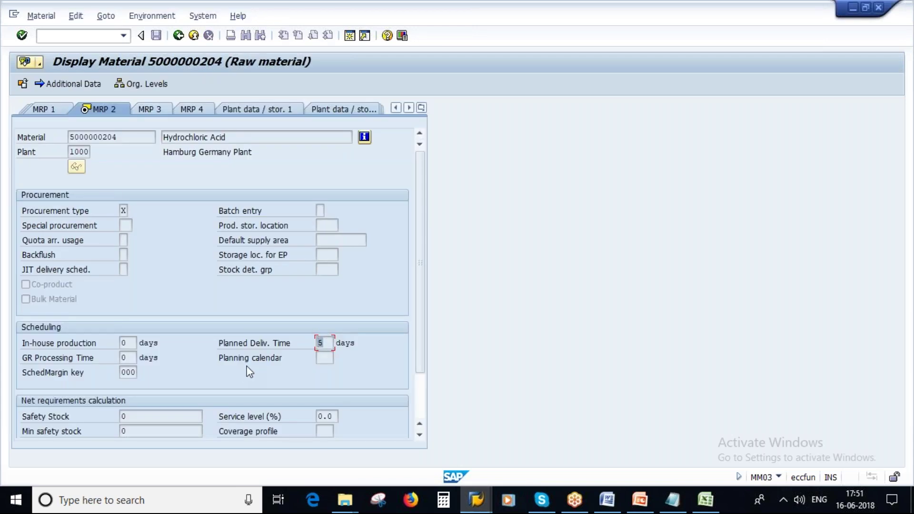
pyautogui.hotkey('alt', 'Tab')
pyautogui.scroll(-5, 166, 300)
pyautogui.scroll(-3, 261, 333)
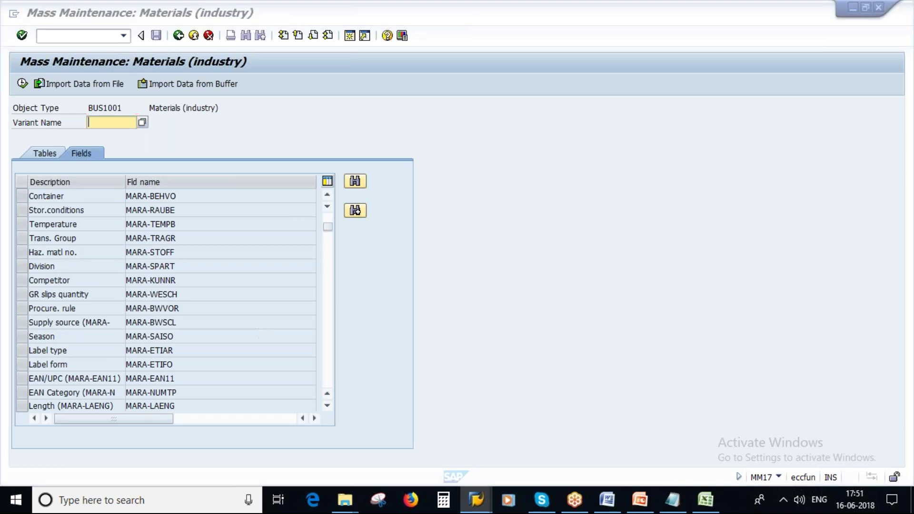
pyautogui.click(358, 180)
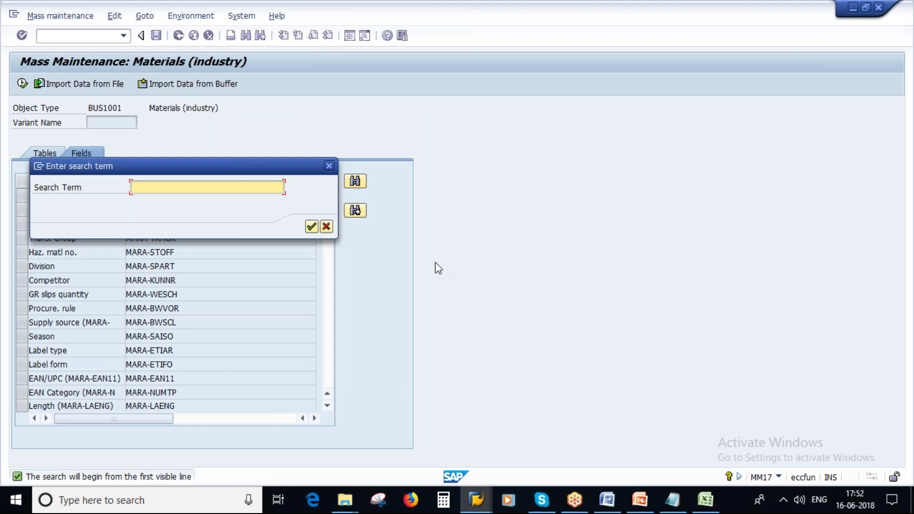
pyautogui.hotkey('alt', 'Tab')
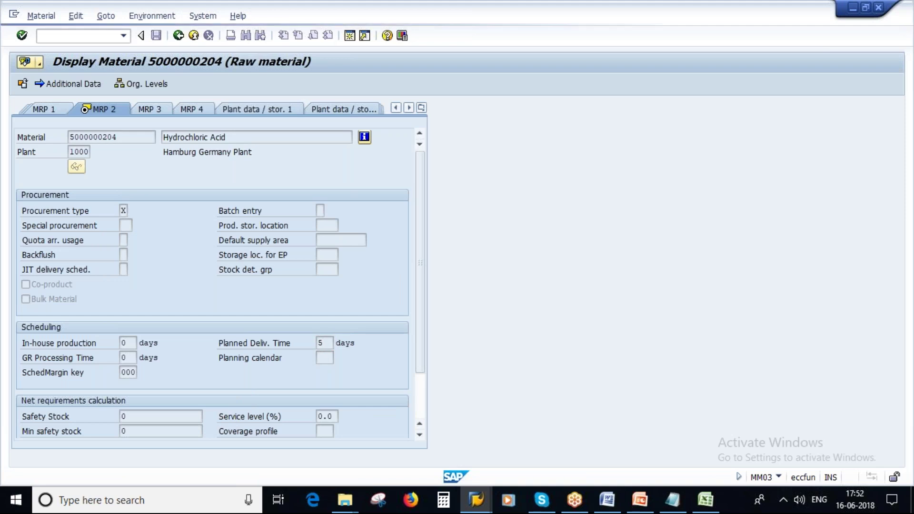
# View F1 help for the Planned Deliv. Time field and close it again
pyautogui.press('F1')
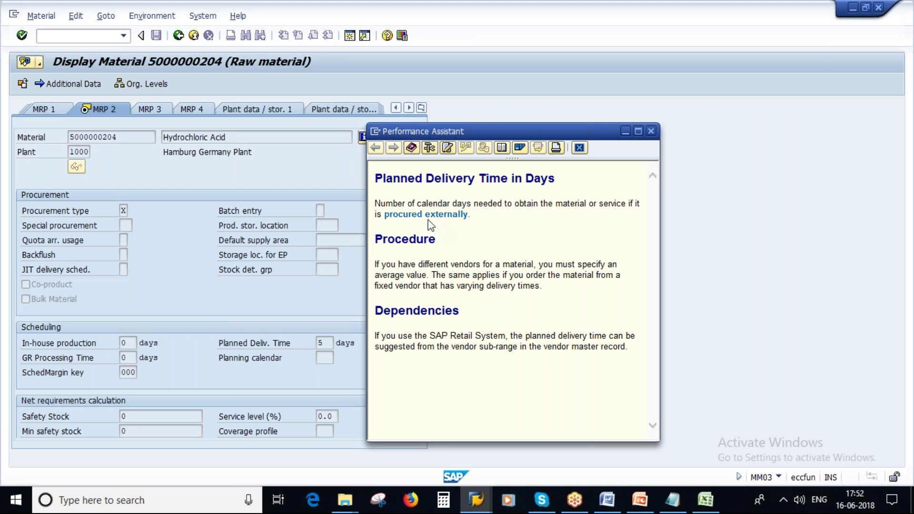
pyautogui.moveTo(375, 178); pyautogui.dragTo(559, 180)
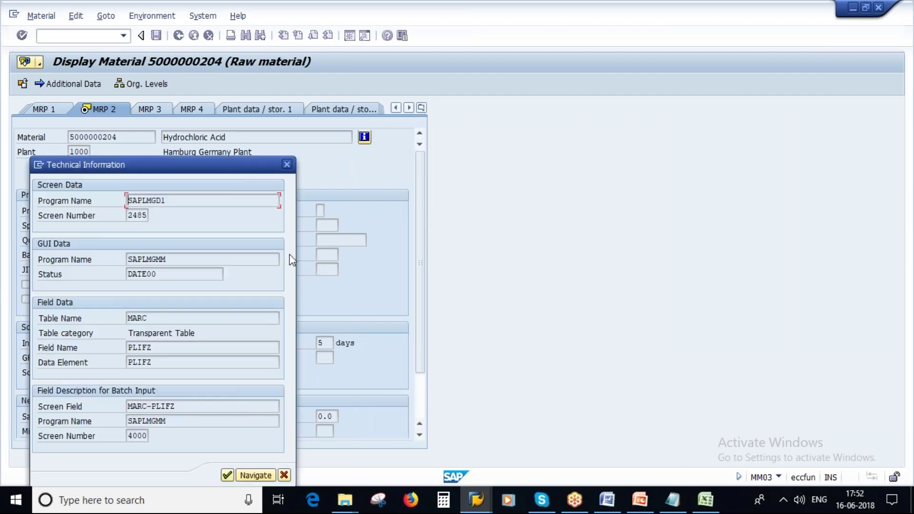
pyautogui.click(284, 474)
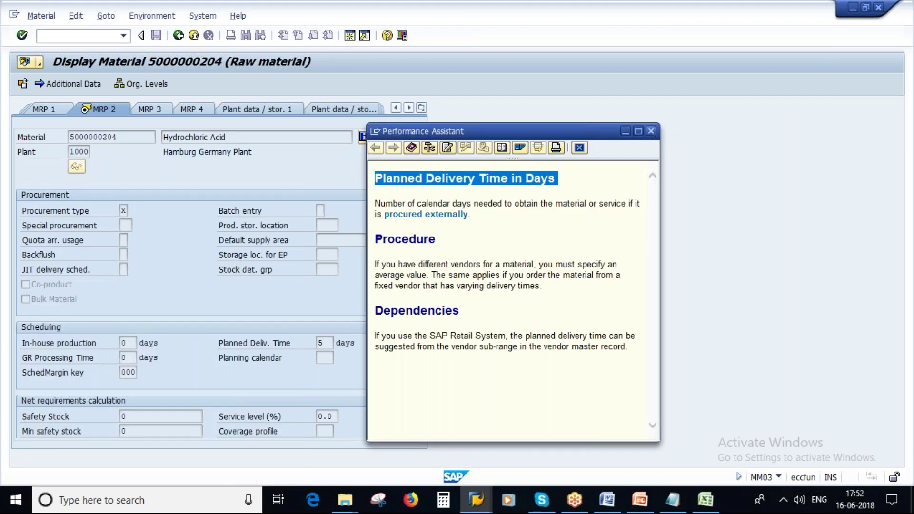
pyautogui.press('Escape')
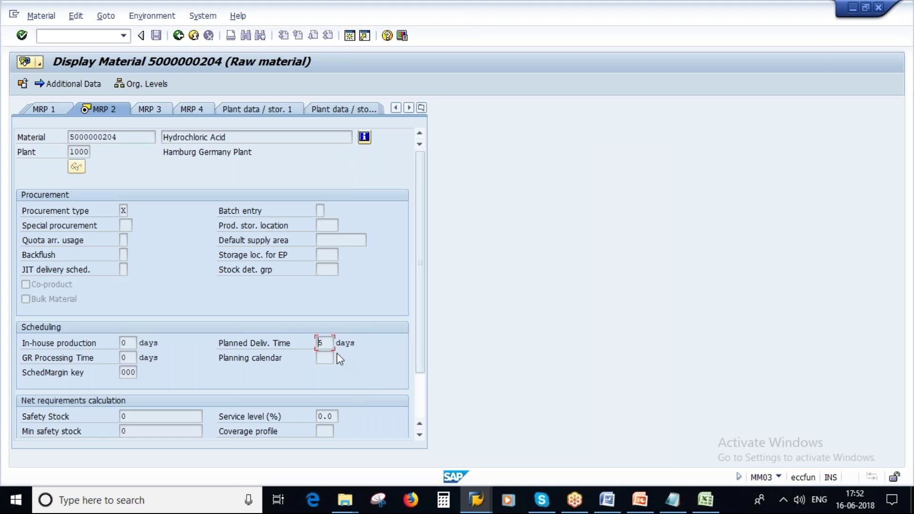
pyautogui.moveTo(328, 345); pyautogui.dragTo(319, 344)
pyautogui.click(319, 344)
# Open Technical Information for Planned Deliv. Time and find field name PLIFZ in table MARC
pyautogui.press('F1')
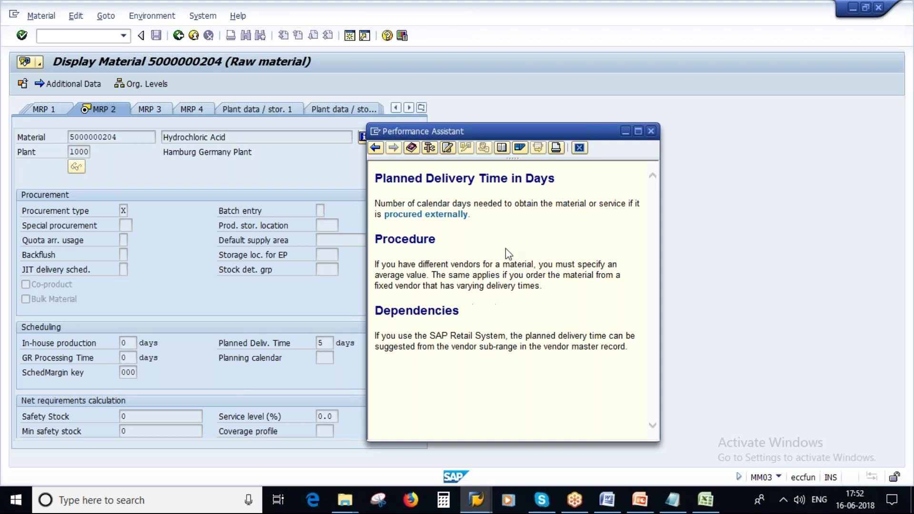
pyautogui.click(429, 148)
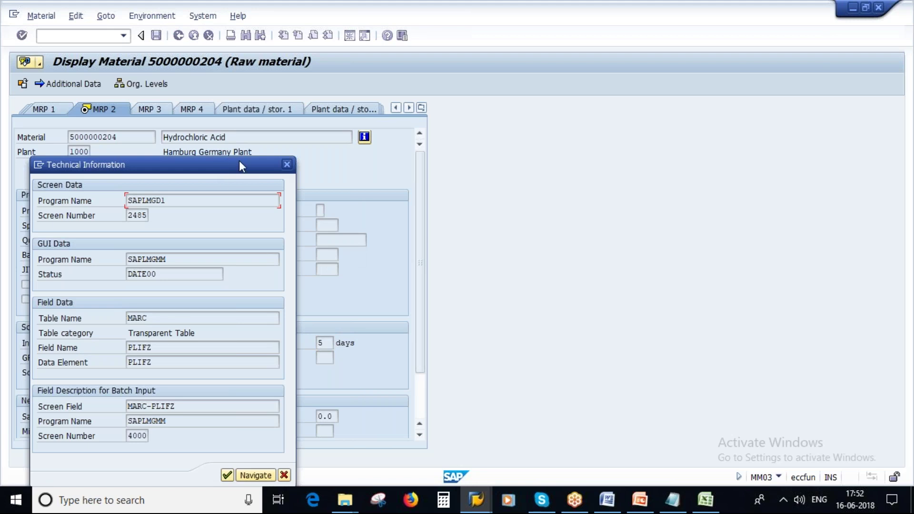
pyautogui.moveTo(239, 161); pyautogui.dragTo(309, 130)
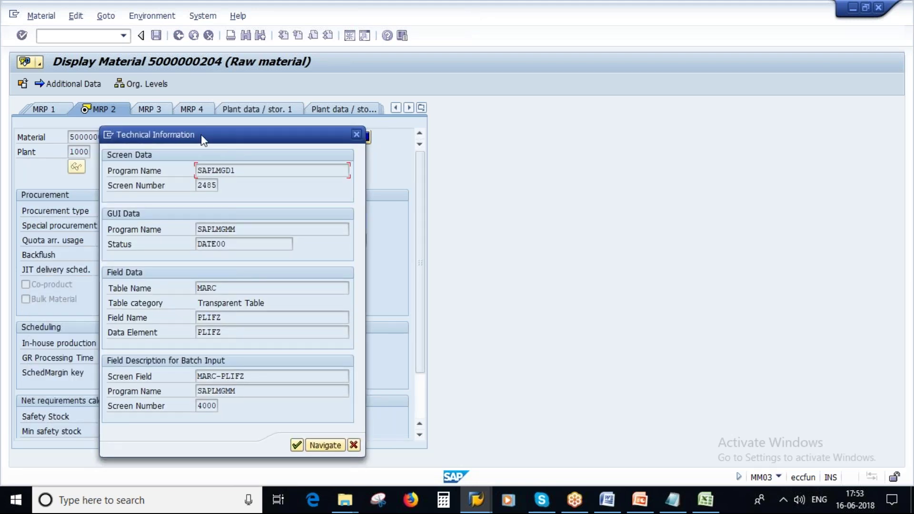
pyautogui.moveTo(200, 135); pyautogui.dragTo(360, 141)
pyautogui.moveTo(396, 324); pyautogui.dragTo(352, 321)
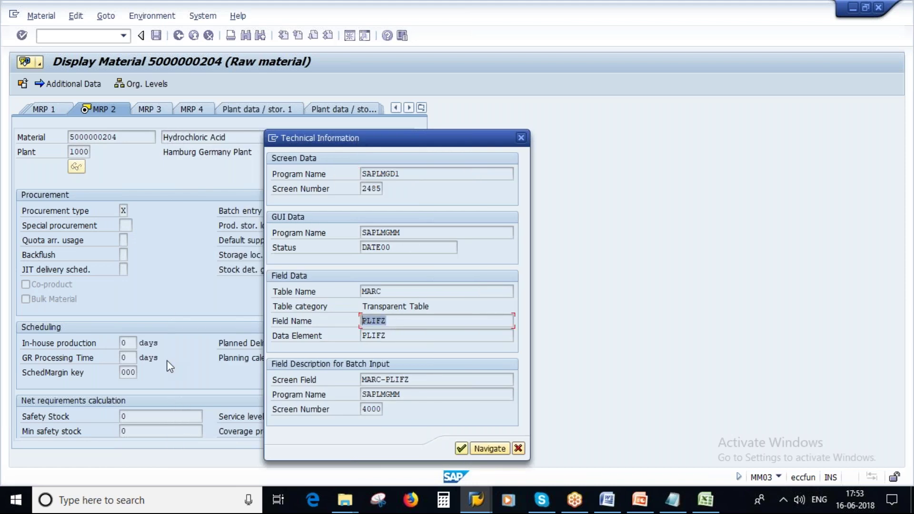
pyautogui.click(277, 346)
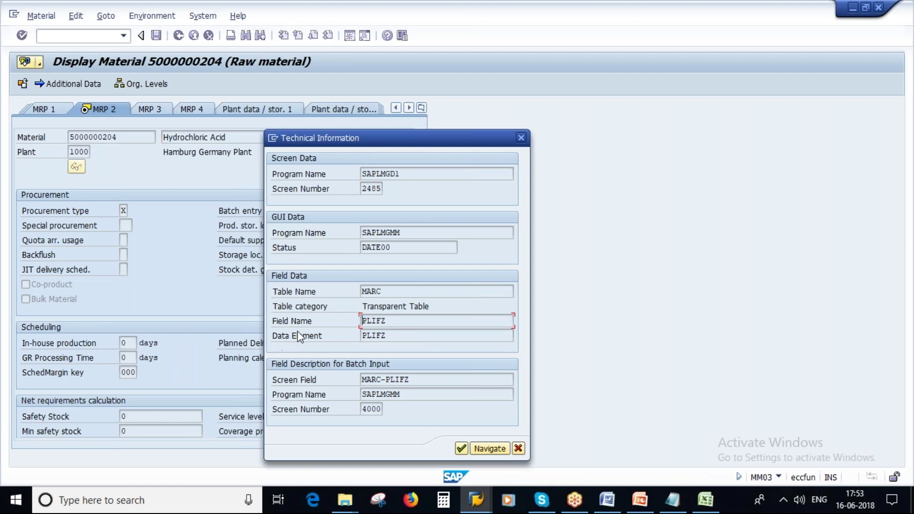
pyautogui.click(478, 503)
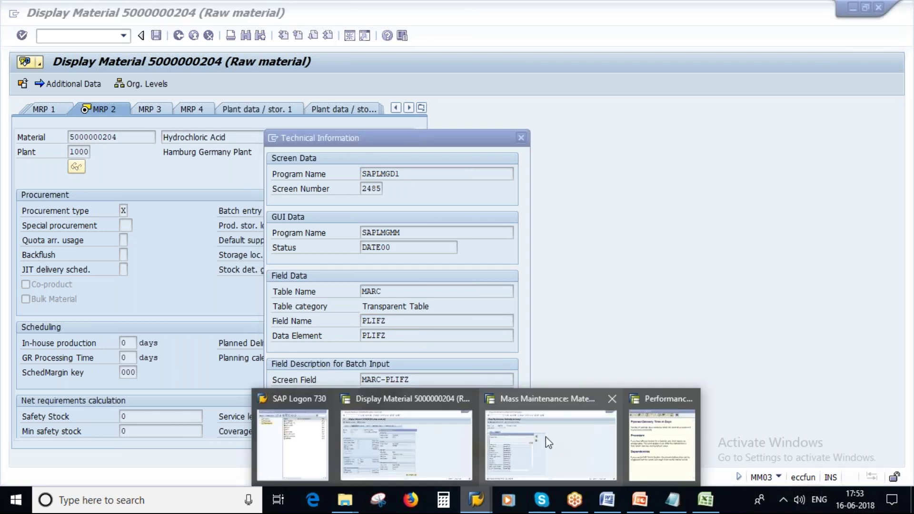
# Search the MM17 fields for PLIFZ, select the Pl. Deliv. Time row, and execute
pyautogui.click(547, 442)
pyautogui.moveTo(187, 167); pyautogui.dragTo(262, 212)
pyautogui.write('PLIFZ')
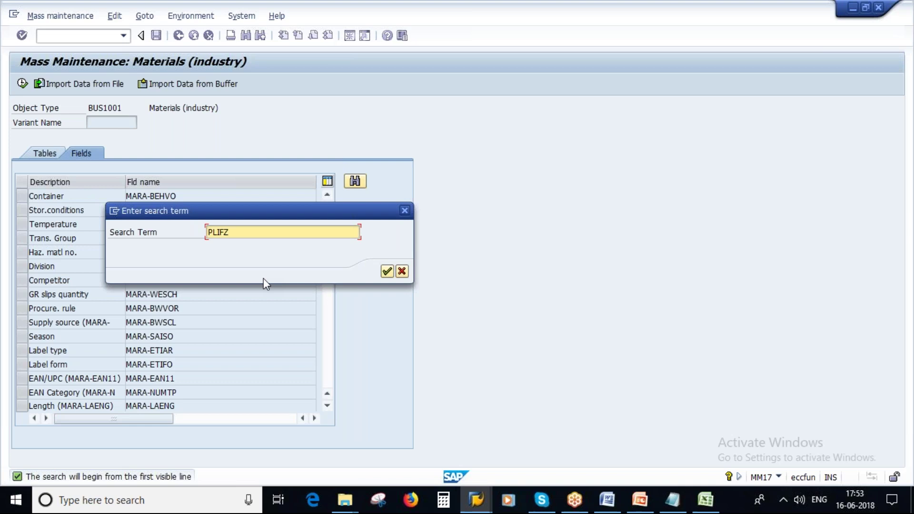
pyautogui.click(387, 272)
pyautogui.click(78, 197)
pyautogui.click(184, 195)
pyautogui.moveTo(185, 194); pyautogui.dragTo(17, 200)
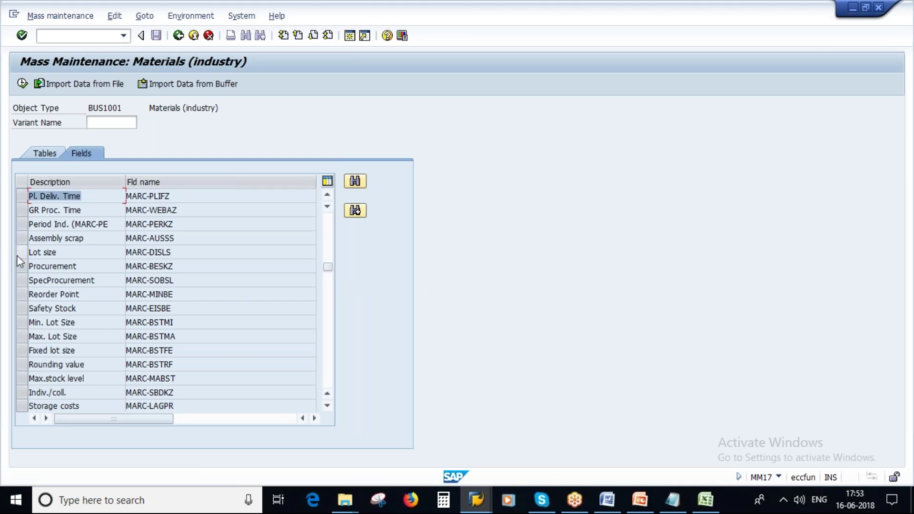
pyautogui.click(21, 195)
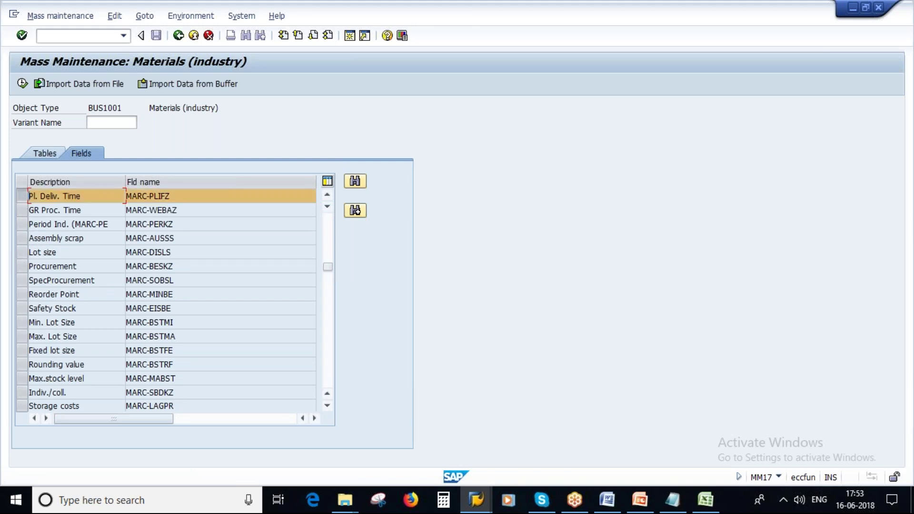
pyautogui.click(23, 84)
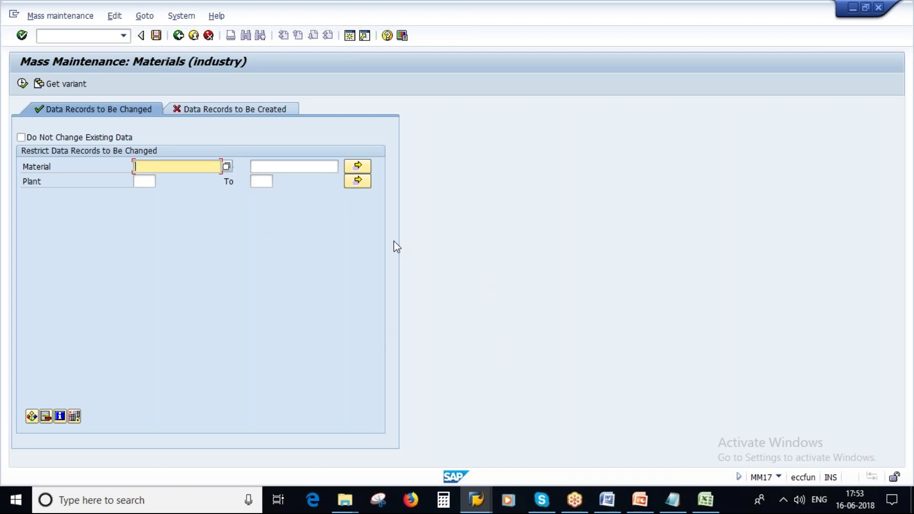
pyautogui.click(704, 501)
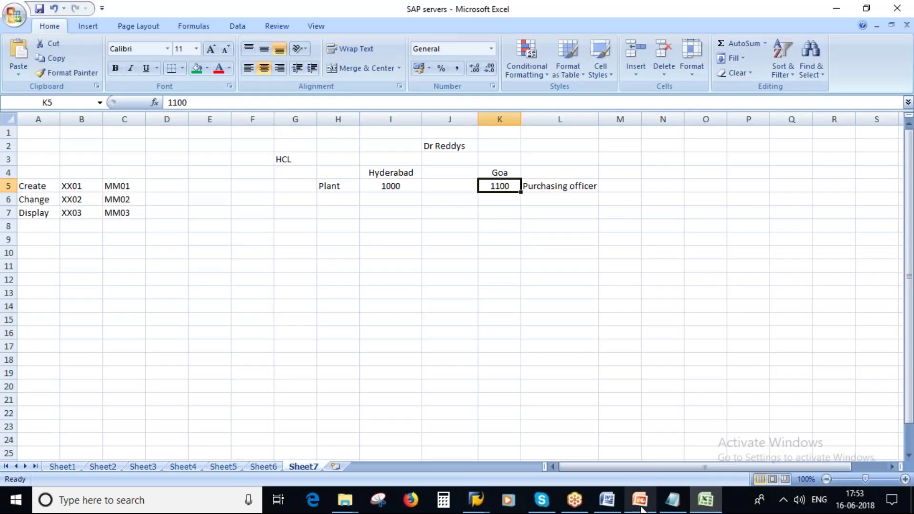
pyautogui.click(670, 500)
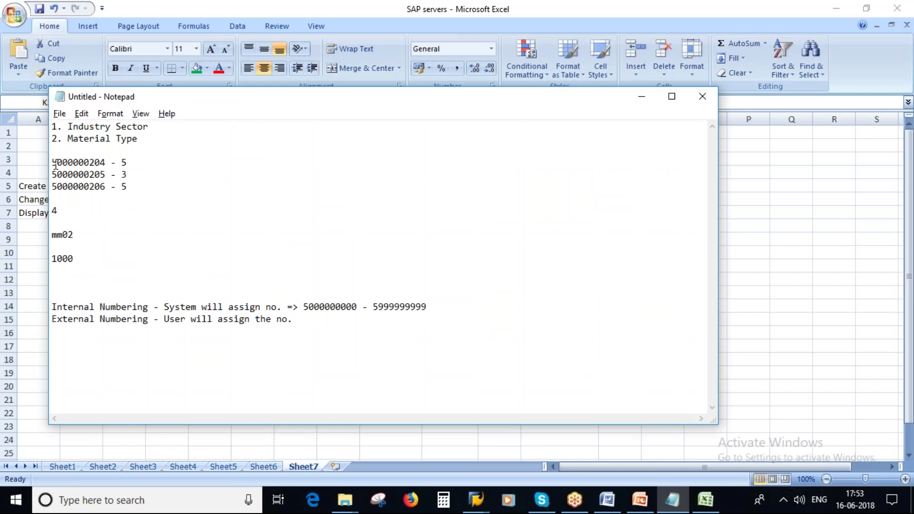
pyautogui.moveTo(53, 162)
pyautogui.mouseDown()
pyautogui.moveTo(97, 190)
pyautogui.moveTo(105, 162)
pyautogui.moveTo(50, 162)
pyautogui.mouseUp()
pyautogui.hotkey('ctrl', 'c')
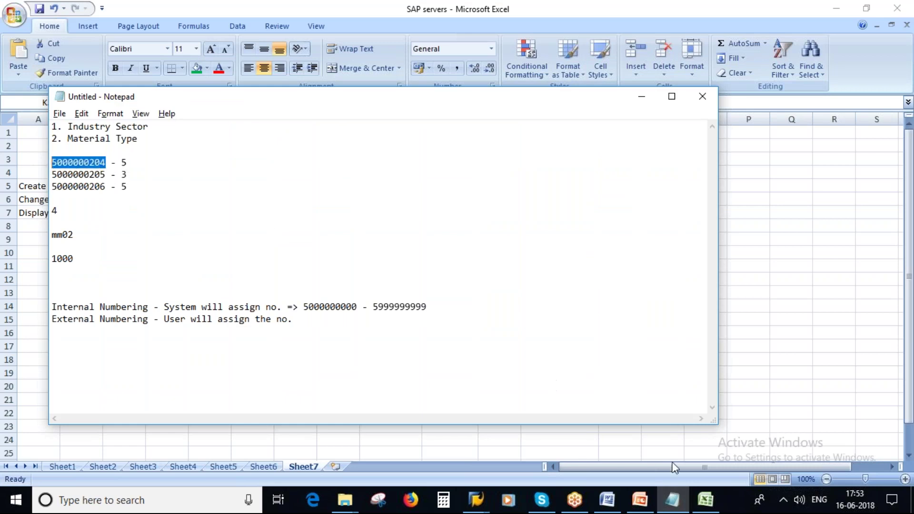
pyautogui.click(706, 499)
pyautogui.click(336, 250)
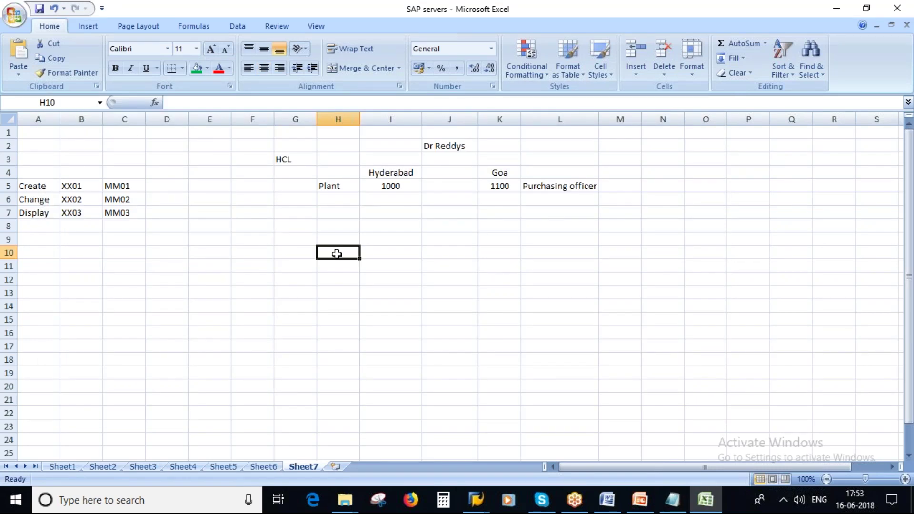
pyautogui.hotkey('ctrl', 'v')
pyautogui.moveTo(359, 120); pyautogui.dragTo(409, 120)
pyautogui.moveTo(408, 258); pyautogui.dragTo(408, 269)
pyautogui.doubleClick(405, 266)
pyautogui.press('BackSpace')
pyautogui.write('5')
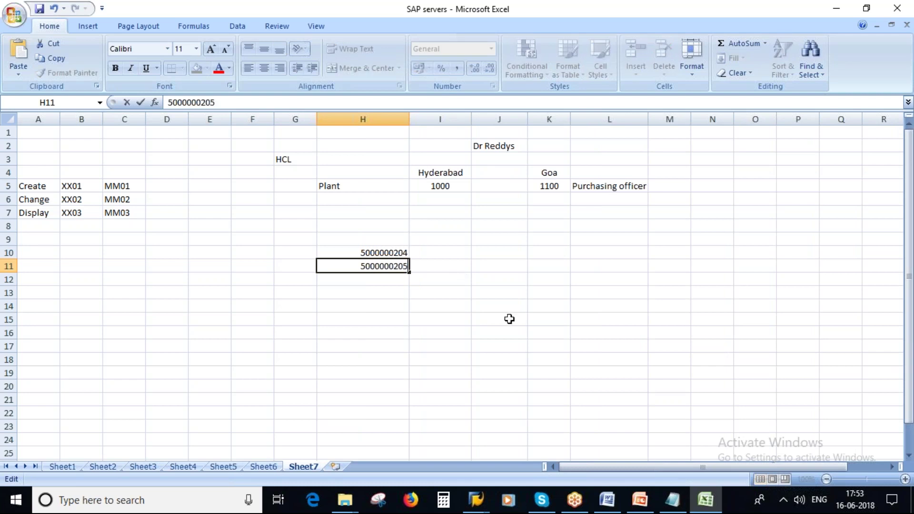
pyautogui.click(418, 309)
pyautogui.click(381, 280)
pyautogui.hotkey('ctrl', 'd')
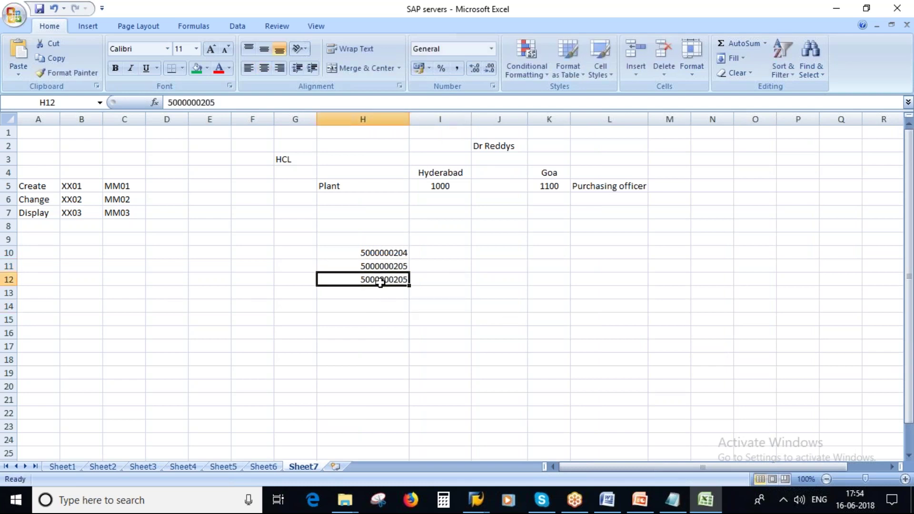
pyautogui.doubleClick(402, 278)
pyautogui.press('BackSpace')
pyautogui.write('6')
pyautogui.click(476, 301)
# Copy H10's material number and return to SAP, closing the technical information window
pyautogui.click(385, 253)
pyautogui.hotkey('ctrl', 'c')
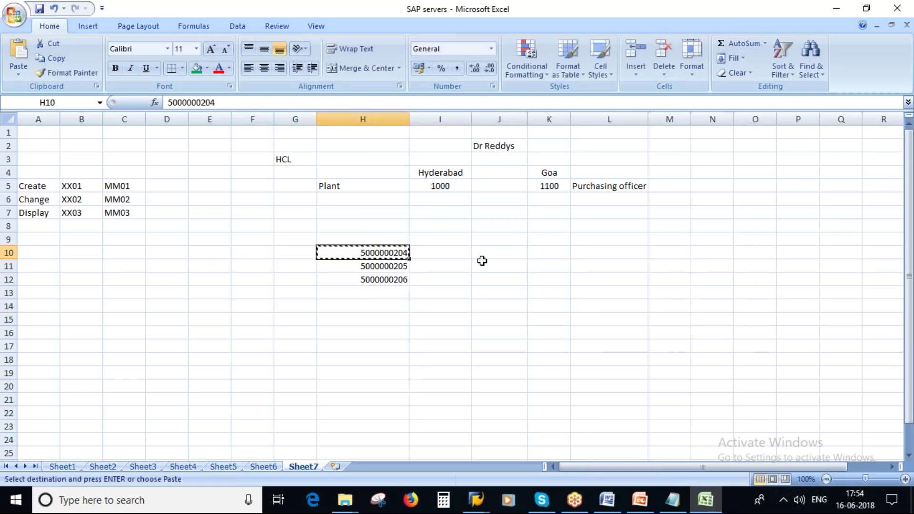
pyautogui.hotkey('alt', 'Tab')
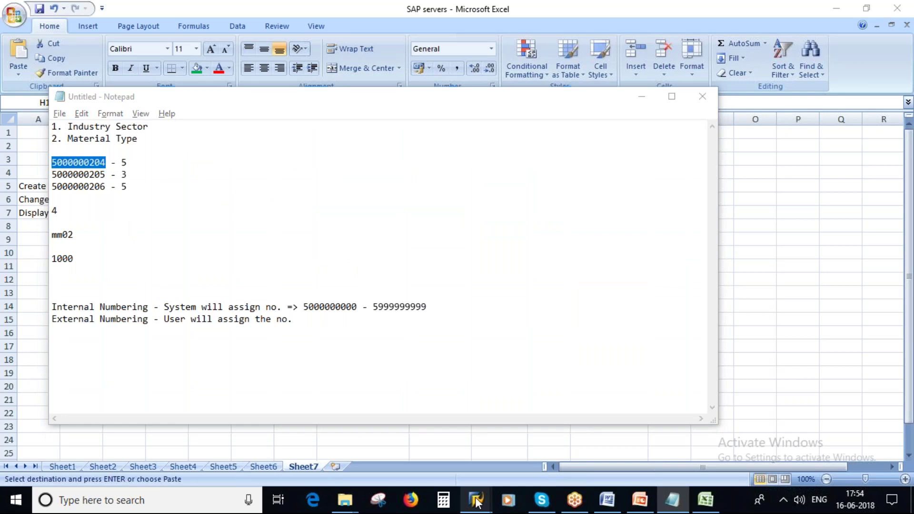
pyautogui.moveTo(476, 502)
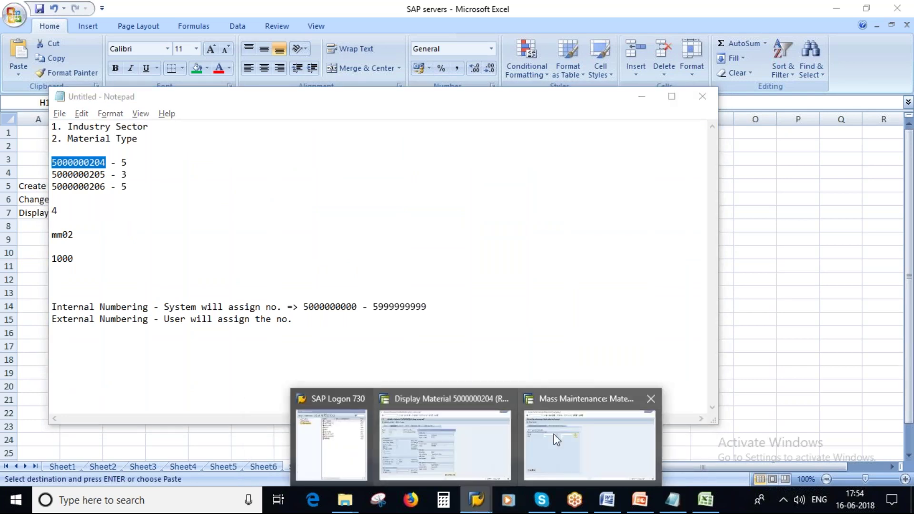
pyautogui.click(464, 435)
pyautogui.press('Return')
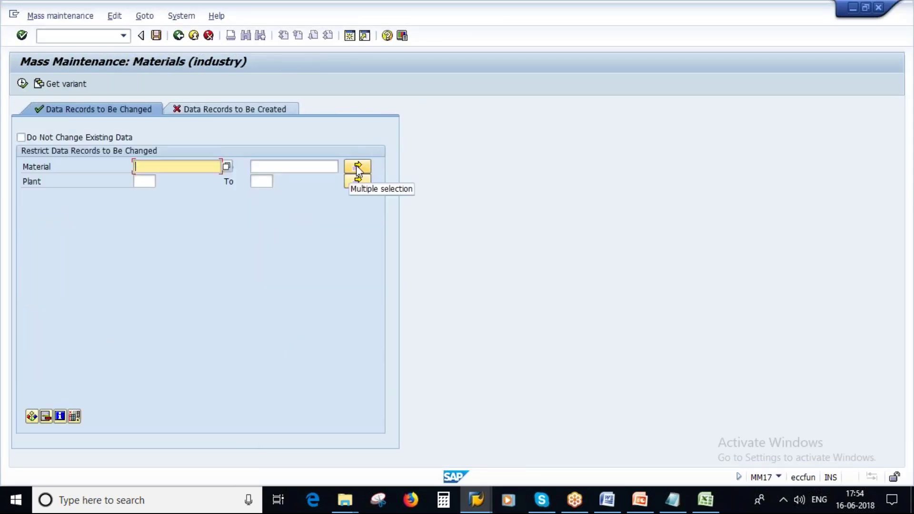
pyautogui.click(357, 167)
pyautogui.hotkey('ctrl', 'v')
pyautogui.click(73, 201)
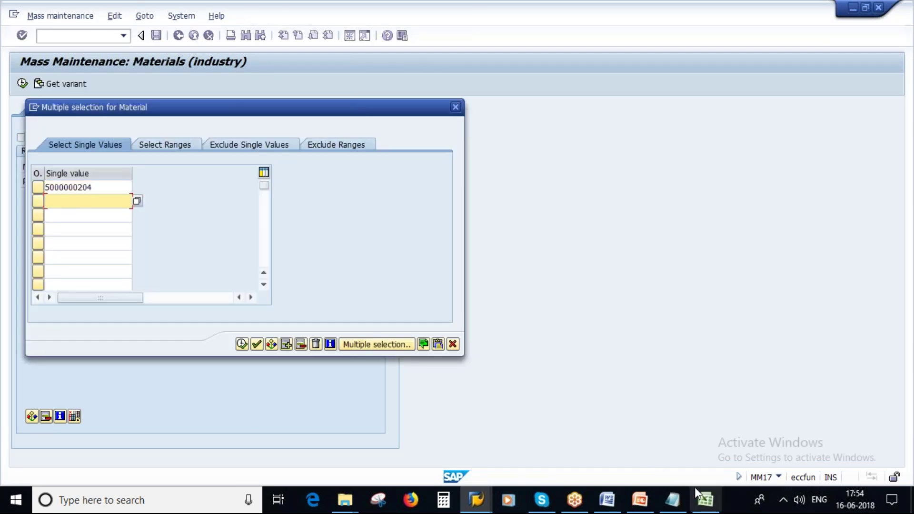
pyautogui.click(705, 500)
pyautogui.click(376, 263)
pyautogui.hotkey('ctrl', 'c')
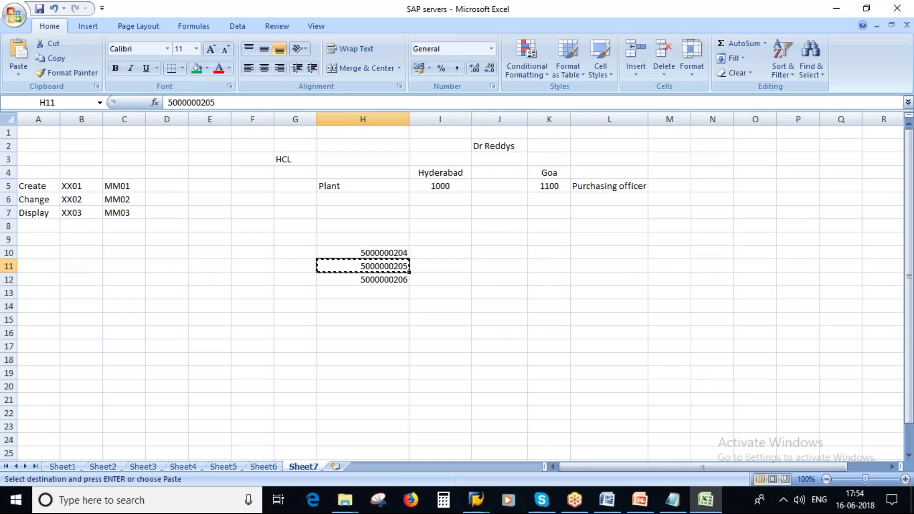
pyautogui.hotkey('alt', 'Tab')
pyautogui.hotkey('ctrl', 'v')
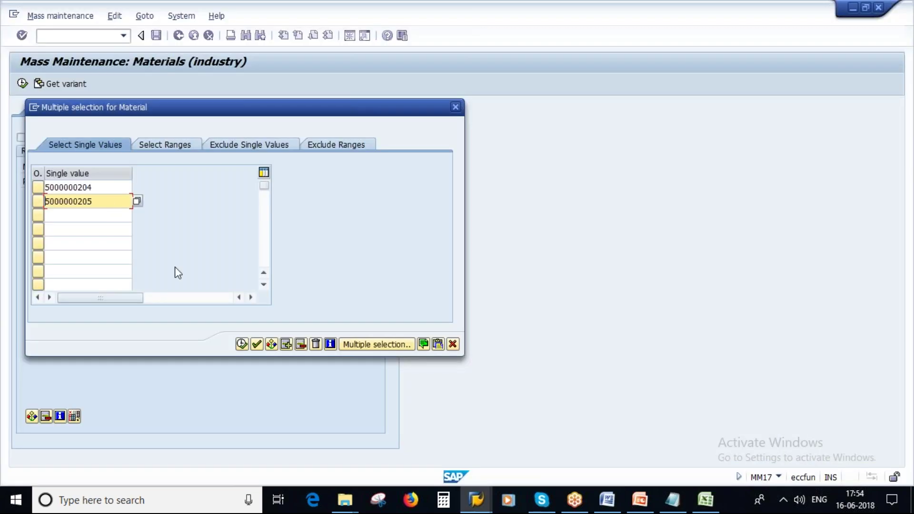
pyautogui.hotkey('alt', 'Tab')
pyautogui.click(383, 278)
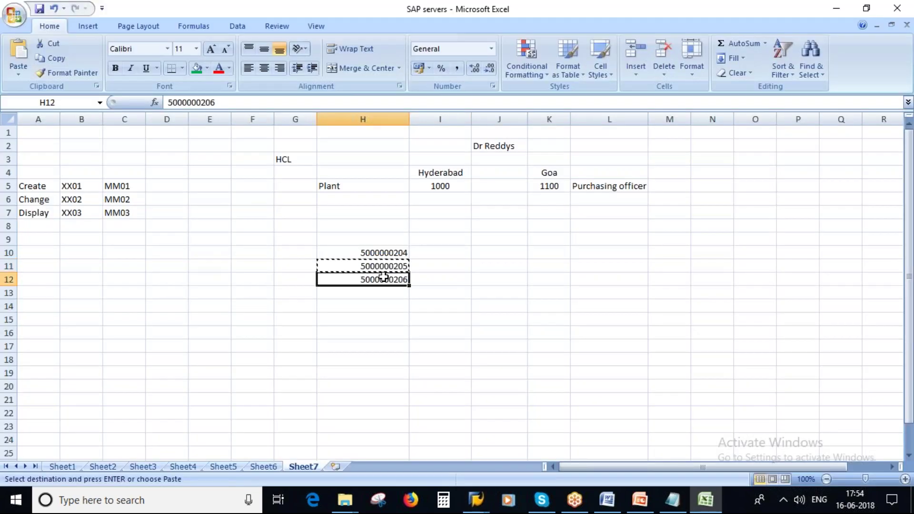
pyautogui.hotkey('ctrl', 'c')
pyautogui.hotkey('alt', 'Tab')
pyautogui.click(66, 218)
pyautogui.hotkey('ctrl', 'v')
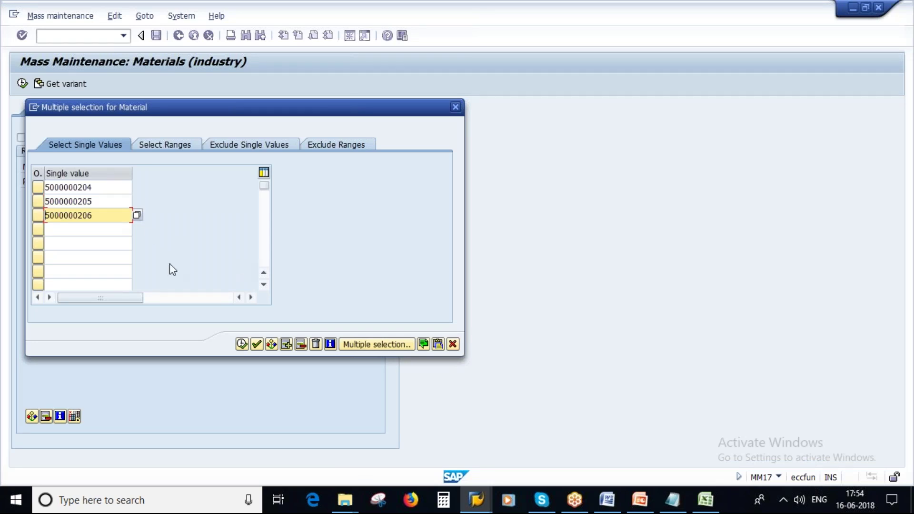
# Delete the three entered material numbers from the list
pyautogui.moveTo(102, 189); pyautogui.dragTo(6, 188)
pyautogui.press('Delete')
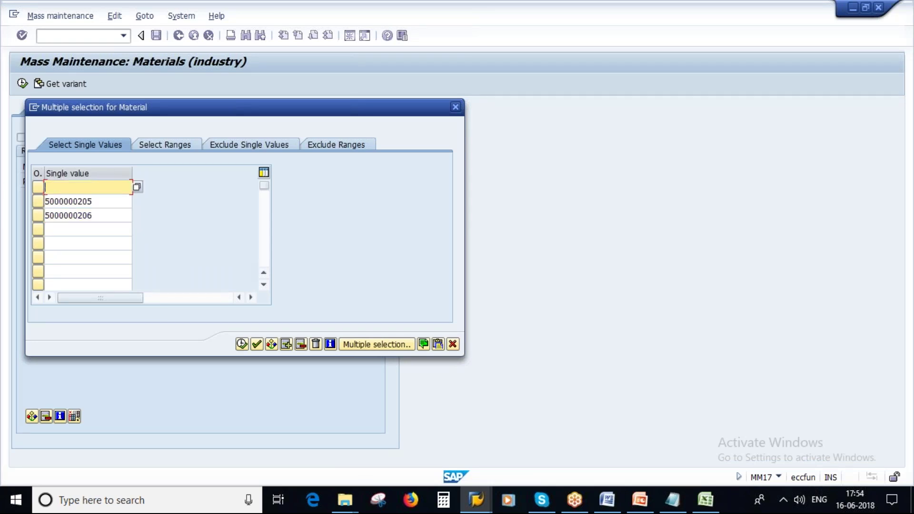
pyautogui.moveTo(110, 203); pyautogui.dragTo(44, 201)
pyautogui.press('Delete')
pyautogui.moveTo(100, 214); pyautogui.dragTo(33, 216)
pyautogui.press('Delete')
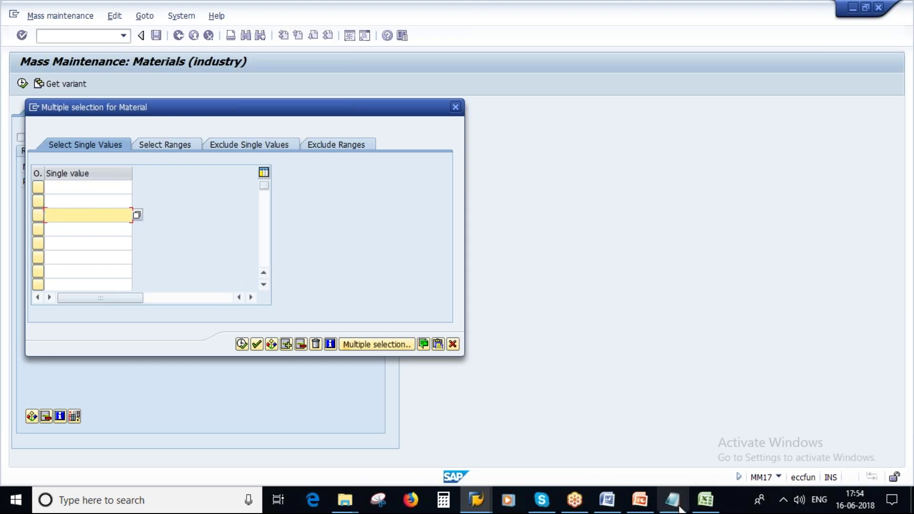
# Copy H10:H12 from Excel and paste all three numbers into the list at once
pyautogui.click(704, 499)
pyautogui.moveTo(383, 252); pyautogui.dragTo(385, 280)
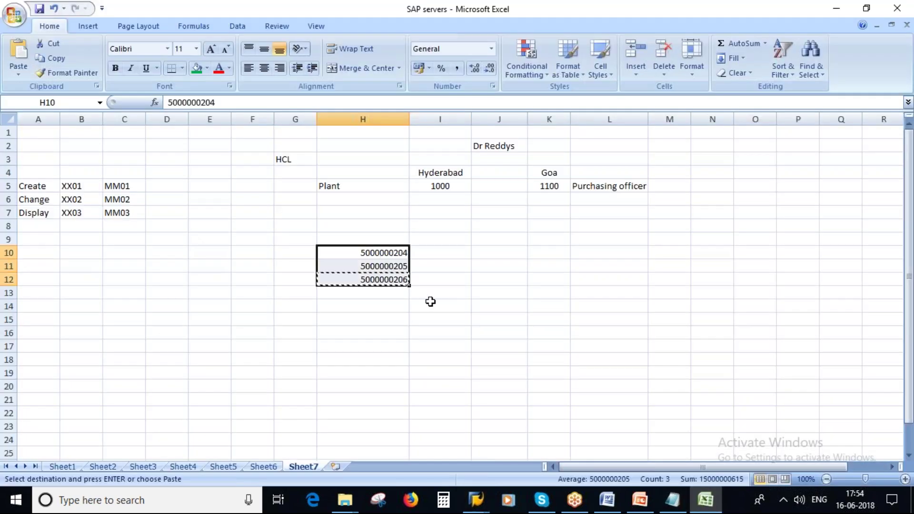
pyautogui.hotkey('alt', 'Tab')
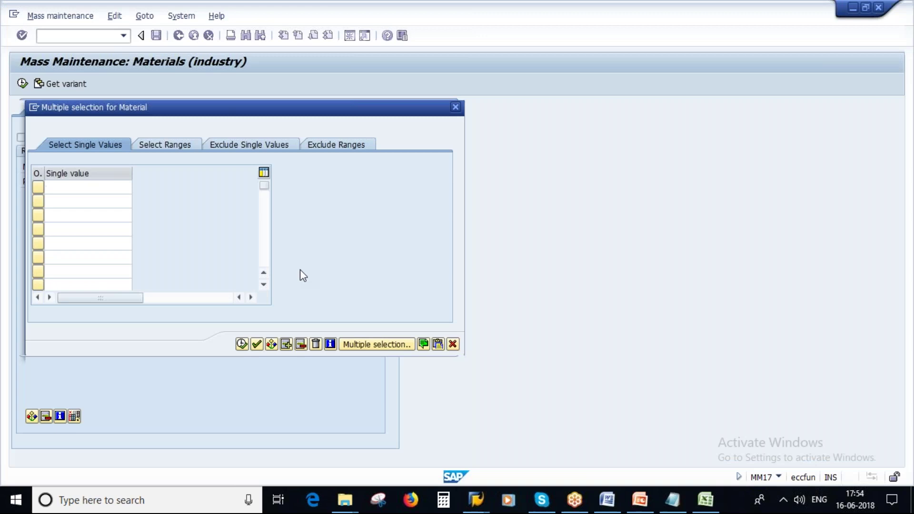
pyautogui.click(66, 190)
pyautogui.hotkey('ctrl', 'v')
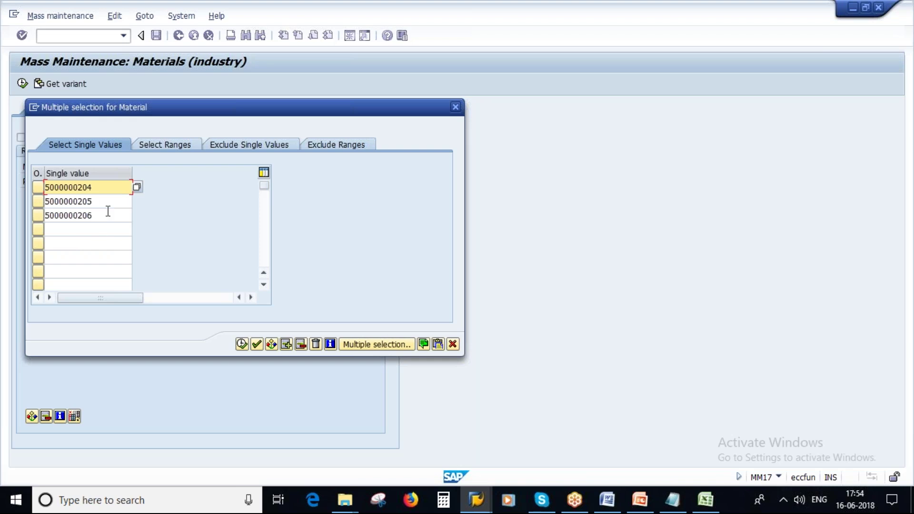
# Clear the three pasted values from rows 1 to 3 again
pyautogui.moveTo(109, 214); pyautogui.dragTo(16, 213)
pyautogui.press('Delete')
pyautogui.moveTo(101, 201); pyautogui.dragTo(15, 190)
pyautogui.press('Delete')
pyautogui.moveTo(101, 187); pyautogui.dragTo(21, 189)
pyautogui.press('Delete')
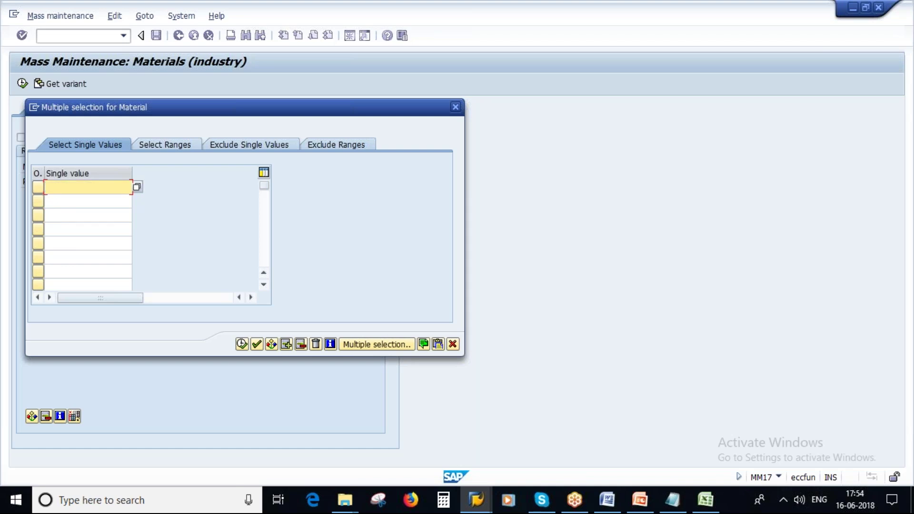
# Reselect H10:H12 in Excel and copy them for SAP
pyautogui.click(705, 500)
pyautogui.moveTo(386, 255); pyautogui.dragTo(389, 280)
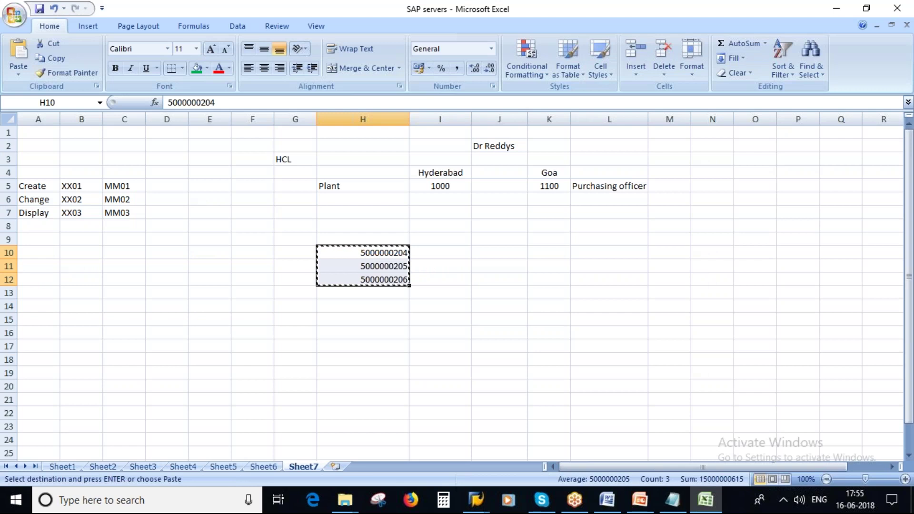
pyautogui.hotkey('alt', 'Tab')
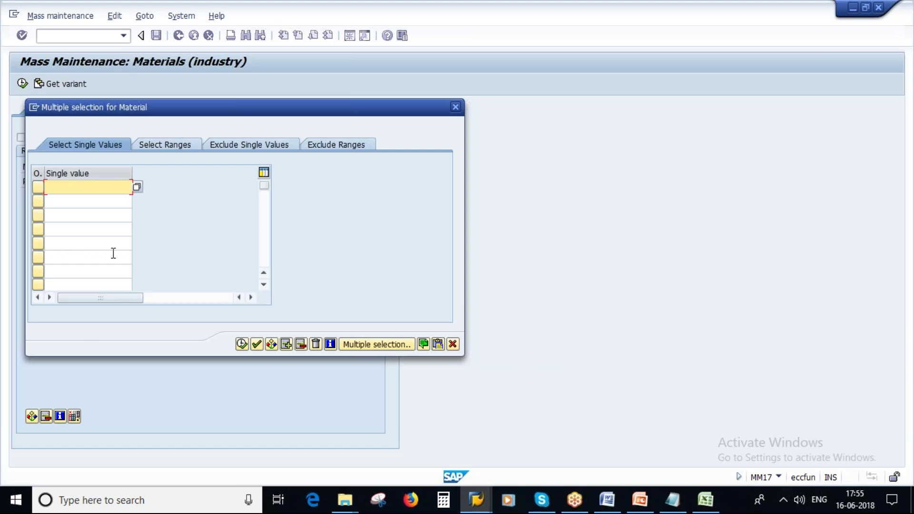
# Enter 10001 and 10002 in E7:E8, extend the series to 10122, and copy it
pyautogui.click(705, 500)
pyautogui.click(247, 214)
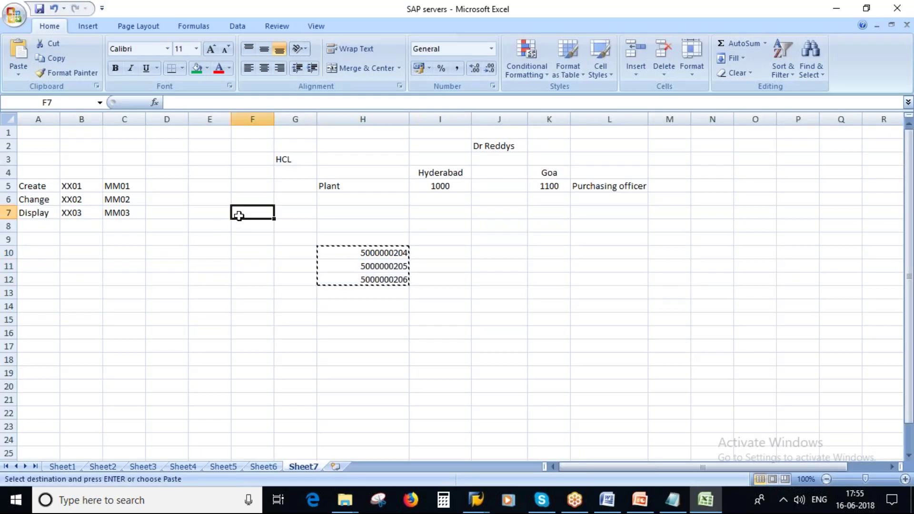
pyautogui.click(205, 214)
pyautogui.write('10001')
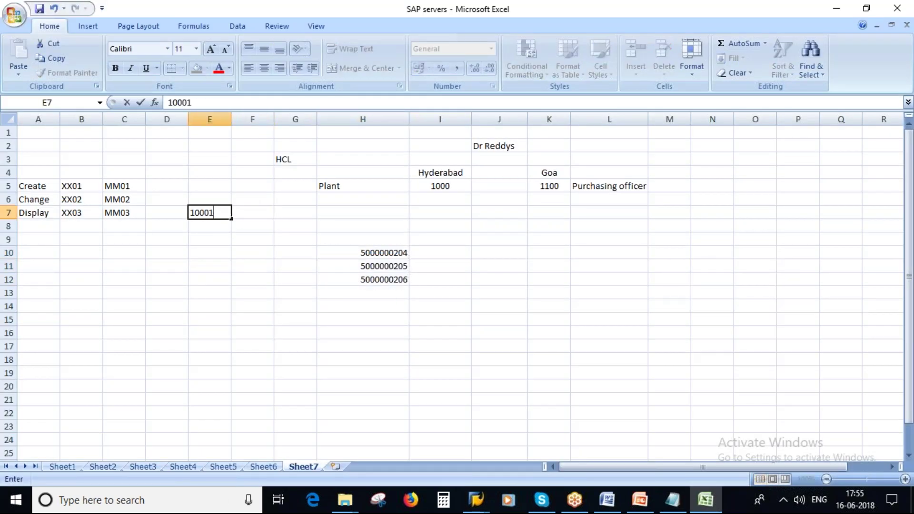
pyautogui.click(214, 226)
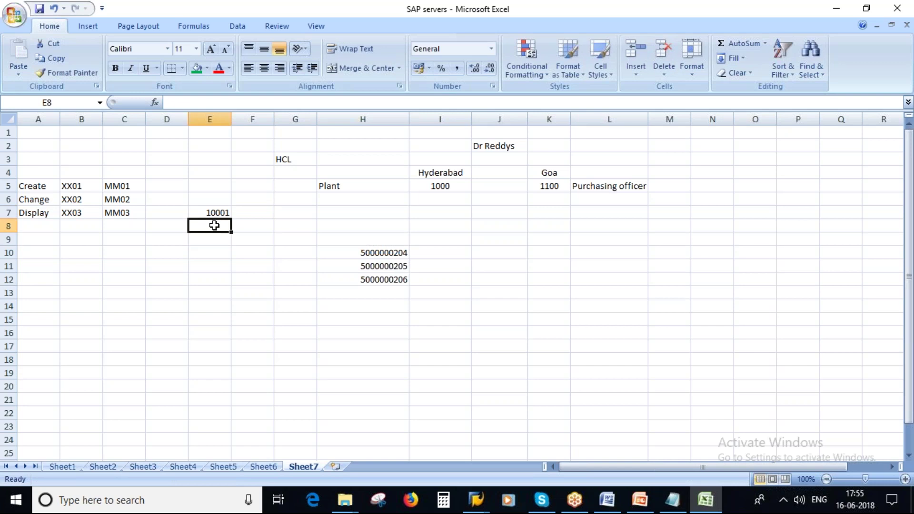
pyautogui.write('10002')
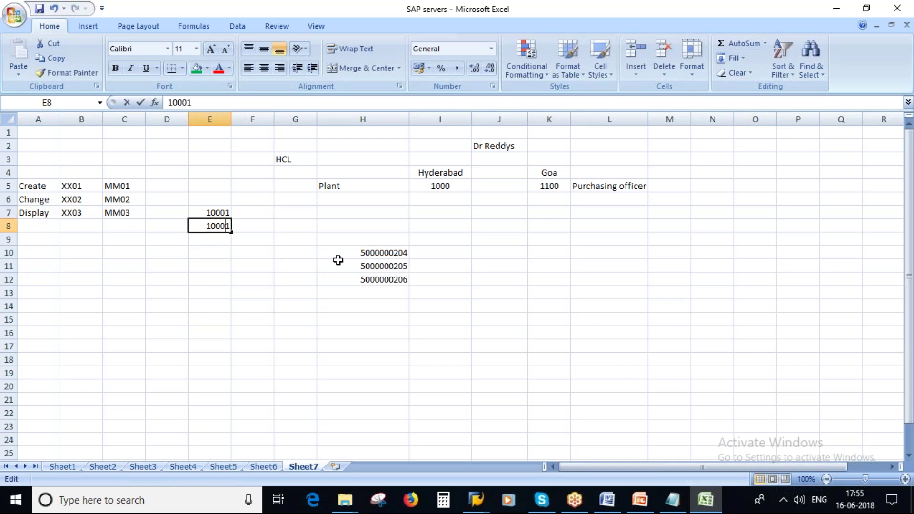
pyautogui.click(307, 263)
pyautogui.moveTo(210, 212); pyautogui.dragTo(232, 416)
pyautogui.click(253, 239)
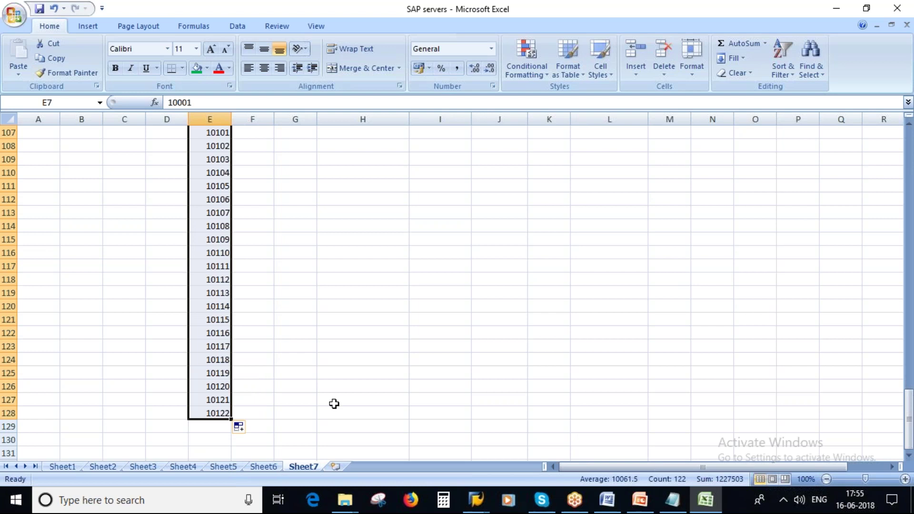
pyautogui.hotkey('ctrl', 'c')
pyautogui.hotkey('alt', 'Tab')
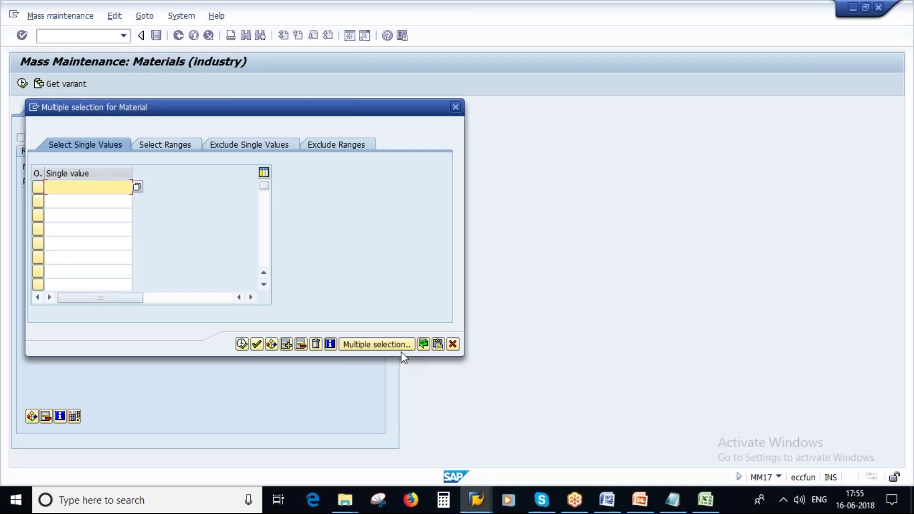
# Upload the copied number series as single values, review them, then delete the entire selection
pyautogui.click(437, 344)
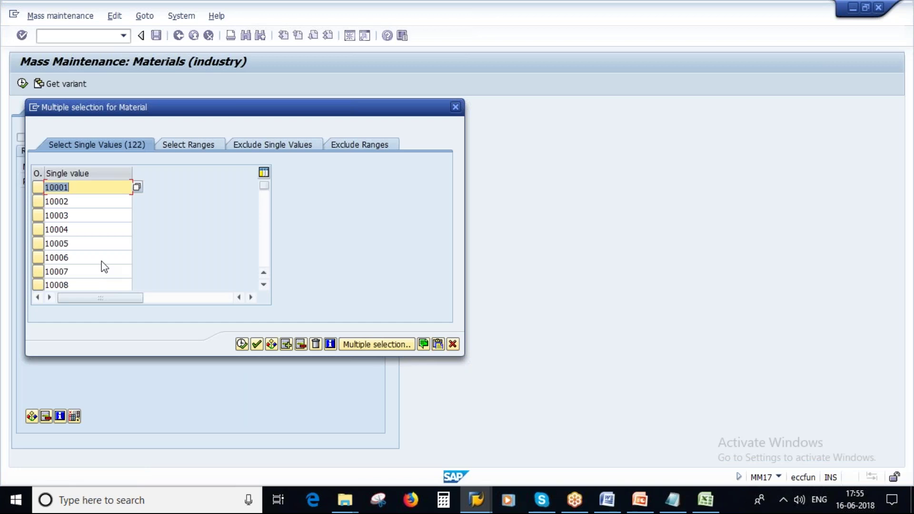
pyautogui.click(266, 285)
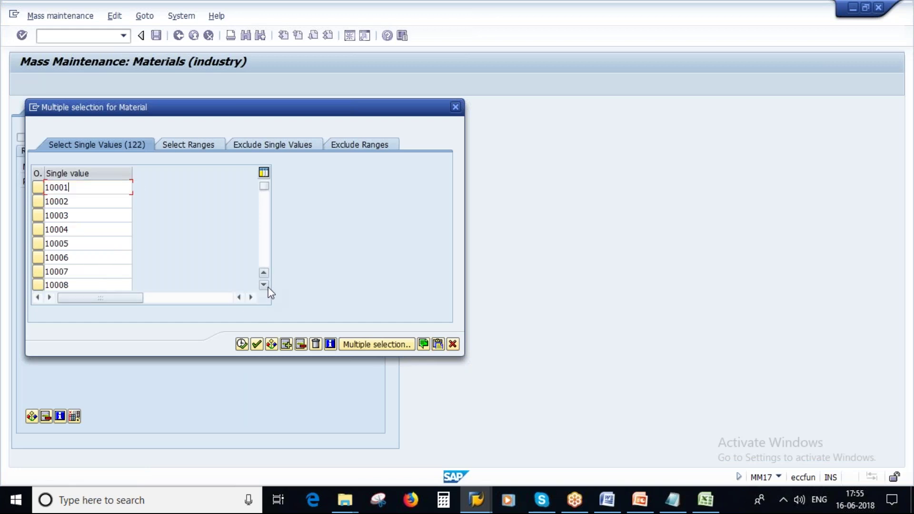
pyautogui.click(266, 285)
pyautogui.click(265, 285)
pyautogui.click(265, 286)
pyautogui.click(266, 286)
pyautogui.click(265, 285)
pyautogui.click(266, 285)
pyautogui.click(265, 286)
pyautogui.click(265, 286)
pyautogui.click(264, 285)
pyautogui.click(264, 285)
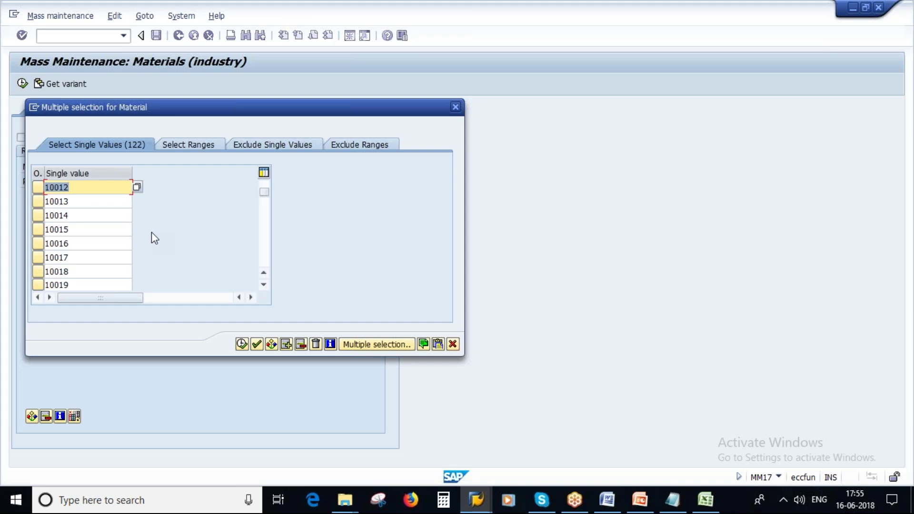
pyautogui.click(315, 342)
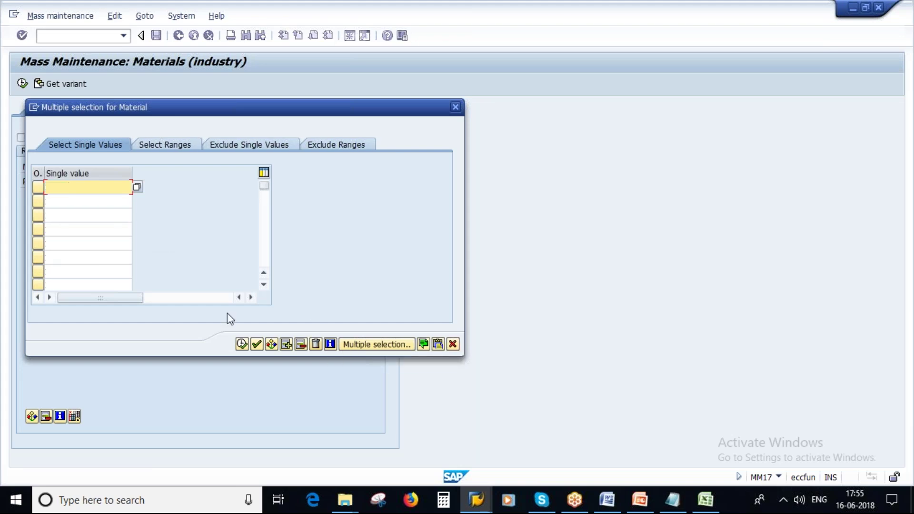
# Copy H10:H12 from Excel and upload the three material numbers from clipboard
pyautogui.click(705, 499)
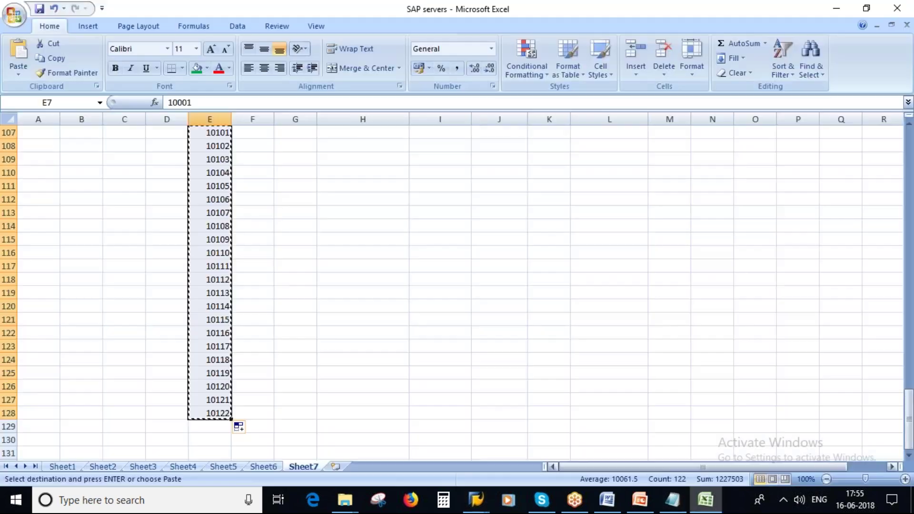
pyautogui.scroll(20, 427, 271)
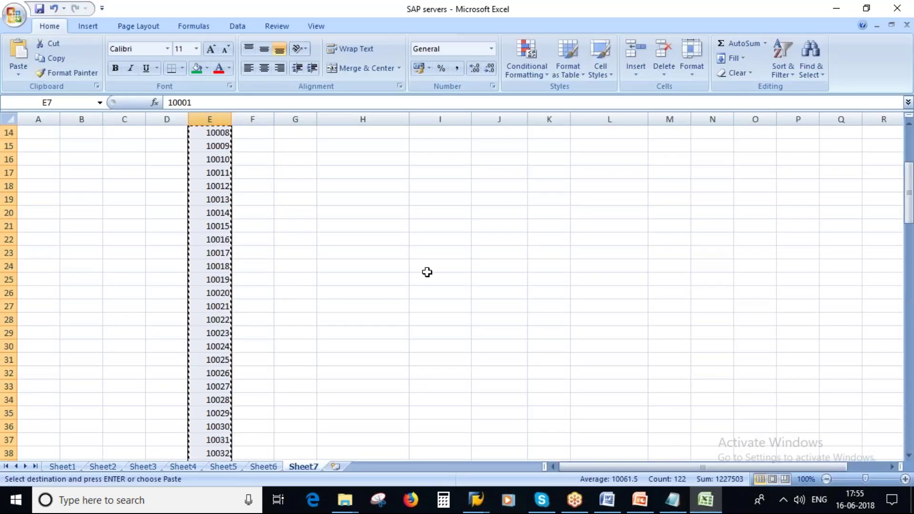
pyautogui.moveTo(390, 253); pyautogui.dragTo(391, 281)
pyautogui.hotkey('ctrl', 'c')
pyautogui.hotkey('alt', 'Tab')
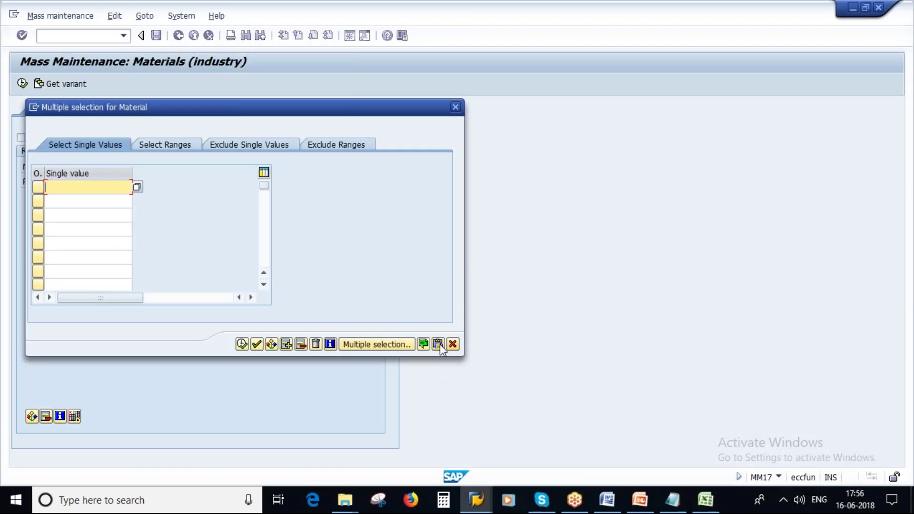
pyautogui.click(438, 344)
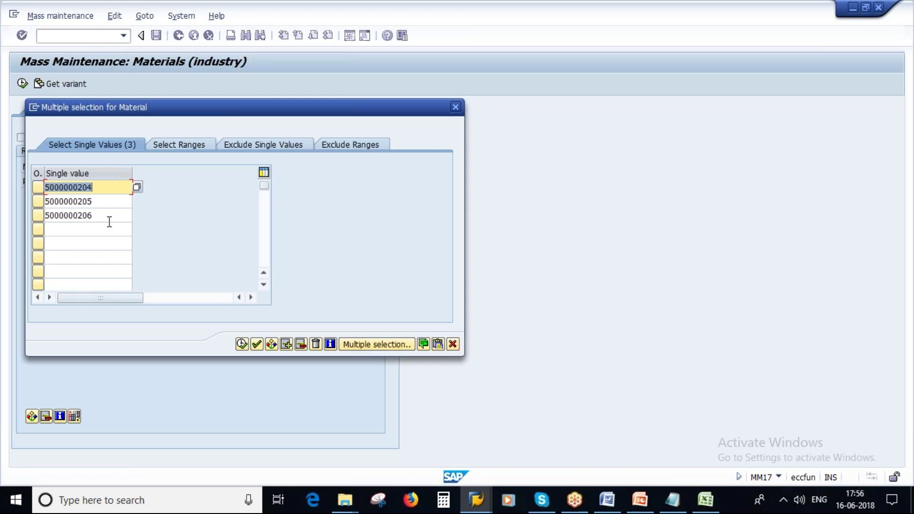
# Take over the three materials, restrict to plant 1000, and execute
pyautogui.click(242, 344)
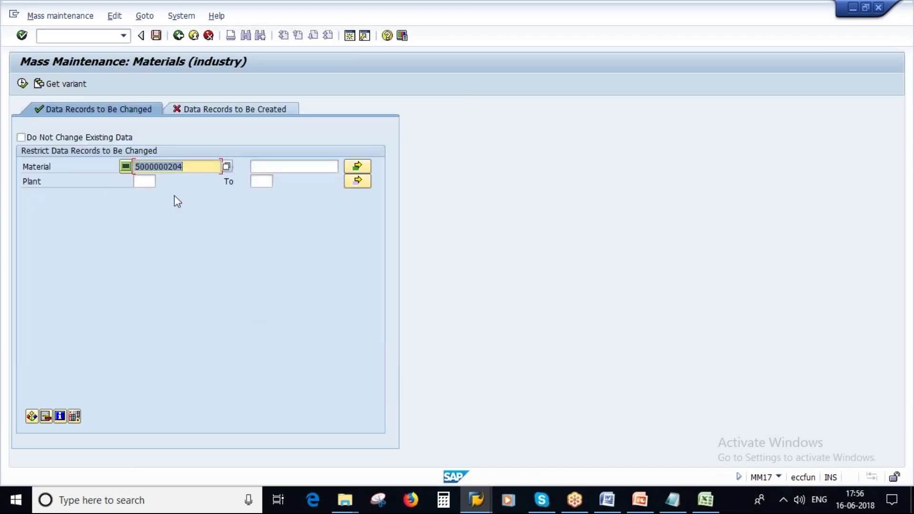
pyautogui.click(144, 181)
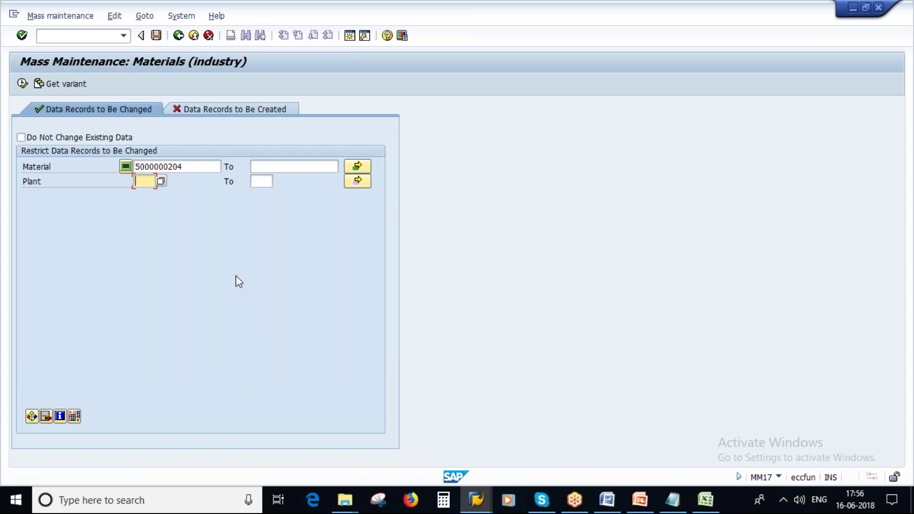
pyautogui.write('1000')
pyautogui.click(22, 83)
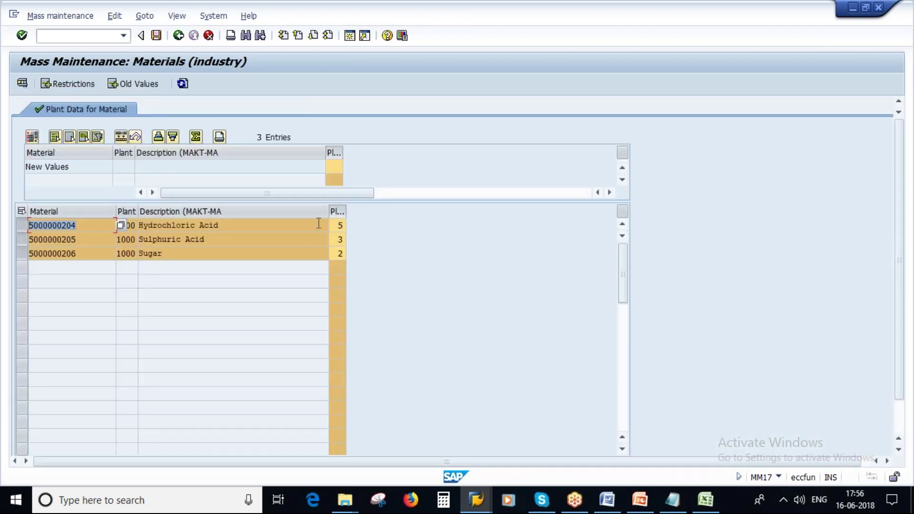
# Check the planned delivery times 5, 3 and 2 in the Pl column
pyautogui.click(339, 226)
pyautogui.press('Tab')
pyautogui.press('Tab')
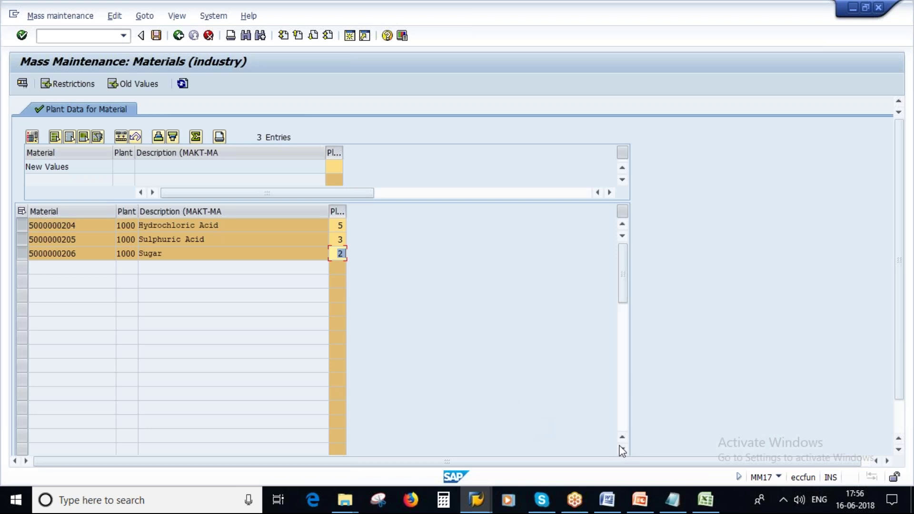
pyautogui.click(671, 506)
pyautogui.hotkey('alt', 'Tab')
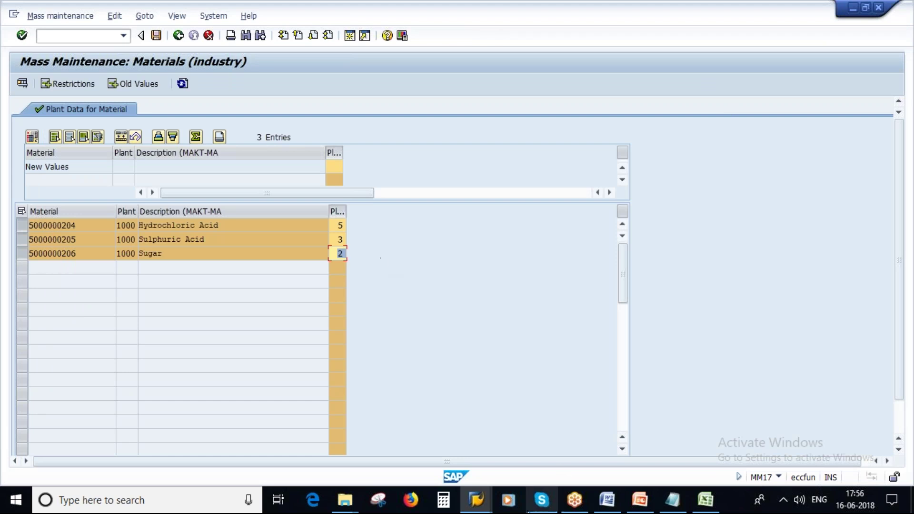
pyautogui.click(481, 504)
pyautogui.click(518, 448)
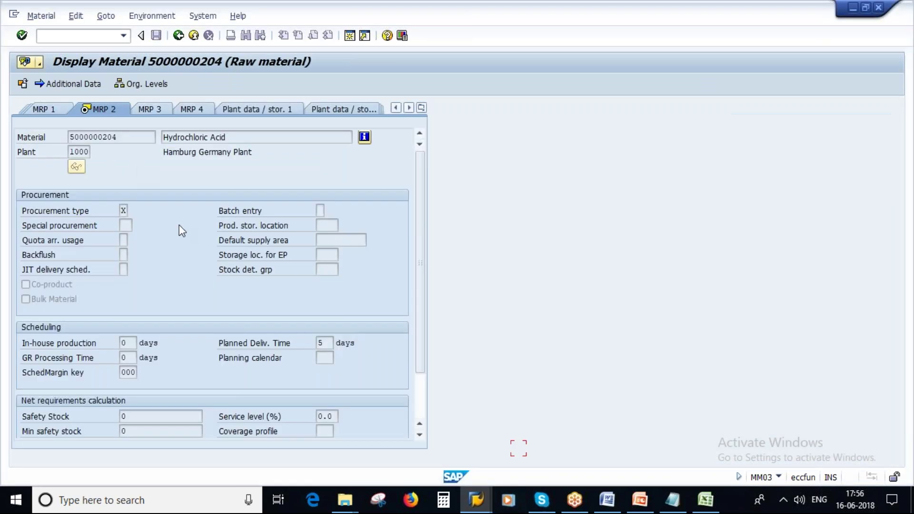
pyautogui.click(178, 35)
pyautogui.click(161, 121)
pyautogui.press('BackSpace')
pyautogui.write('4')
pyautogui.press('Return')
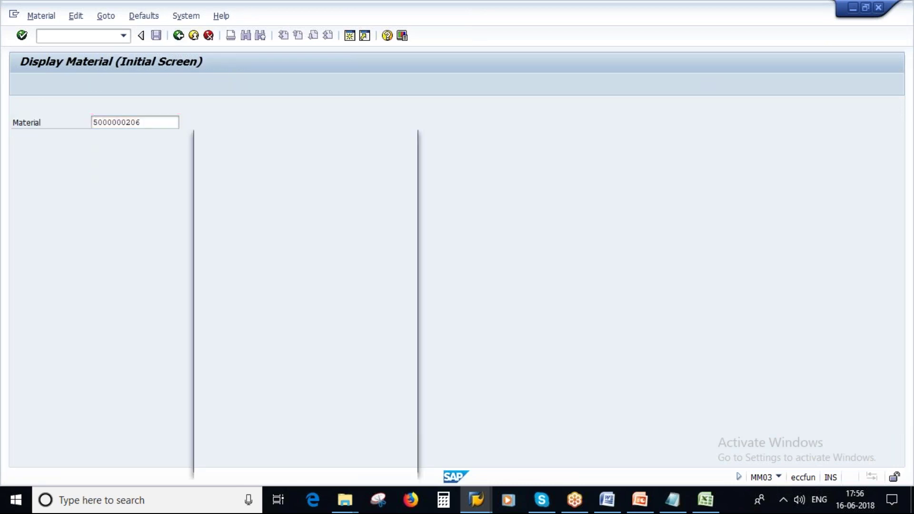
pyautogui.press('Return')
pyautogui.press('Return')
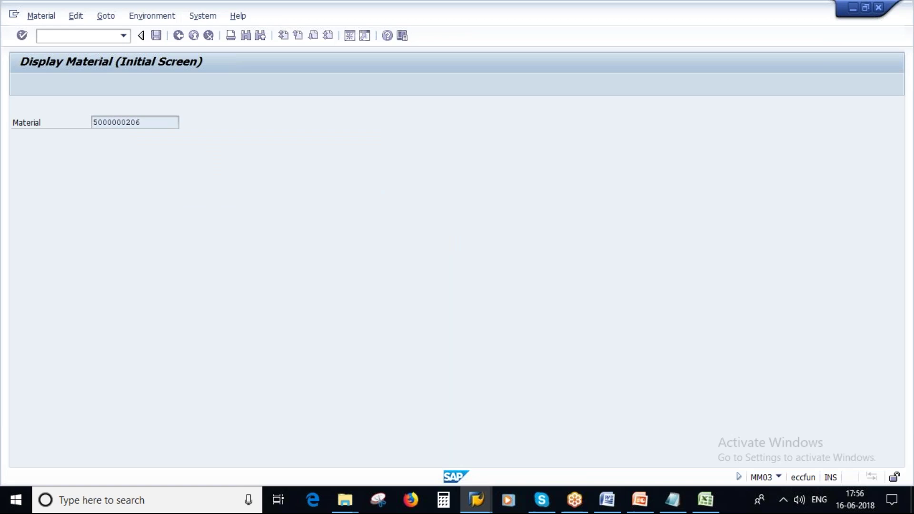
pyautogui.click(322, 343)
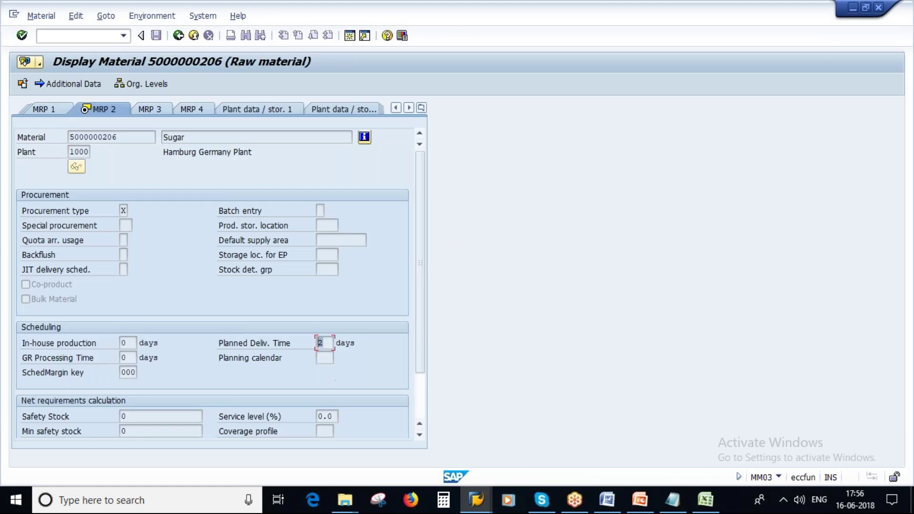
pyautogui.click(674, 499)
pyautogui.click(138, 187)
pyautogui.press('BackSpace')
pyautogui.write('2')
# Enter 4 as the new planned delivery time in the New Values row
pyautogui.click(476, 500)
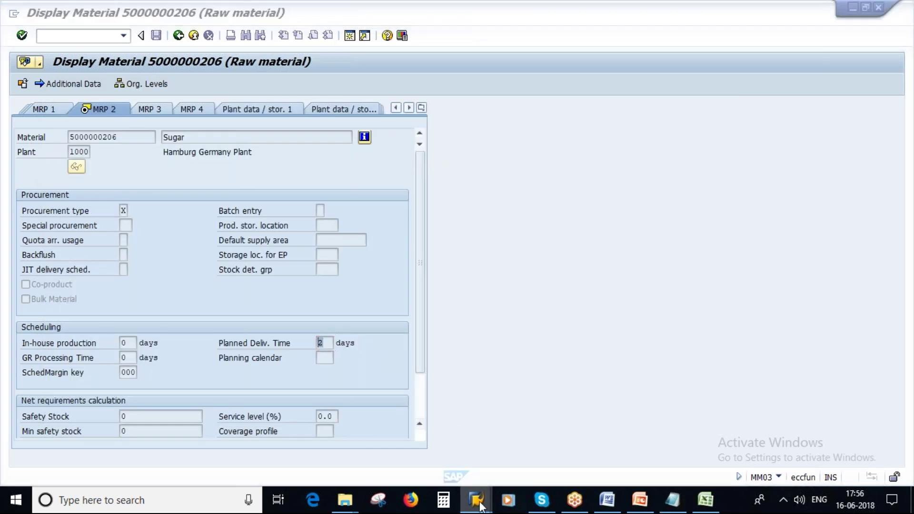
pyautogui.moveTo(475, 501)
pyautogui.click(590, 450)
pyautogui.click(74, 166)
pyautogui.click(334, 166)
pyautogui.write('4')
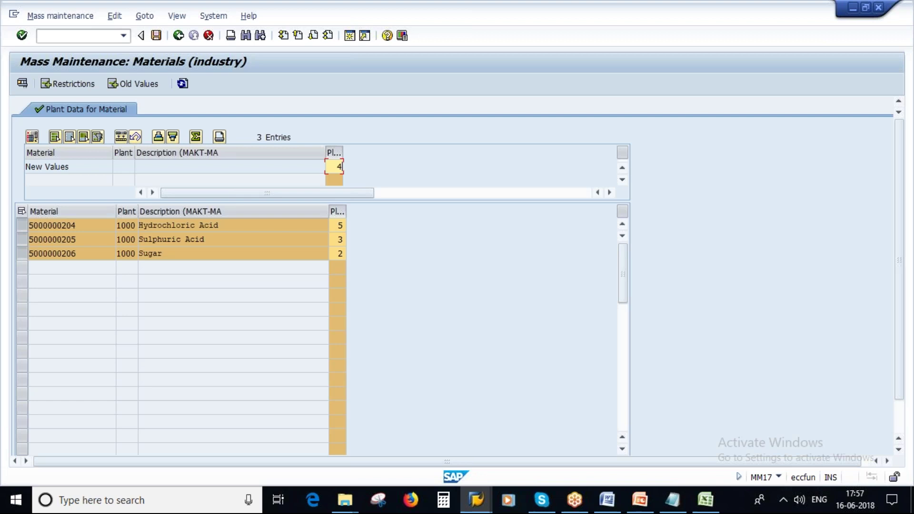
# Apply planned delivery time 4 to all three materials, verify each row, and save
pyautogui.click(121, 138)
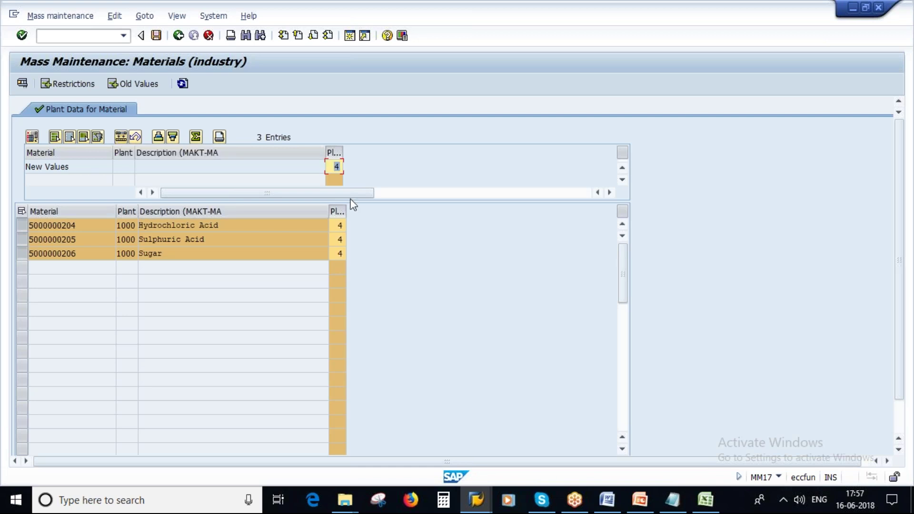
pyautogui.click(334, 227)
pyautogui.click(337, 240)
pyautogui.click(338, 254)
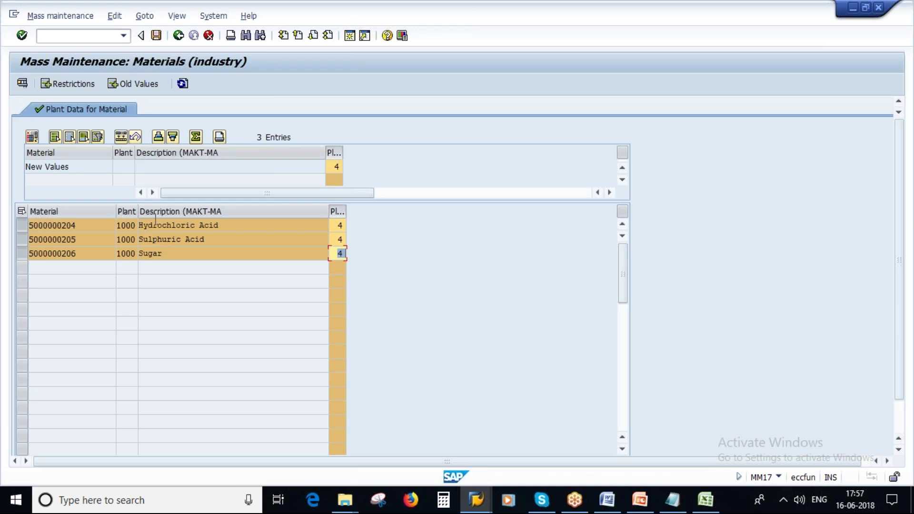
pyautogui.click(156, 35)
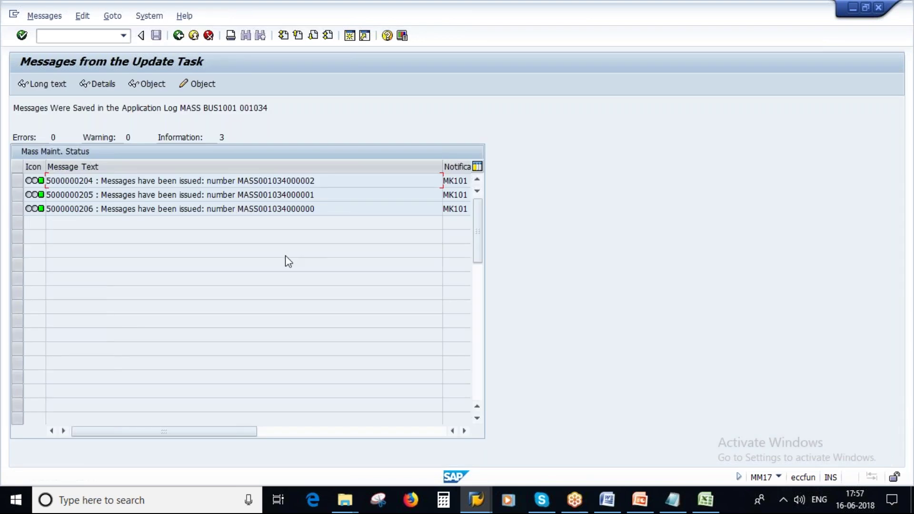
pyautogui.click(476, 499)
pyautogui.click(178, 35)
pyautogui.click(160, 126)
pyautogui.press('BackSpace')
pyautogui.write('4')
pyautogui.press('Return')
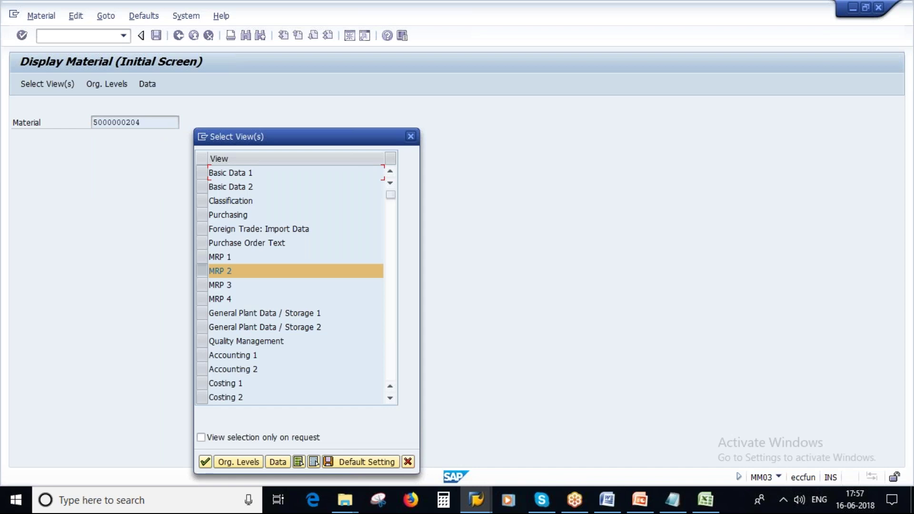
pyautogui.press('Return')
pyautogui.press('Return')
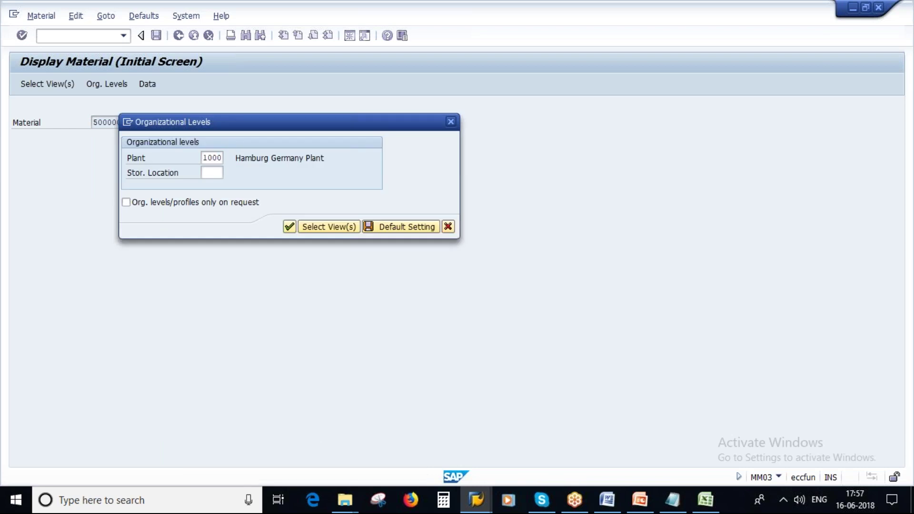
pyautogui.click(324, 343)
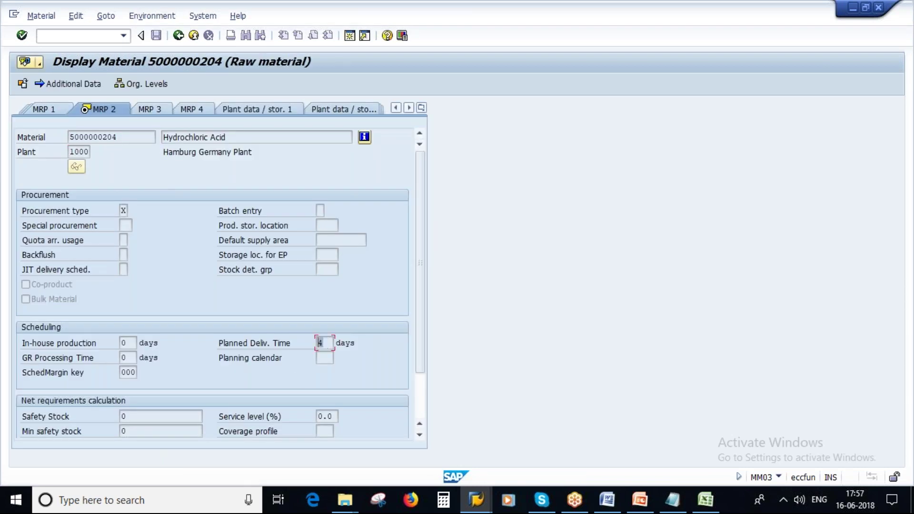
pyautogui.click(672, 500)
pyautogui.doubleClick(122, 162)
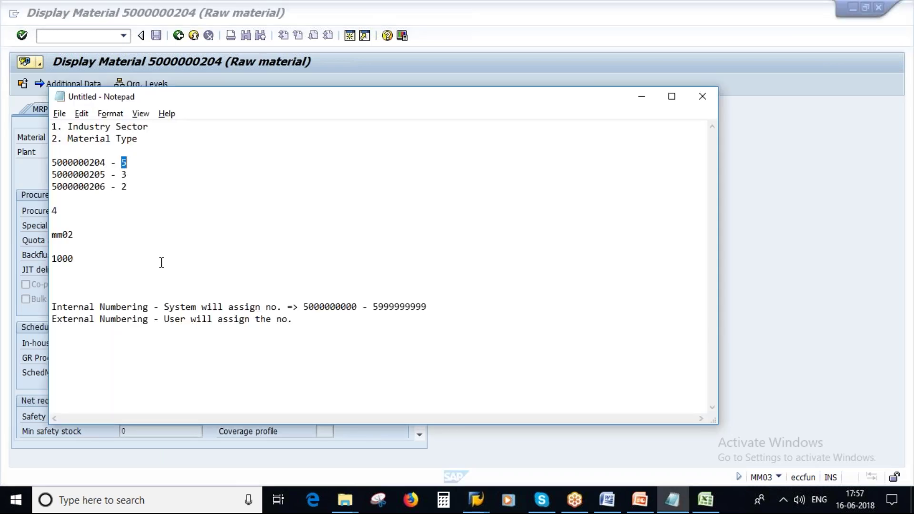
pyautogui.hotkey('alt', 'Tab')
pyautogui.click(178, 36)
pyautogui.click(150, 122)
pyautogui.press('BackSpace')
pyautogui.write('50000')
pyautogui.press('Return')
pyautogui.press('Return')
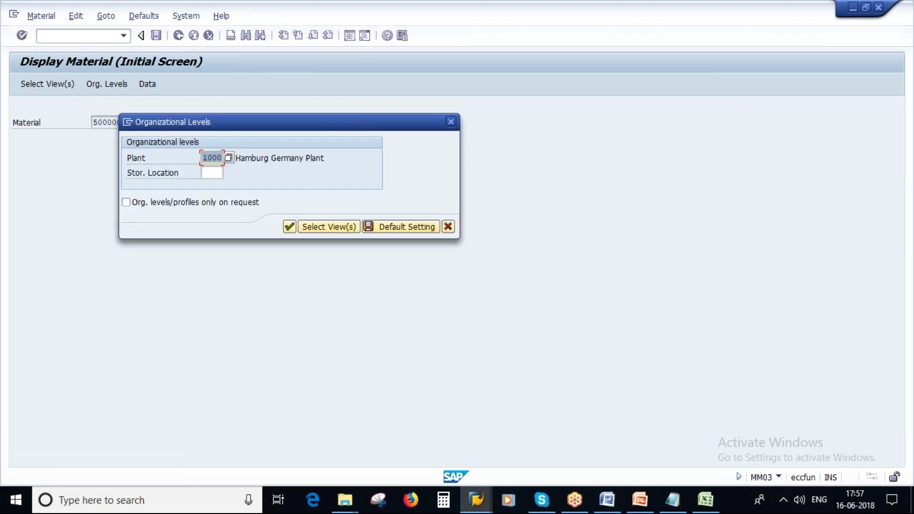
pyautogui.press('Return')
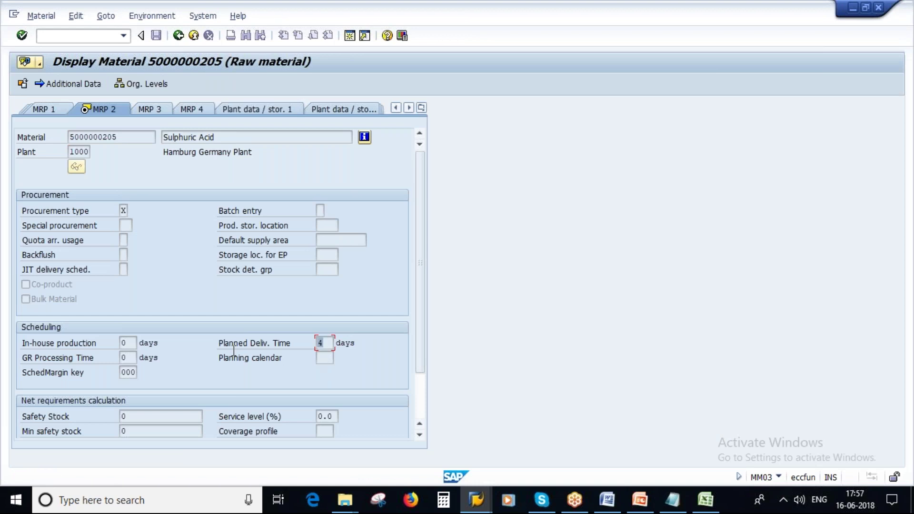
pyautogui.press('F3')
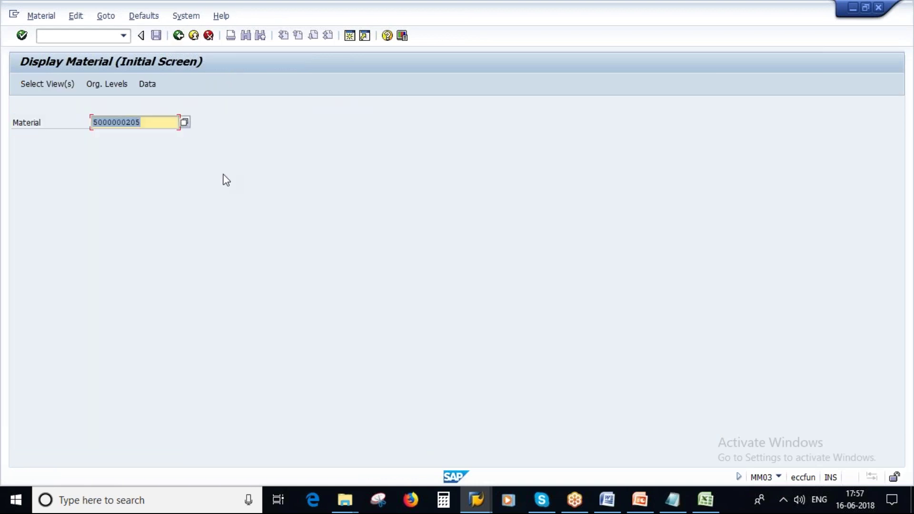
pyautogui.press('End')
pyautogui.press('BackSpace')
pyautogui.write('6')
pyautogui.press('Return')
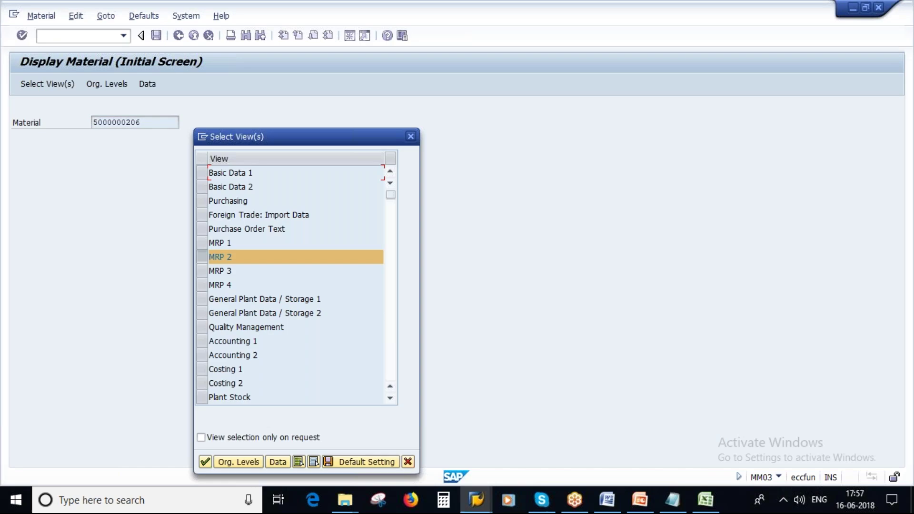
pyautogui.press('Return')
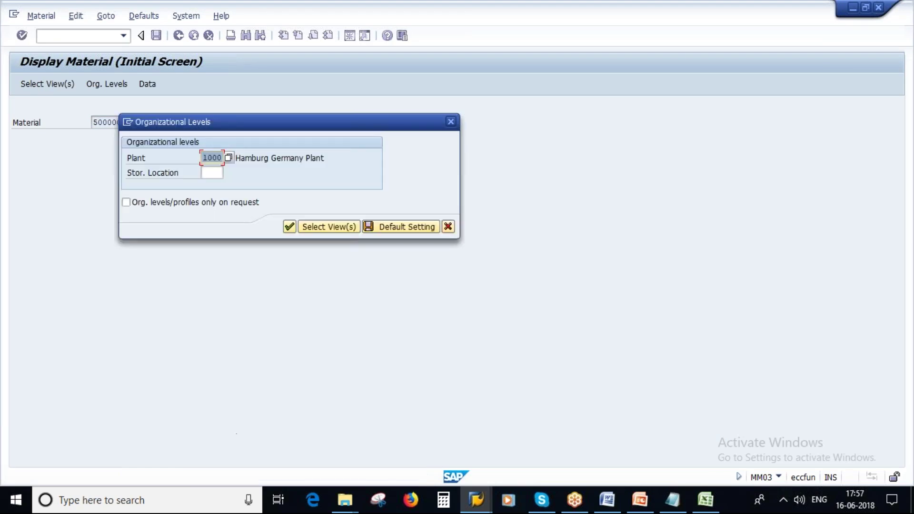
pyautogui.press('Return')
pyautogui.click(329, 344)
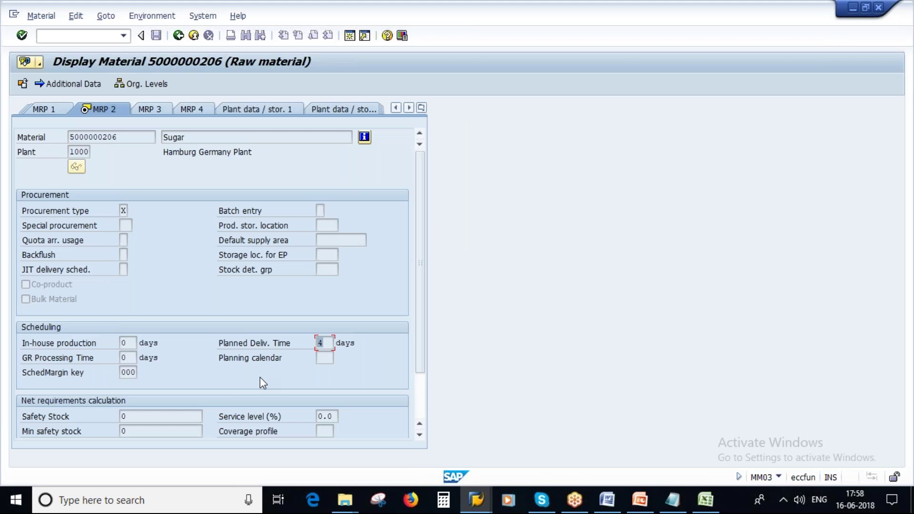
pyautogui.click(640, 499)
pyautogui.scroll(-2, 116, 272)
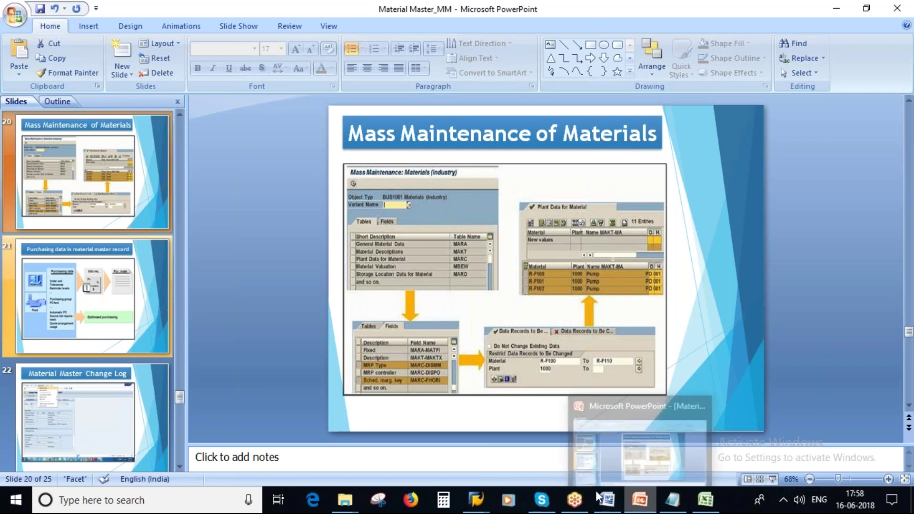
# Show slide 21, Purchasing data in material master record, then return to SAP
pyautogui.click(61, 307)
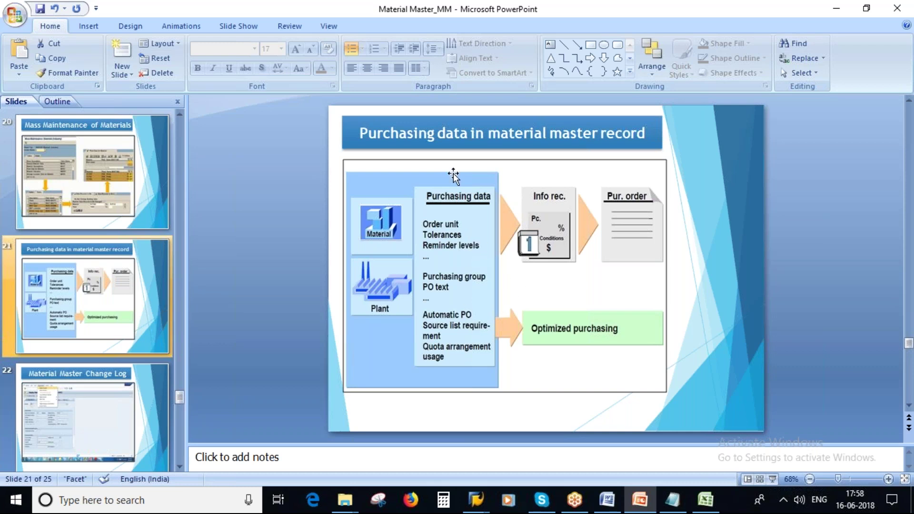
pyautogui.click(471, 495)
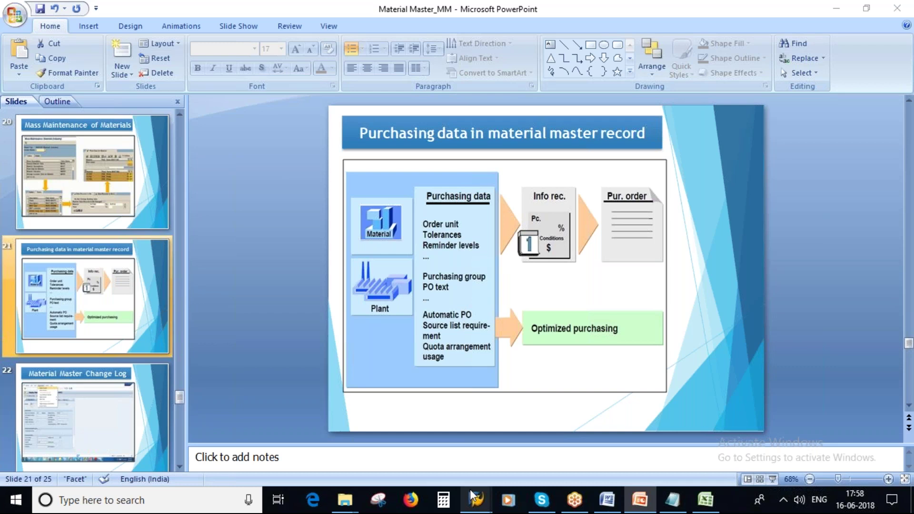
# Switch Sugar's display to the Purchasing view and examine Order Unit, Purchasing Group and Material Group
pyautogui.click(440, 443)
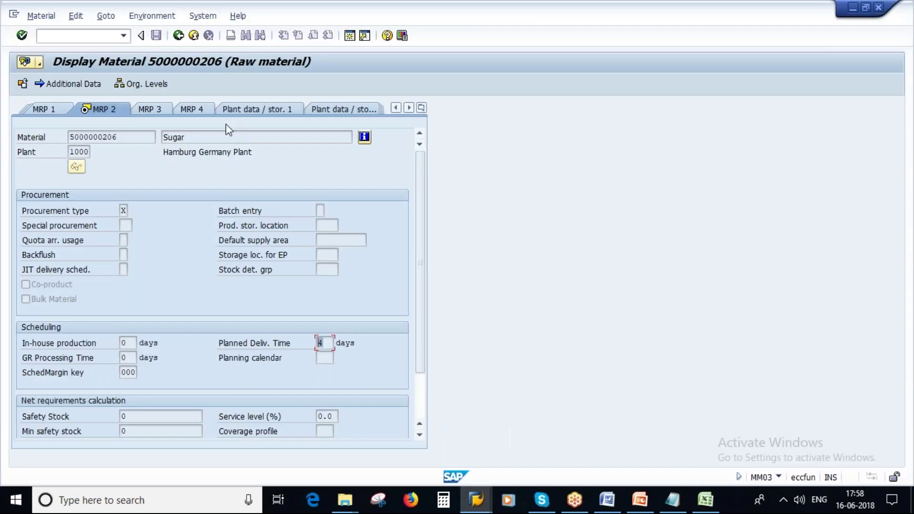
pyautogui.click(420, 108)
pyautogui.click(464, 152)
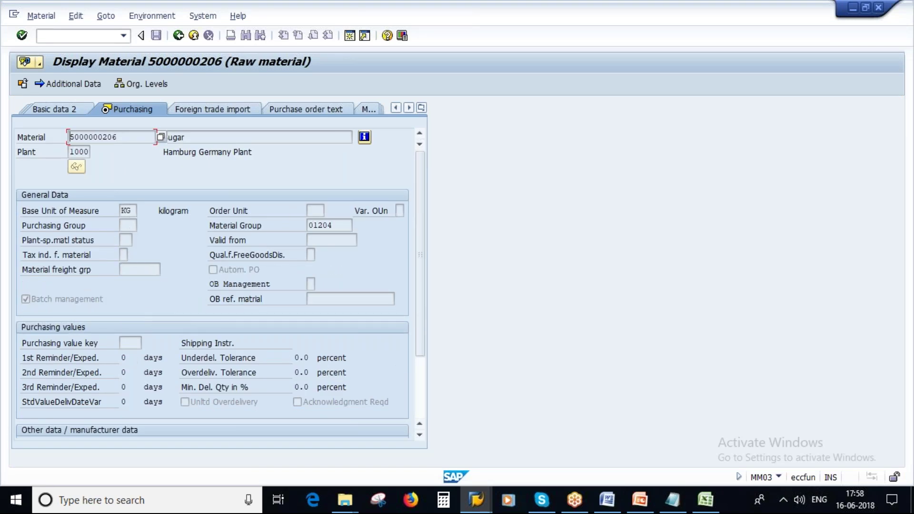
pyautogui.click(312, 210)
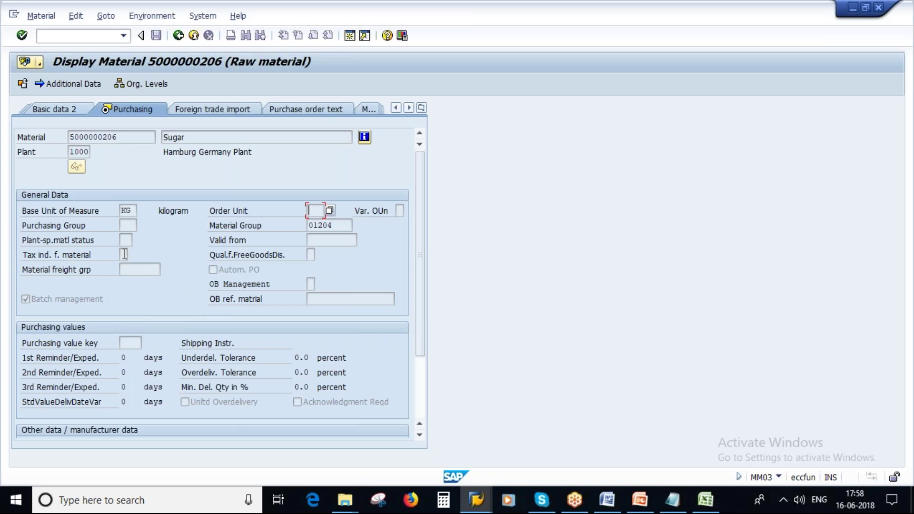
pyautogui.click(128, 225)
pyautogui.click(328, 224)
# Review the empty Purchasing Group, Purchasing value key and GR Processing Time fields
pyautogui.scroll(-2, 239, 365)
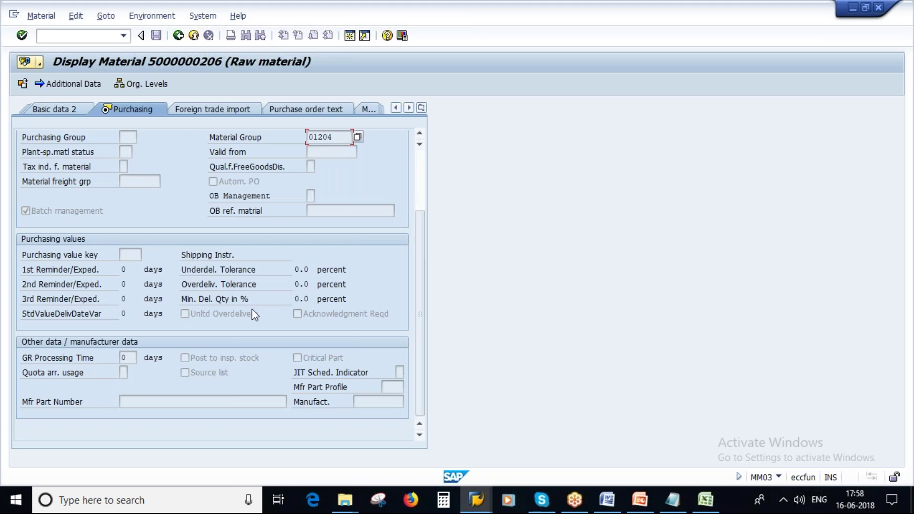
pyautogui.scroll(3, 252, 309)
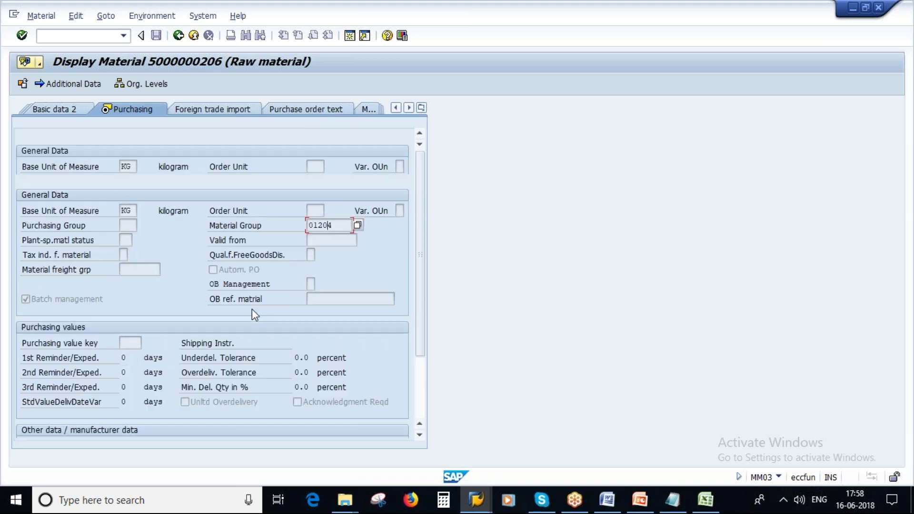
pyautogui.click(311, 210)
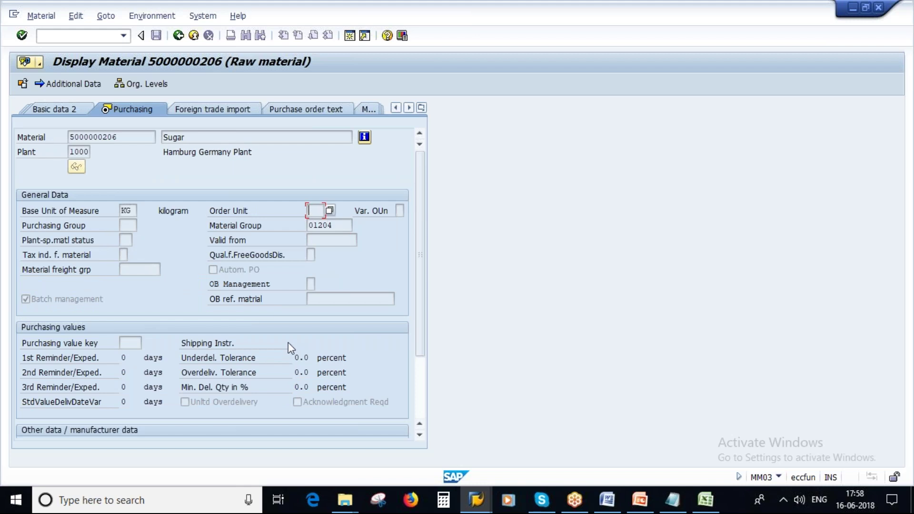
pyautogui.click(129, 228)
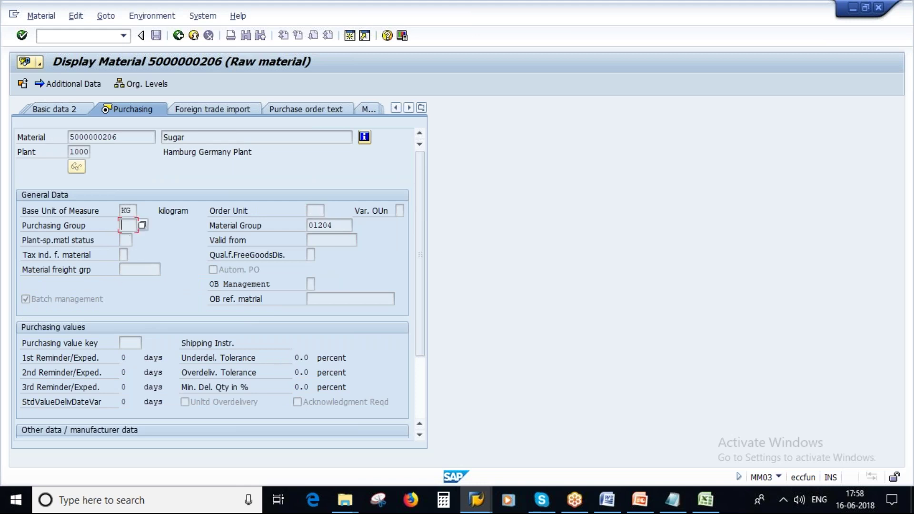
pyautogui.scroll(-3, 128, 276)
pyautogui.click(128, 253)
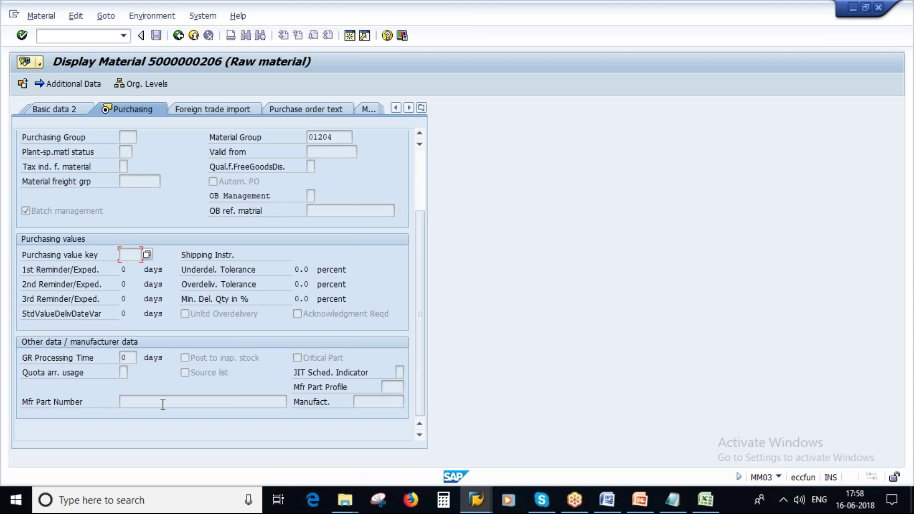
pyautogui.click(129, 357)
pyautogui.scroll(3, 230, 295)
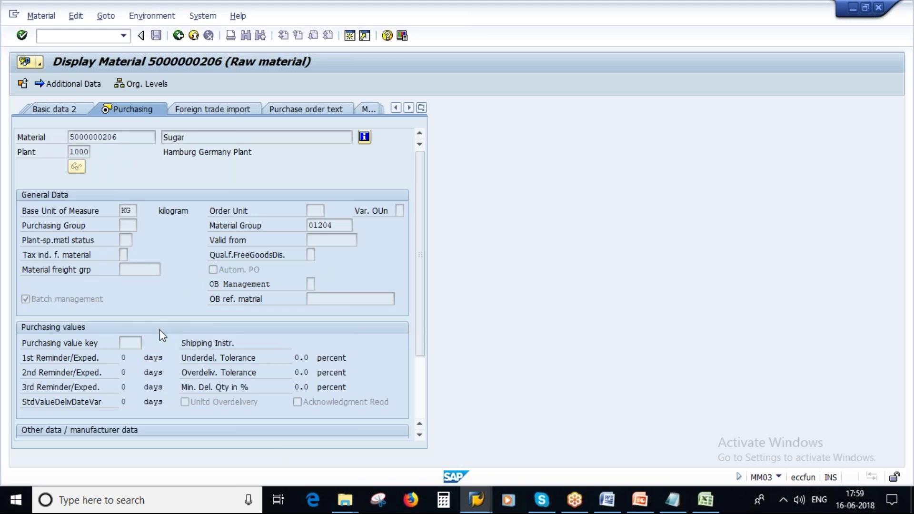
# Glance at the slides, then return to Sugar's Purchasing view in SAP
pyautogui.click(640, 501)
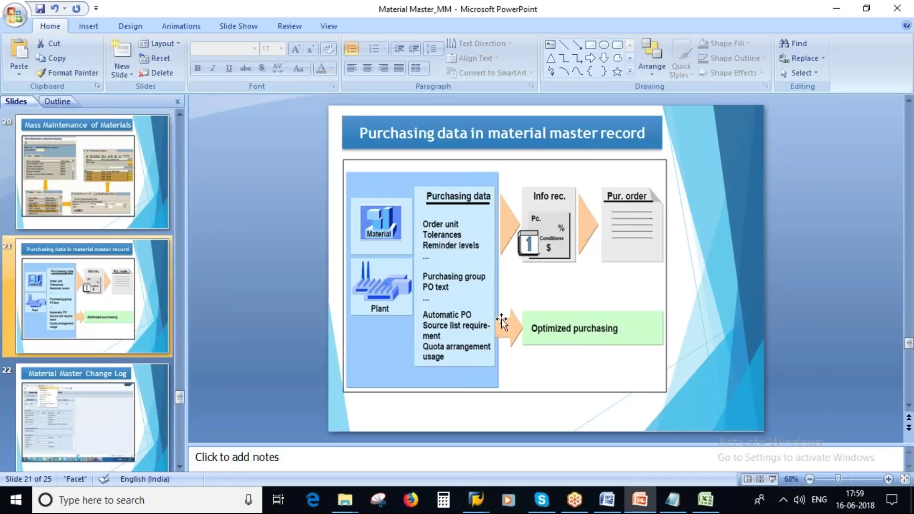
pyautogui.hotkey('alt', 'Tab')
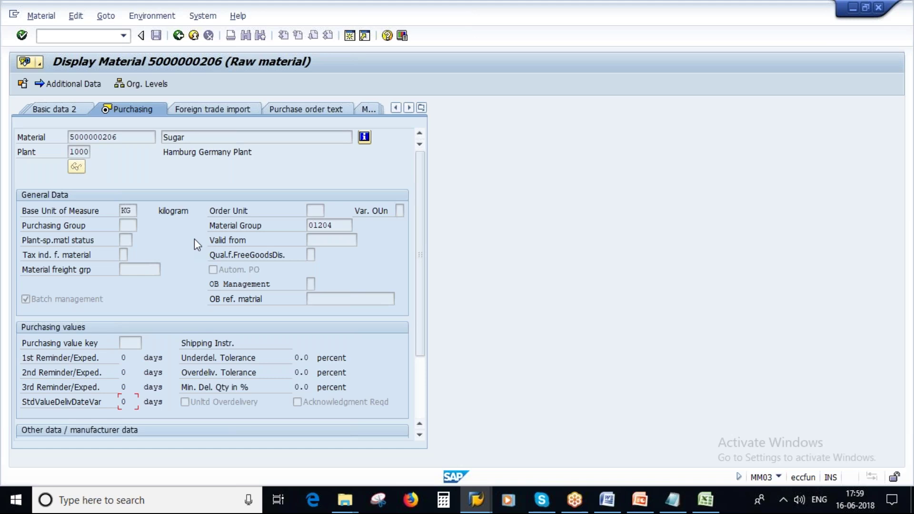
pyautogui.scroll(-2, 345, 292)
pyautogui.scroll(3, 344, 293)
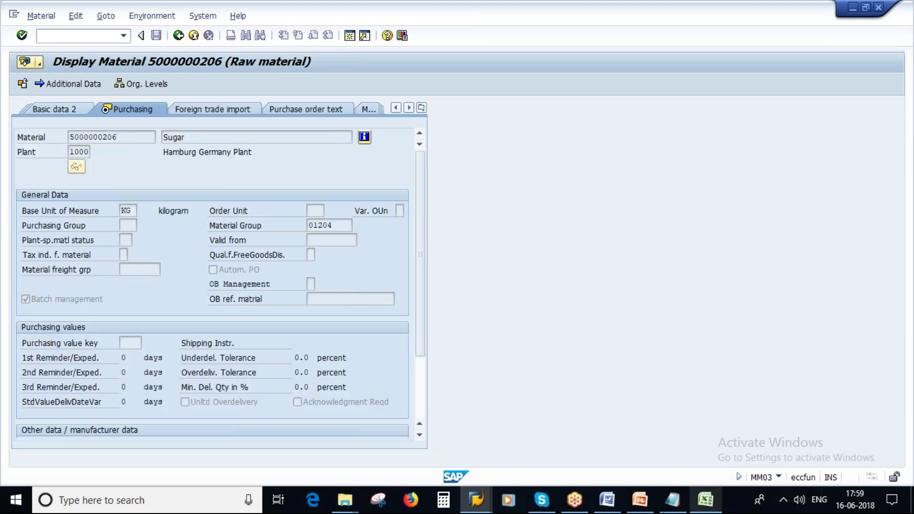
# Advance to slide 22, Material Master Change Log, then bring SAP's update-task messages forward
pyautogui.click(639, 500)
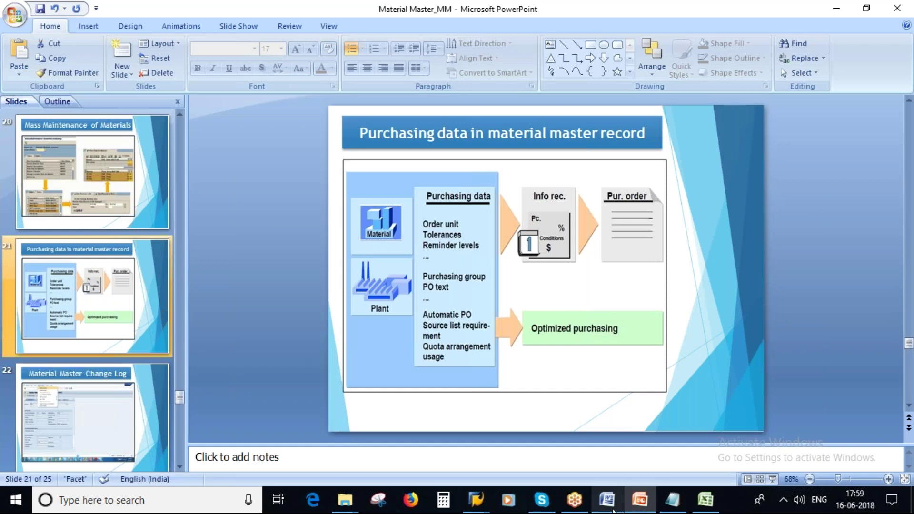
pyautogui.click(553, 333)
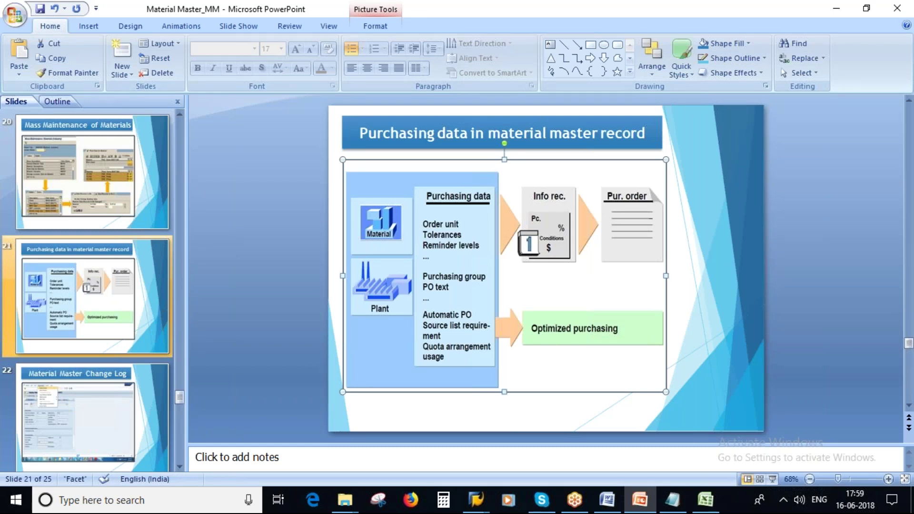
pyautogui.click(95, 425)
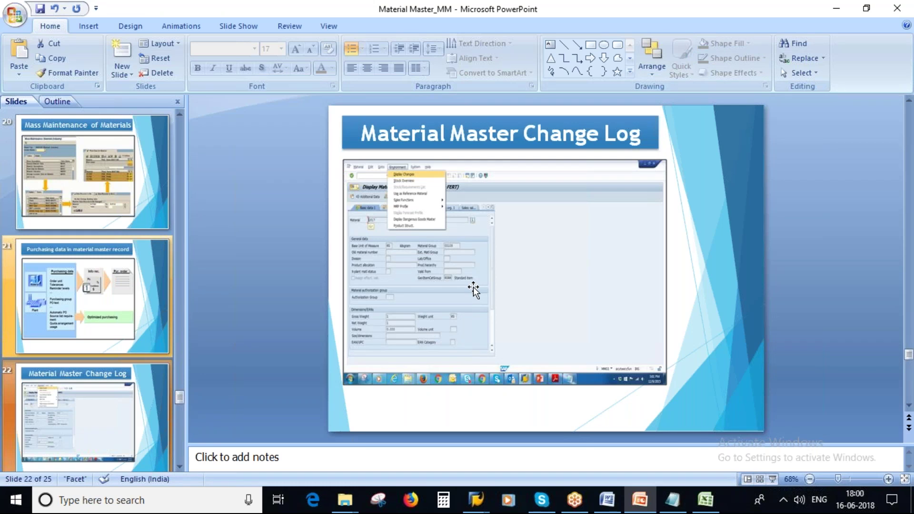
pyautogui.click(476, 499)
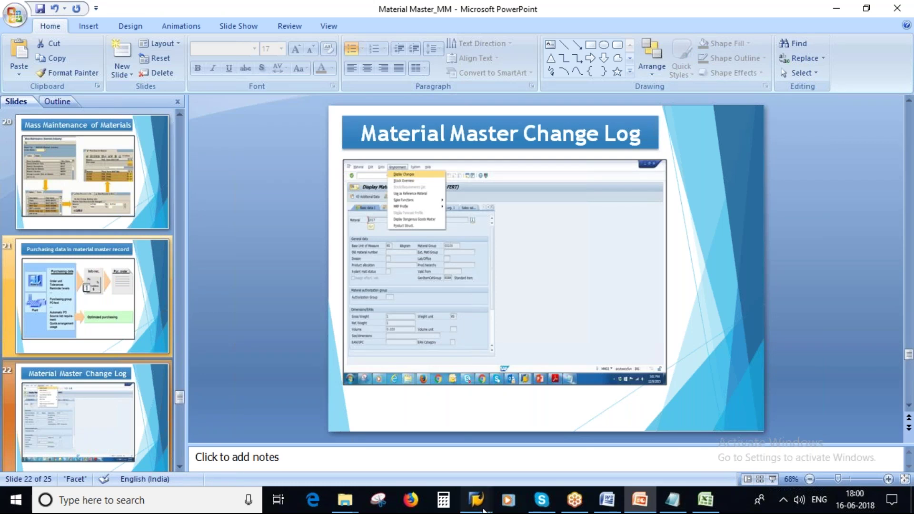
pyautogui.click(552, 424)
# Open Sugar's change log and view the details of the MM02(MASS) change entry
pyautogui.click(475, 499)
pyautogui.click(460, 428)
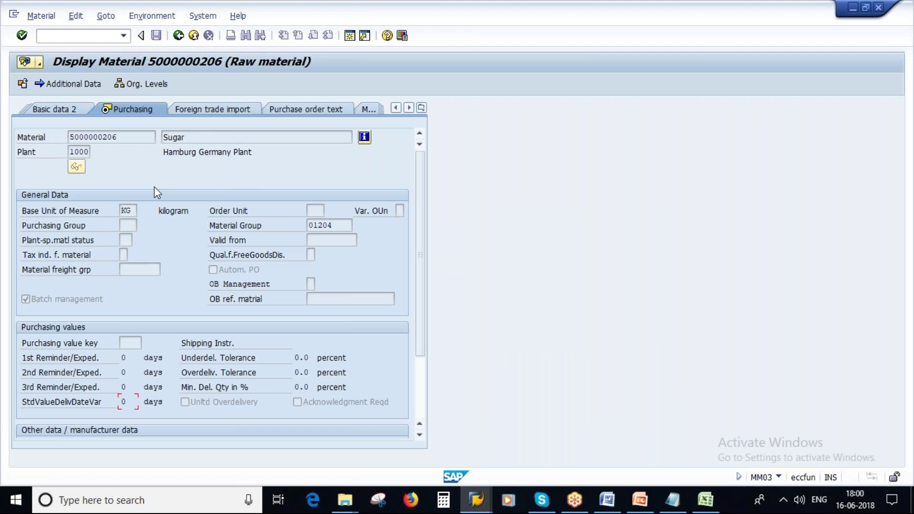
pyautogui.click(152, 16)
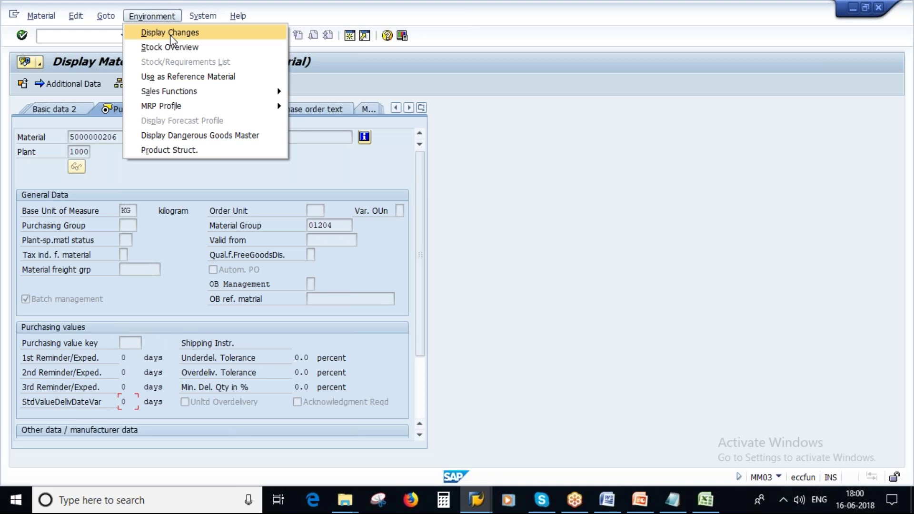
pyautogui.click(171, 37)
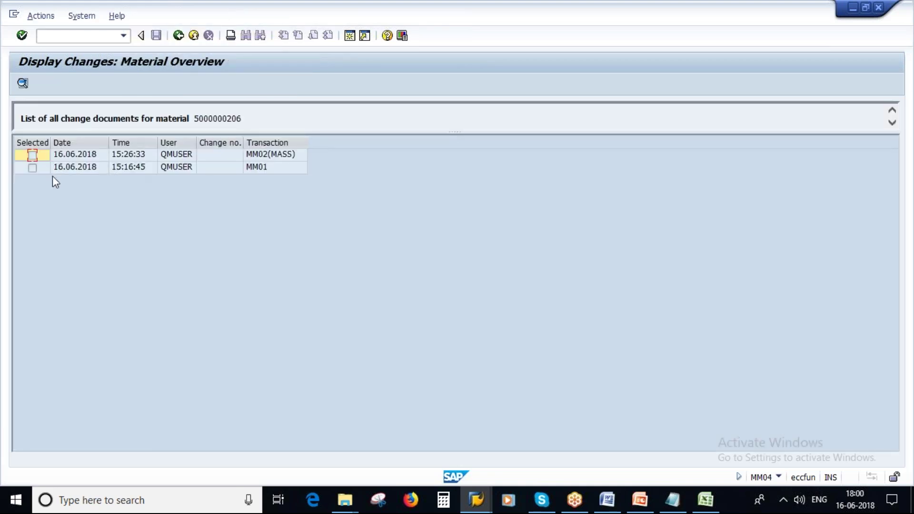
pyautogui.click(30, 169)
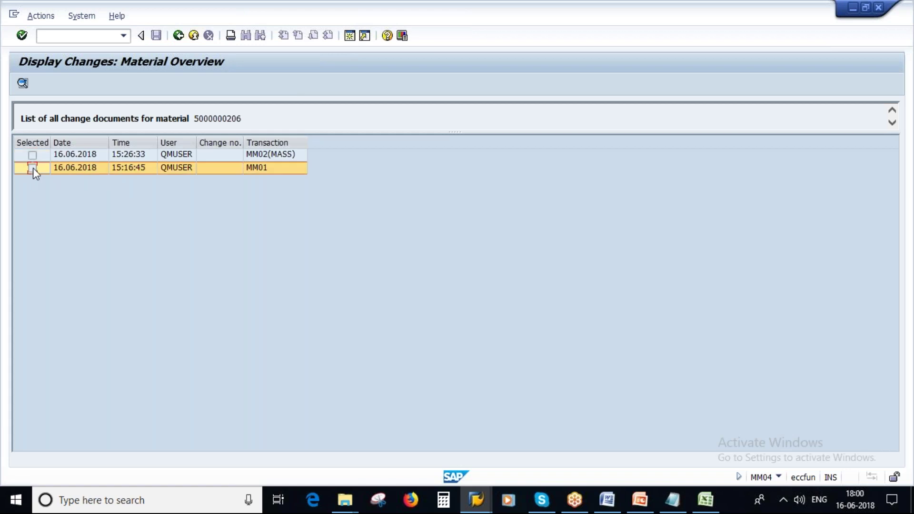
pyautogui.click(259, 155)
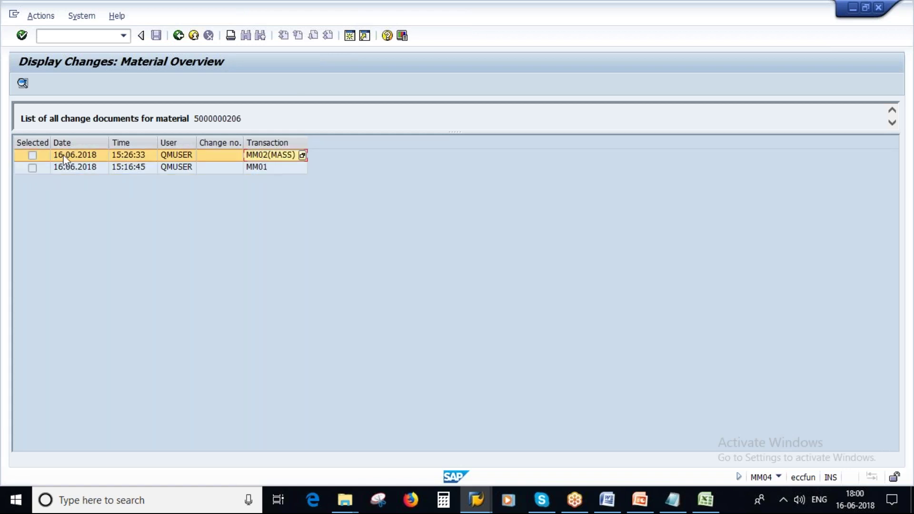
pyautogui.click(22, 84)
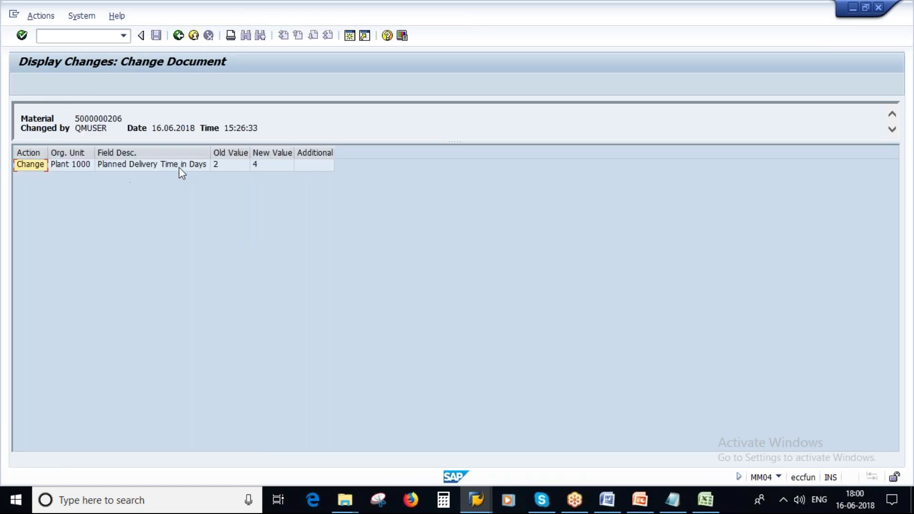
# Review the planned delivery time change from 2 to 4, its user and timestamp, then back out
pyautogui.click(159, 167)
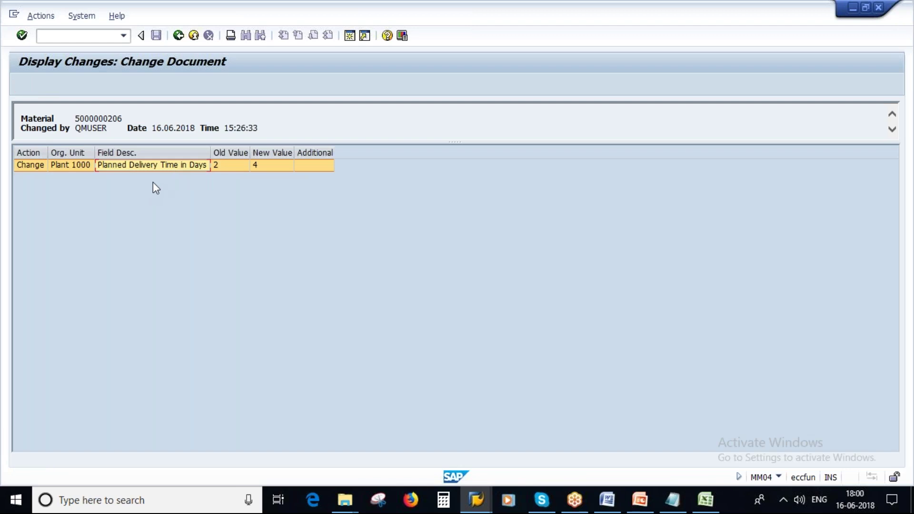
pyautogui.click(228, 168)
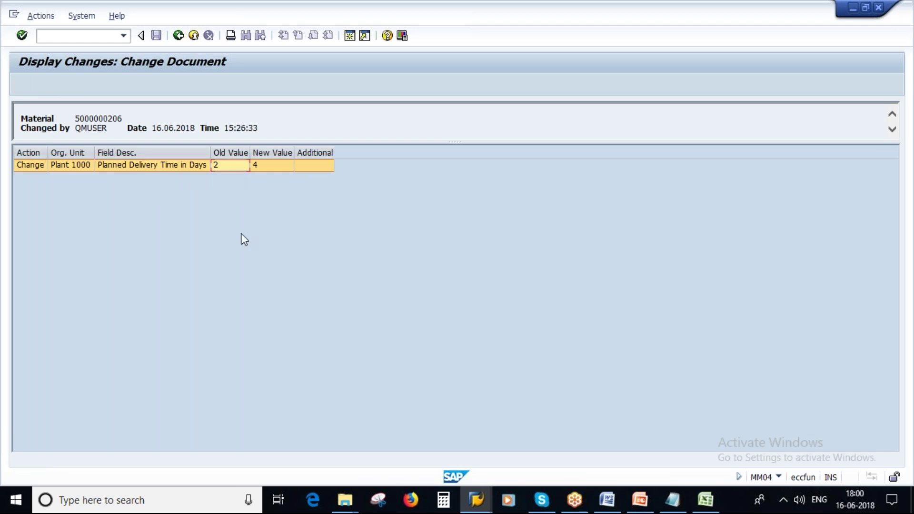
pyautogui.click(265, 165)
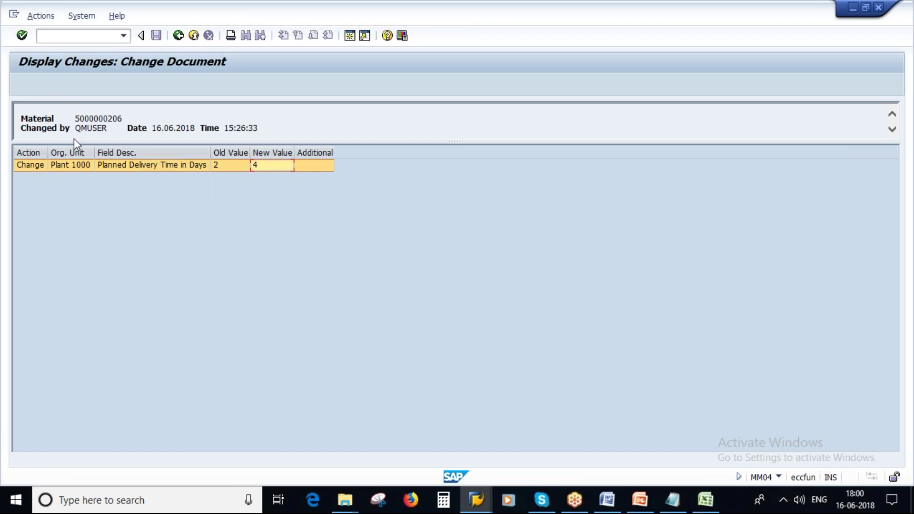
pyautogui.moveTo(77, 132); pyautogui.dragTo(121, 197)
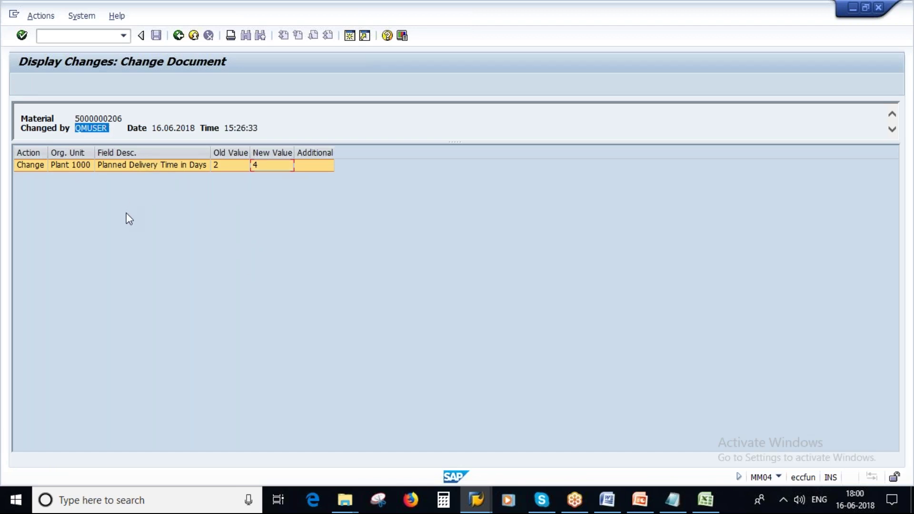
pyautogui.click(778, 476)
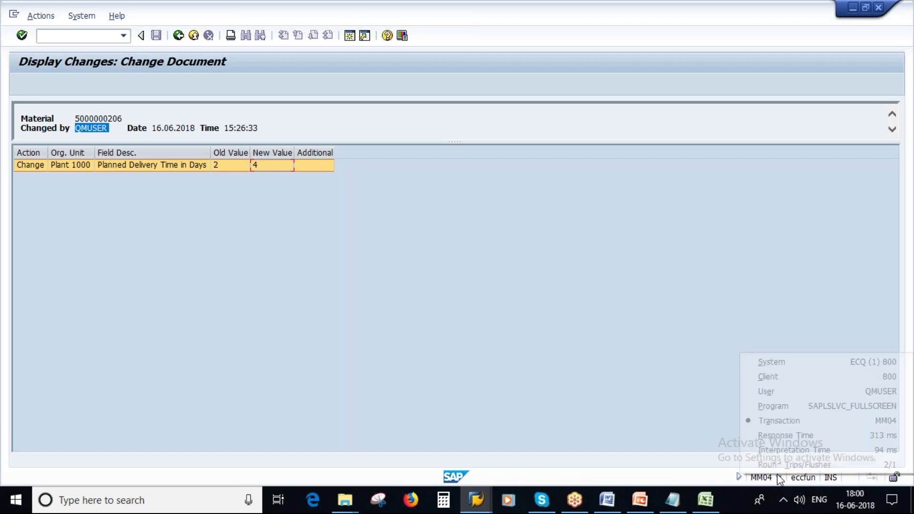
pyautogui.click(856, 392)
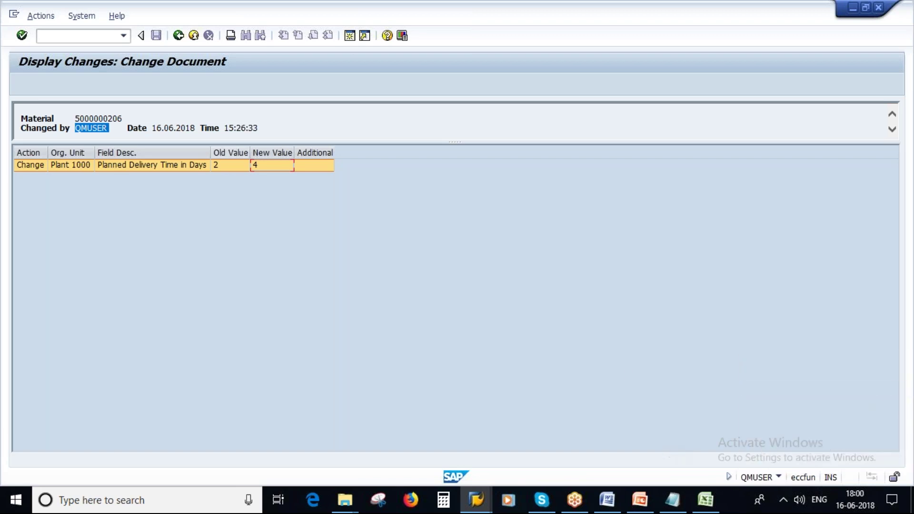
pyautogui.moveTo(152, 127); pyautogui.dragTo(263, 128)
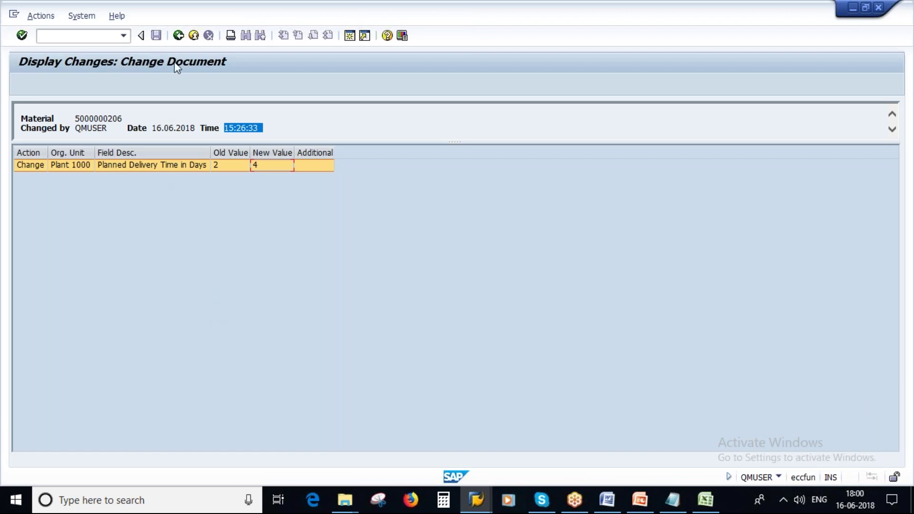
pyautogui.click(178, 35)
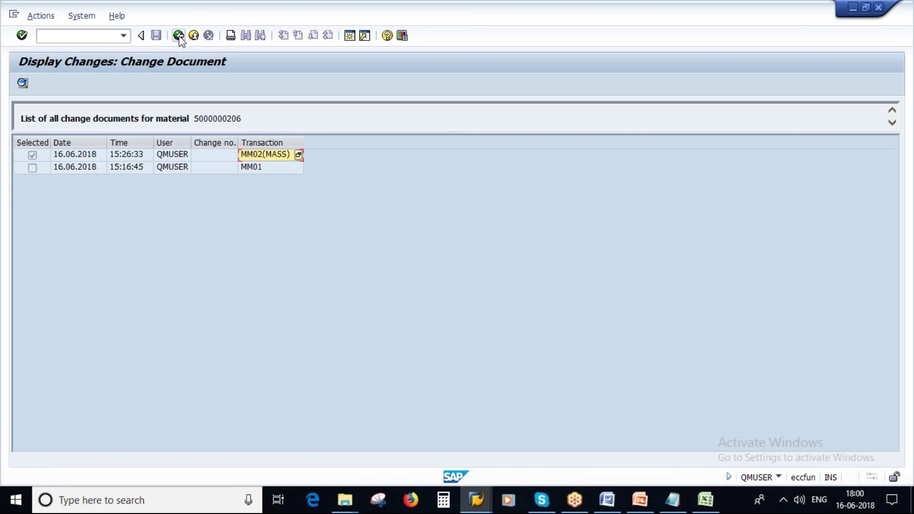
pyautogui.click(179, 37)
pyautogui.click(41, 16)
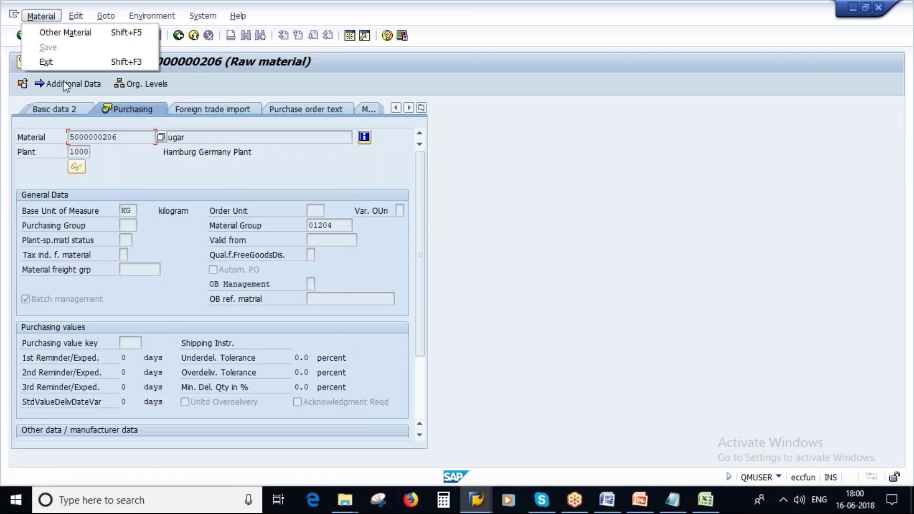
pyautogui.click(178, 36)
pyautogui.click(178, 36)
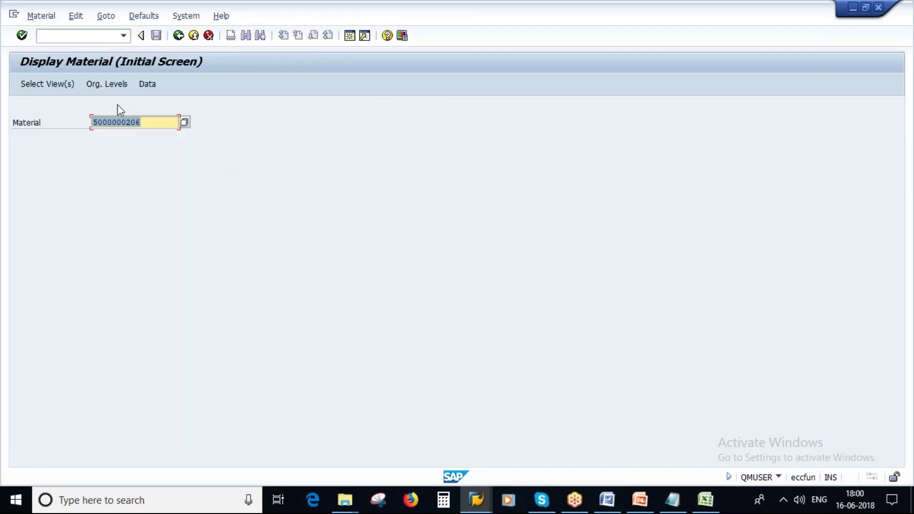
pyautogui.click(41, 16)
pyautogui.moveTo(76, 62)
pyautogui.click(193, 62)
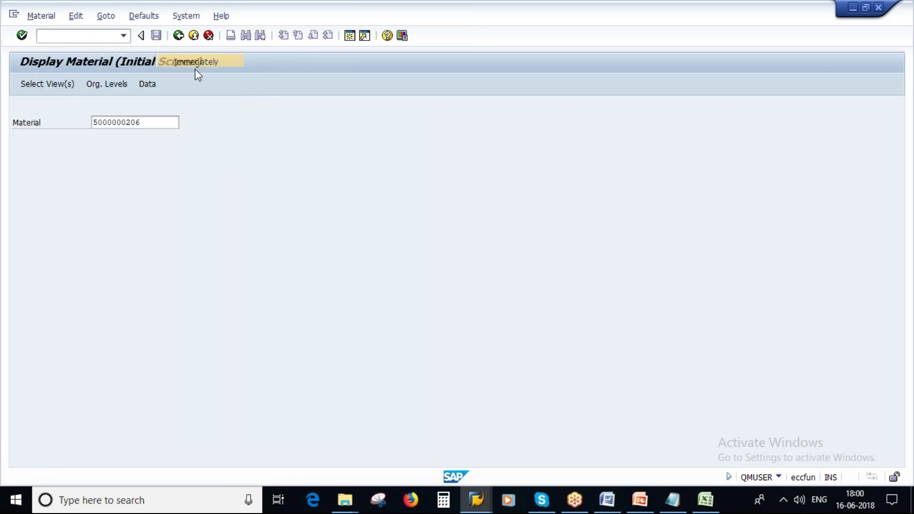
pyautogui.press('Return')
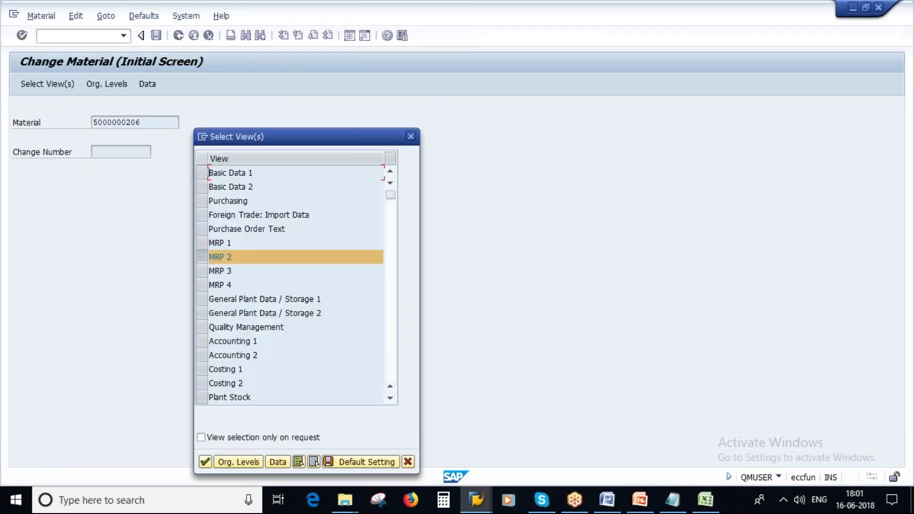
pyautogui.click(202, 201)
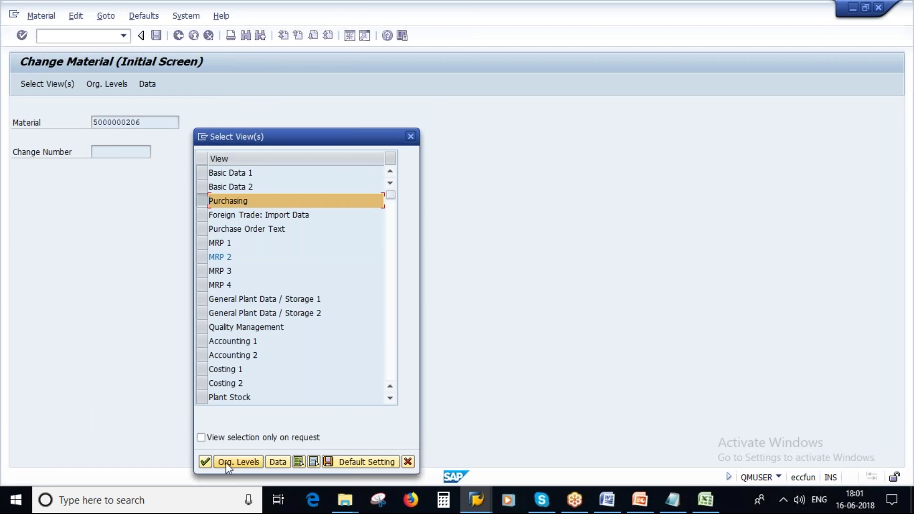
pyautogui.click(226, 461)
pyautogui.click(314, 213)
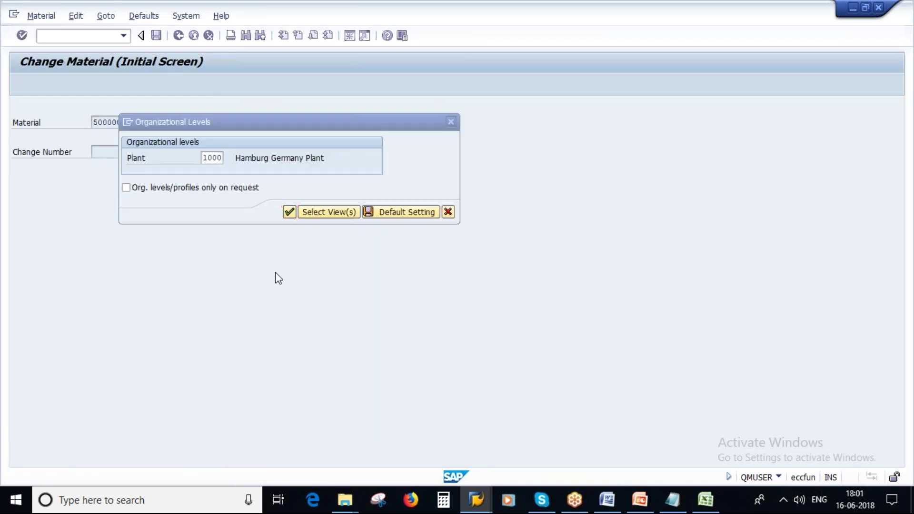
# Set the Purchasing Group to AD2 from the F4 list and save the material
pyautogui.click(134, 225)
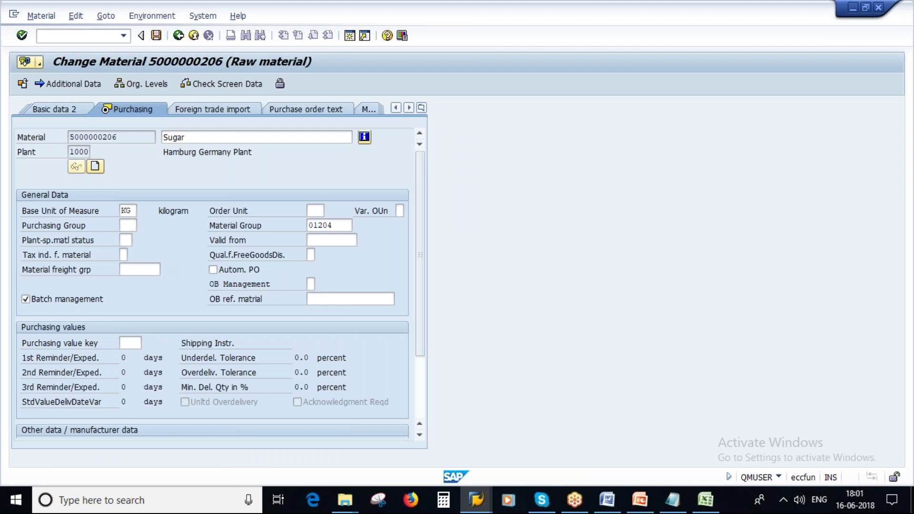
pyautogui.press('F4')
pyautogui.scroll(-14, 147, 173)
pyautogui.scroll(-4, 183, 359)
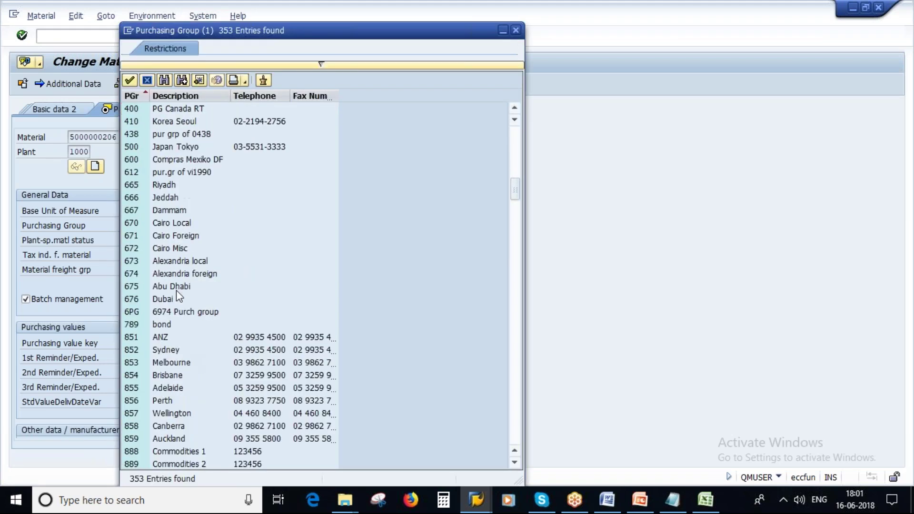
pyautogui.scroll(-3, 188, 328)
pyautogui.scroll(-3, 188, 328)
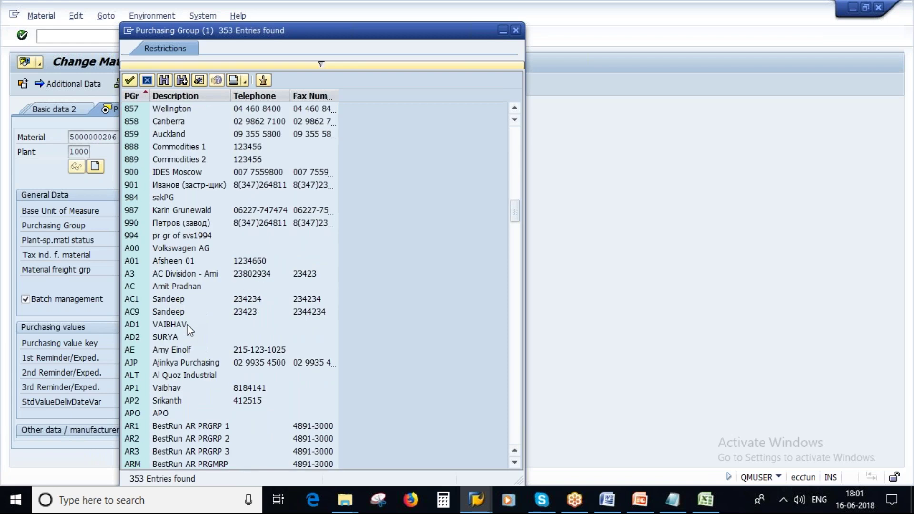
pyautogui.click(167, 336)
pyautogui.click(167, 336)
pyautogui.press('Return')
pyautogui.click(181, 276)
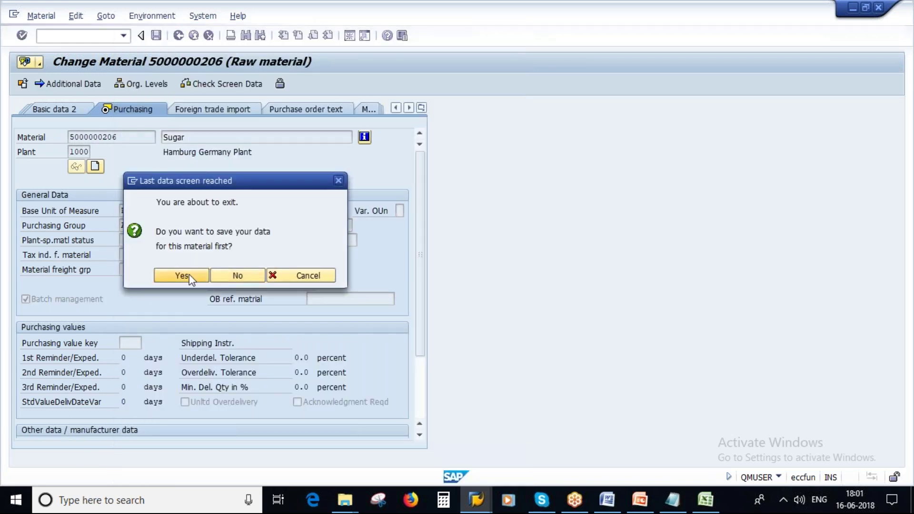
pyautogui.press('Return')
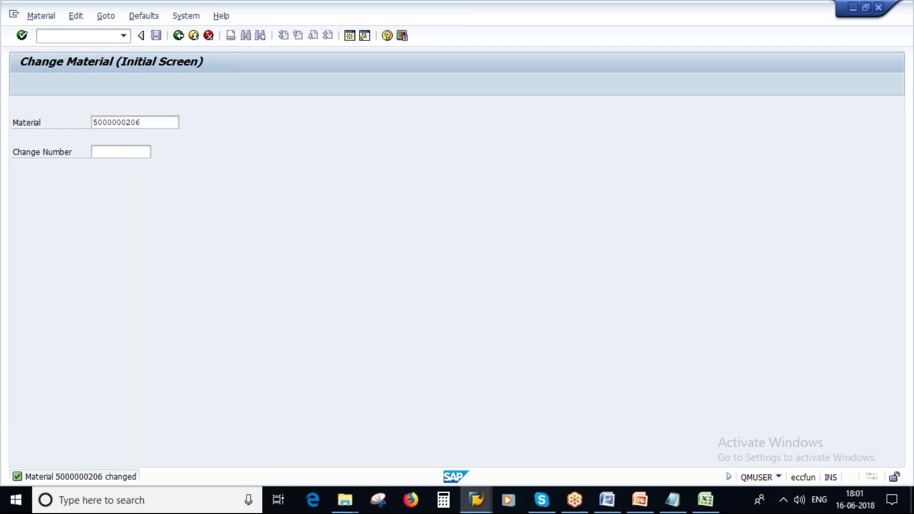
# Open the 15:30:33 MM02 change document and confirm Purchasing Group went from blank to AD2
pyautogui.press('Return')
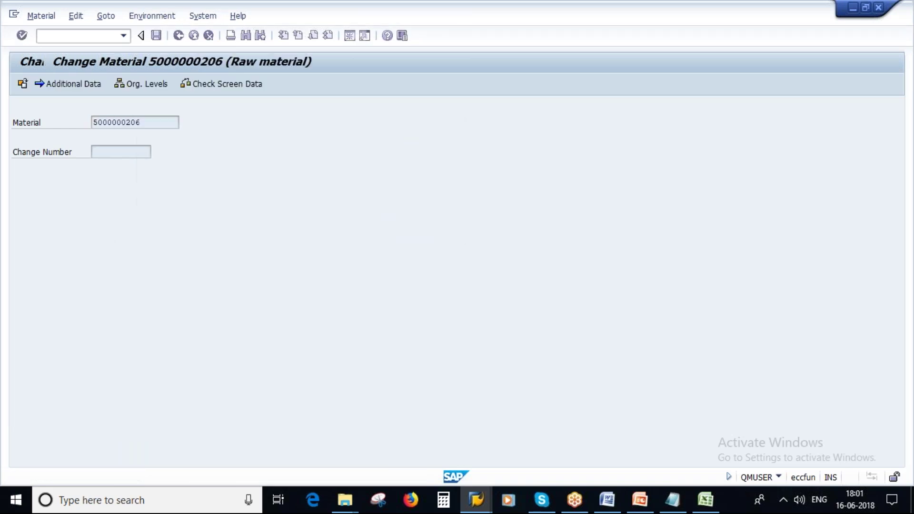
pyautogui.click(152, 15)
pyautogui.click(156, 34)
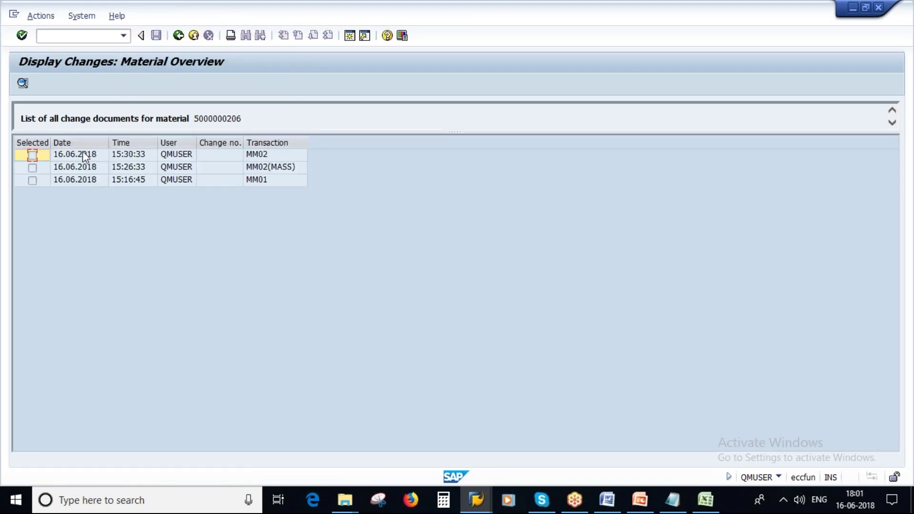
pyautogui.click(83, 155)
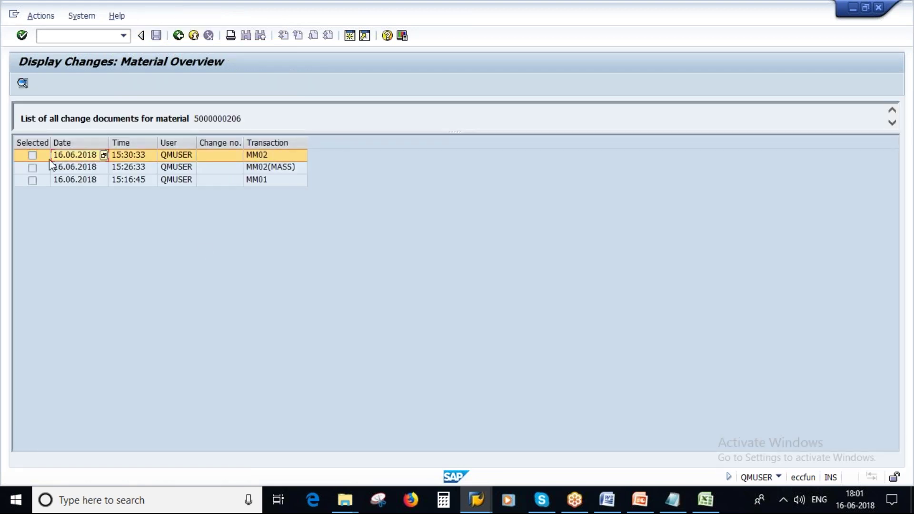
pyautogui.click(22, 84)
pyautogui.click(139, 165)
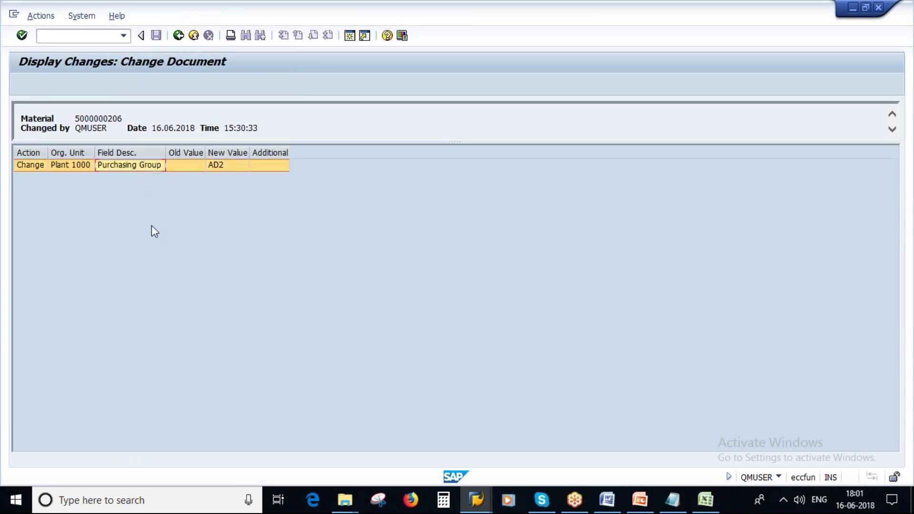
pyautogui.click(181, 165)
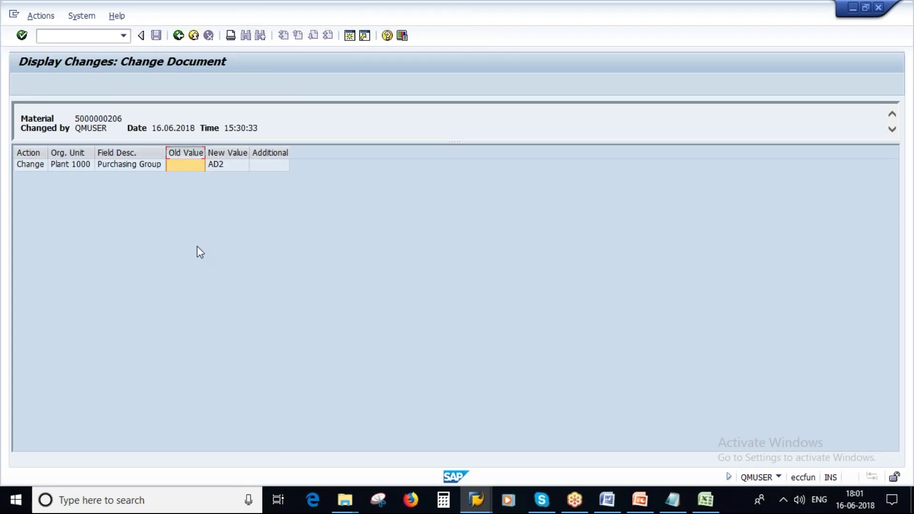
pyautogui.click(222, 165)
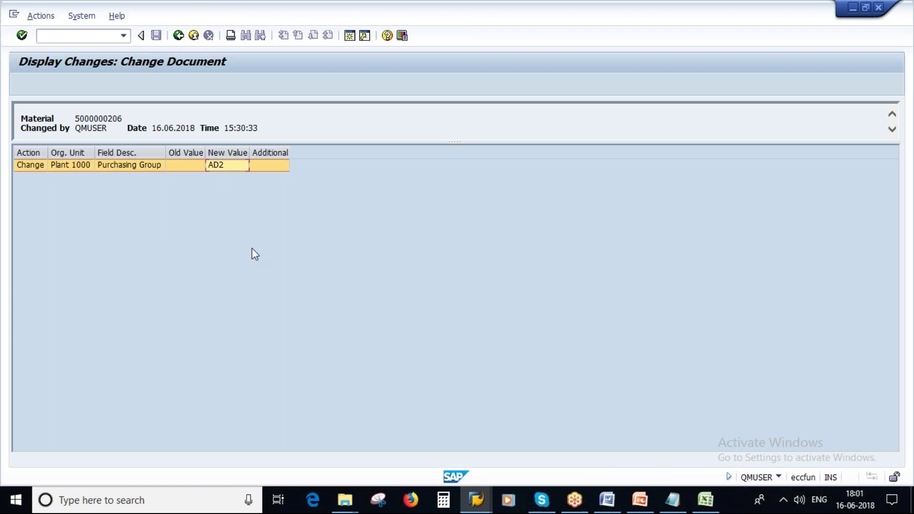
pyautogui.moveTo(75, 129); pyautogui.dragTo(264, 127)
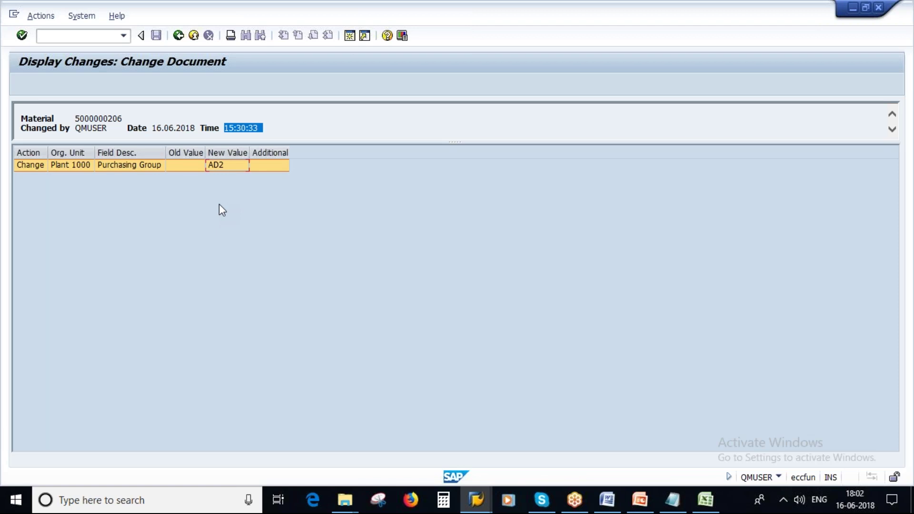
# Return to the change document list and view the Material List slide in PowerPoint
pyautogui.click(178, 36)
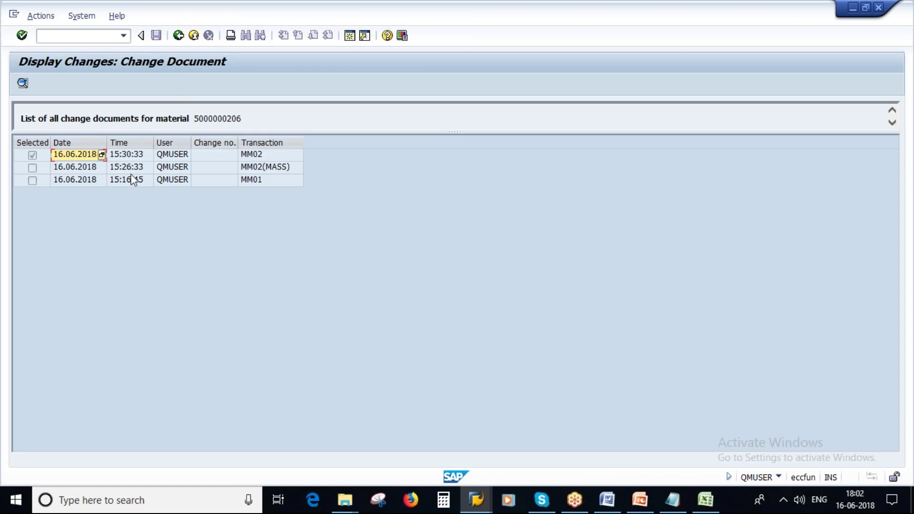
pyautogui.click(639, 500)
pyautogui.scroll(-3, 96, 304)
pyautogui.click(90, 304)
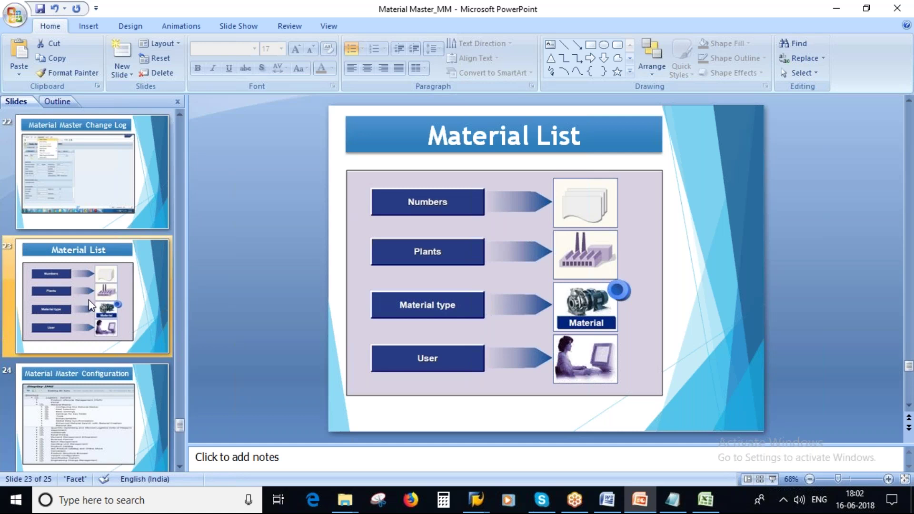
pyautogui.moveTo(476, 500)
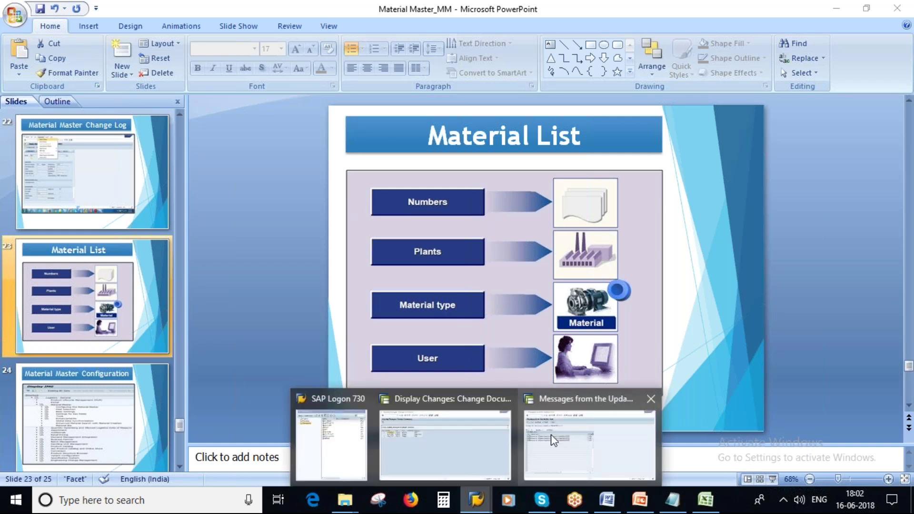
pyautogui.click(552, 441)
pyautogui.click(178, 35)
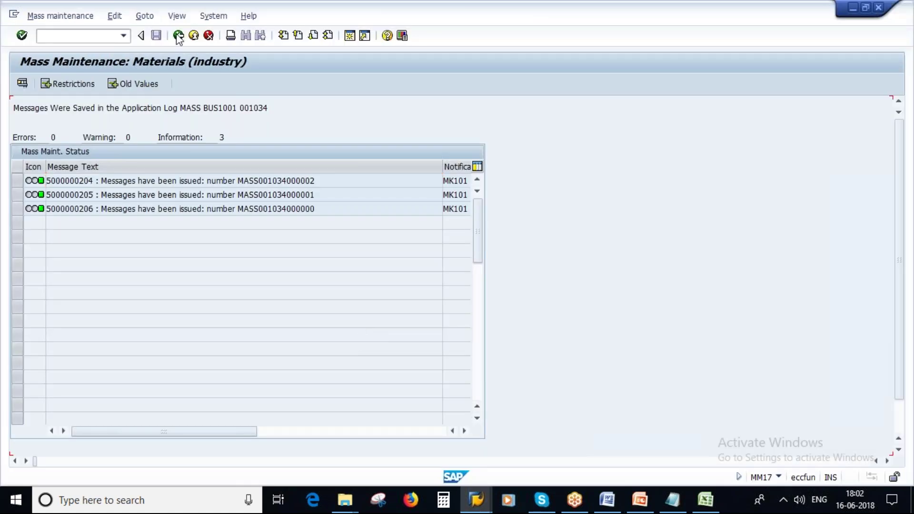
# Back out of mass maintenance and start the Materials List with /nmm60
pyautogui.click(177, 35)
pyautogui.click(177, 35)
pyautogui.write('/nmm60')
pyautogui.press('Return')
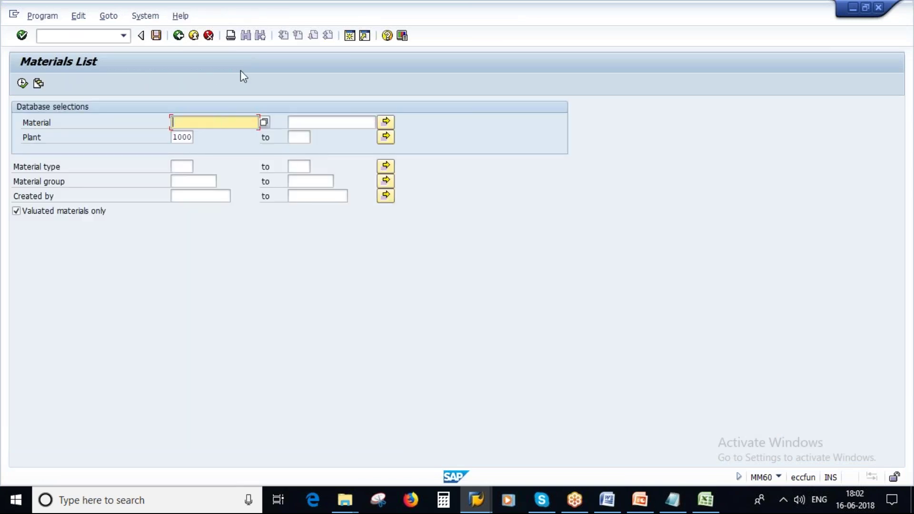
# Check the Material List slide, then re-enter plant 1000 and execute the report
pyautogui.click(639, 499)
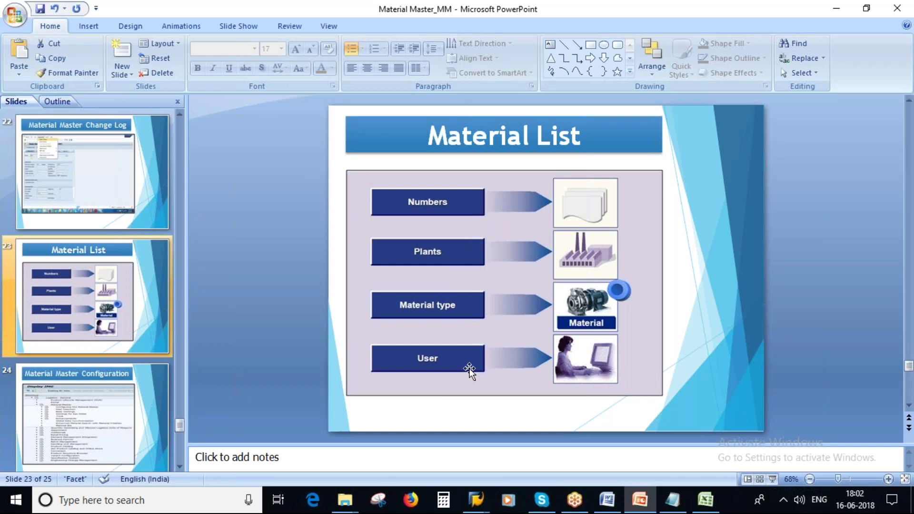
pyautogui.hotkey('alt', 'Tab')
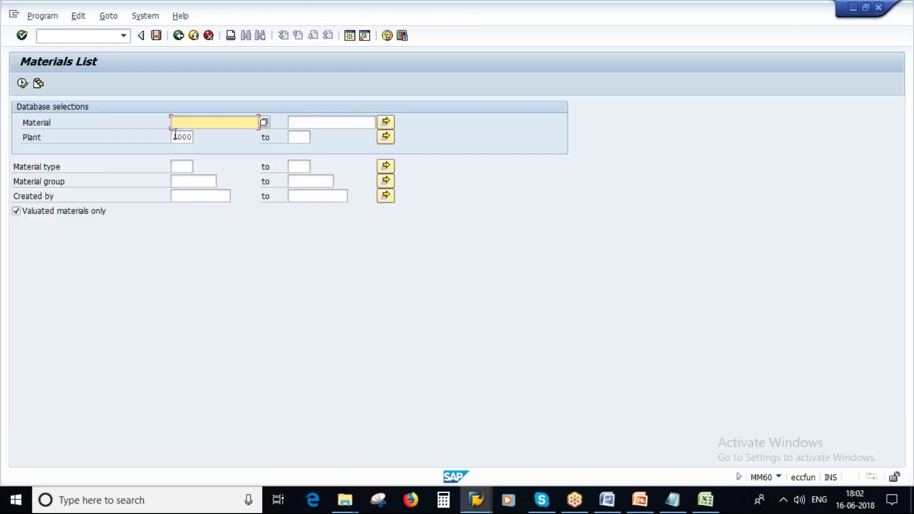
pyautogui.doubleClick(175, 136)
pyautogui.press('BackSpace')
pyautogui.write('1000')
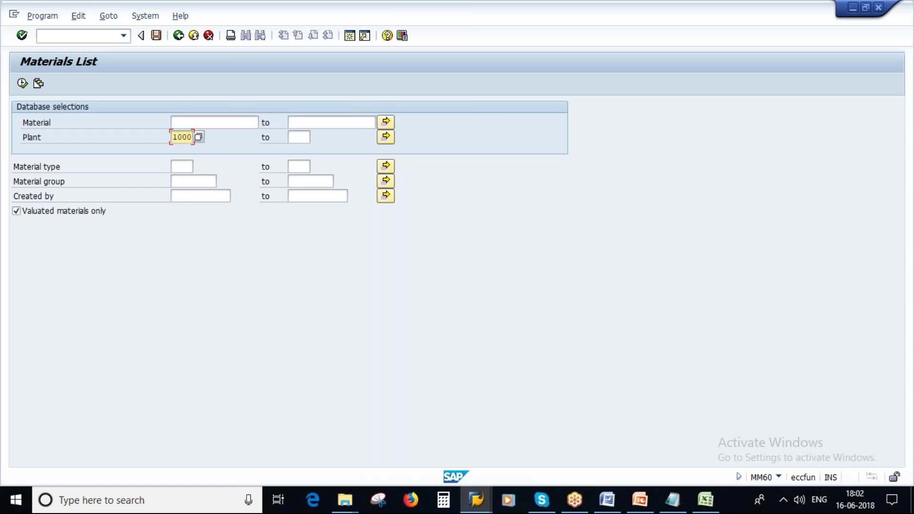
pyautogui.moveTo(177, 137); pyautogui.dragTo(198, 137)
pyautogui.click(22, 84)
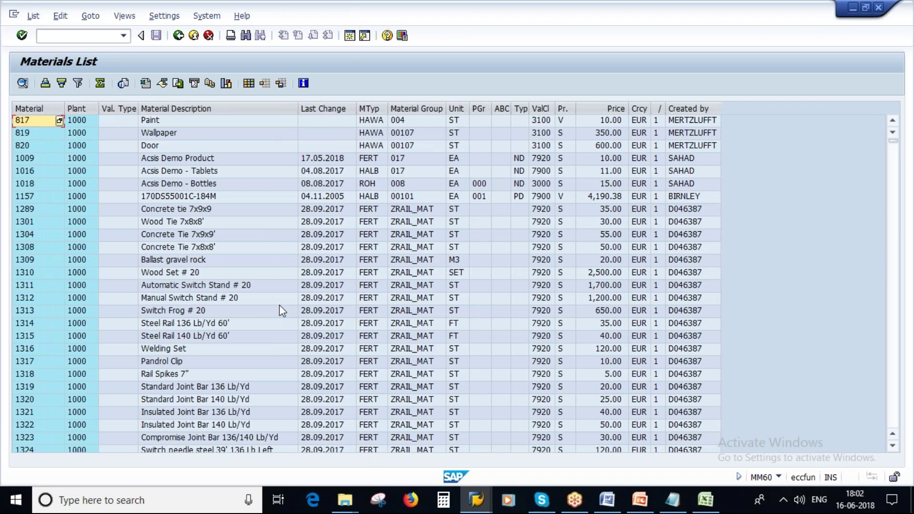
# Sort the plant 1000 materials list ascending by material type (MTyp)
pyautogui.scroll(-10, 221, 303)
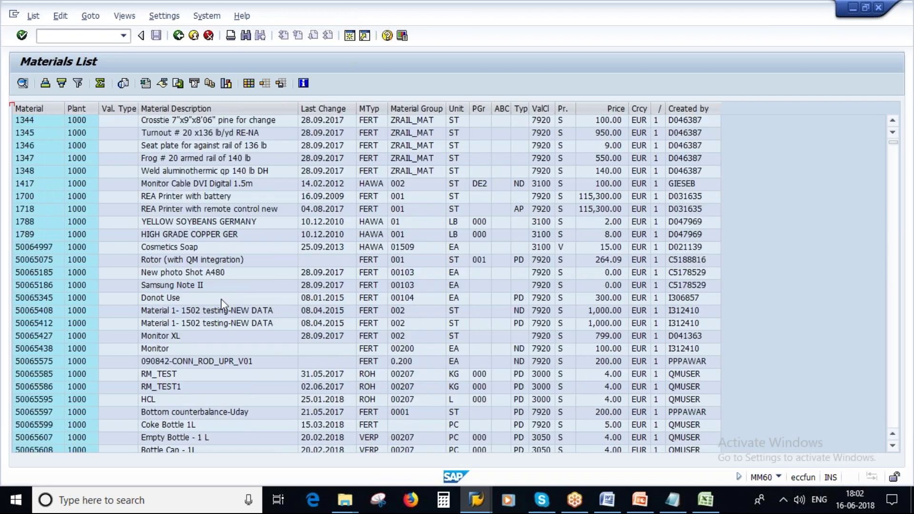
pyautogui.scroll(-4, 221, 298)
pyautogui.click(370, 108)
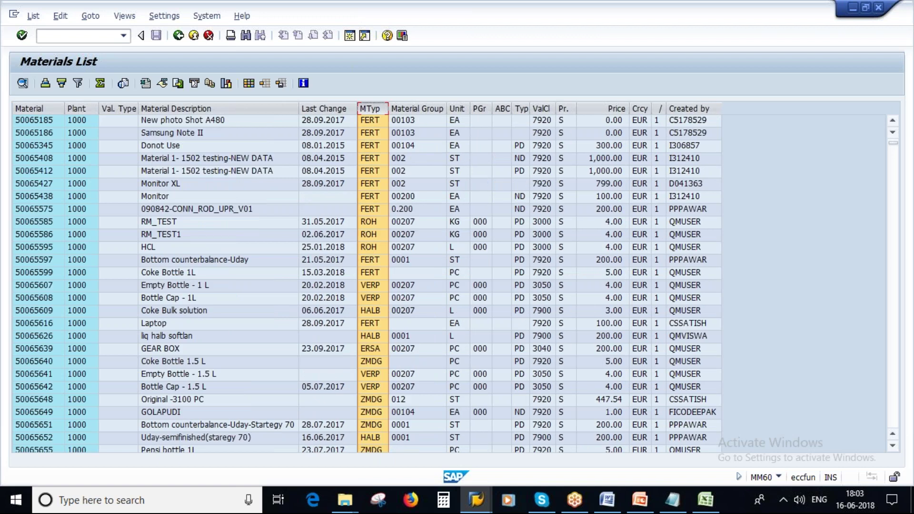
pyautogui.click(45, 83)
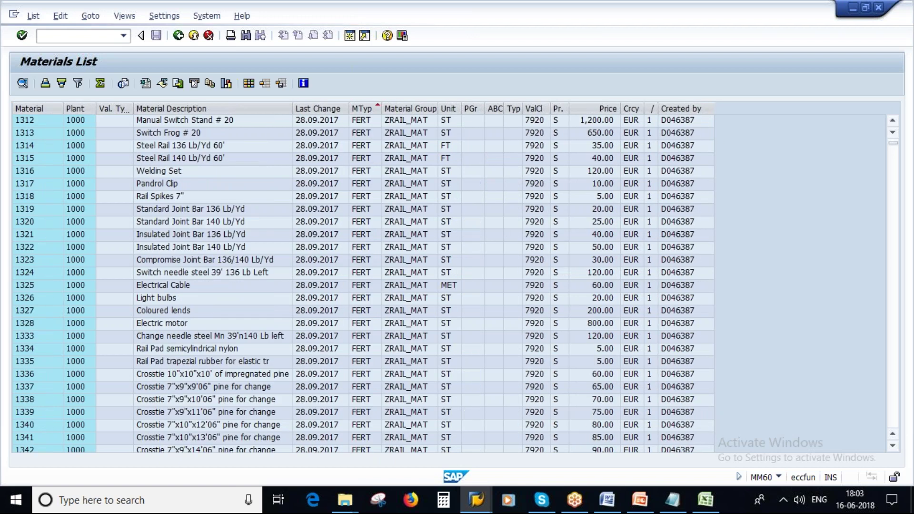
# Scroll down to the ROH rows such as T-RM306 and T-RM307, then return to selections
pyautogui.scroll(-2, 430, 274)
pyautogui.scroll(-10, 430, 273)
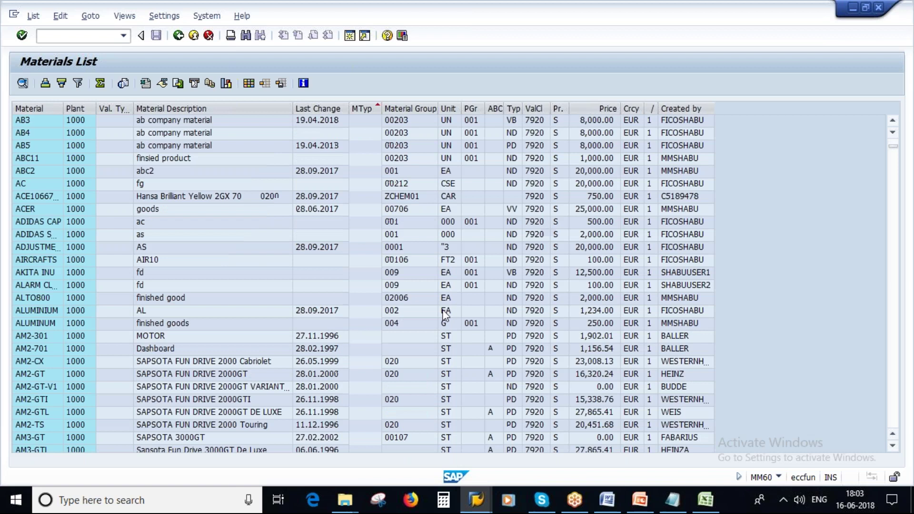
pyautogui.scroll(-10, 461, 405)
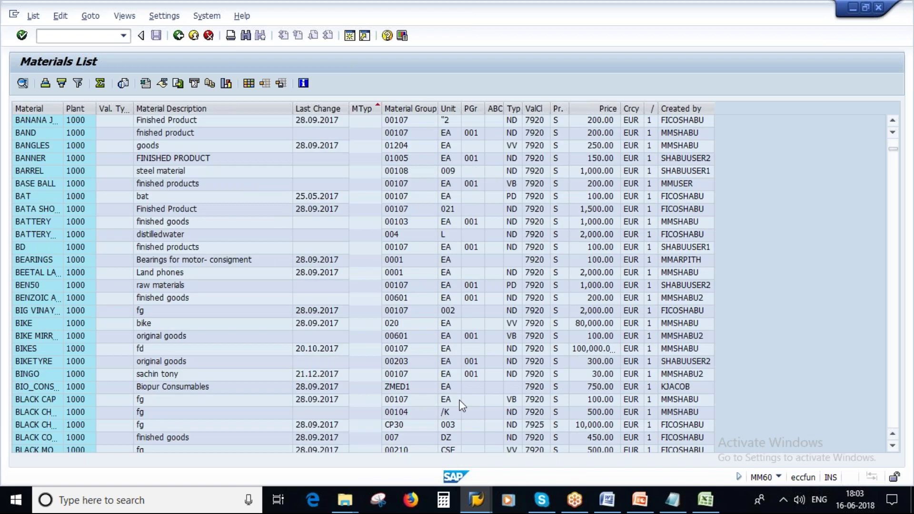
pyautogui.scroll(-10, 462, 405)
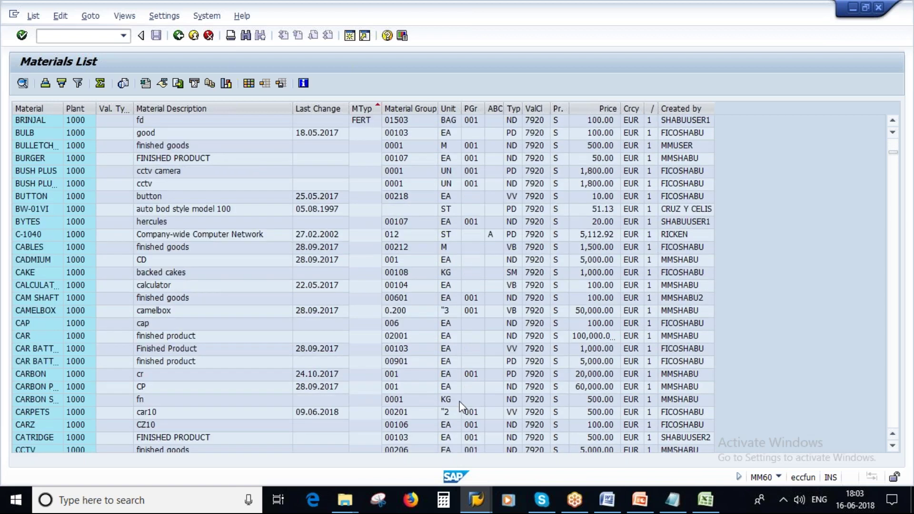
pyautogui.scroll(-10, 461, 406)
pyautogui.scroll(-10, 463, 399)
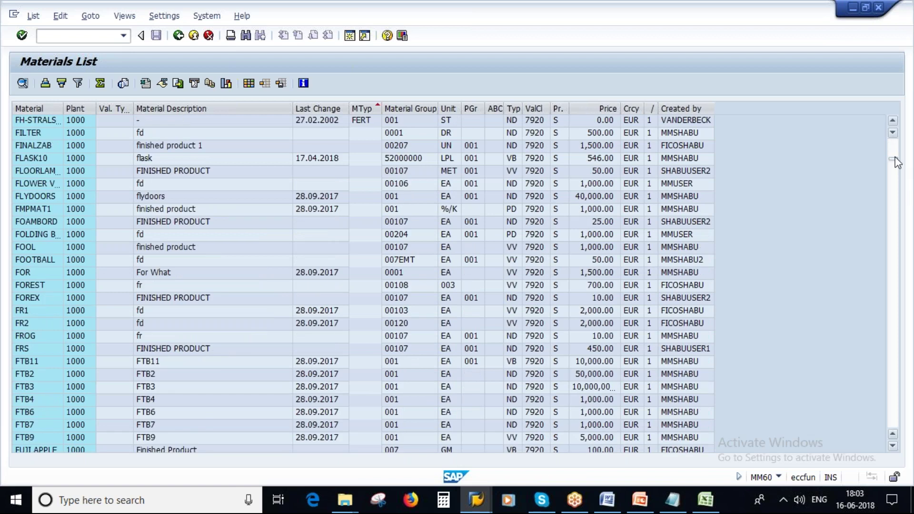
pyautogui.click(894, 161)
pyautogui.click(894, 154)
pyautogui.moveTo(895, 154); pyautogui.dragTo(892, 308)
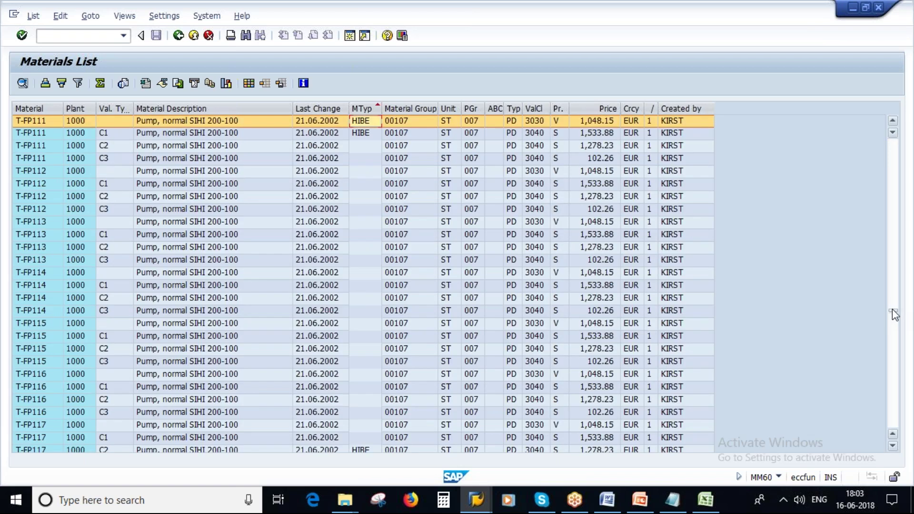
pyautogui.moveTo(894, 318); pyautogui.dragTo(862, 396)
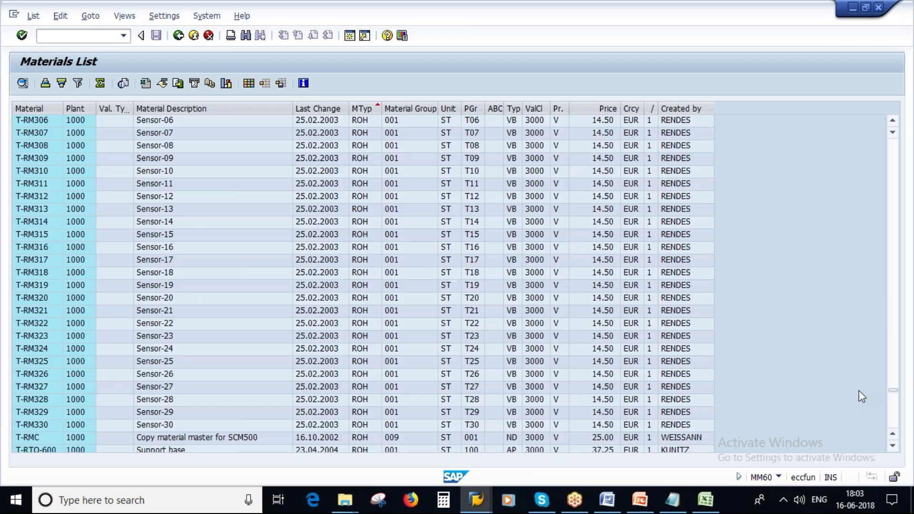
pyautogui.click(364, 120)
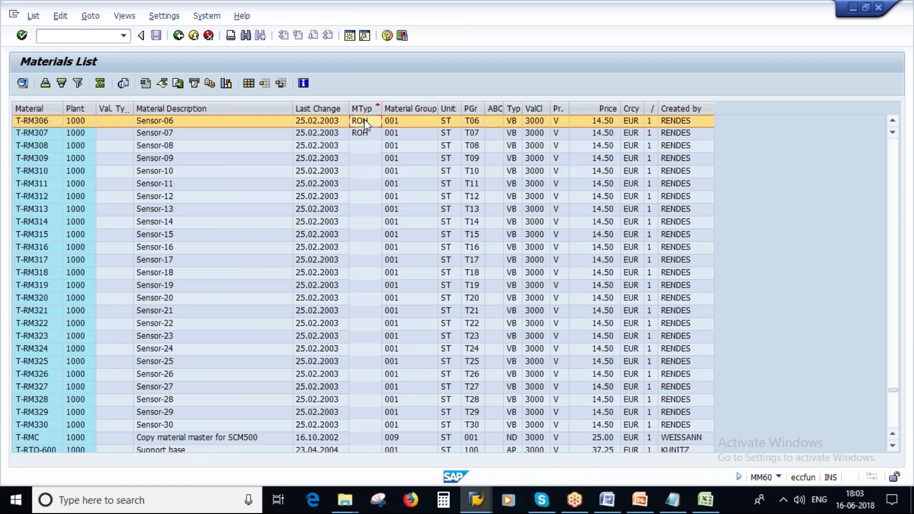
pyautogui.click(364, 133)
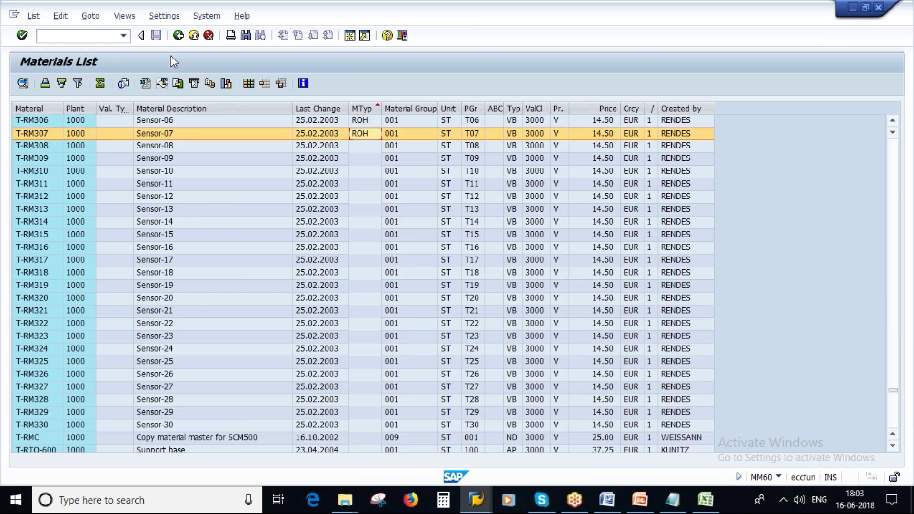
pyautogui.click(178, 37)
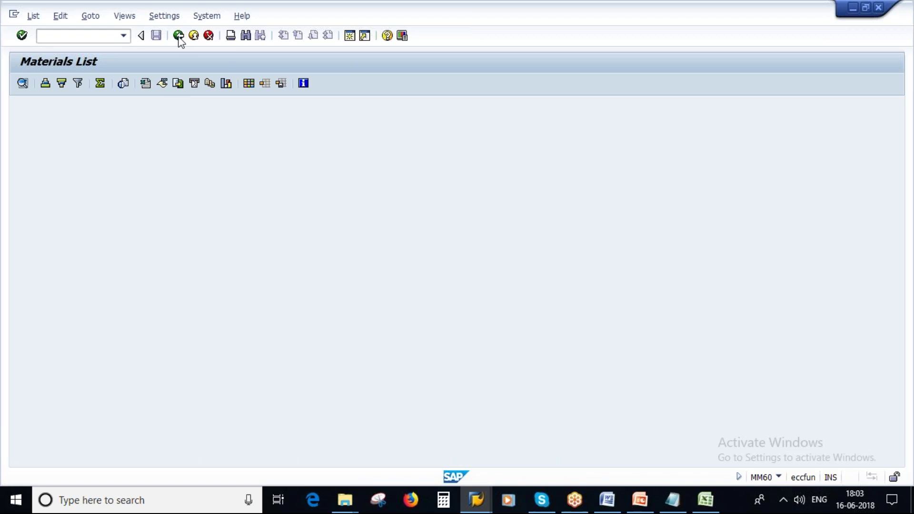
# Choose material type ROH from the F4 list for plant 1000 and execute the report
pyautogui.doubleClick(173, 137)
pyautogui.click(182, 166)
pyautogui.write('roh')
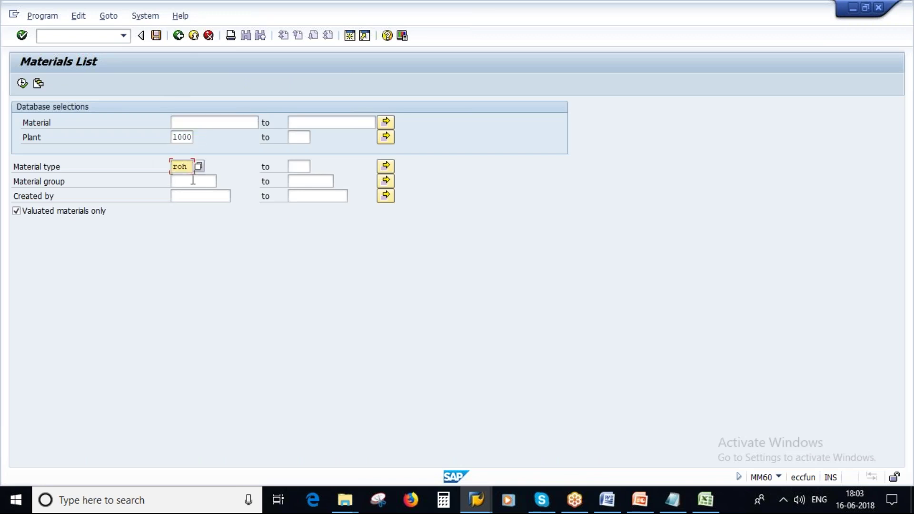
pyautogui.click(198, 168)
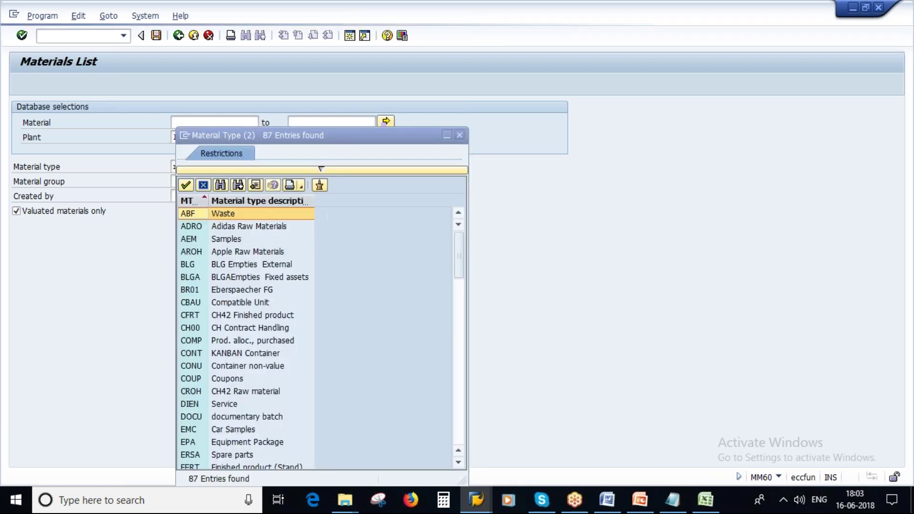
pyautogui.scroll(-5, 255, 393)
pyautogui.scroll(-5, 224, 431)
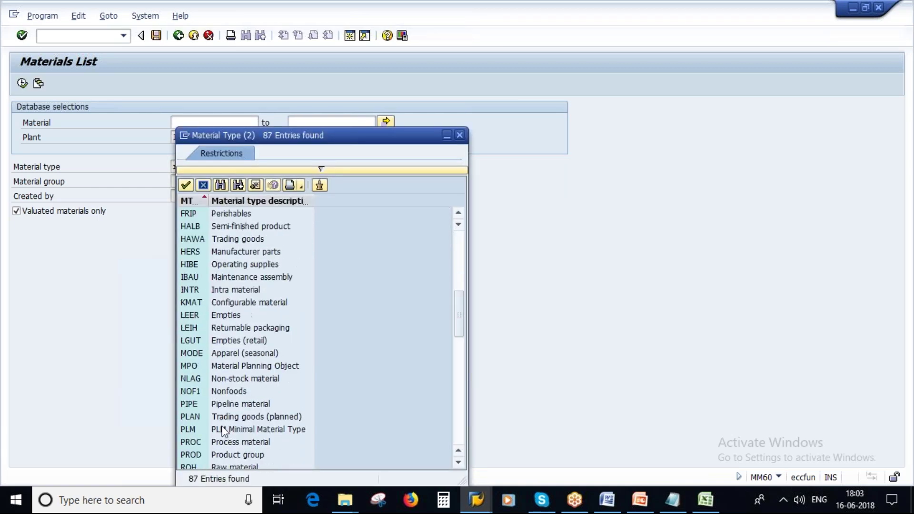
pyautogui.doubleClick(225, 391)
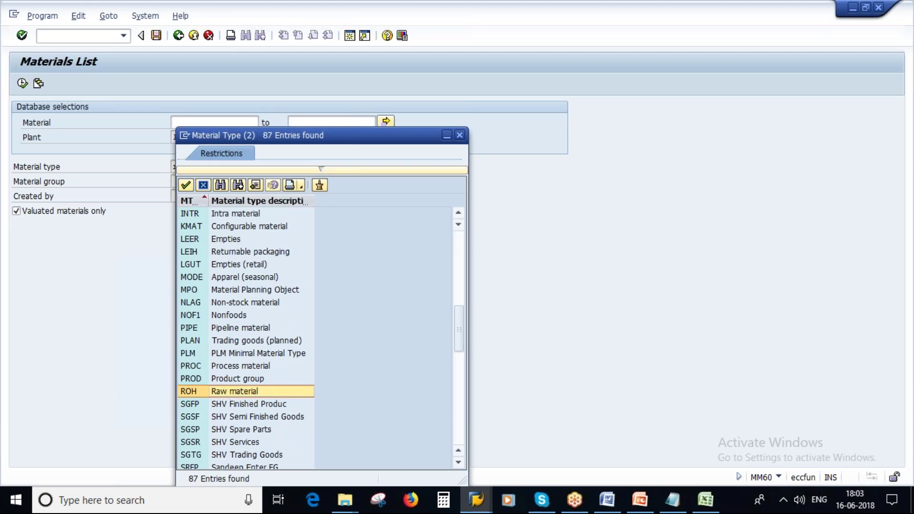
pyautogui.click(22, 84)
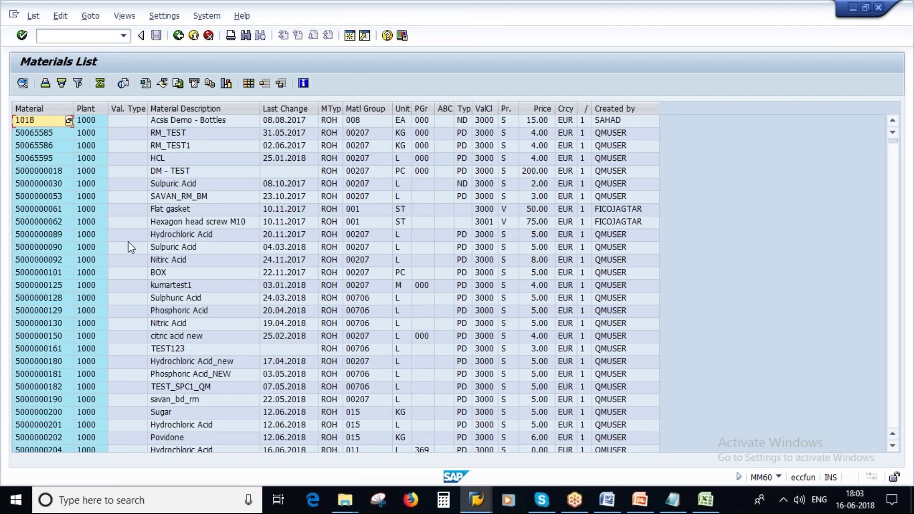
# Scroll the plant 1000 output and mark the MTyp column to confirm every row is ROH
pyautogui.scroll(-9, 127, 241)
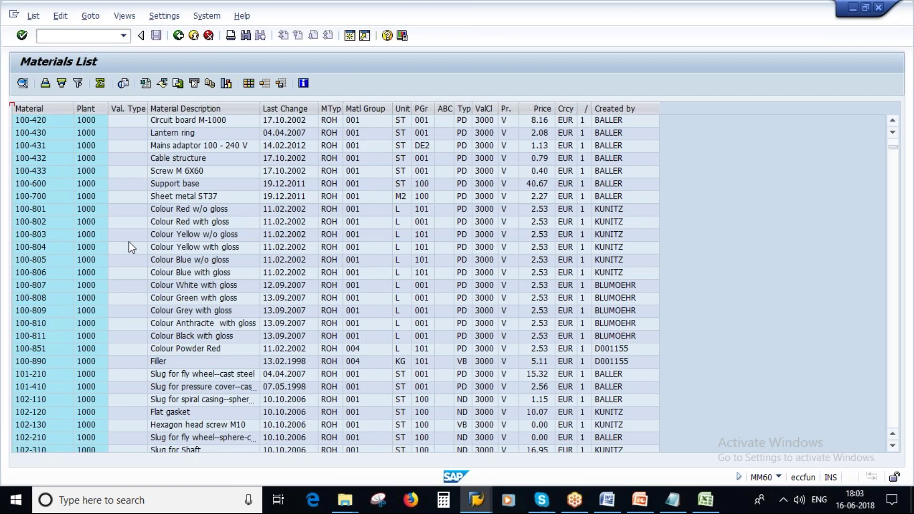
pyautogui.scroll(-10, 129, 241)
pyautogui.click(367, 109)
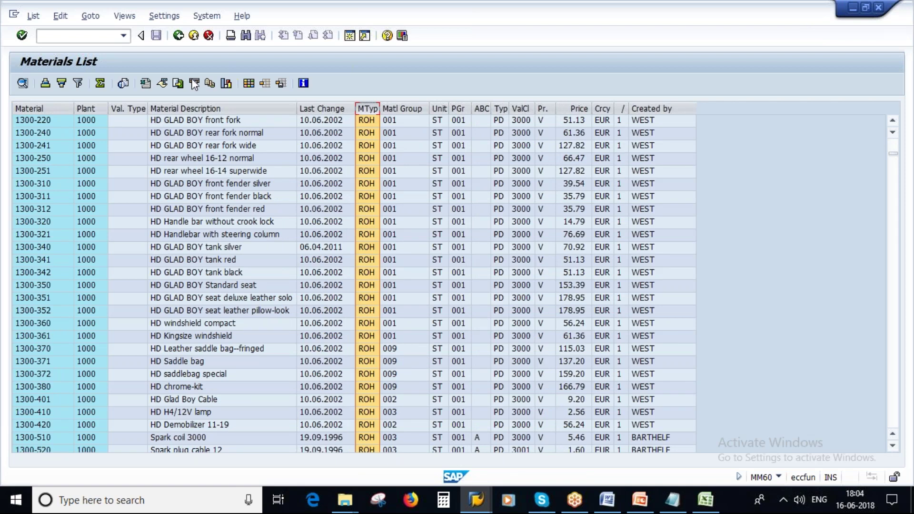
# Add the creator's user ID under Created by to the ROH, plant 1000 selection and rerun
pyautogui.click(179, 36)
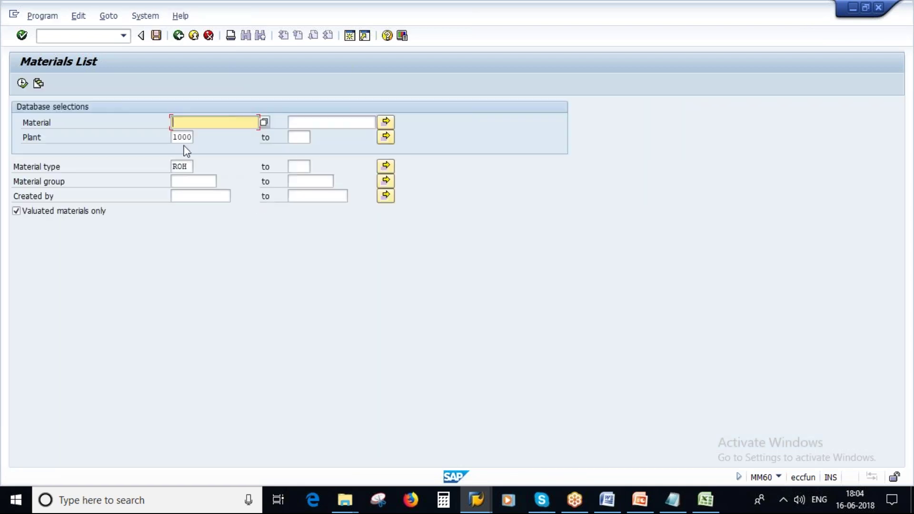
pyautogui.doubleClick(183, 166)
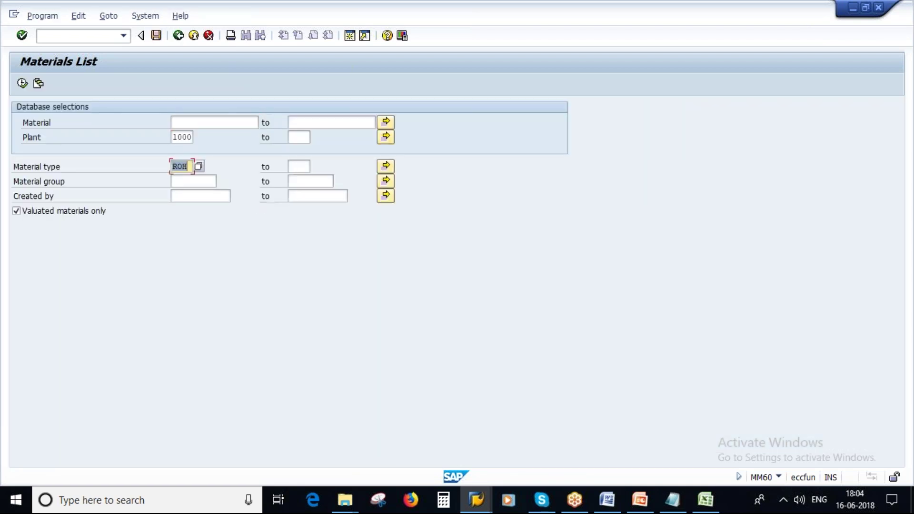
pyautogui.doubleClick(180, 137)
pyautogui.click(188, 196)
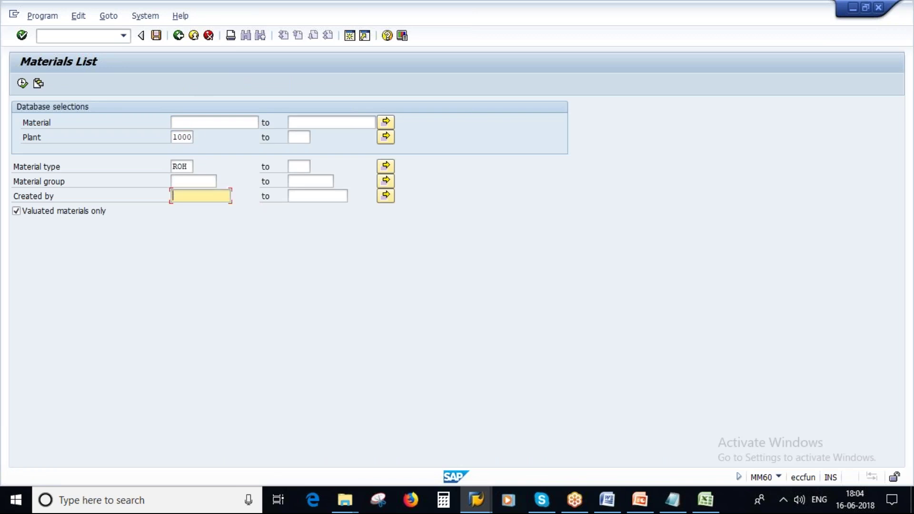
pyautogui.write('qmuser')
pyautogui.press('Up')
pyautogui.press('Up')
pyautogui.press('Up')
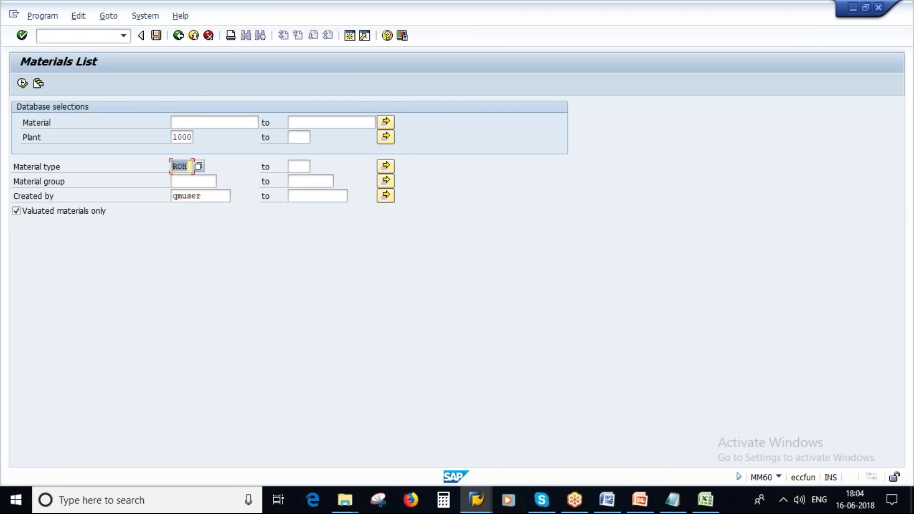
pyautogui.press('Down')
pyautogui.press('Down')
pyautogui.press('Down')
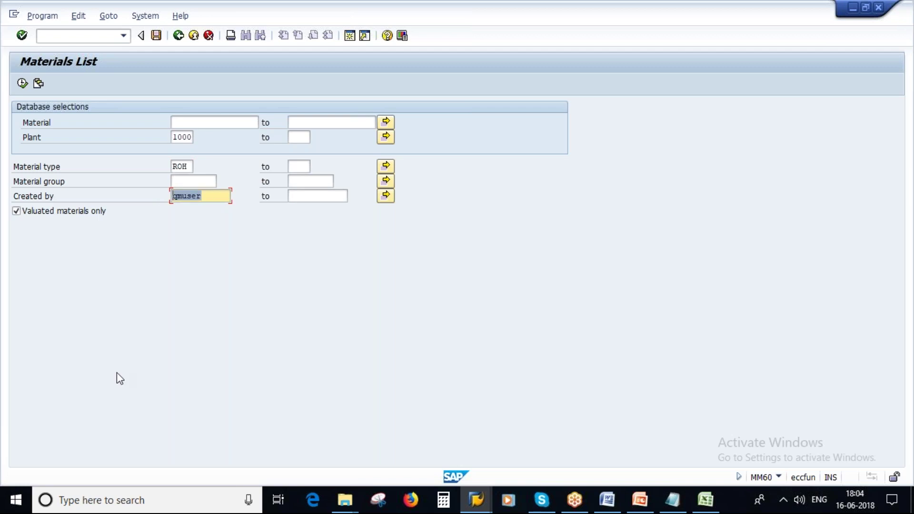
pyautogui.click(22, 84)
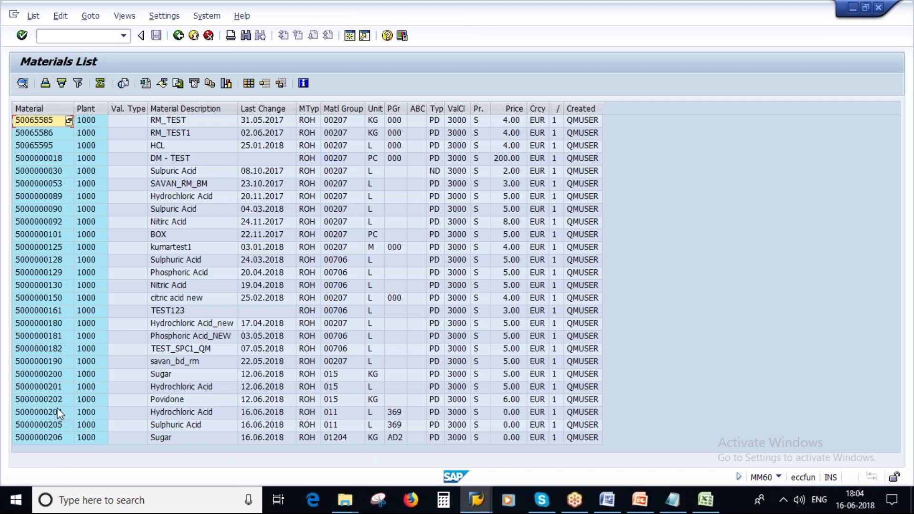
pyautogui.click(57, 408)
pyautogui.click(51, 424)
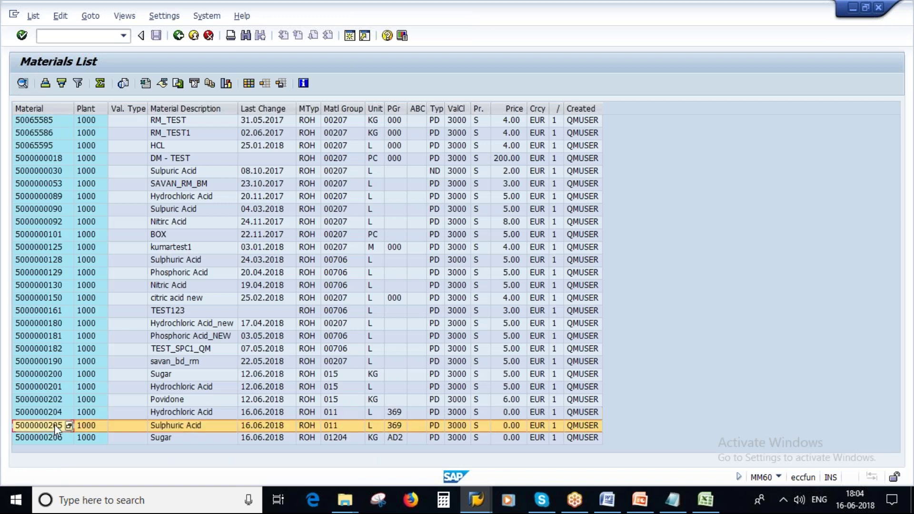
pyautogui.click(54, 438)
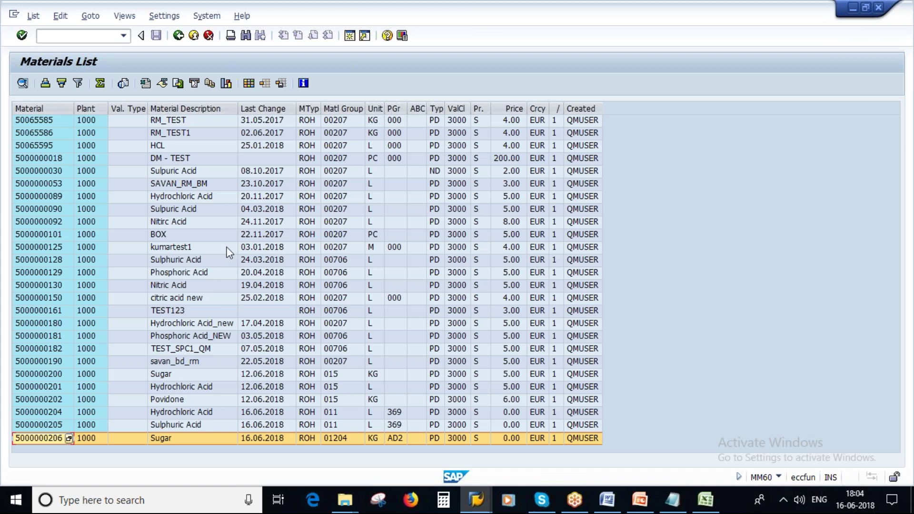
# Add plant 1100 beside 1000 in the Plant multiple selection, keeping ROH and the creator filter
pyautogui.click(178, 36)
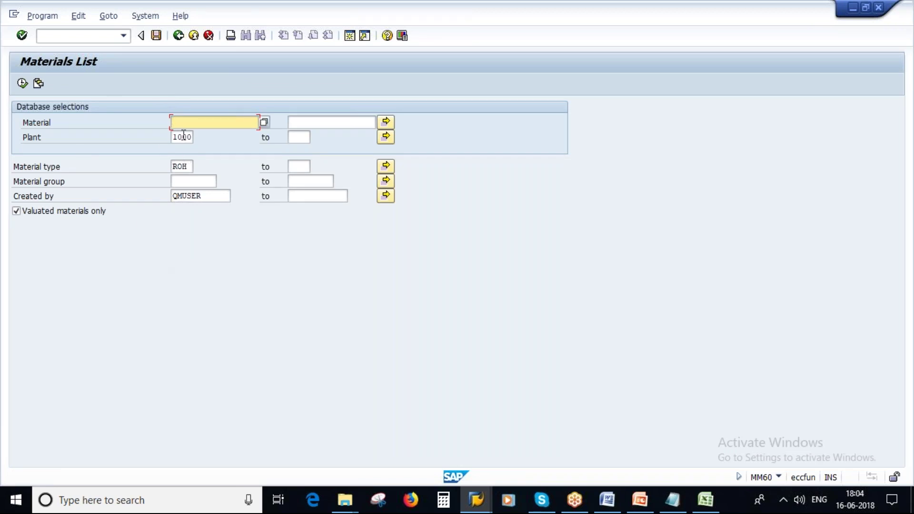
pyautogui.click(385, 137)
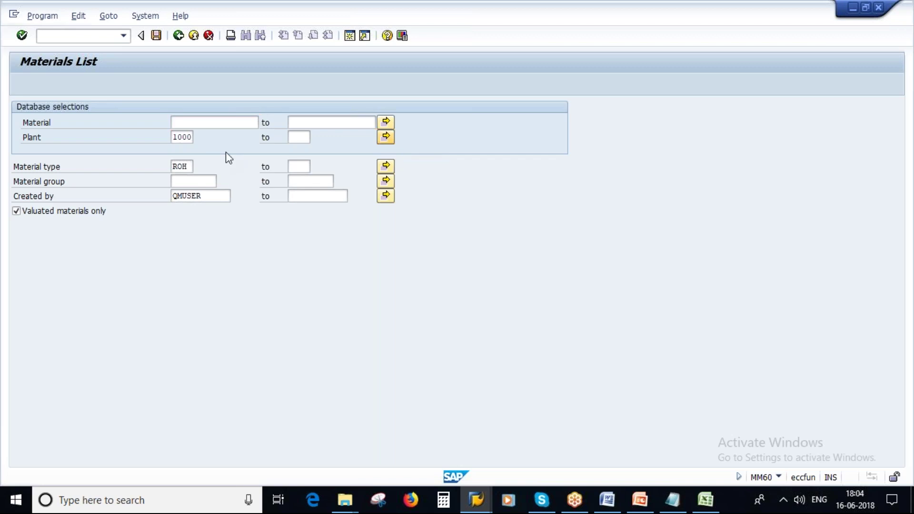
pyautogui.write('1100')
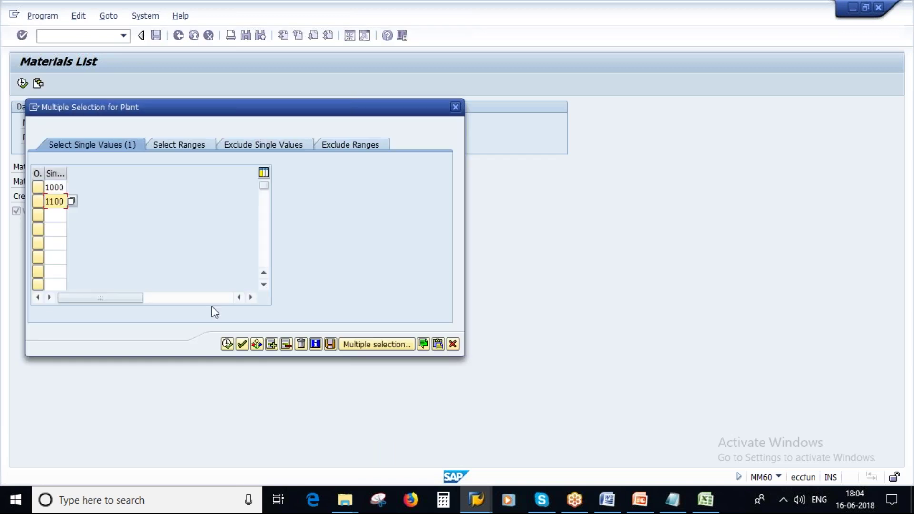
pyautogui.click(227, 344)
pyautogui.doubleClick(169, 169)
pyautogui.press('Tab')
pyautogui.press('Tab')
pyautogui.press('Tab')
pyautogui.press('Tab')
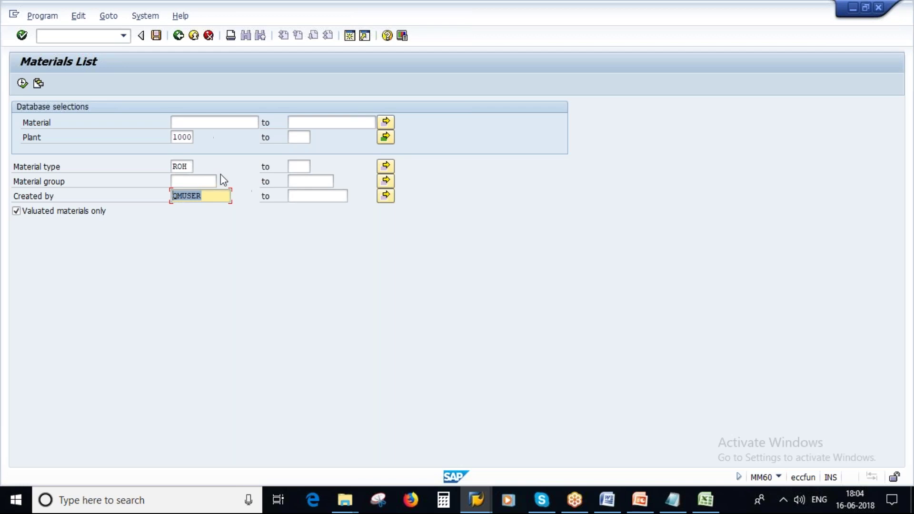
pyautogui.click(186, 137)
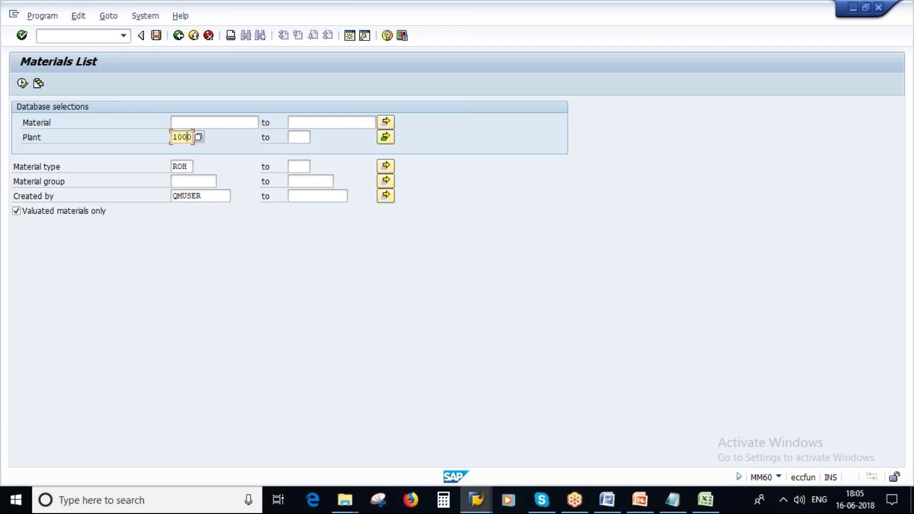
# Save the selections as variant poonam_test with description poonam_test
pyautogui.click(156, 36)
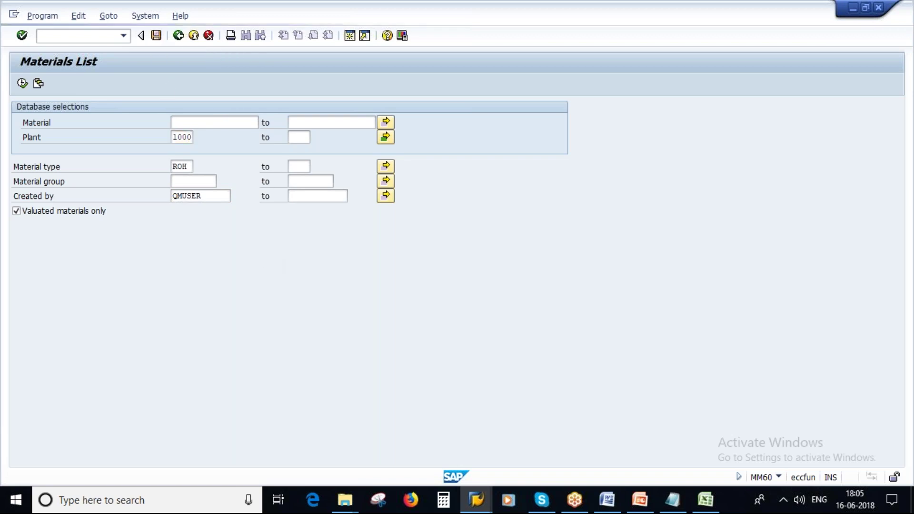
pyautogui.write('pd')
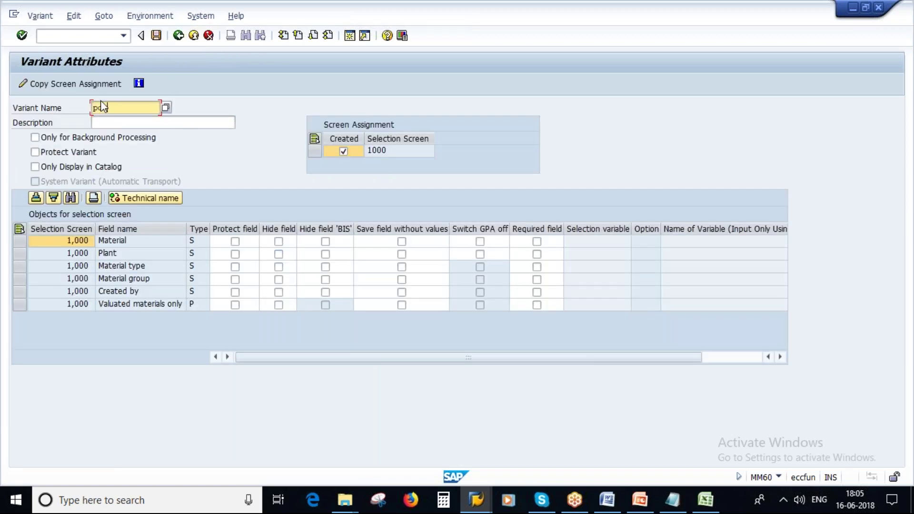
pyautogui.write('onam_test')
pyautogui.hotkey('ctrl', 'a')
pyautogui.hotkey('ctrl', 'c')
pyautogui.click(119, 121)
pyautogui.hotkey('ctrl', 'v')
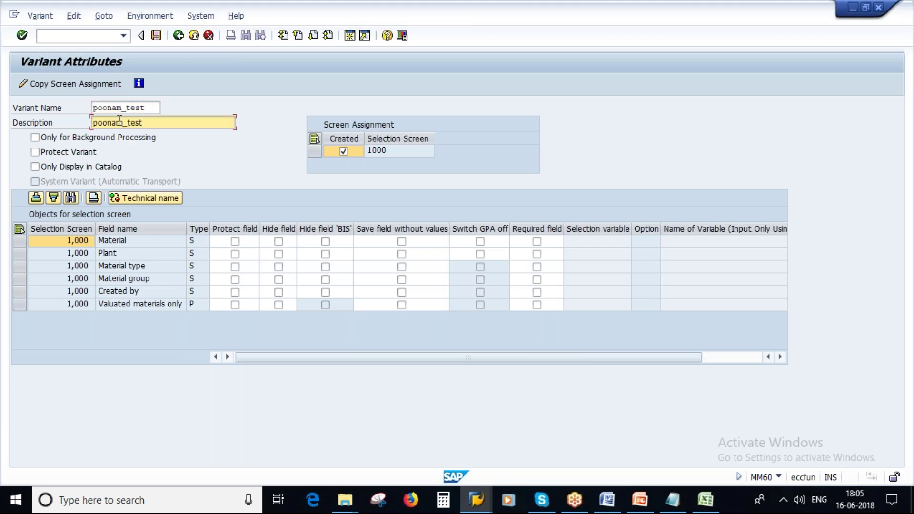
pyautogui.click(156, 35)
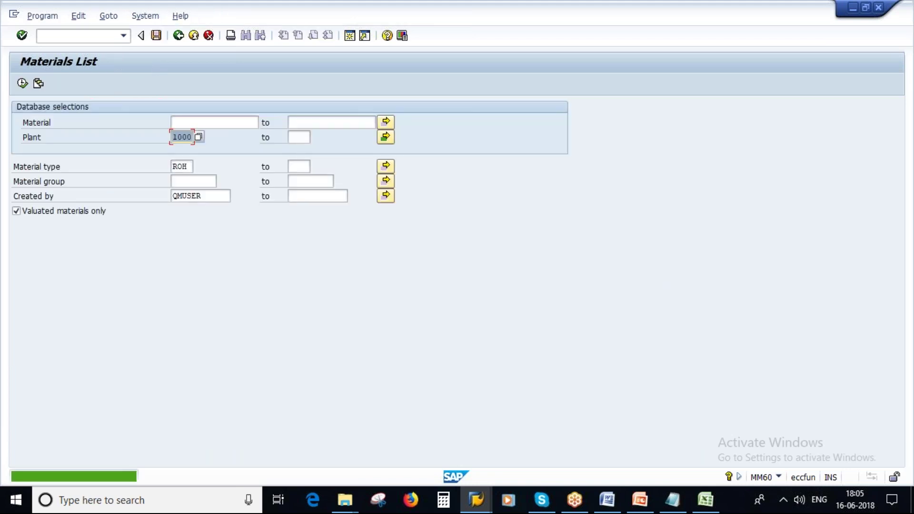
# Log off from the SAP system via System > Log Off and confirm
pyautogui.click(178, 35)
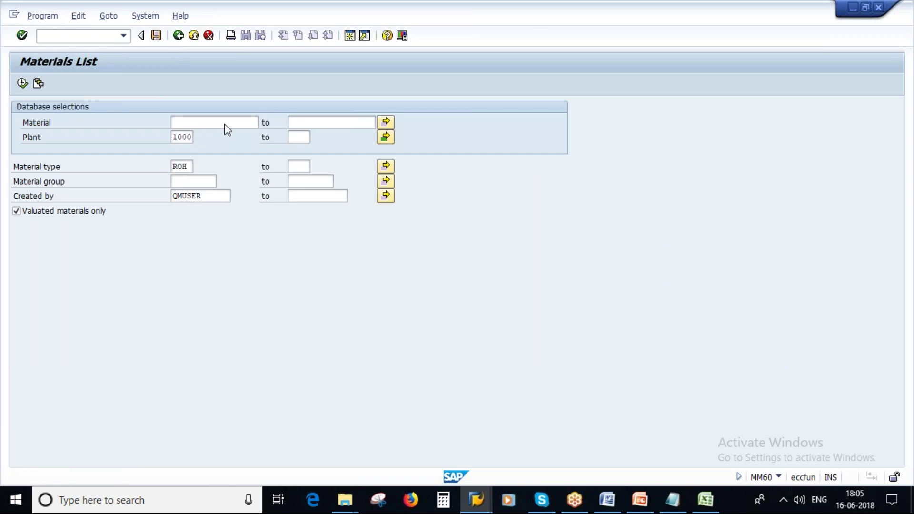
pyautogui.click(188, 19)
pyautogui.click(202, 210)
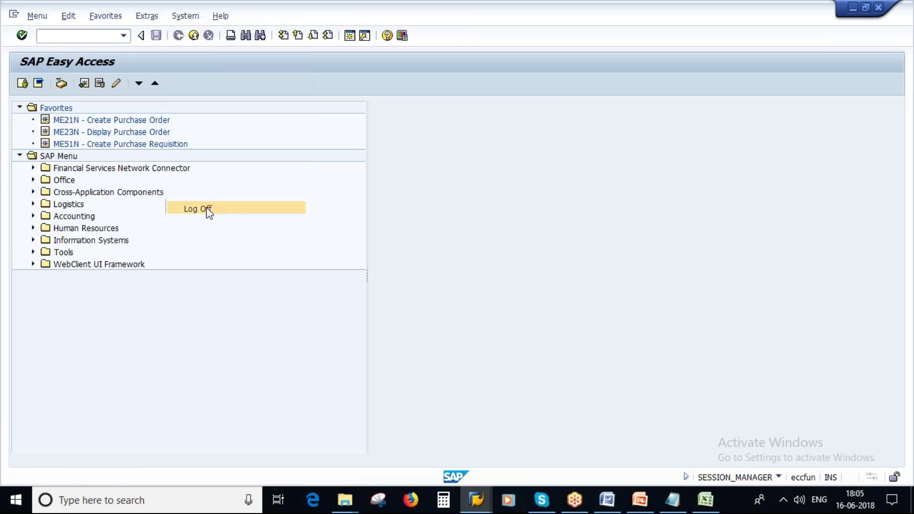
pyautogui.click(137, 246)
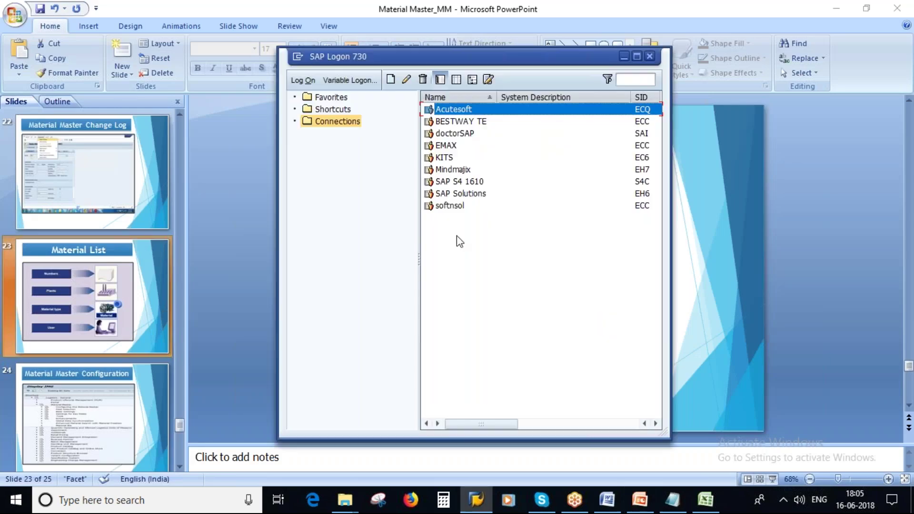
# Log back on through the Acutesoft connection with the password and start mm60
pyautogui.press('Return')
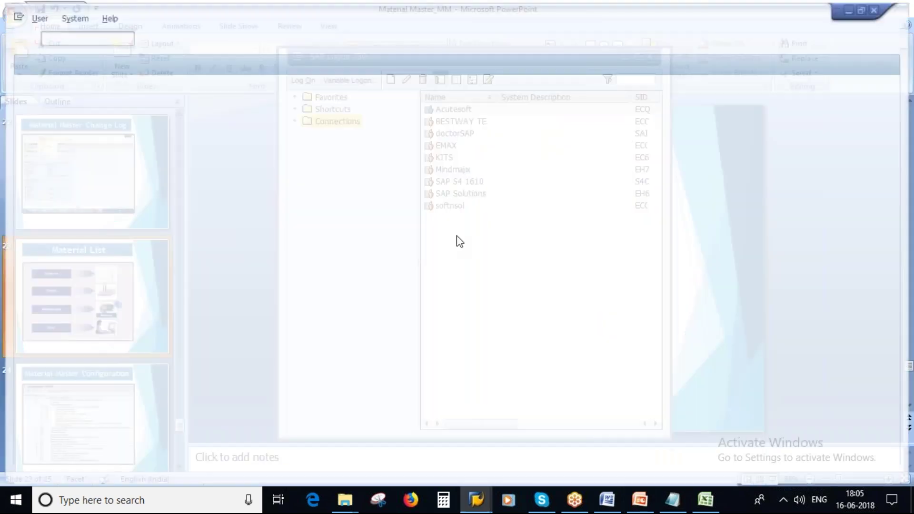
pyautogui.press('capslock')
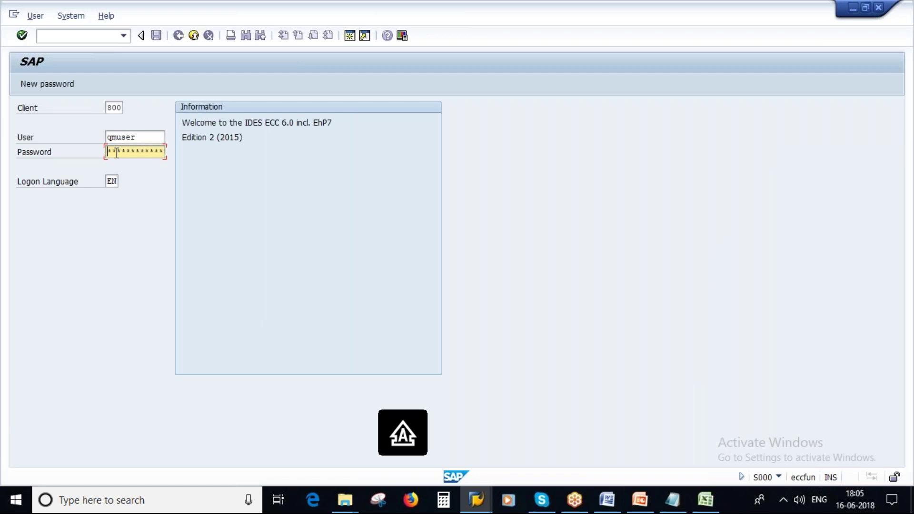
pyautogui.press('capslock')
pyautogui.write('*******')
pyautogui.press('Return')
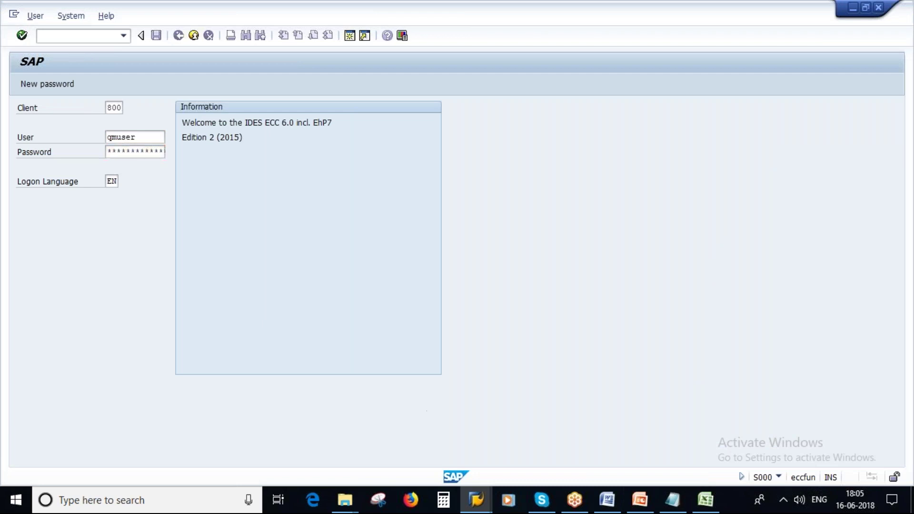
pyautogui.write('mm60')
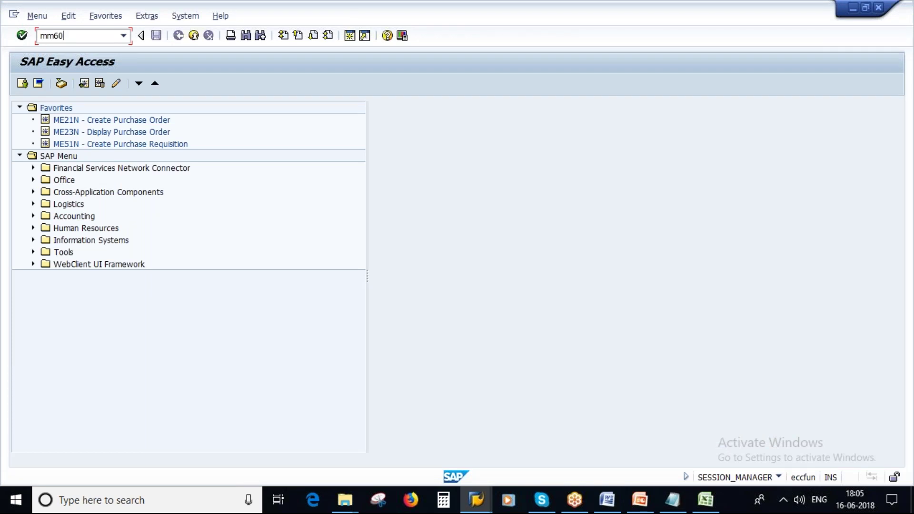
pyautogui.press('Return')
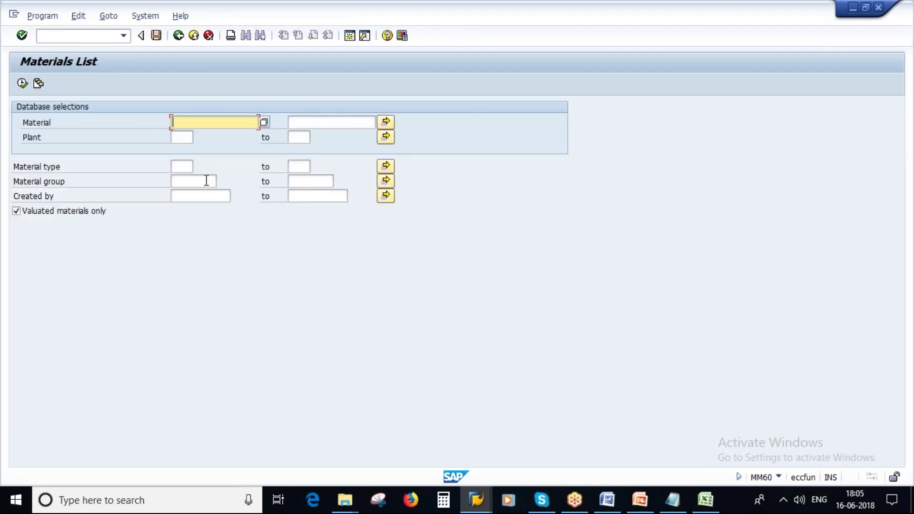
# Check that the Plant multiple selection is empty on the fresh MM60 screen
pyautogui.click(179, 137)
pyautogui.click(386, 136)
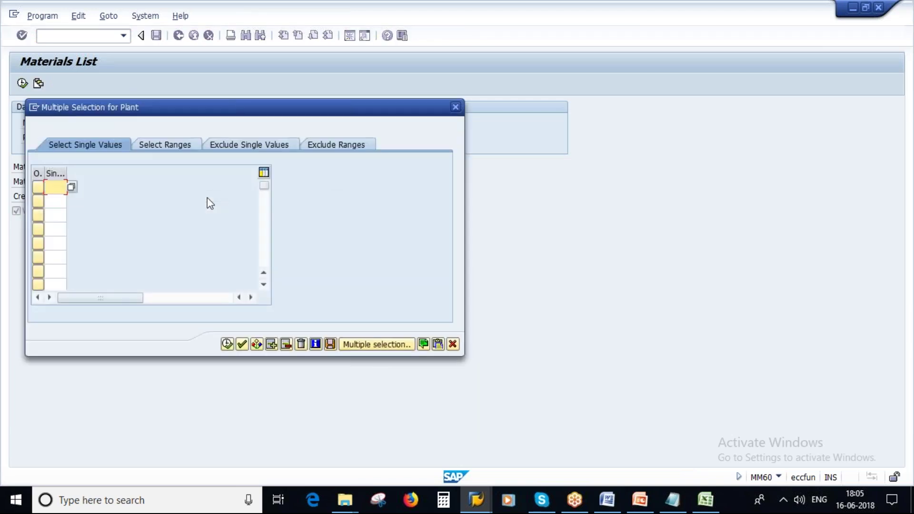
pyautogui.click(453, 343)
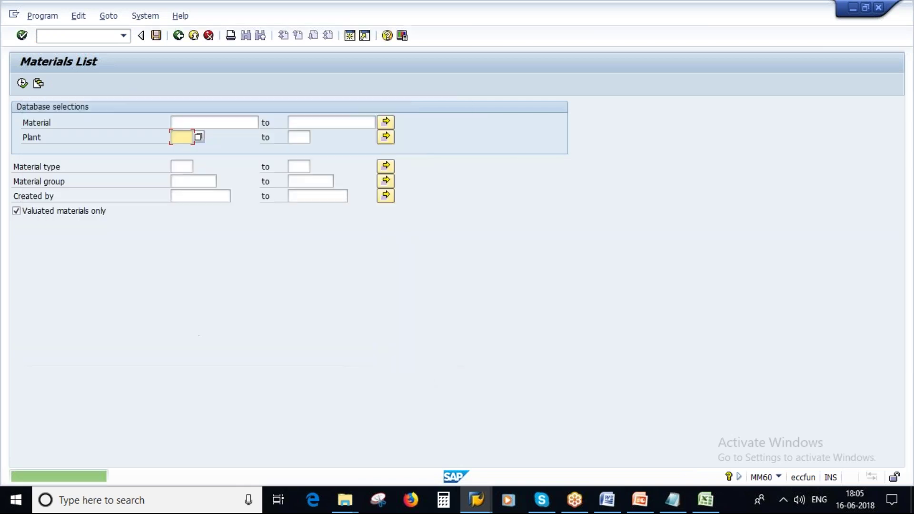
# Find and load the POONAM_TEST variant, then confirm it restored plants 1000 and 1100
pyautogui.click(38, 84)
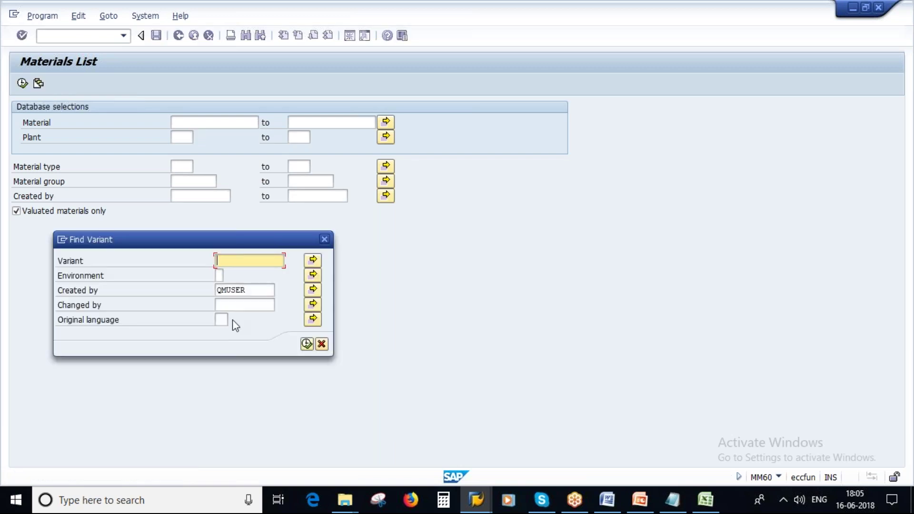
pyautogui.doubleClick(256, 290)
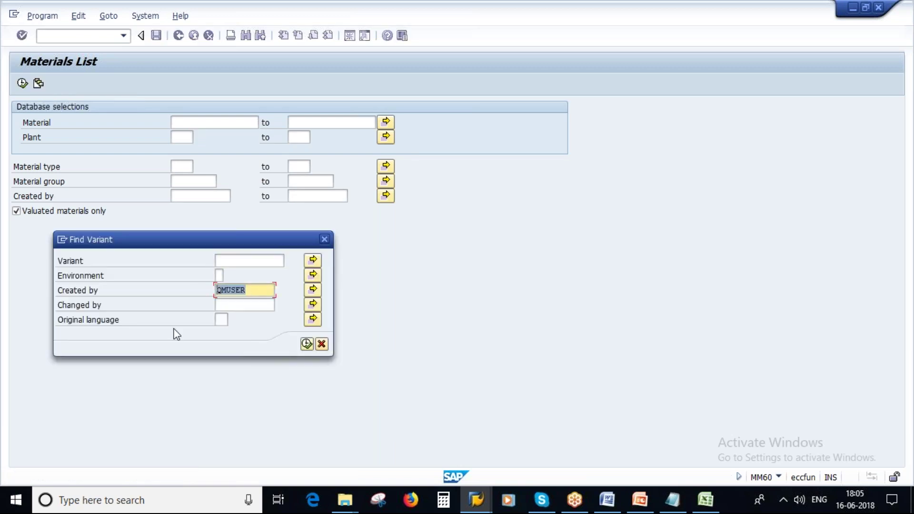
pyautogui.click(307, 345)
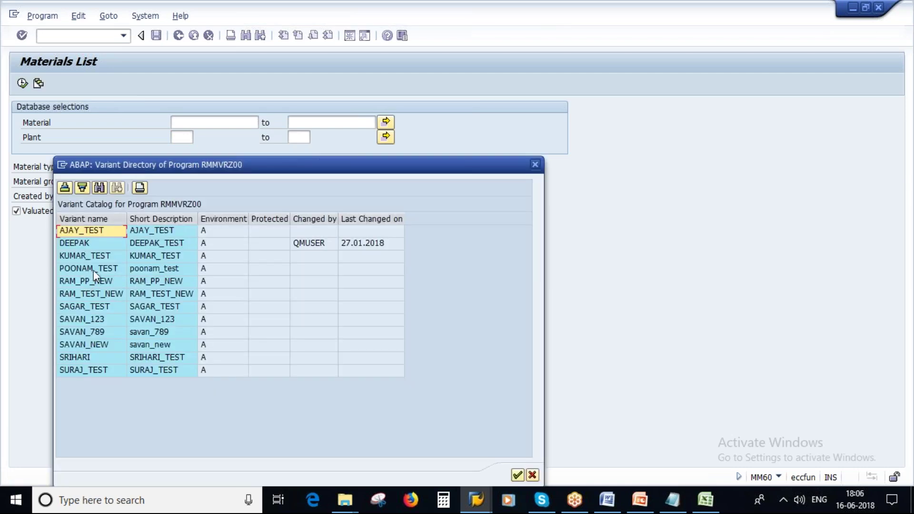
pyautogui.click(102, 269)
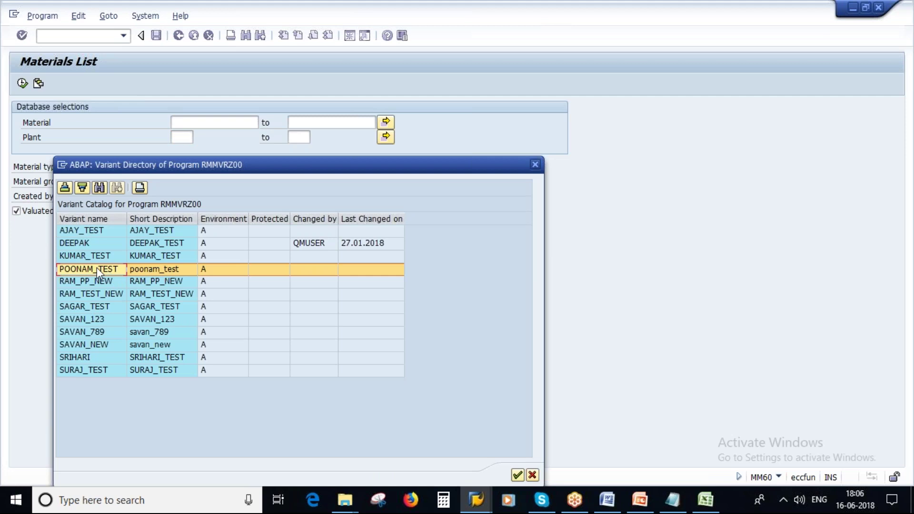
pyautogui.doubleClick(96, 267)
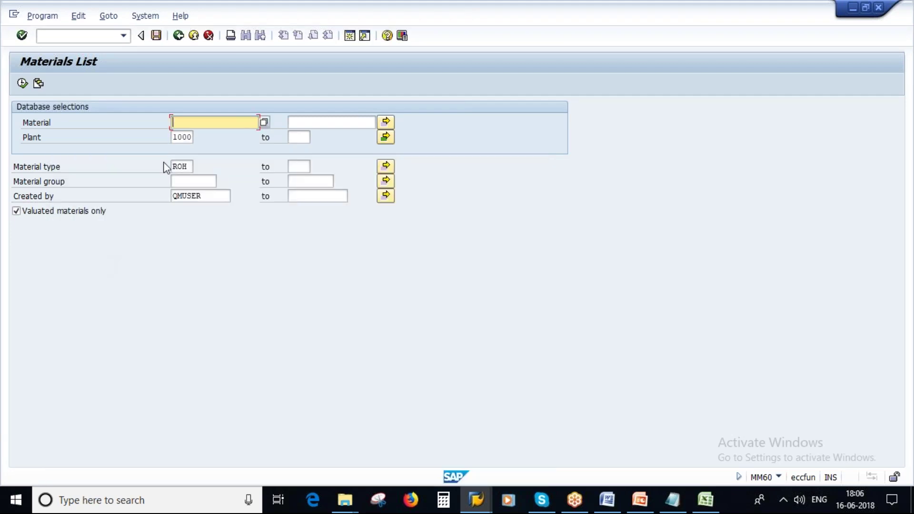
pyautogui.click(386, 137)
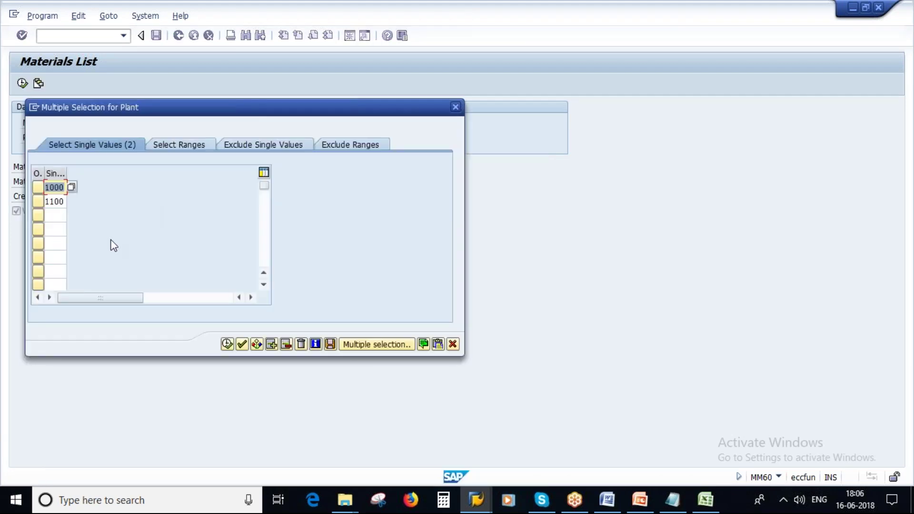
pyautogui.click(451, 344)
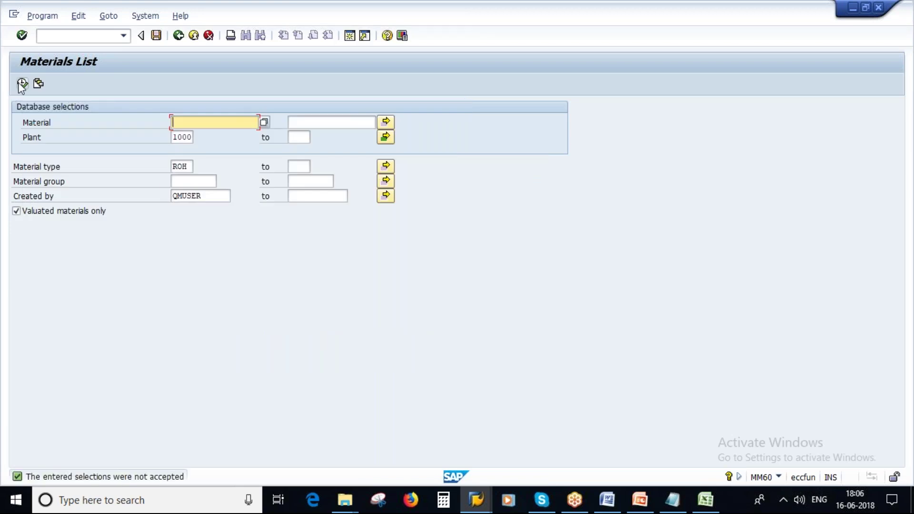
# Run the MM60 materials list for the reloaded selections, then show slide 24 of Material Master_MM
pyautogui.click(22, 84)
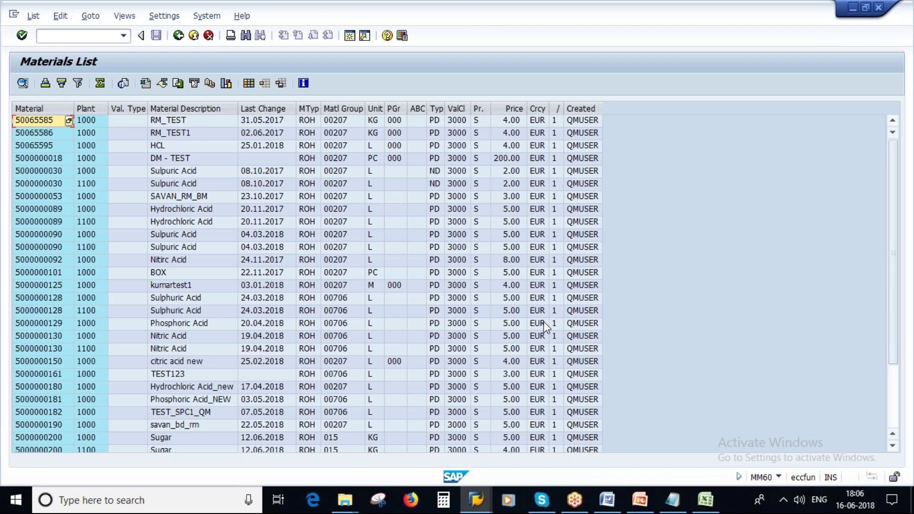
pyautogui.hotkey('alt', 'Tab')
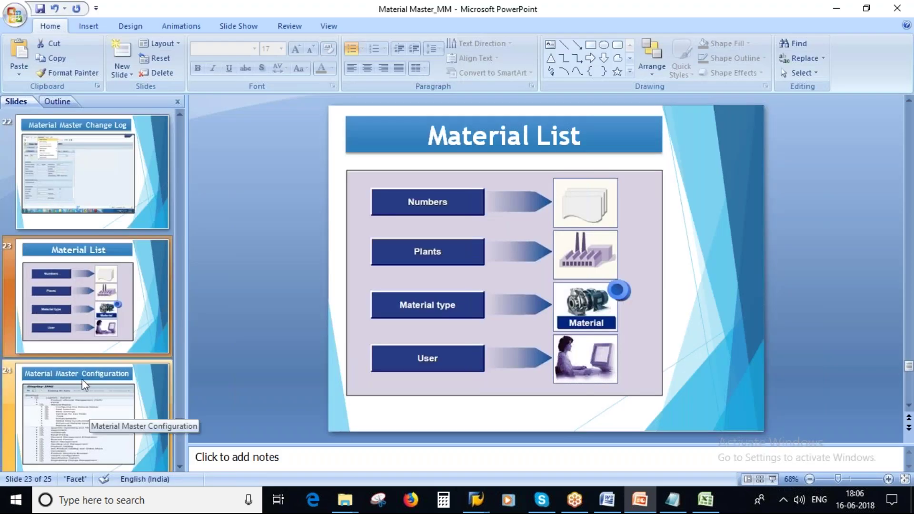
pyautogui.click(52, 423)
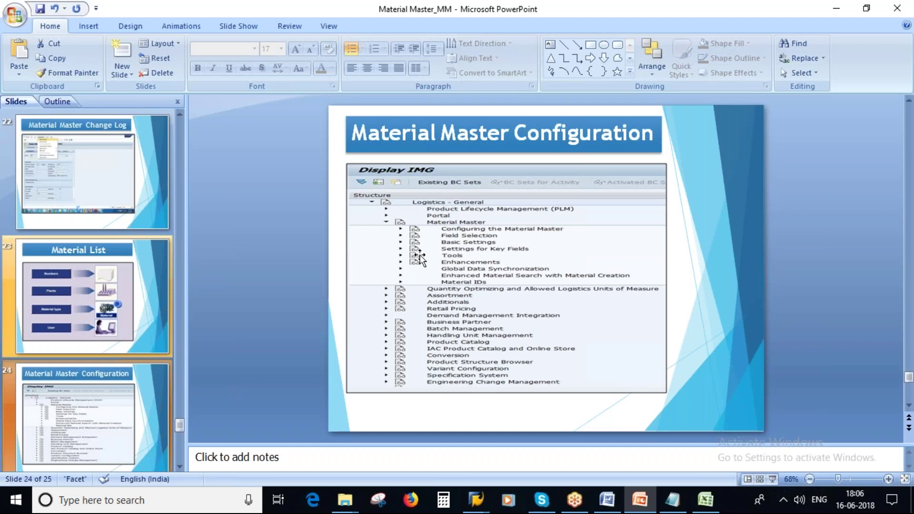